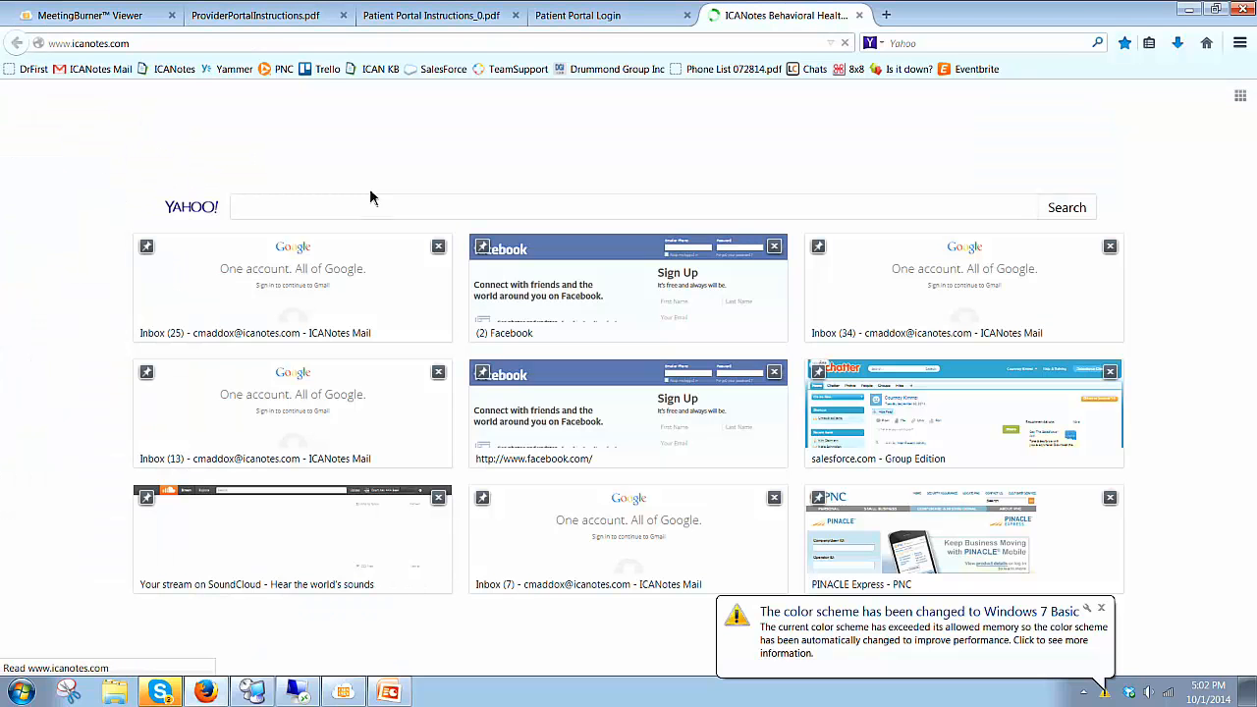
Step: Go to the Video Tutorials page under For Users and scroll to the bottom of the list
mouse_move(628, 207)
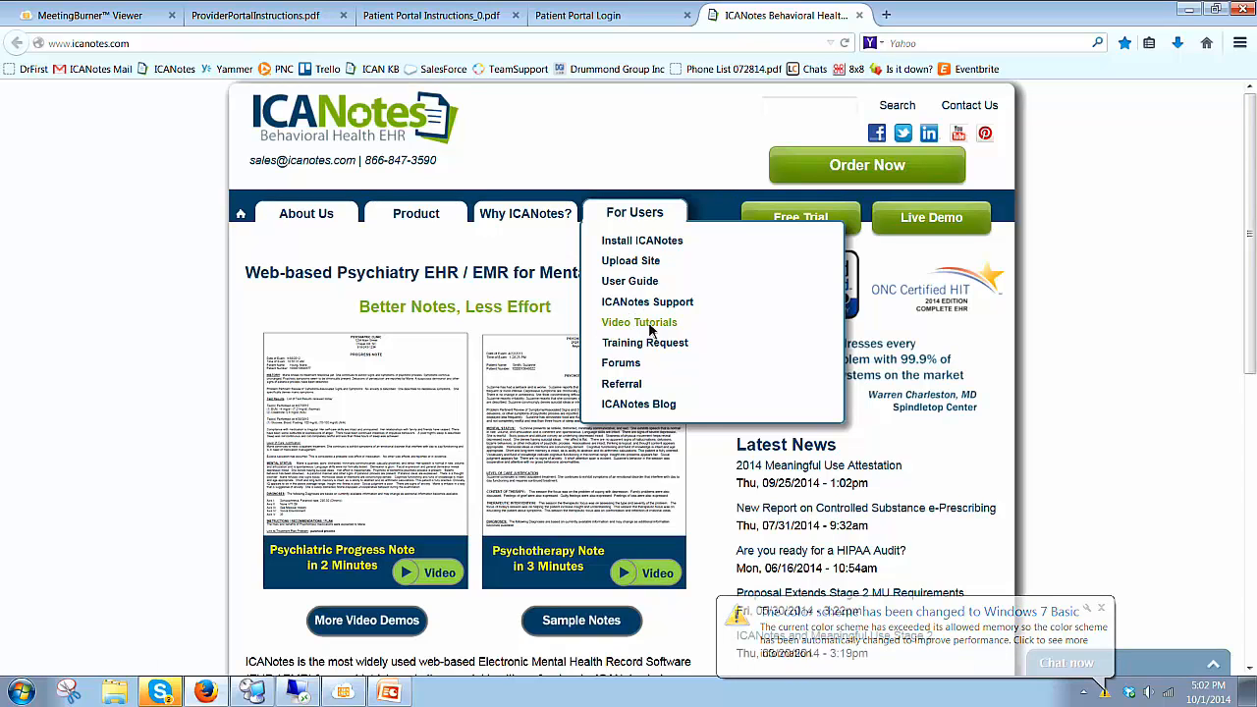
left_click(649, 327)
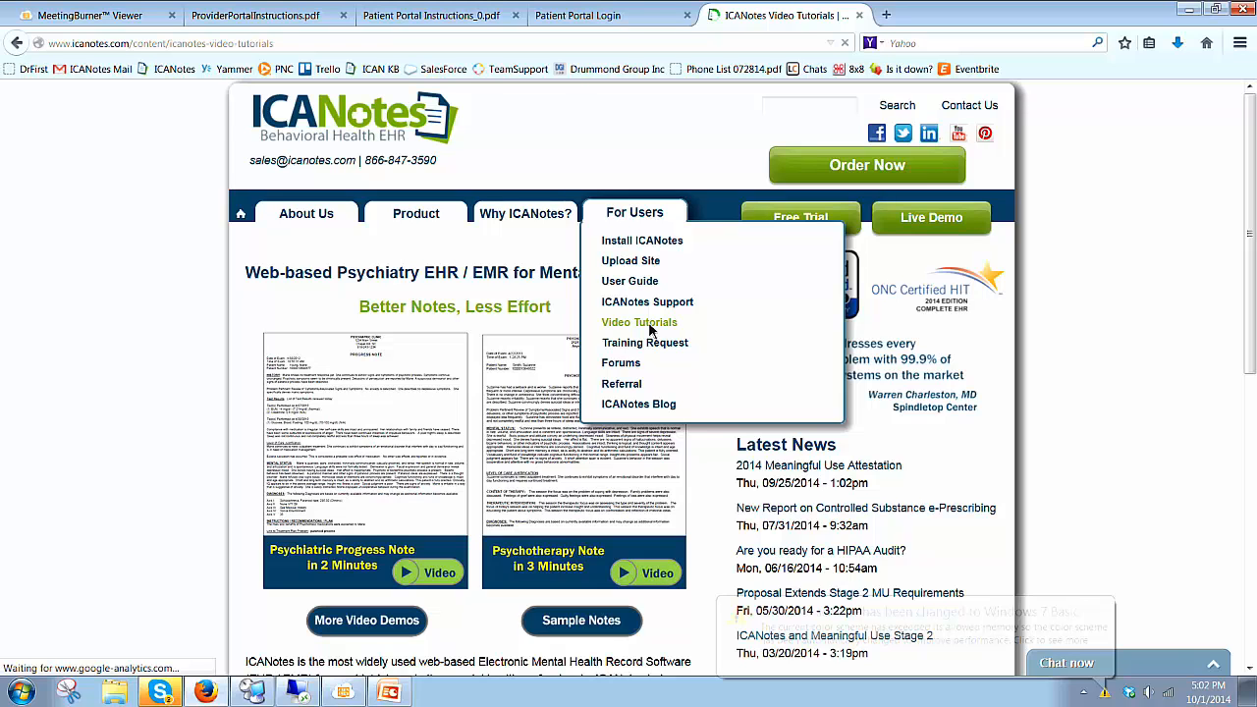
scroll(601, 331, "down", 15)
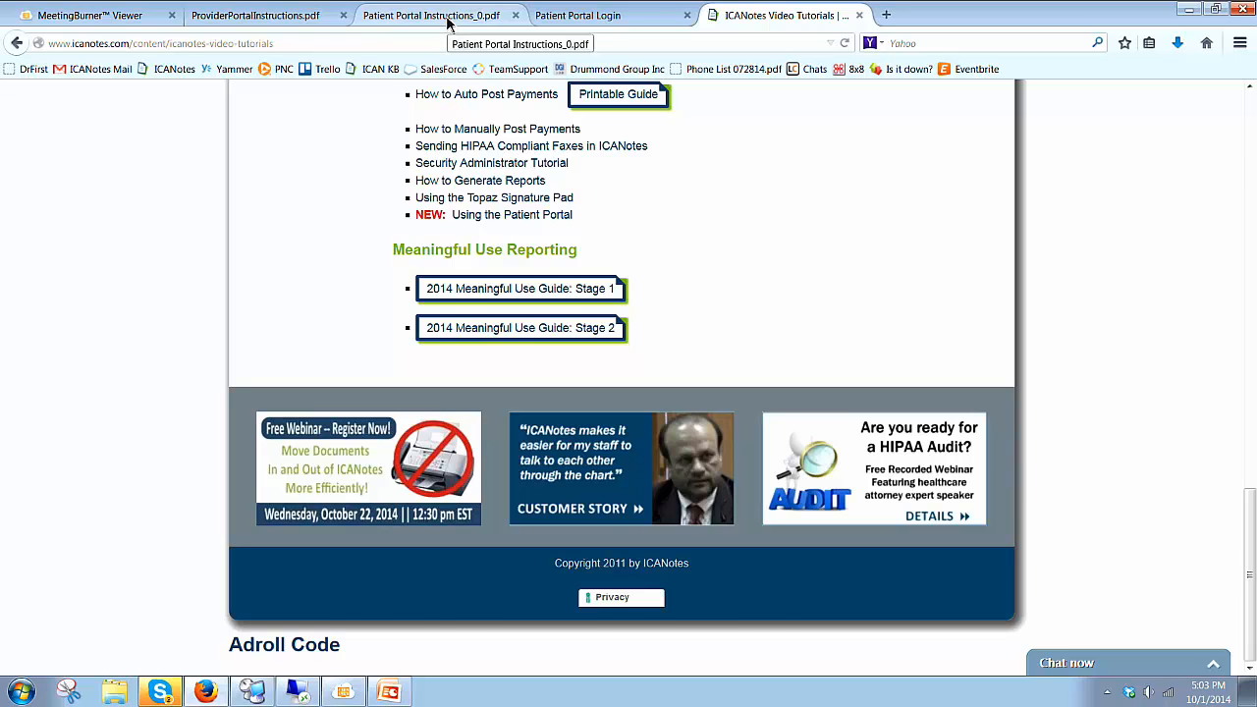
Step: Check the login tab and read through the ProviderPortalInstructions.pdf guide
left_click(446, 19)
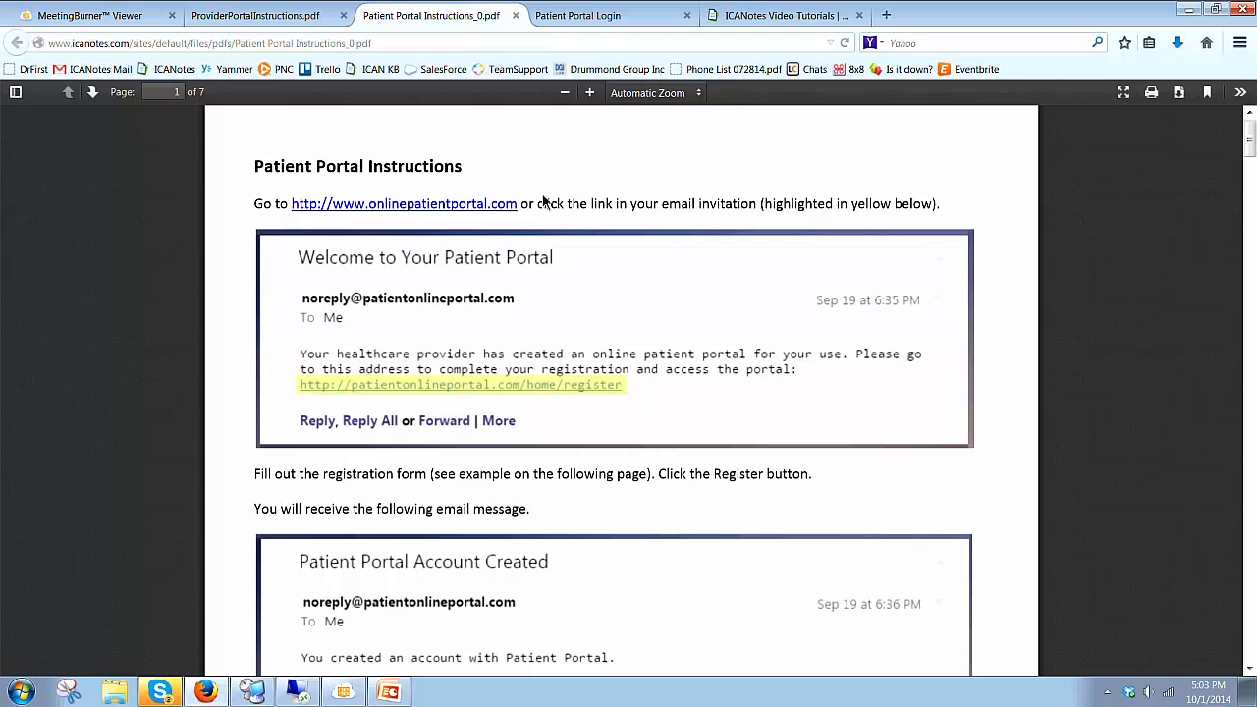
left_click(597, 16)
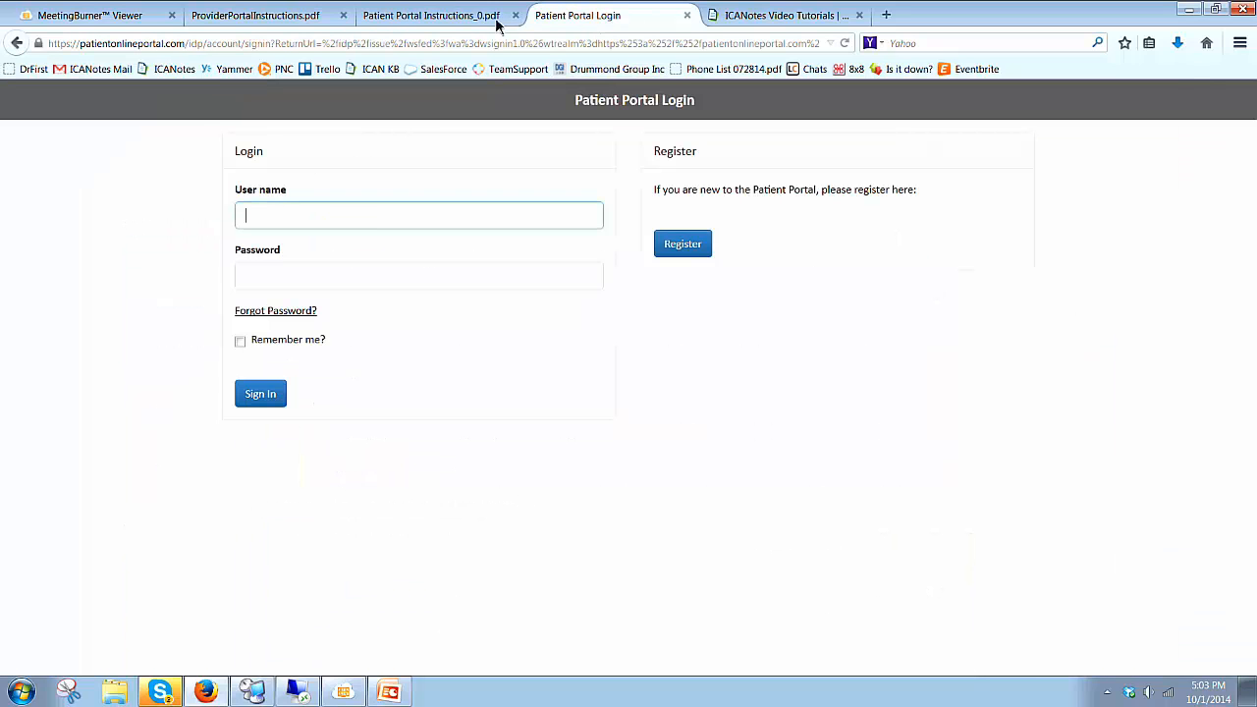
left_click(274, 17)
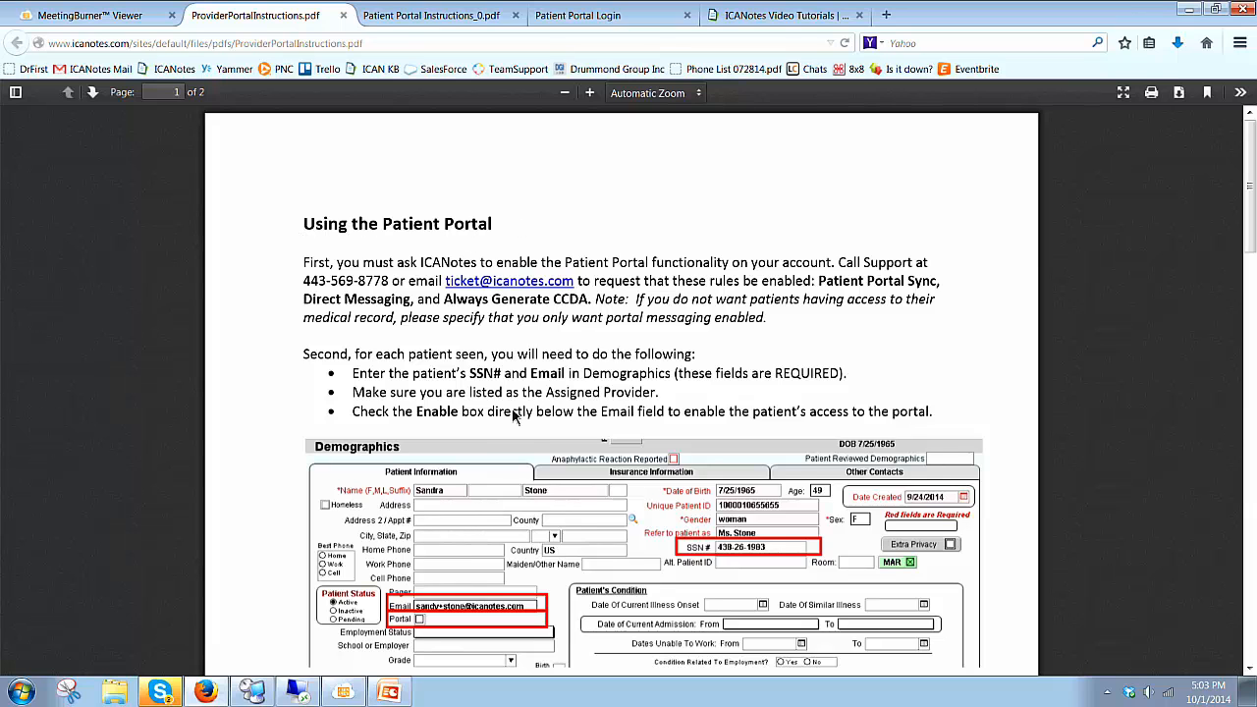
scroll(530, 459, "down", 1)
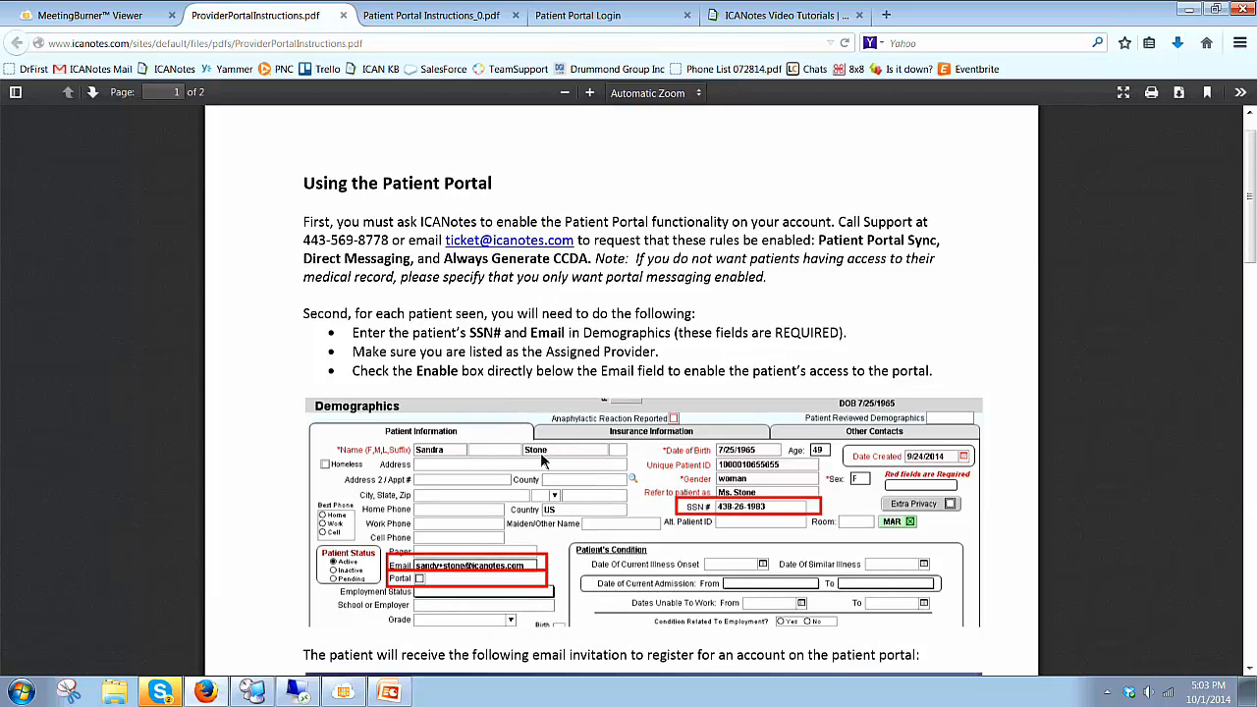
scroll(606, 558, "down", 5)
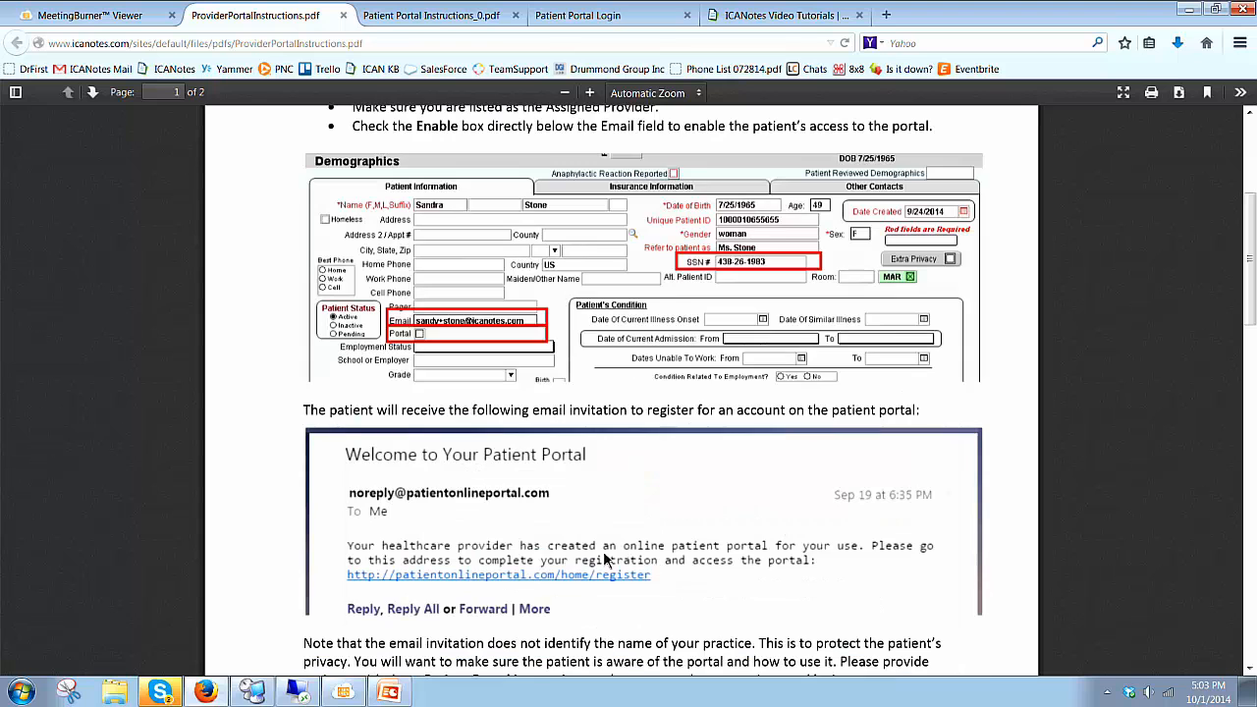
Step: Scroll through Patient Portal Instructions_0.pdf and return to its first page
key("ctrl+Tab")
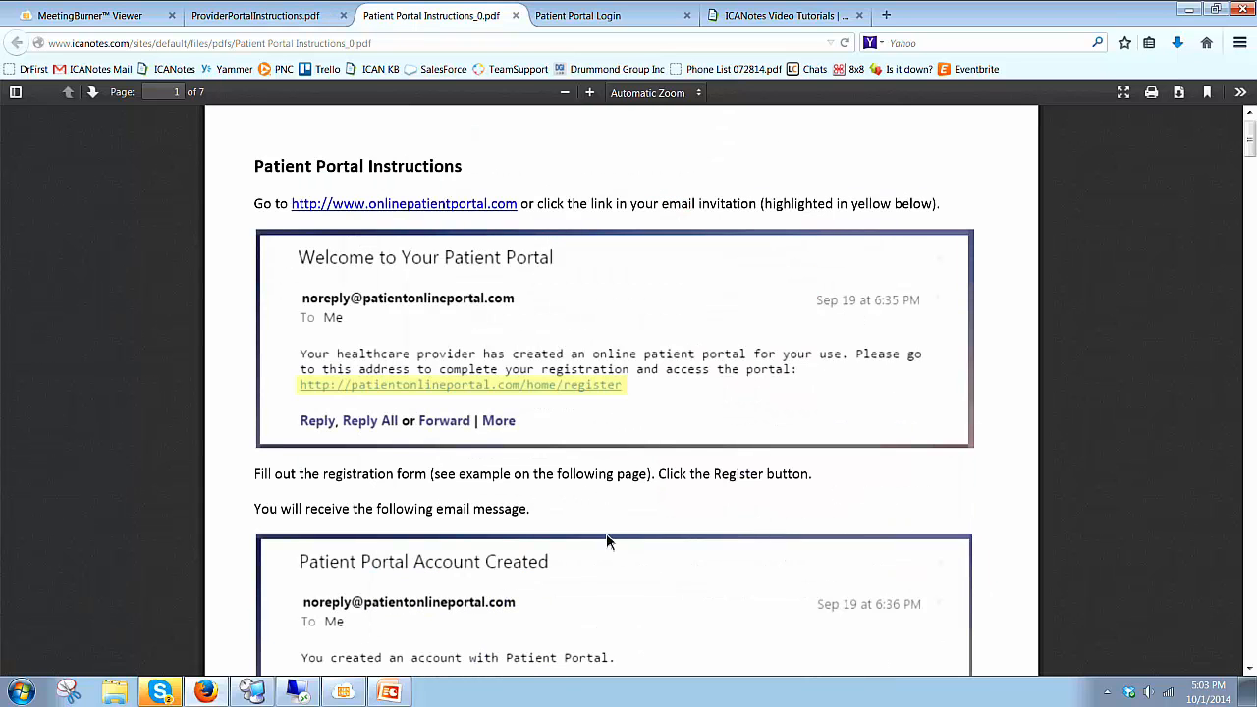
scroll(604, 540, "down", 1)
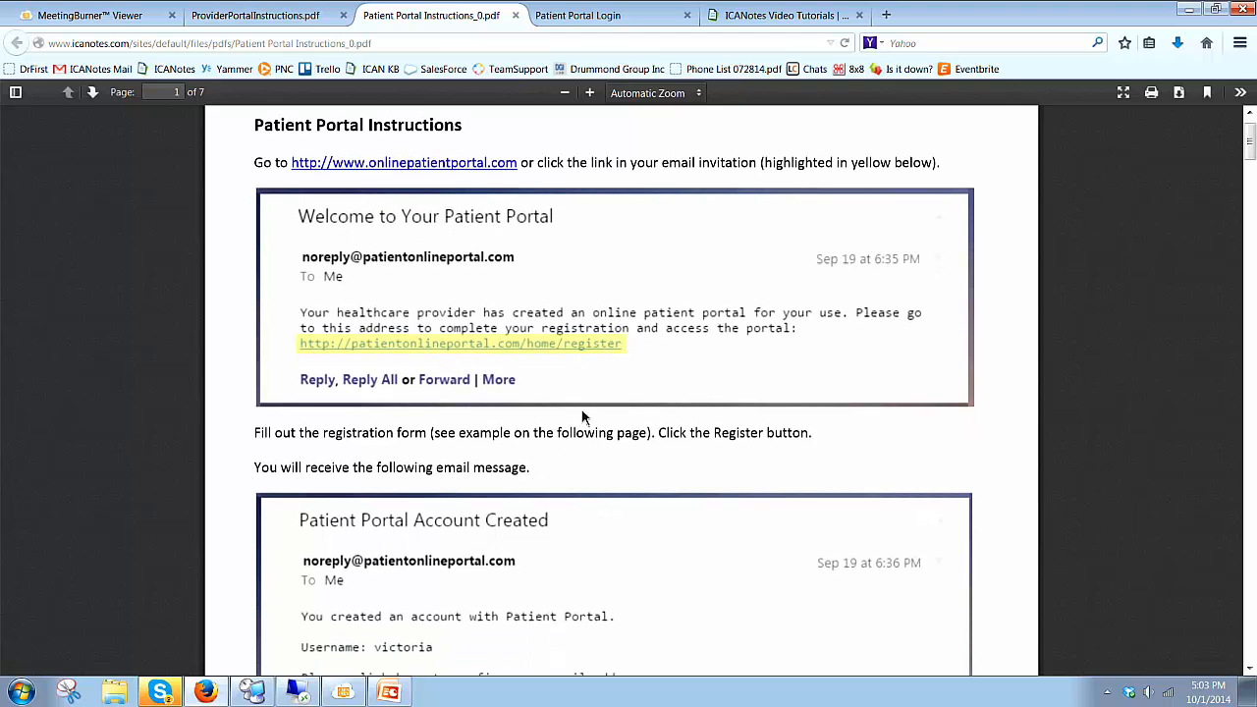
scroll(582, 417, "down", 5)
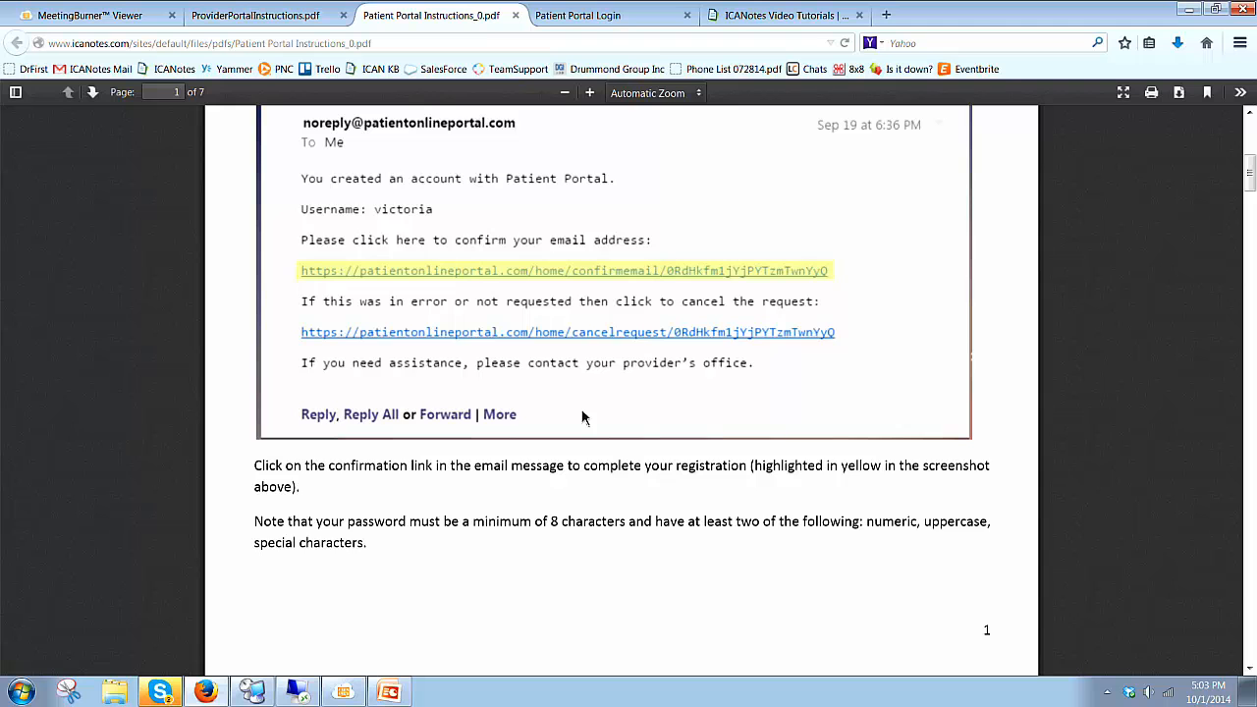
scroll(582, 417, "down", 2)
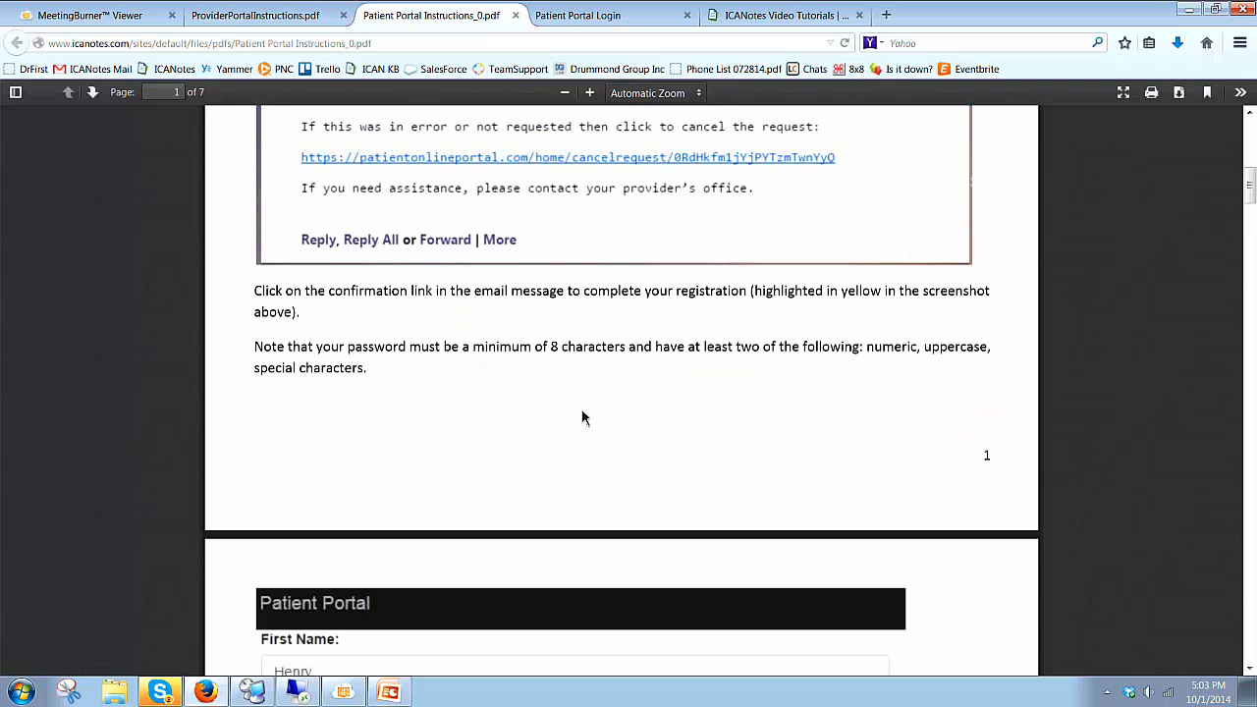
scroll(582, 417, "up", 8)
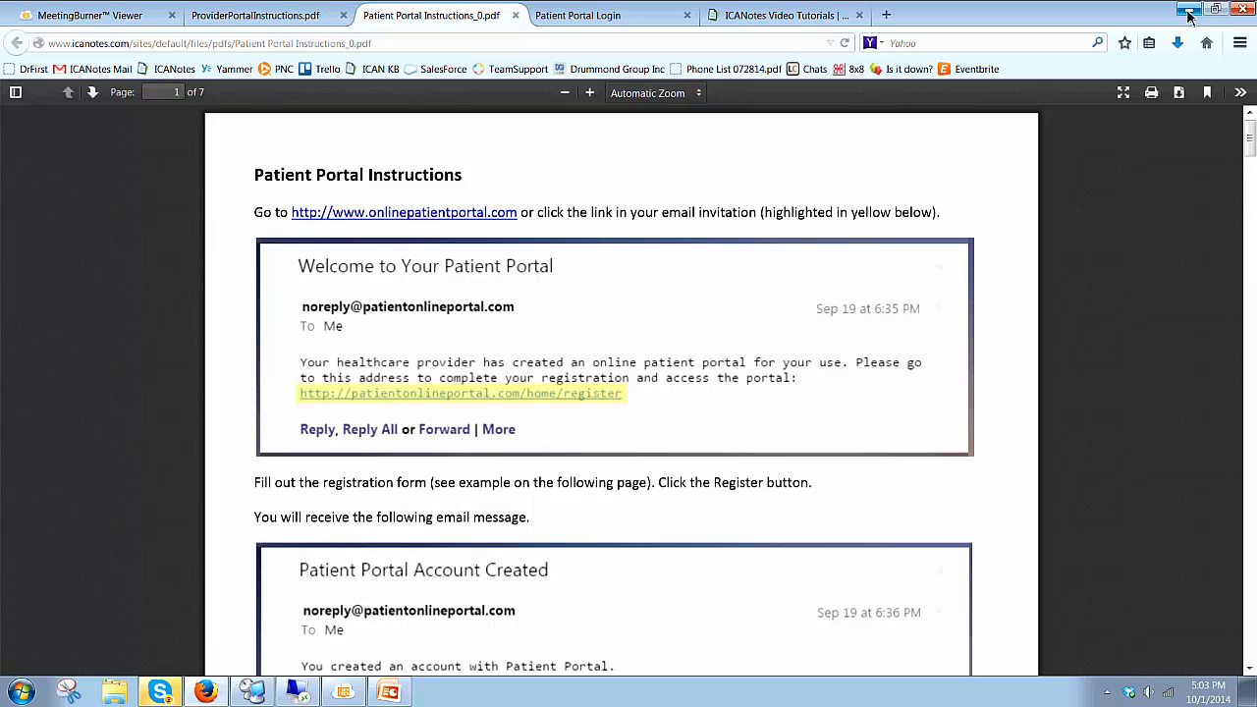
Step: Sign in to the Patient Portal with the patient's user name and password, then open My History
left_click(637, 17)
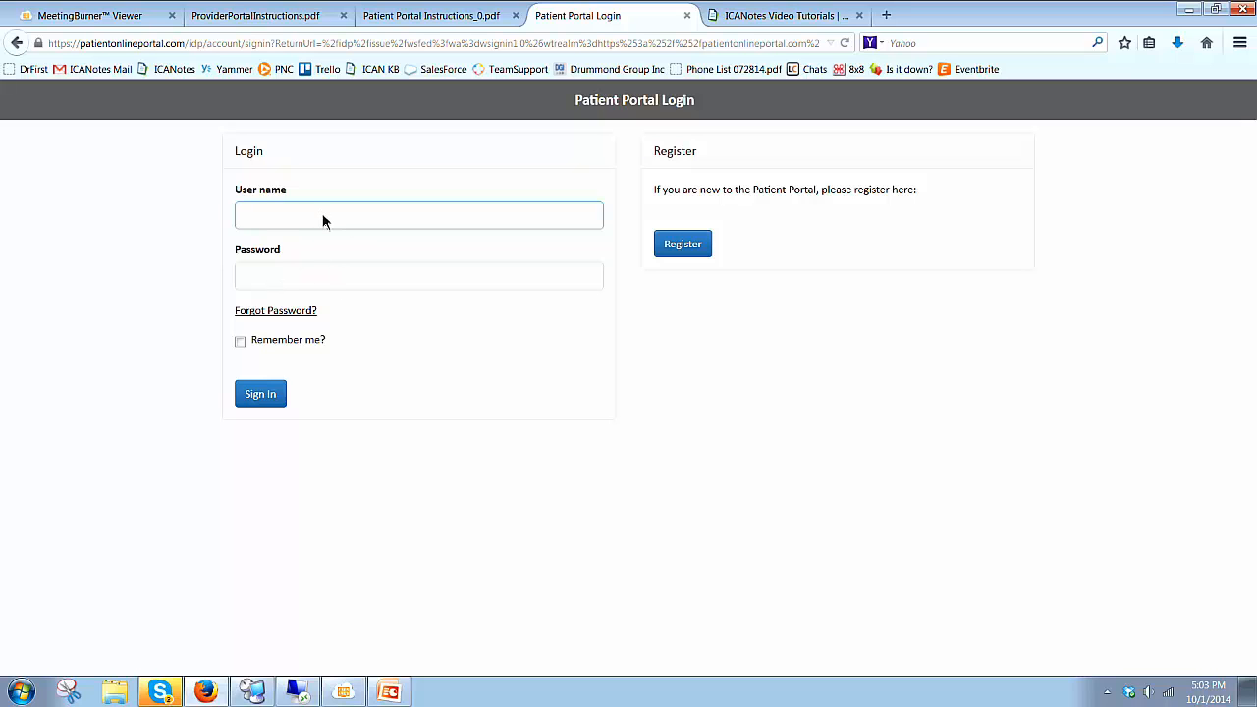
key("Tab")
type("*********")
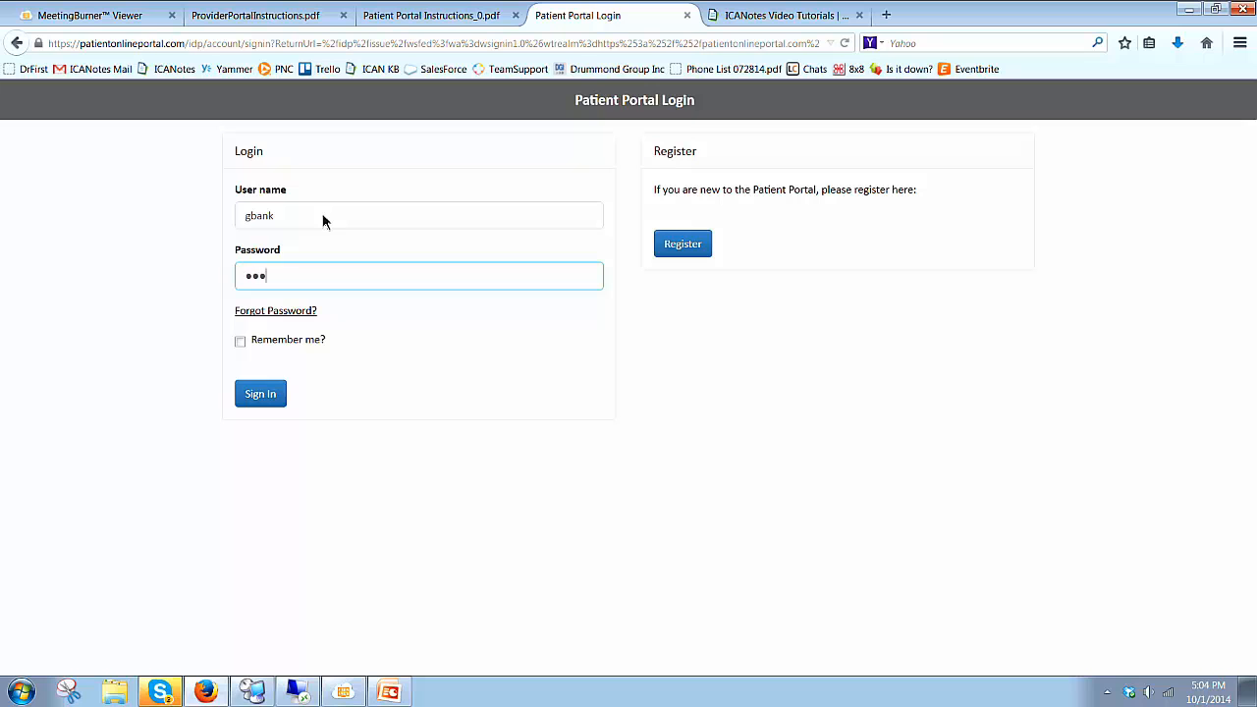
type("***")
left_click(262, 396)
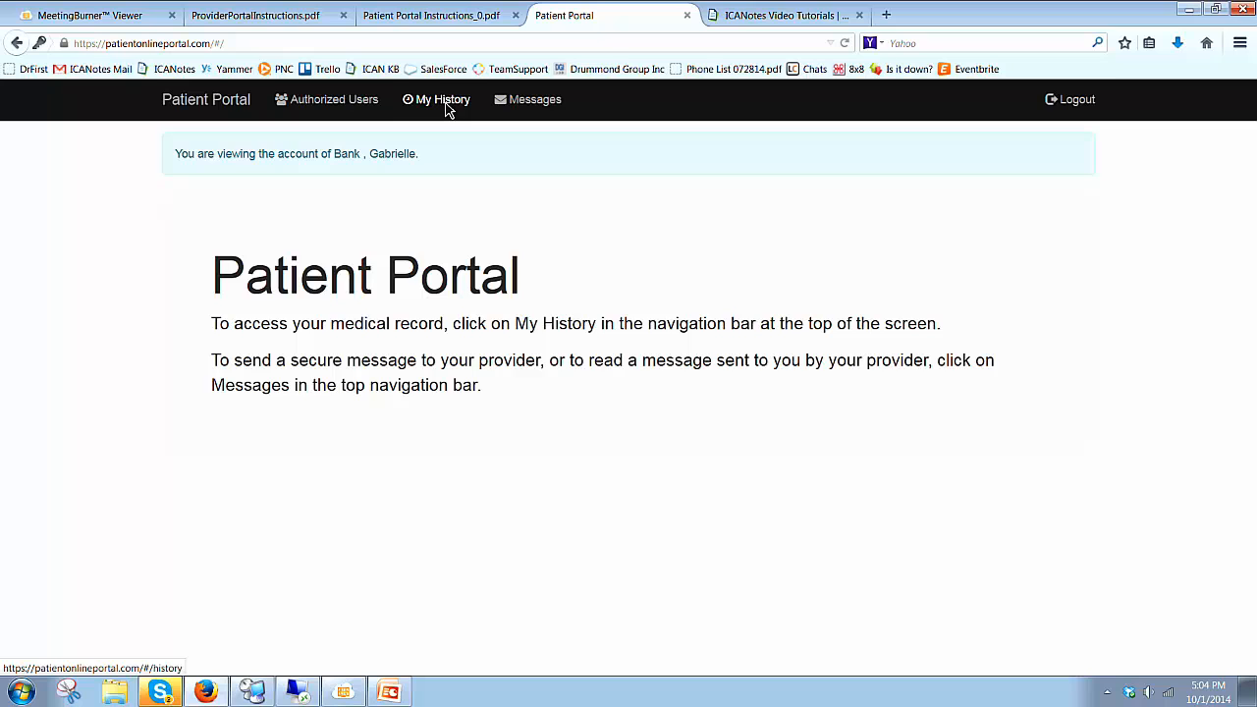
left_click(444, 108)
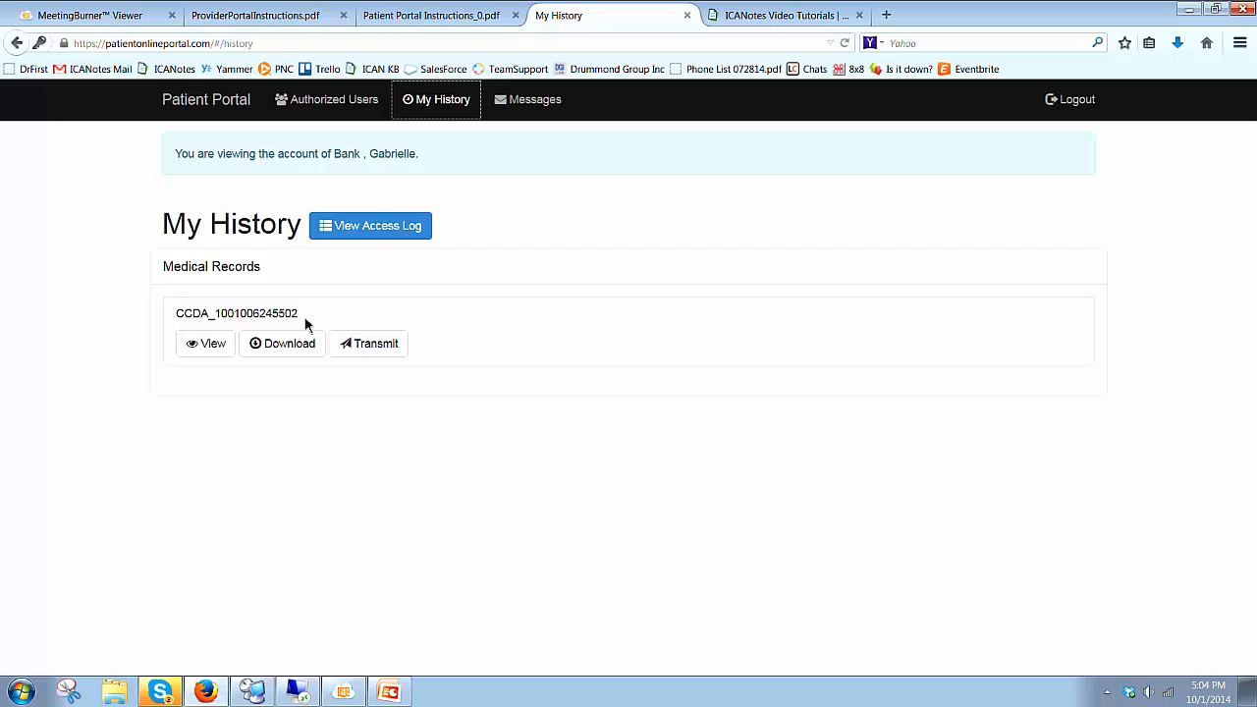
Step: Read the CCDA episode summary and its access log, then go to the Messages page
left_click(205, 347)
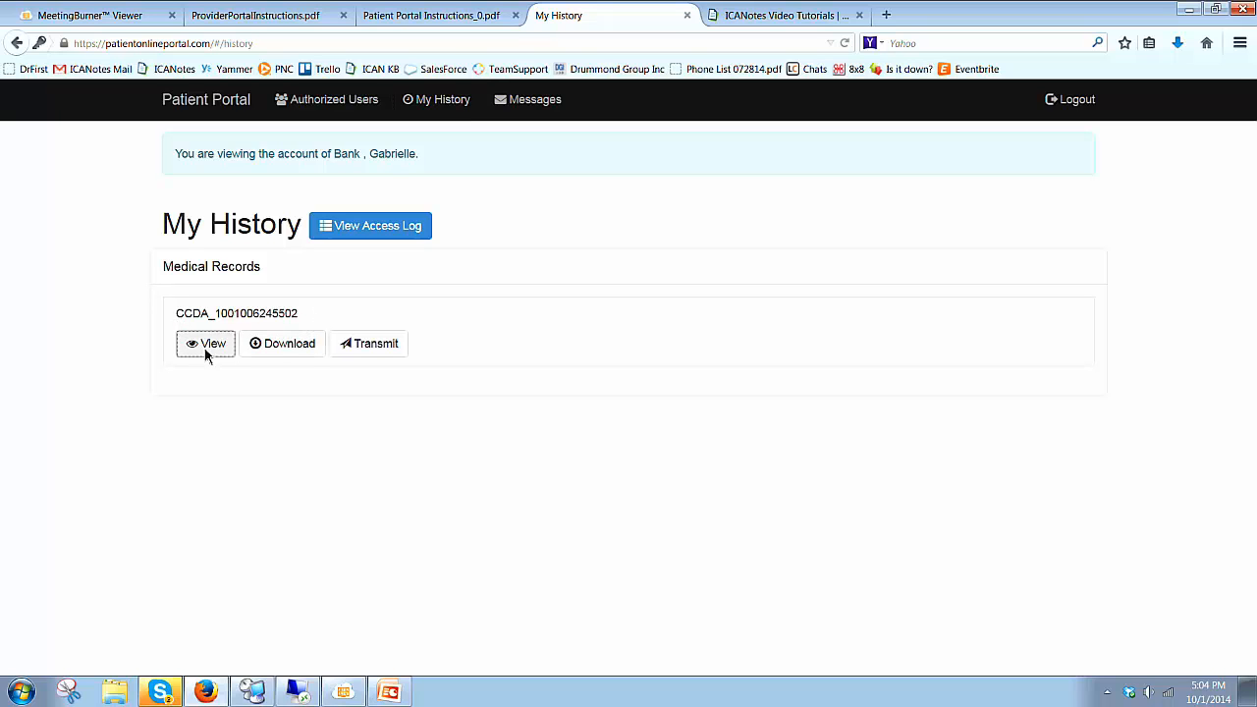
scroll(331, 547, "down", 5)
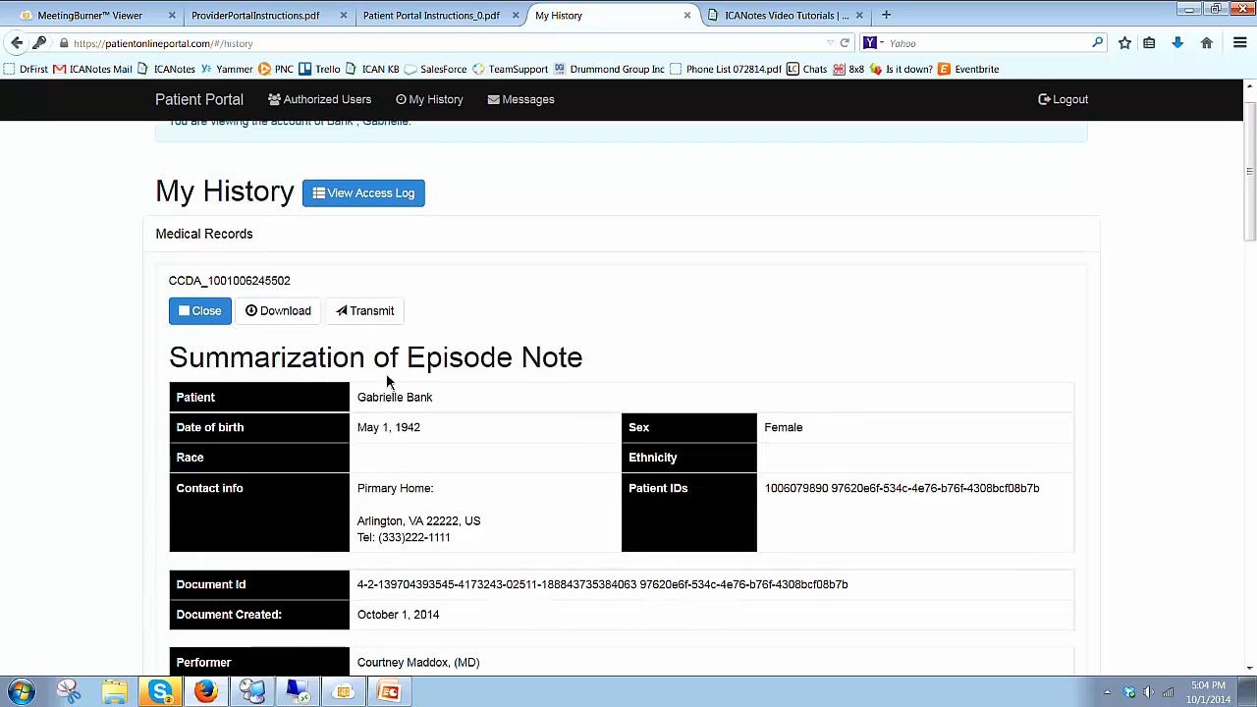
scroll(386, 531, "down", 1)
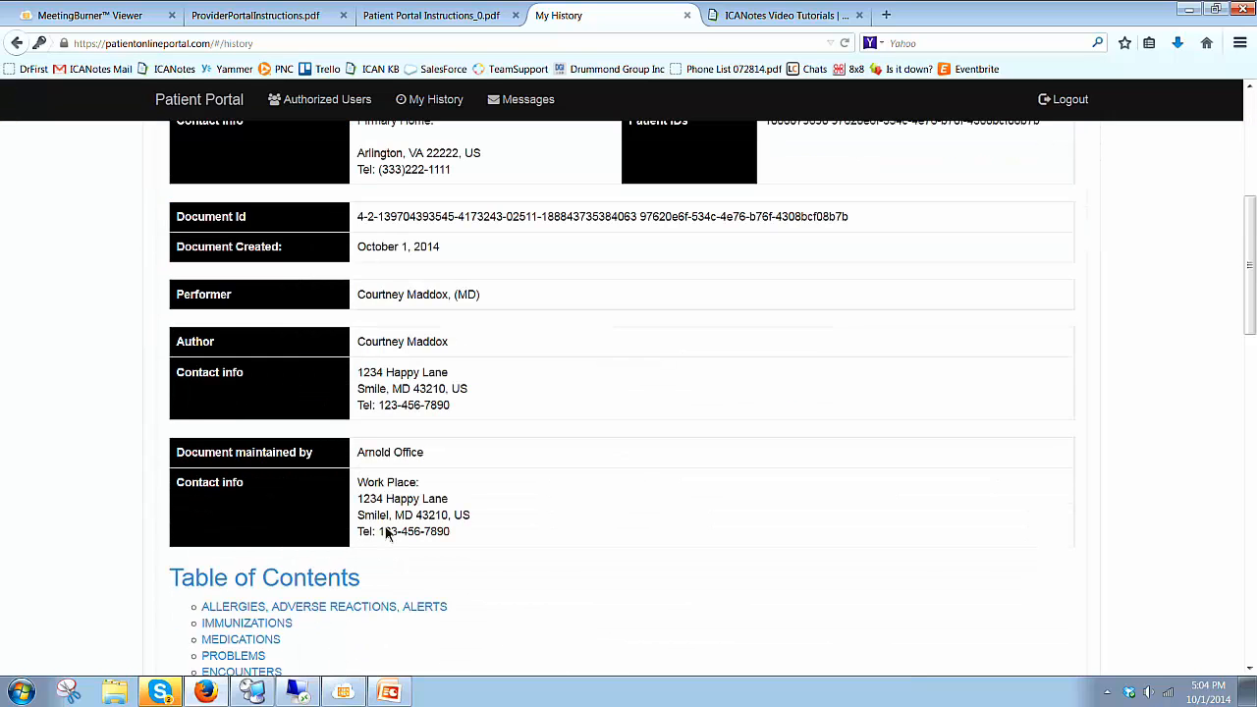
scroll(386, 531, "down", 3)
scroll(386, 531, "down", 3)
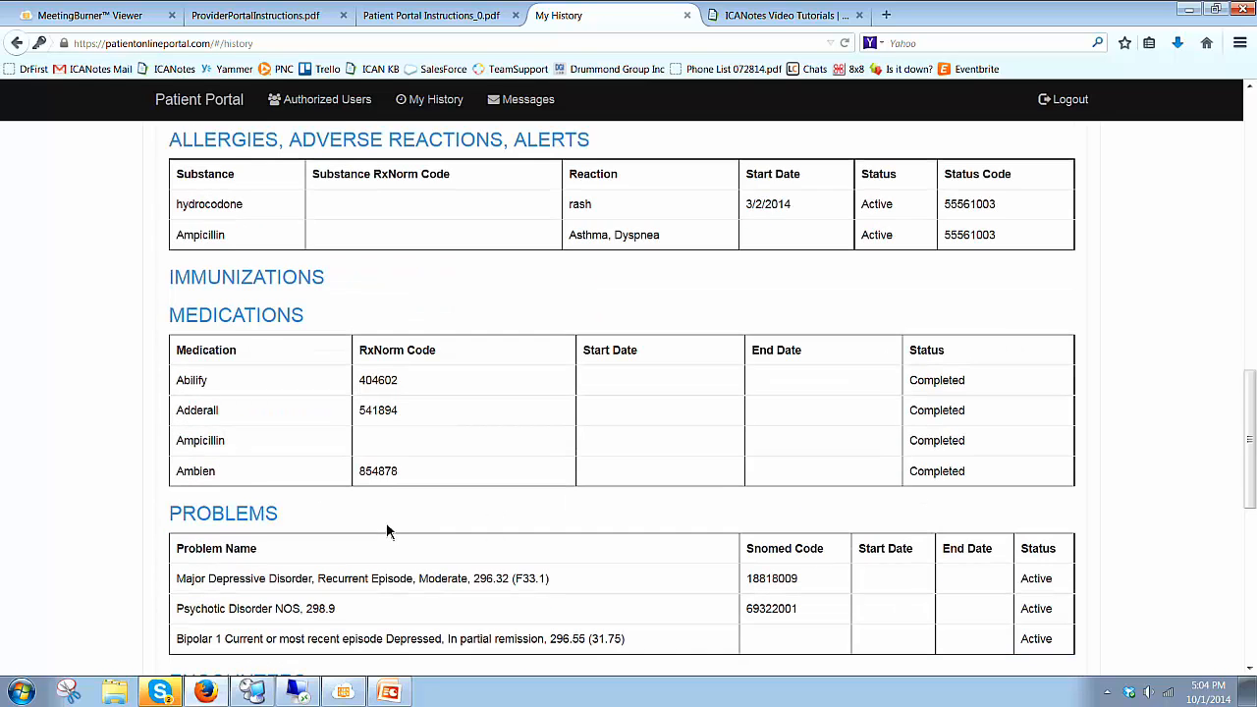
scroll(385, 525, "up", 7)
scroll(388, 527, "up", 3)
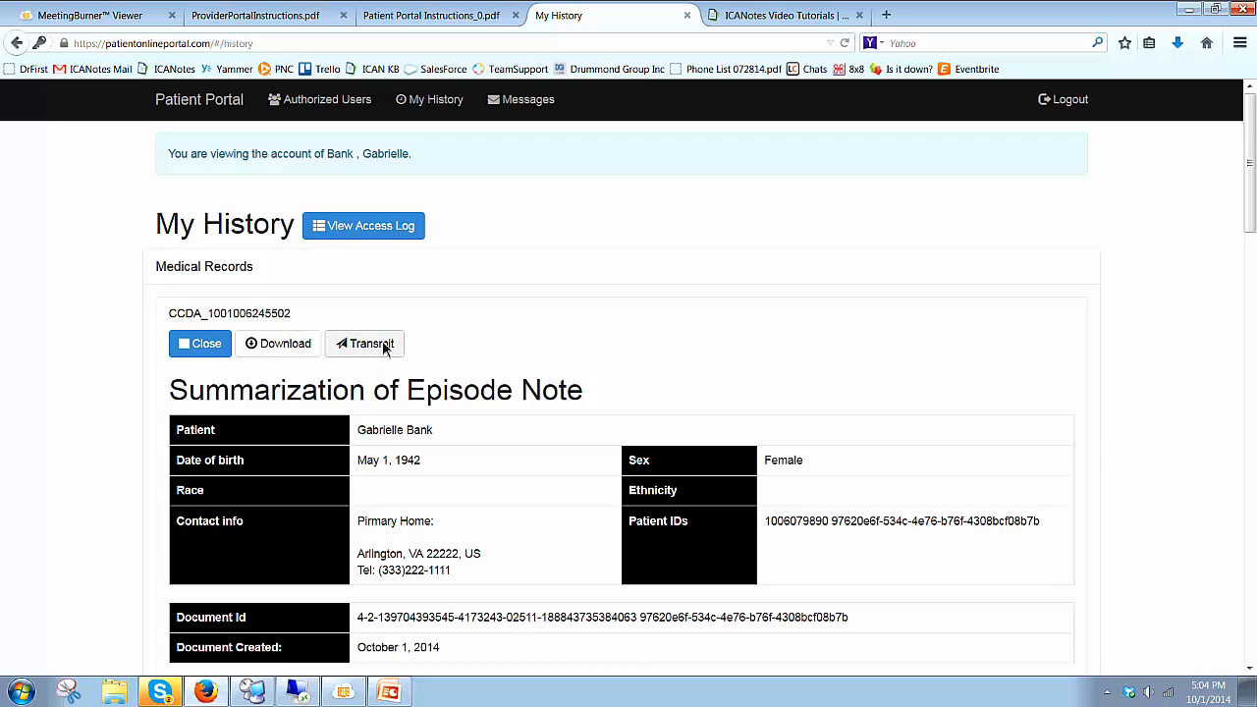
left_click(391, 227)
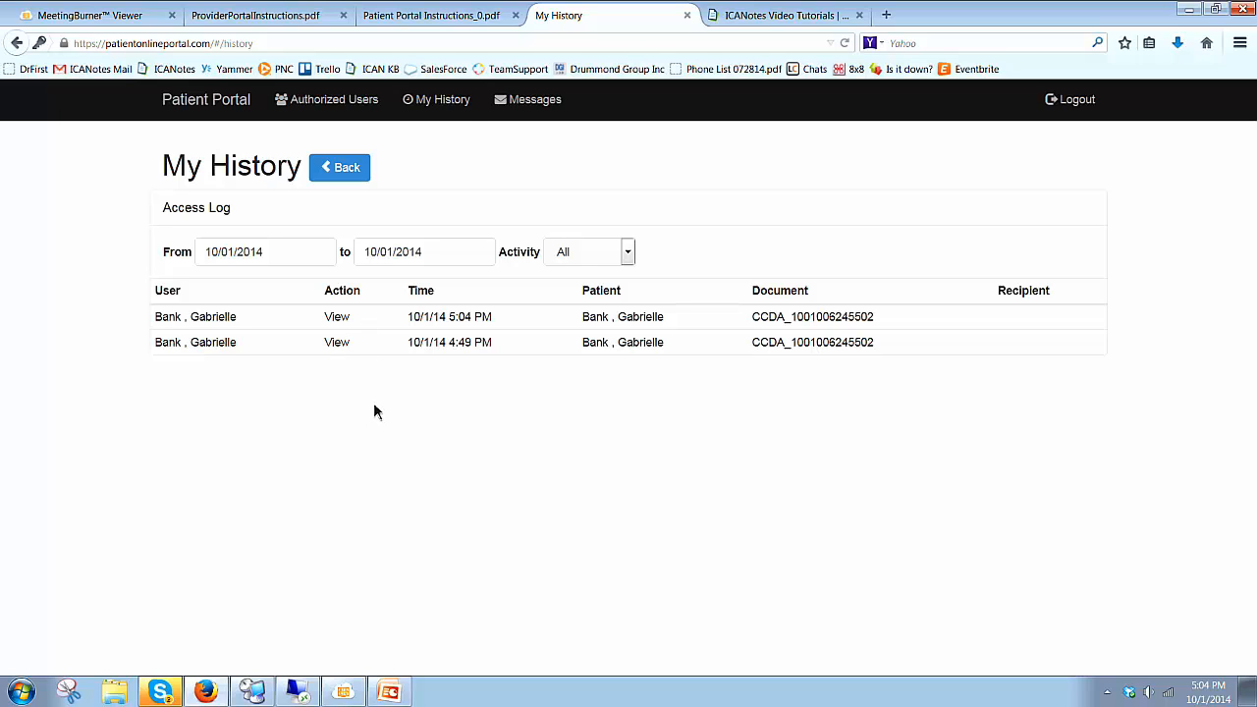
left_click(538, 102)
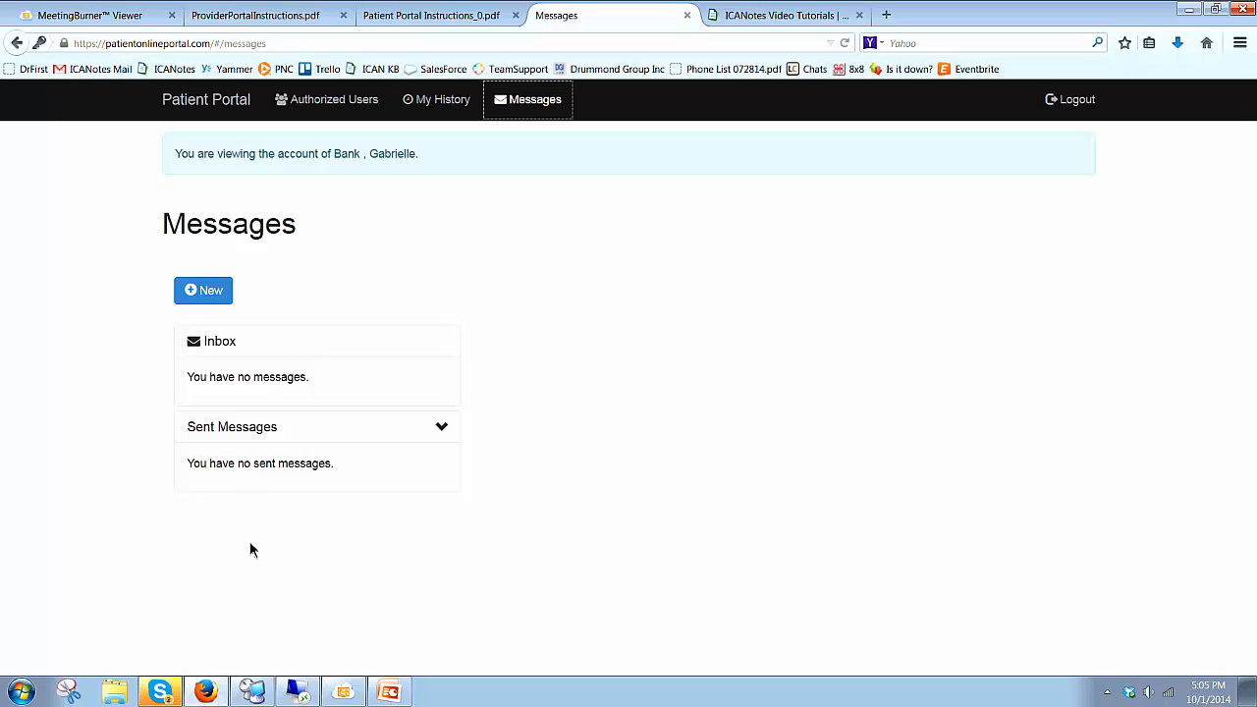
Step: Send the provider a new message with subject and body 'Hello Doc'
left_click(442, 429)
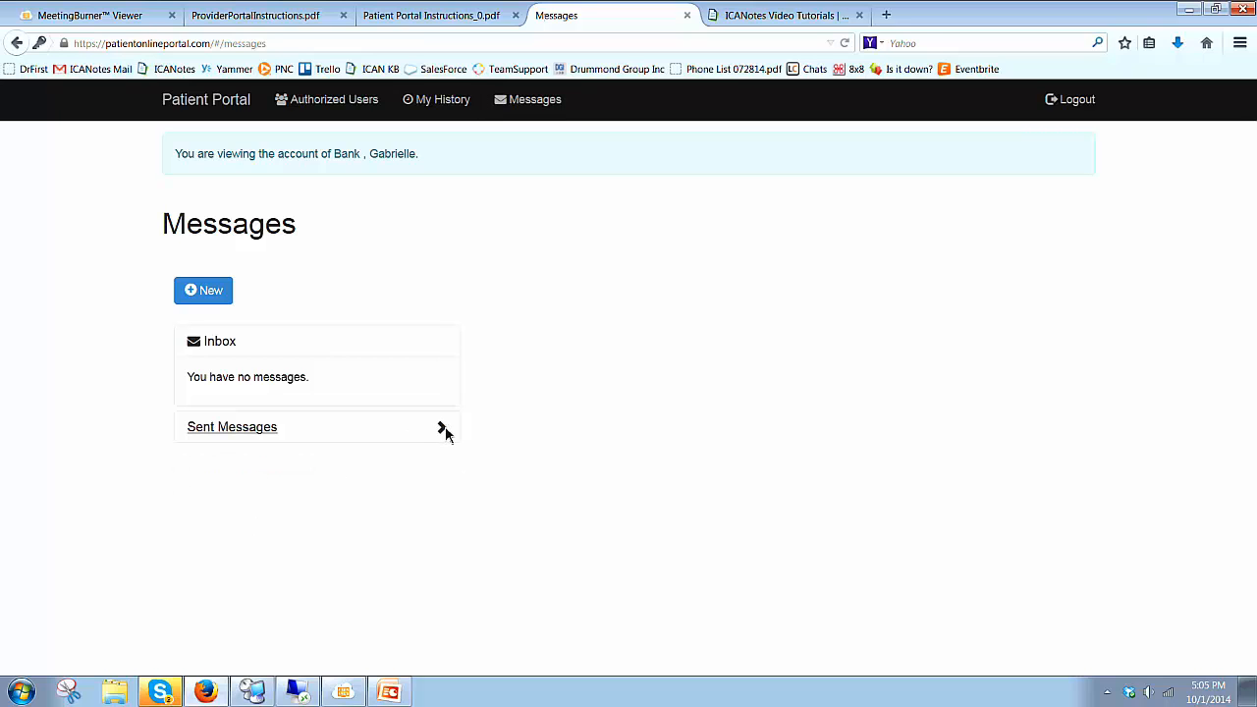
left_click(267, 430)
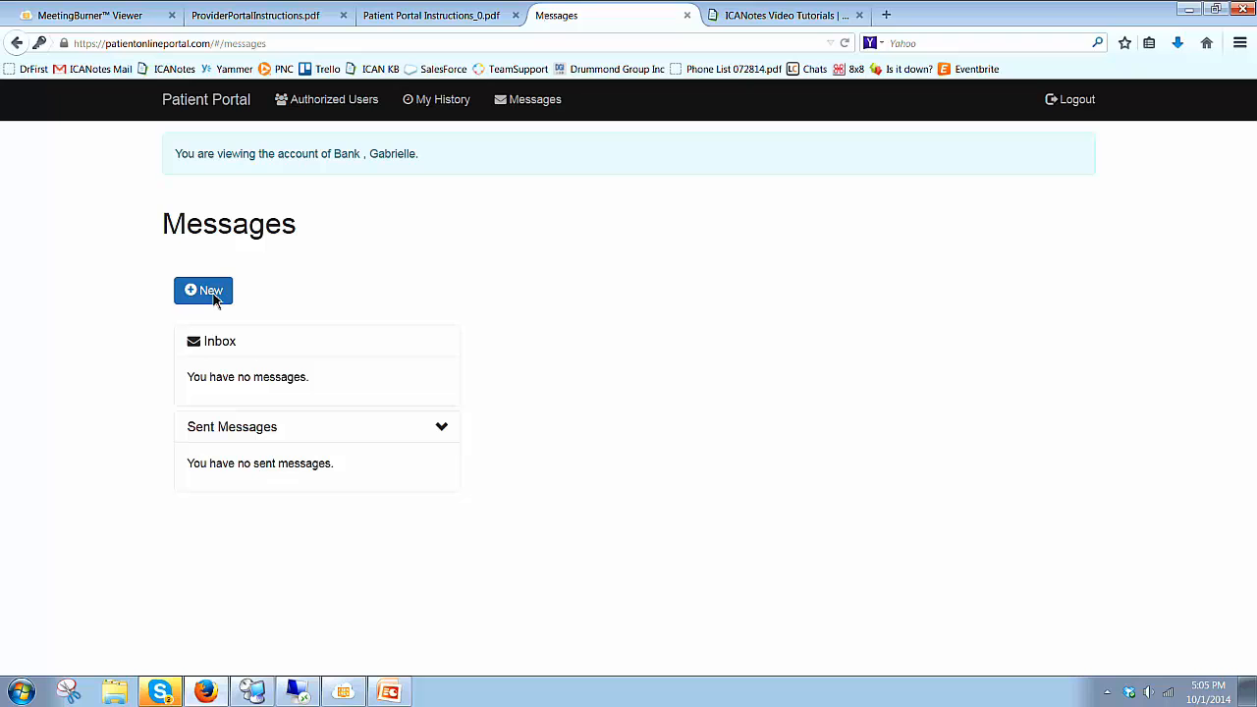
left_click(213, 301)
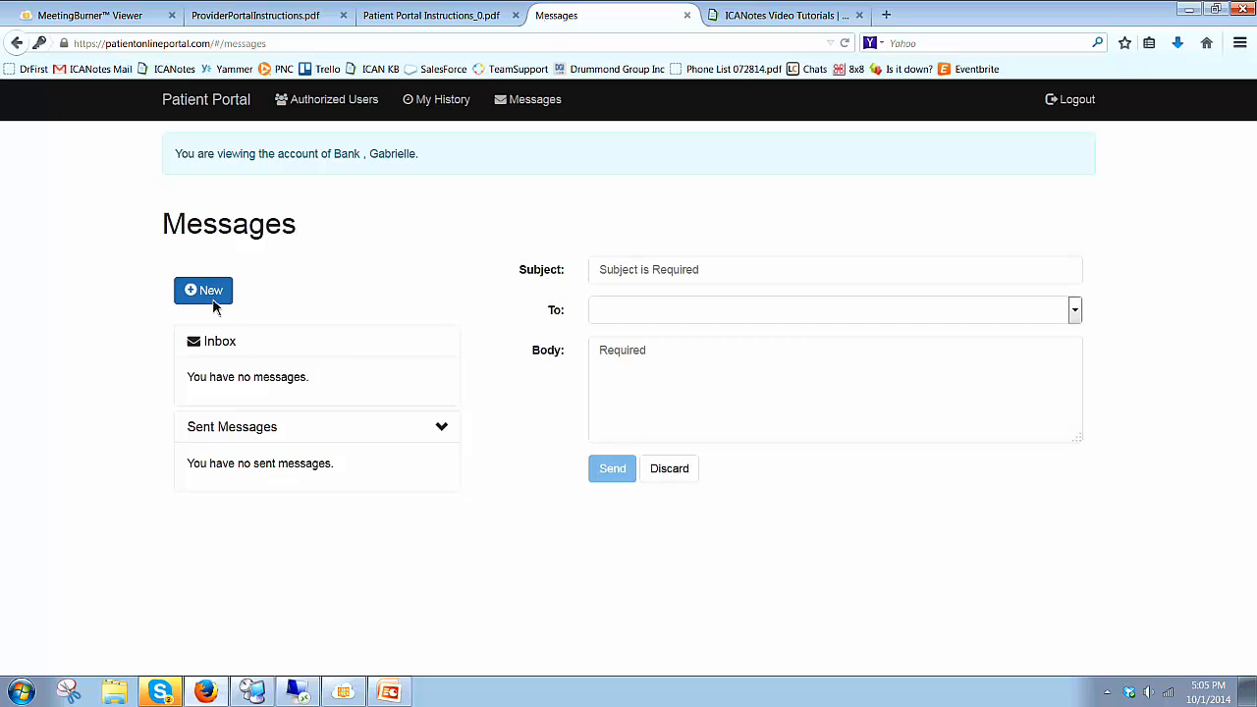
left_click(963, 270)
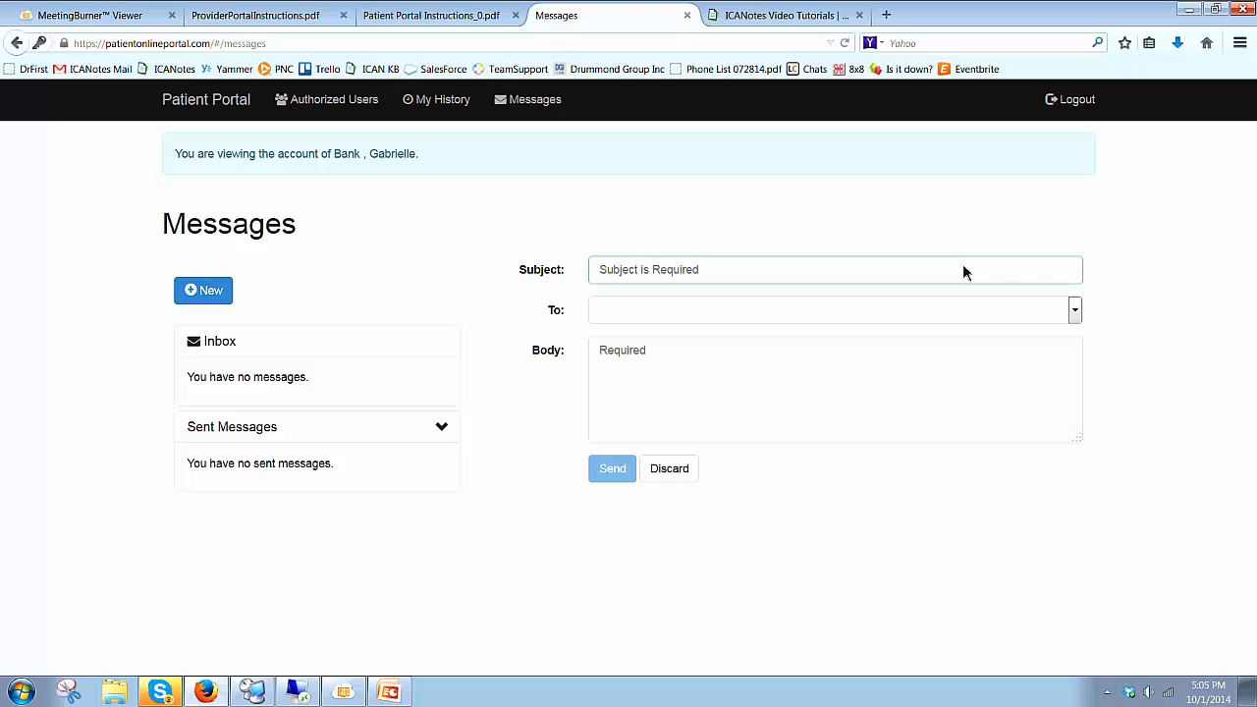
type("Hello Doc")
left_click(1075, 312)
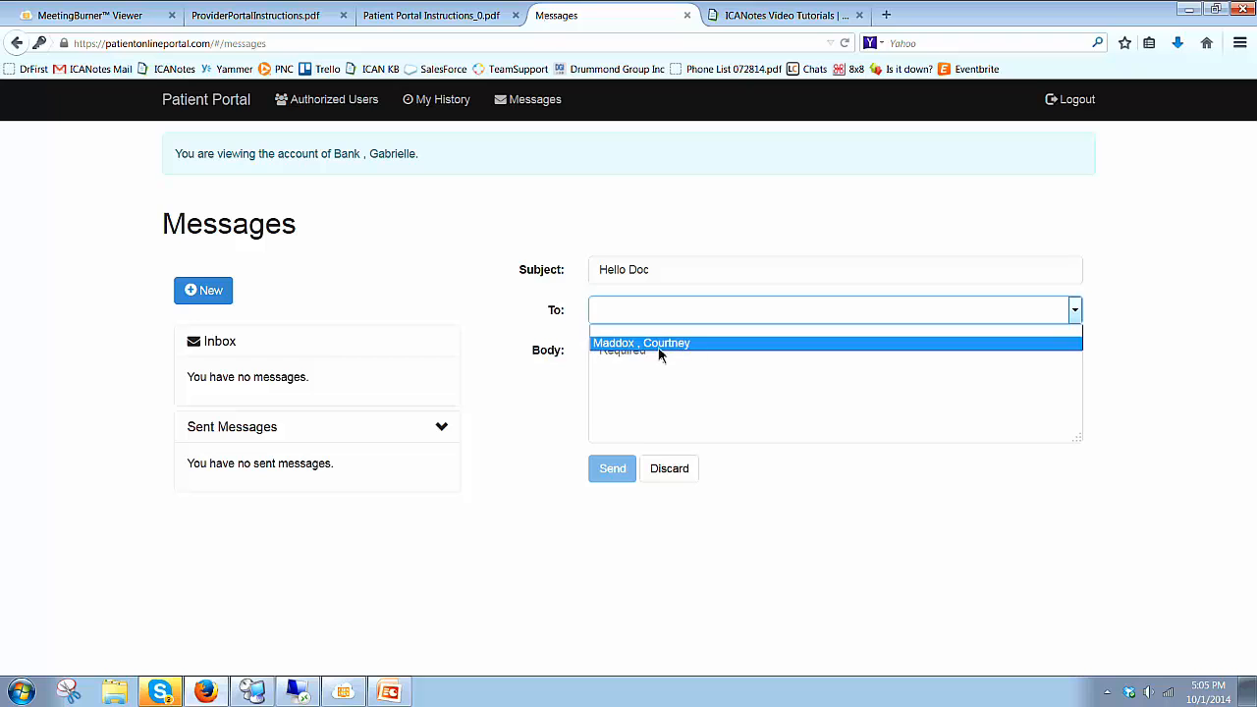
left_click(685, 343)
left_click(682, 373)
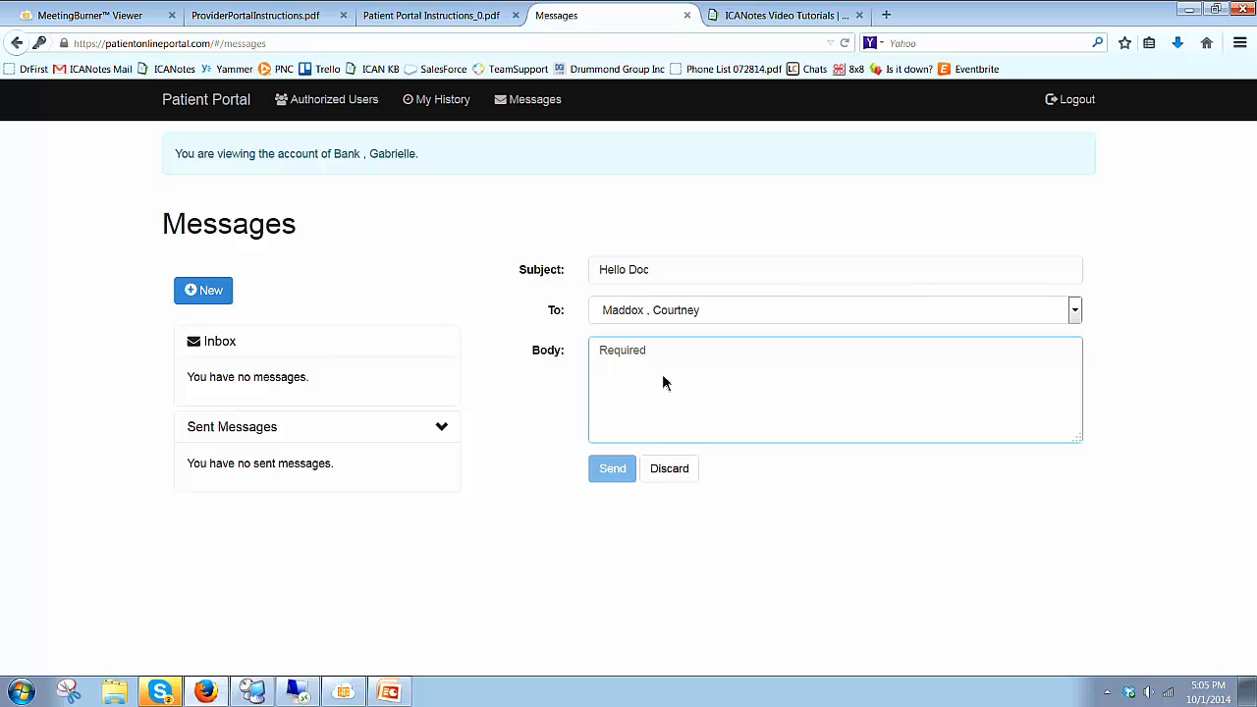
type("Hello Doc!")
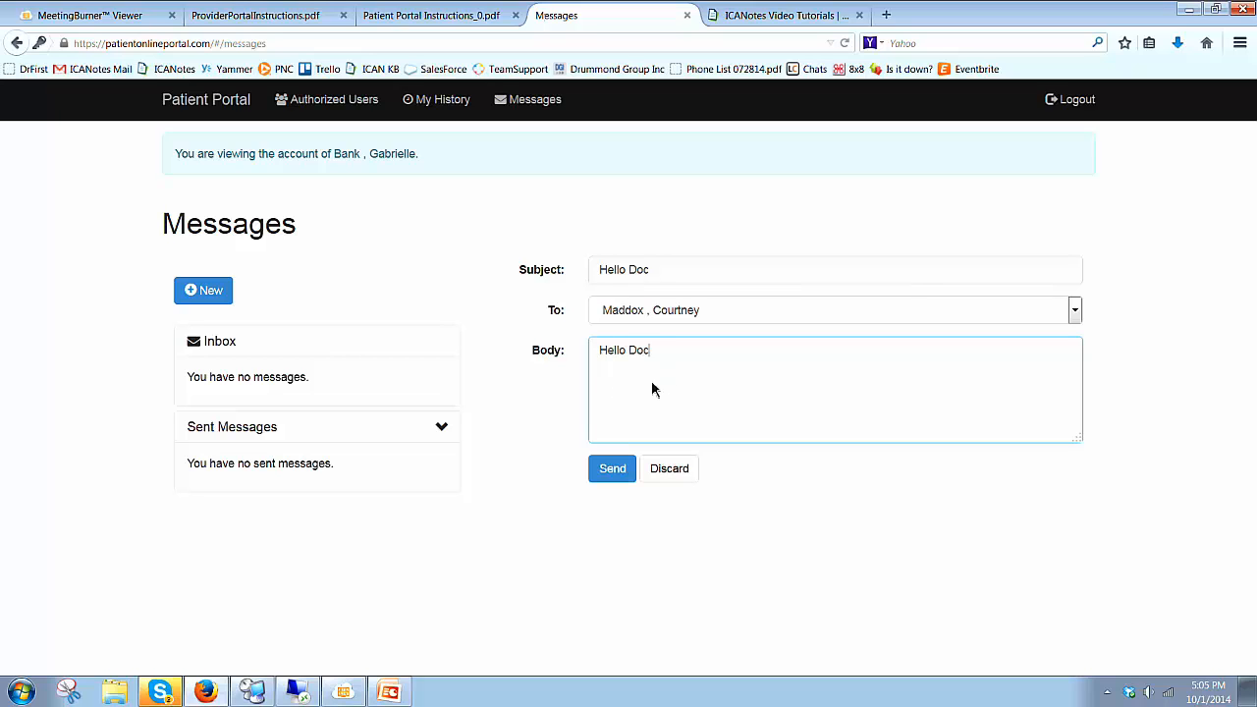
left_click(615, 471)
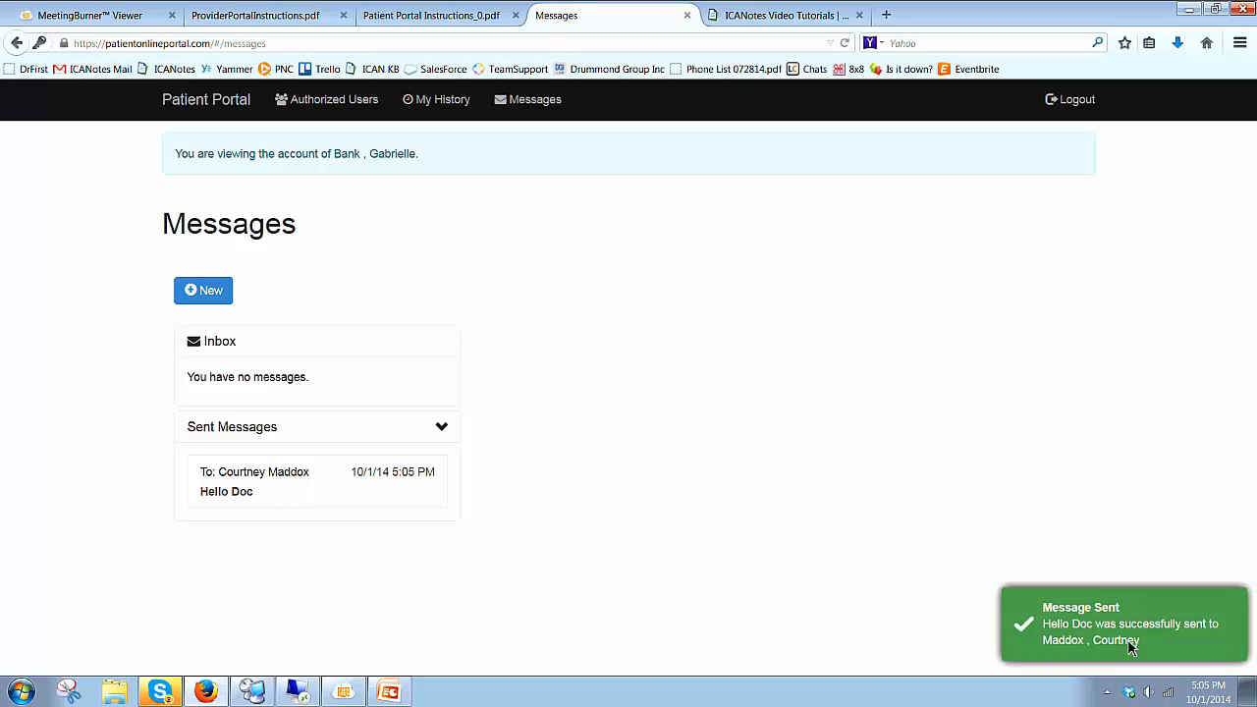
Step: From the Messaging Center's Patient Portal tab, reply 'Hello' to the patient's Hello Doc message
left_click(1188, 15)
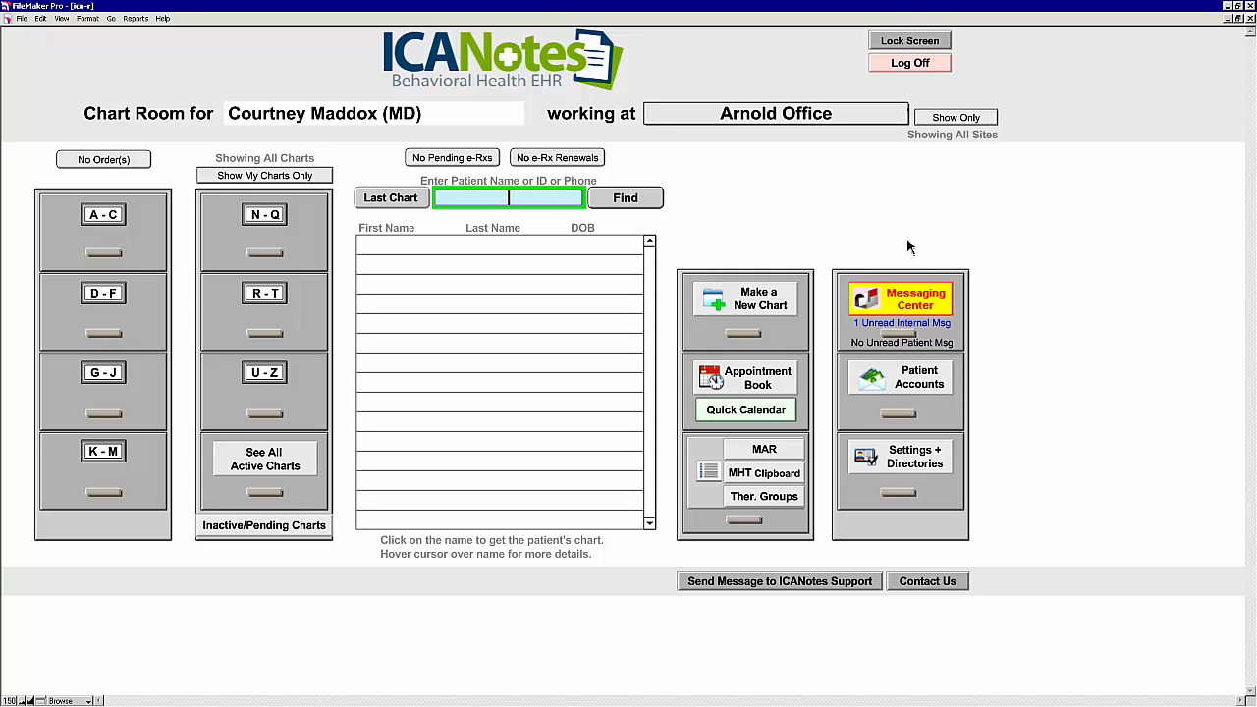
left_click(921, 313)
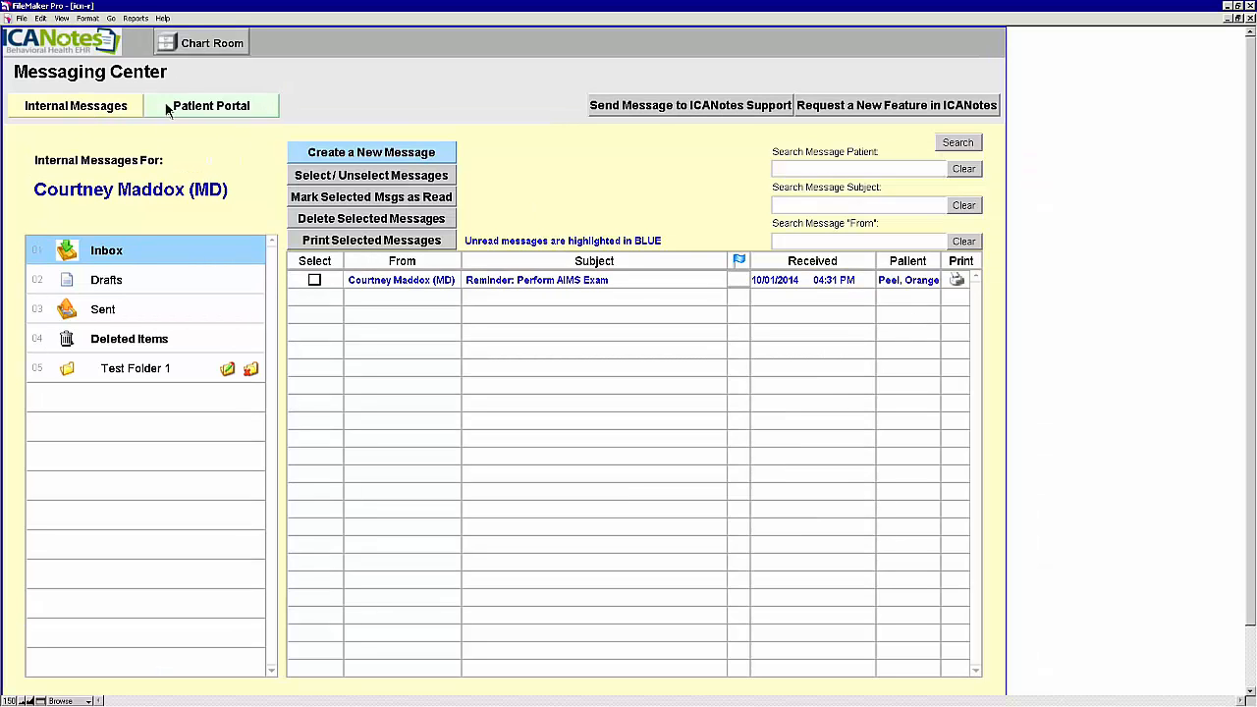
left_click(231, 111)
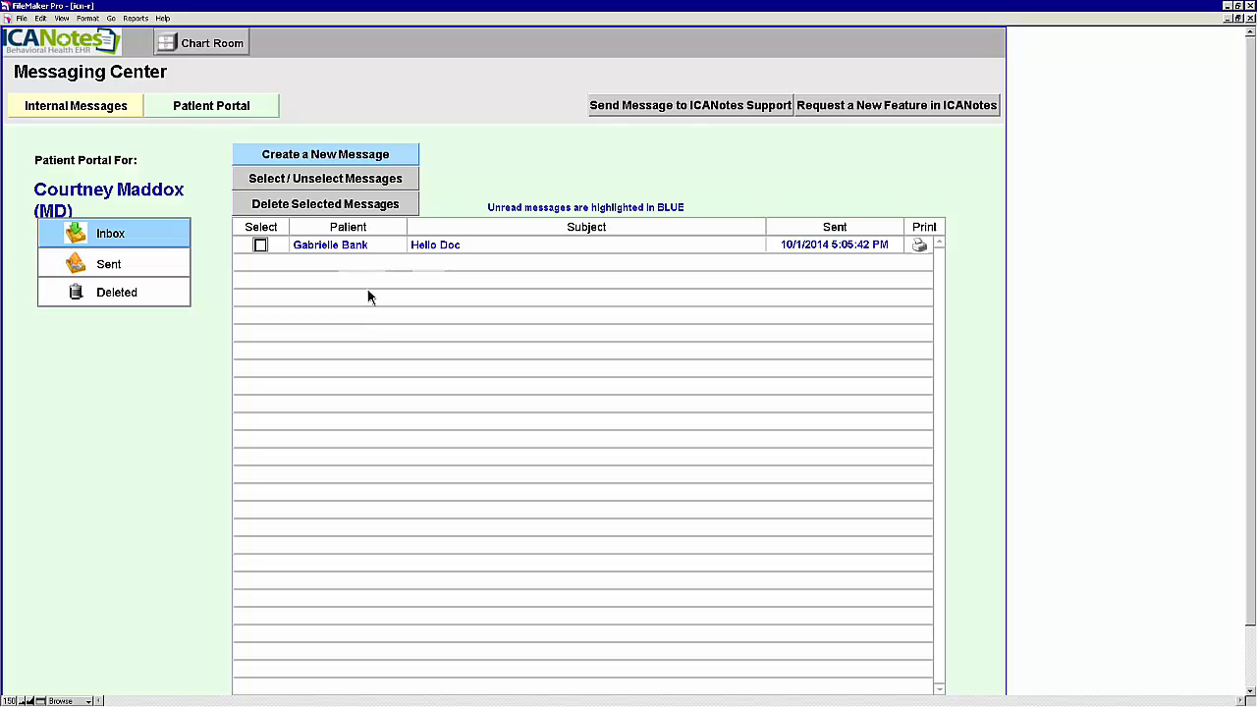
left_click(466, 245)
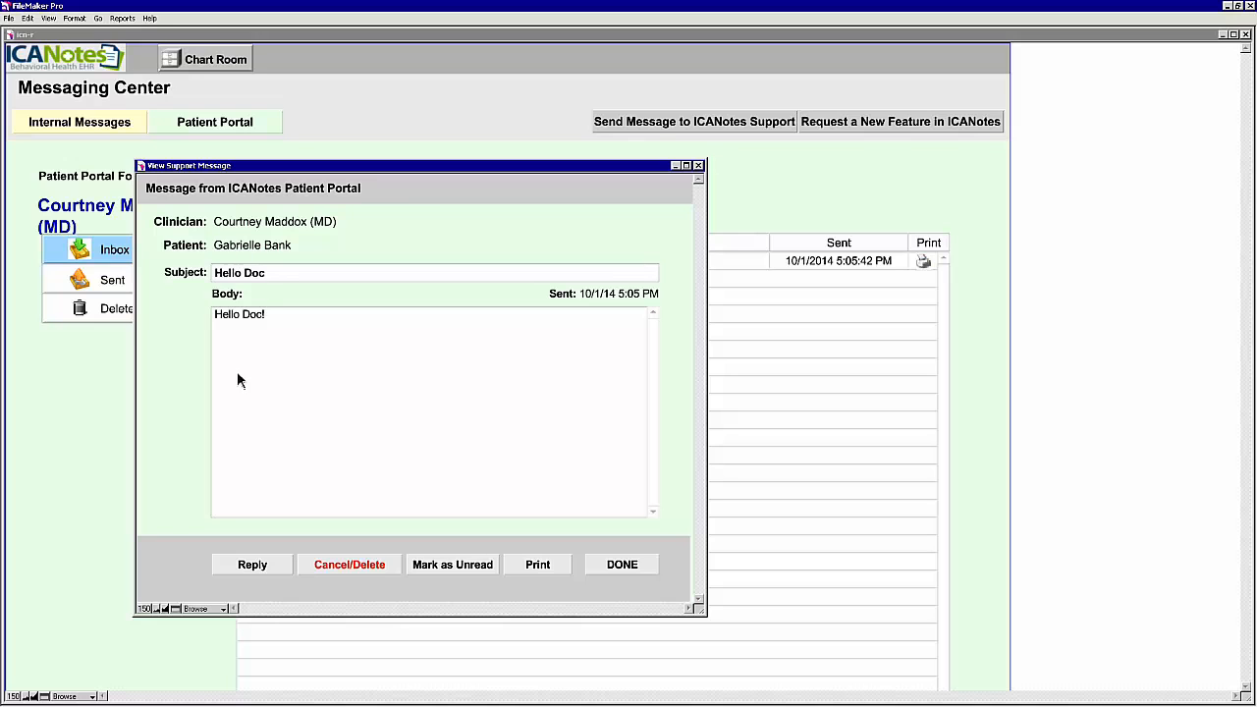
left_click(252, 565)
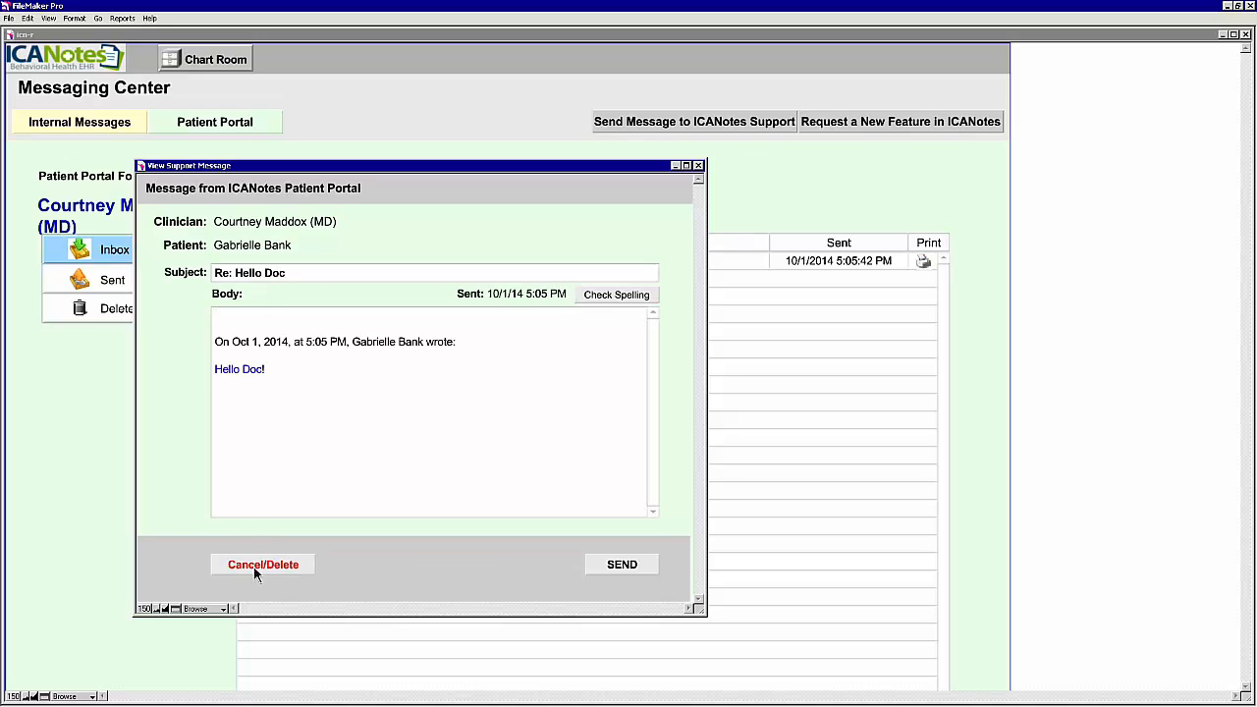
left_click(257, 316)
type("Hello")
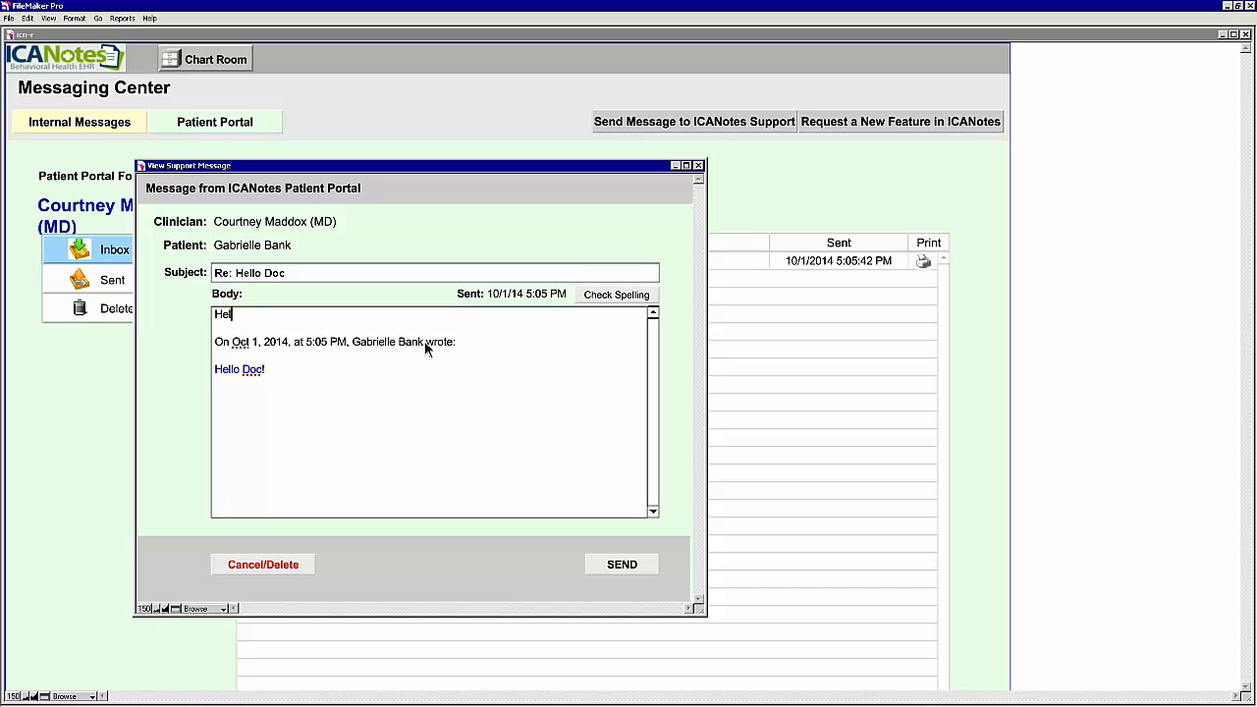
left_click(628, 564)
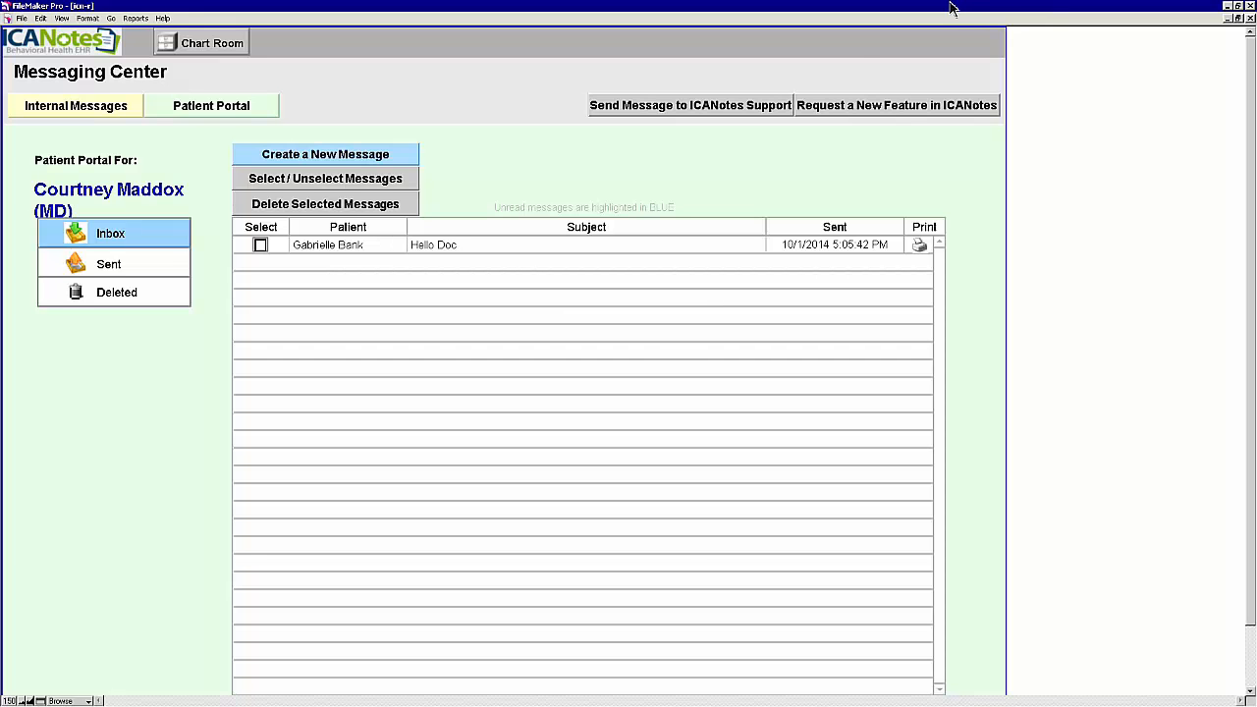
Step: Back in the portal browser, open the Re: Hello Doc reply from the Messages inbox
mouse_move(947, 8)
left_click(907, 9)
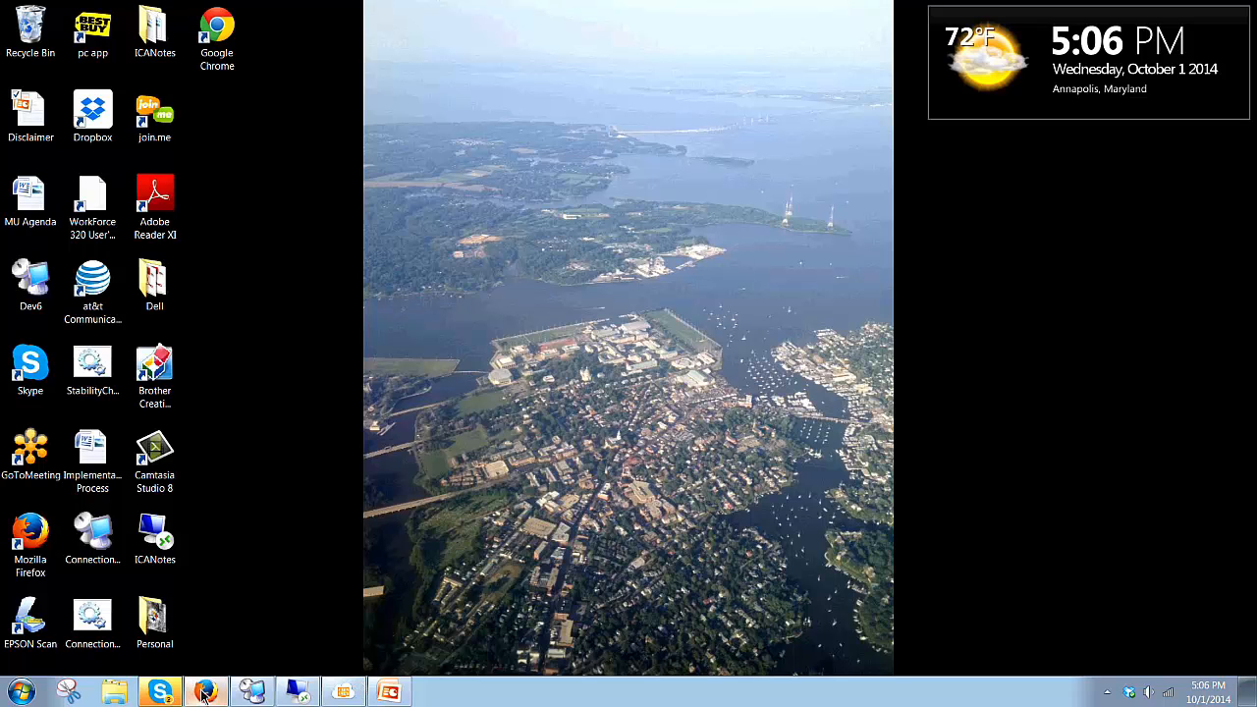
left_click(205, 693)
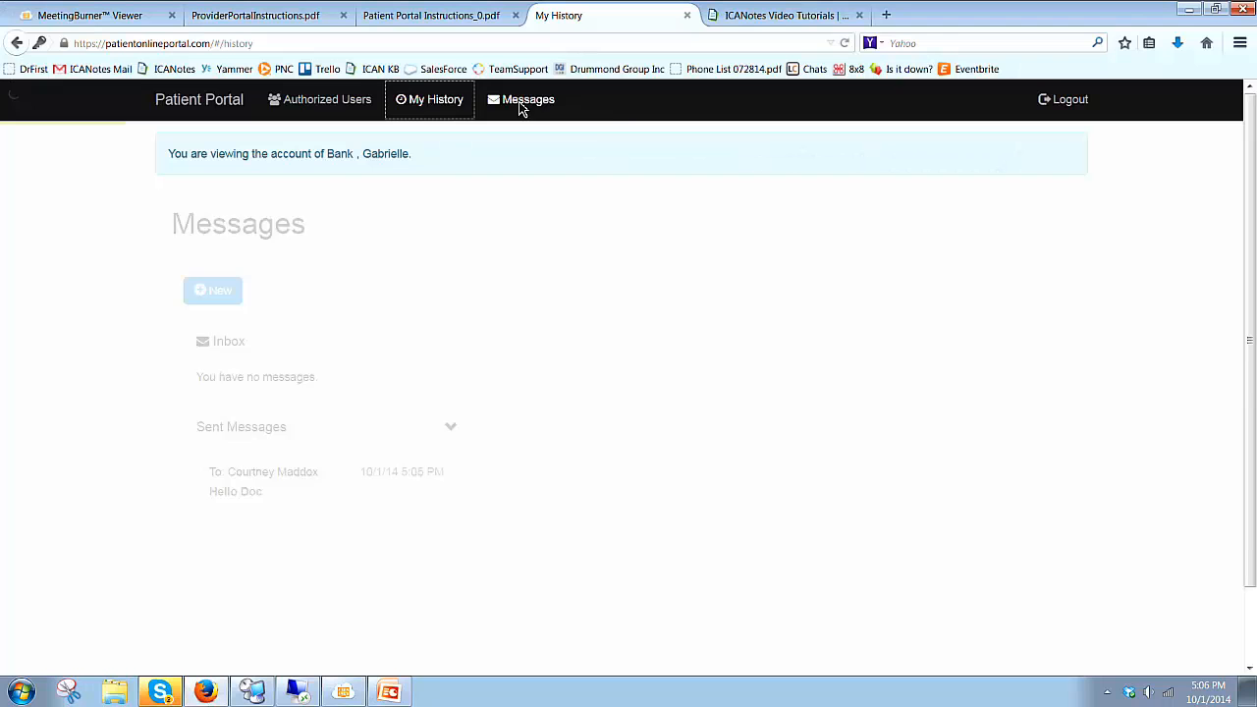
left_click(522, 104)
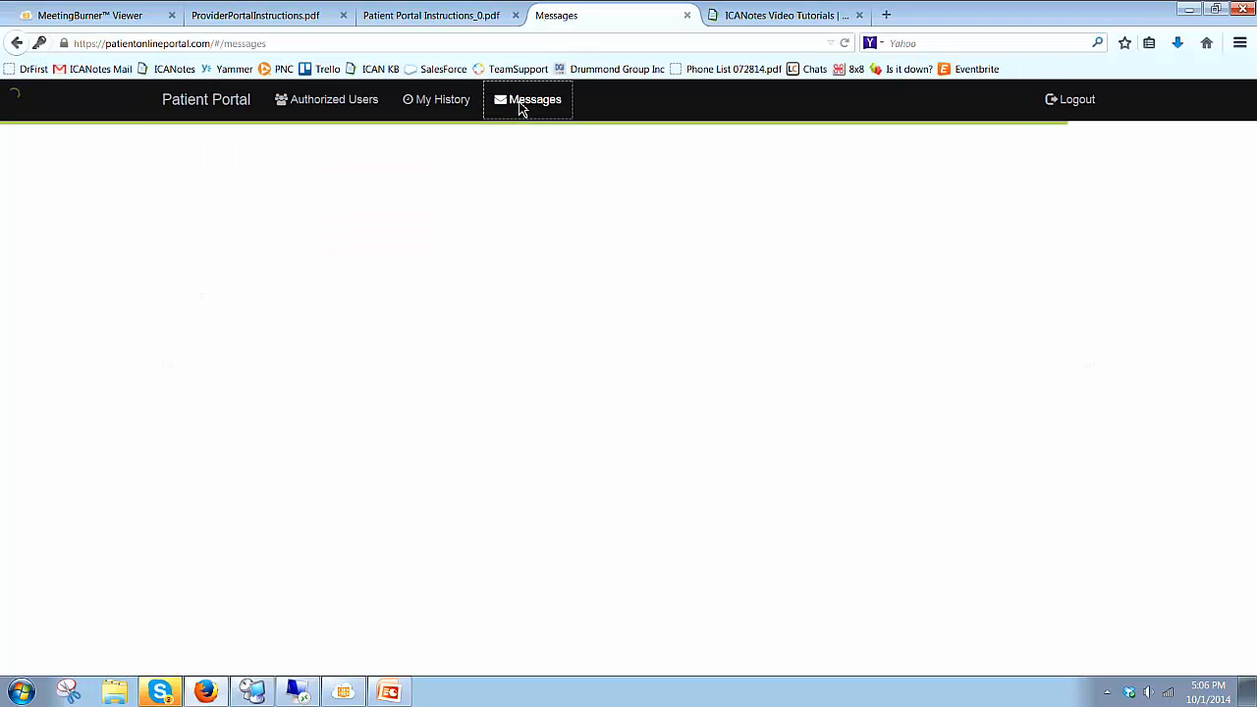
left_click(276, 337)
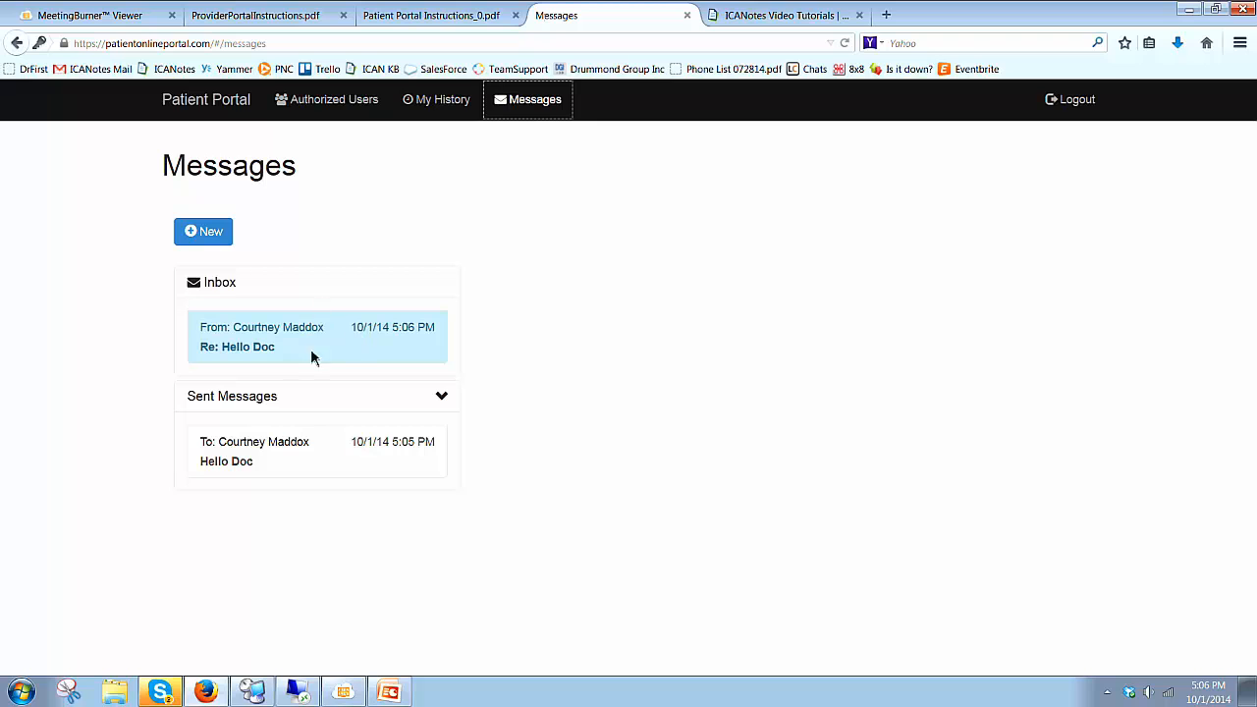
left_click(360, 341)
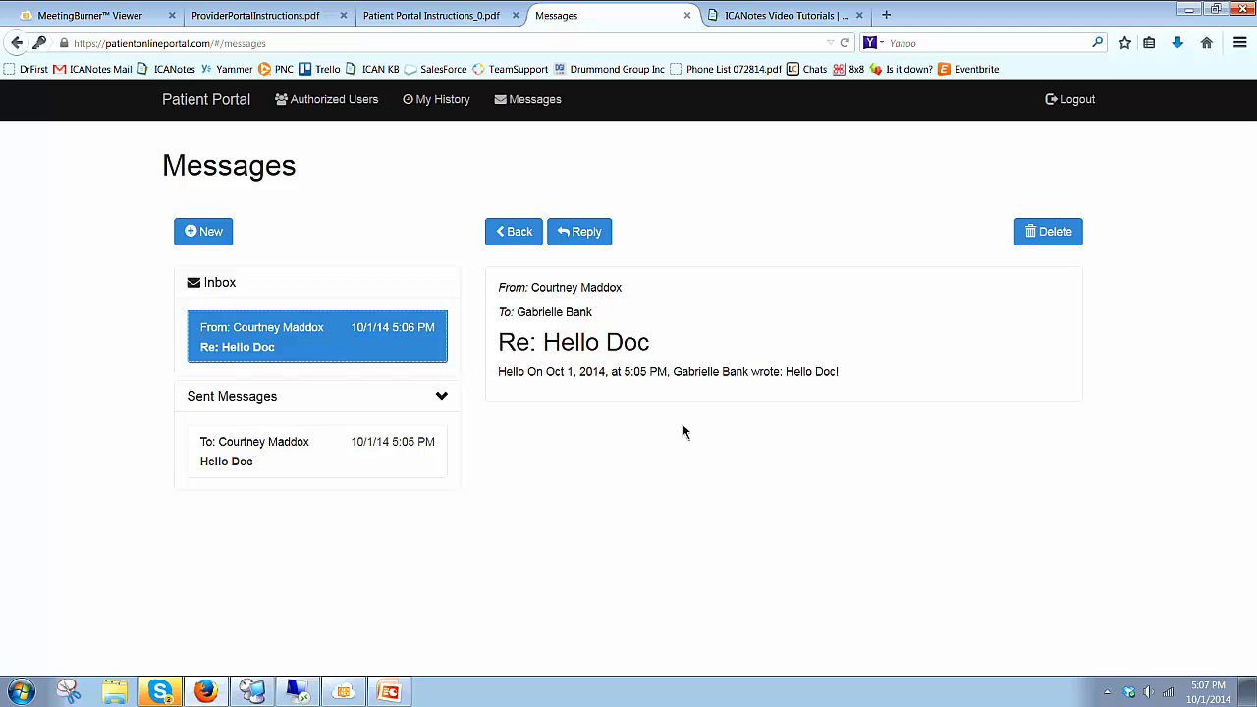
Step: Minimize Firefox and restore the remote session showing the ICANotes Chart Room
left_click(1190, 13)
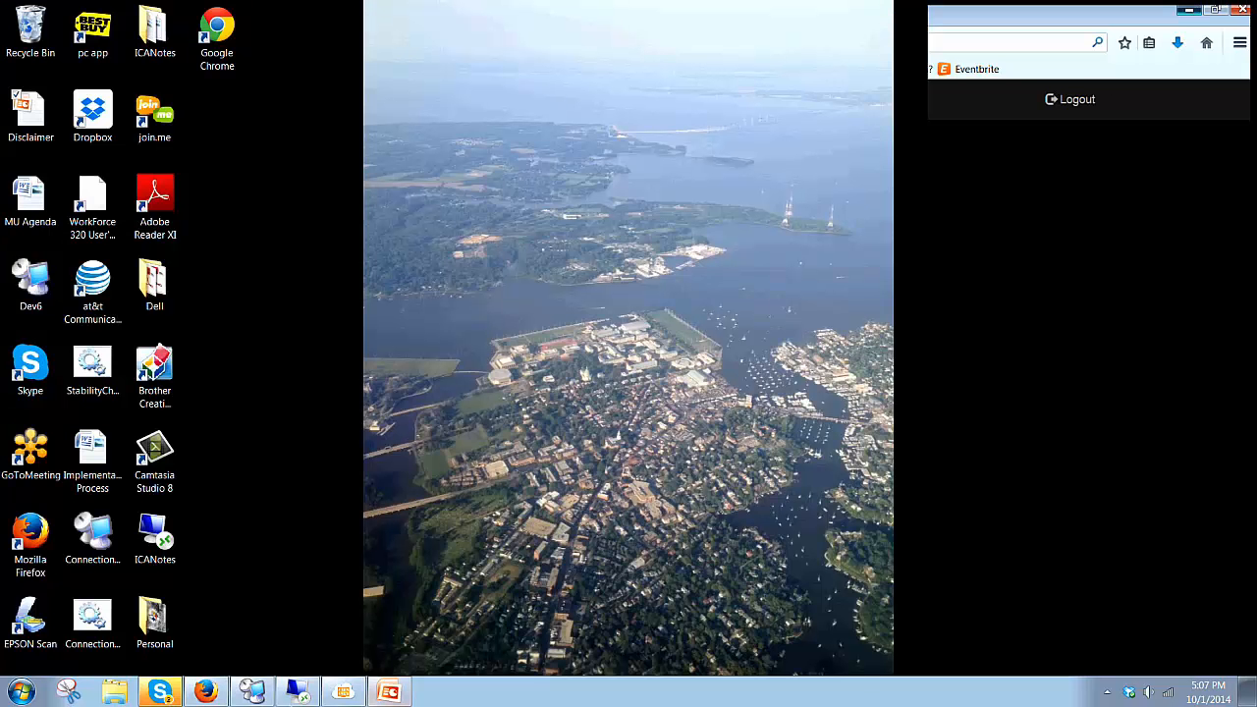
left_click(305, 691)
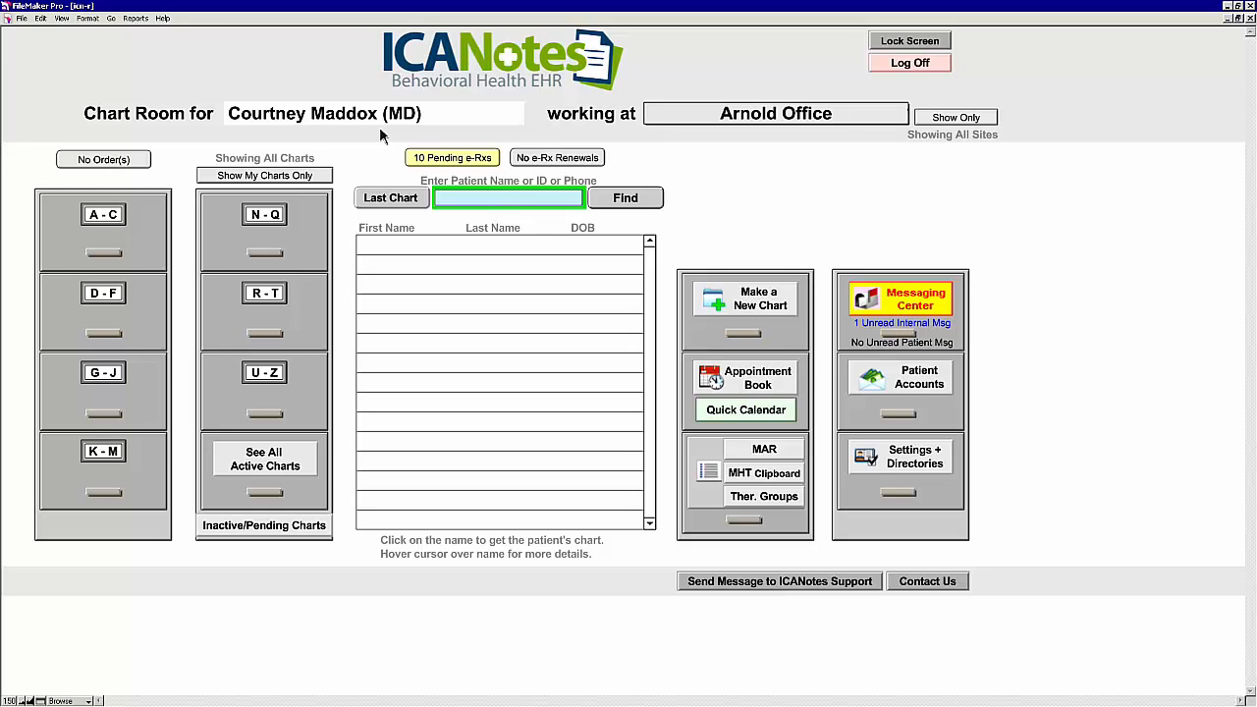
left_click(927, 469)
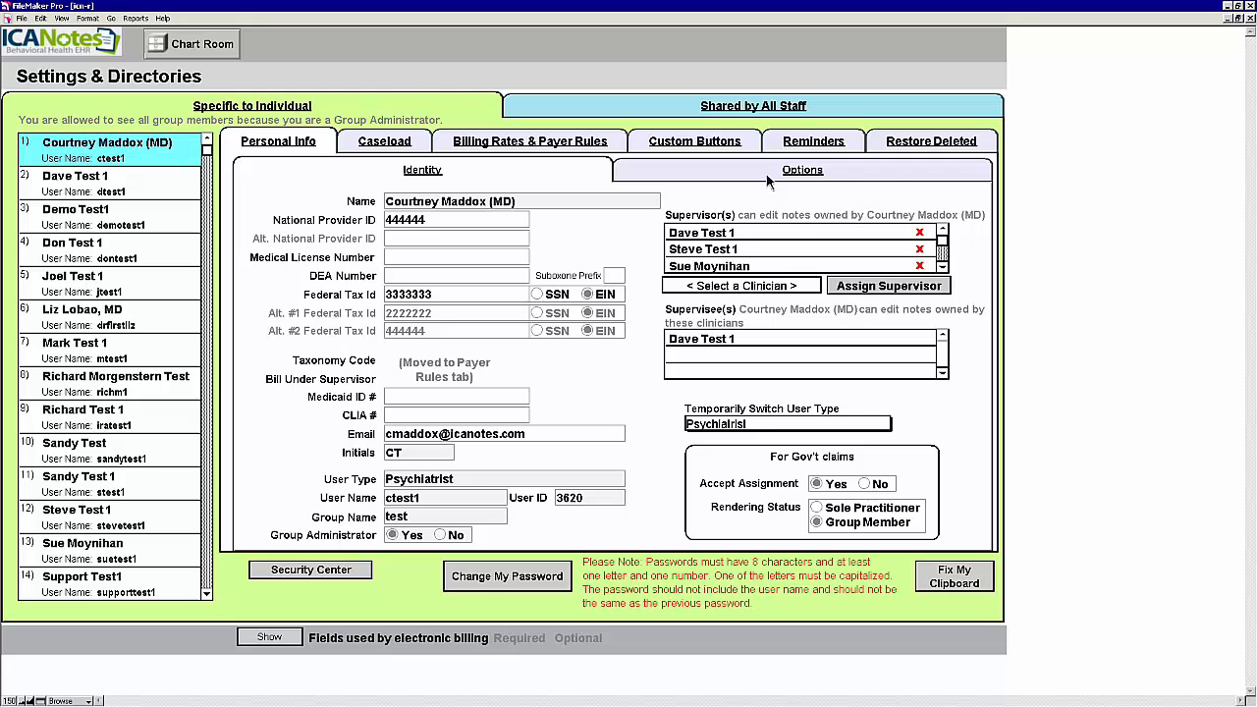
left_click(843, 172)
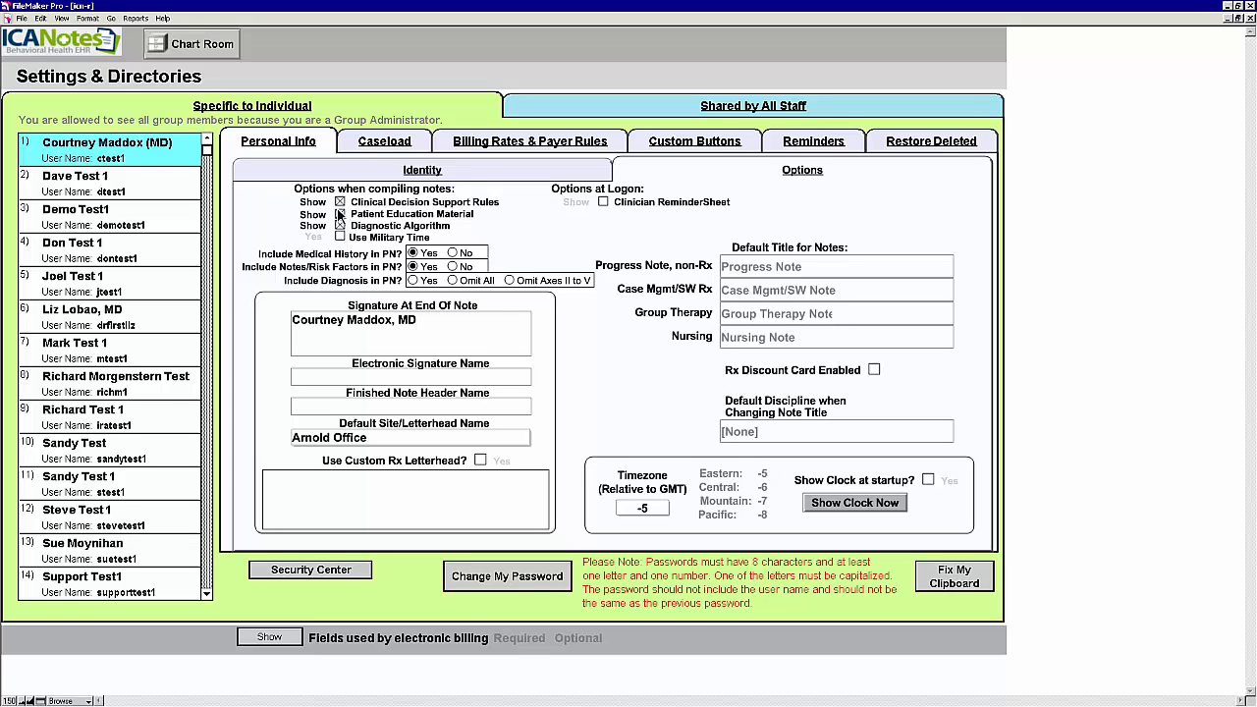
left_click(196, 51)
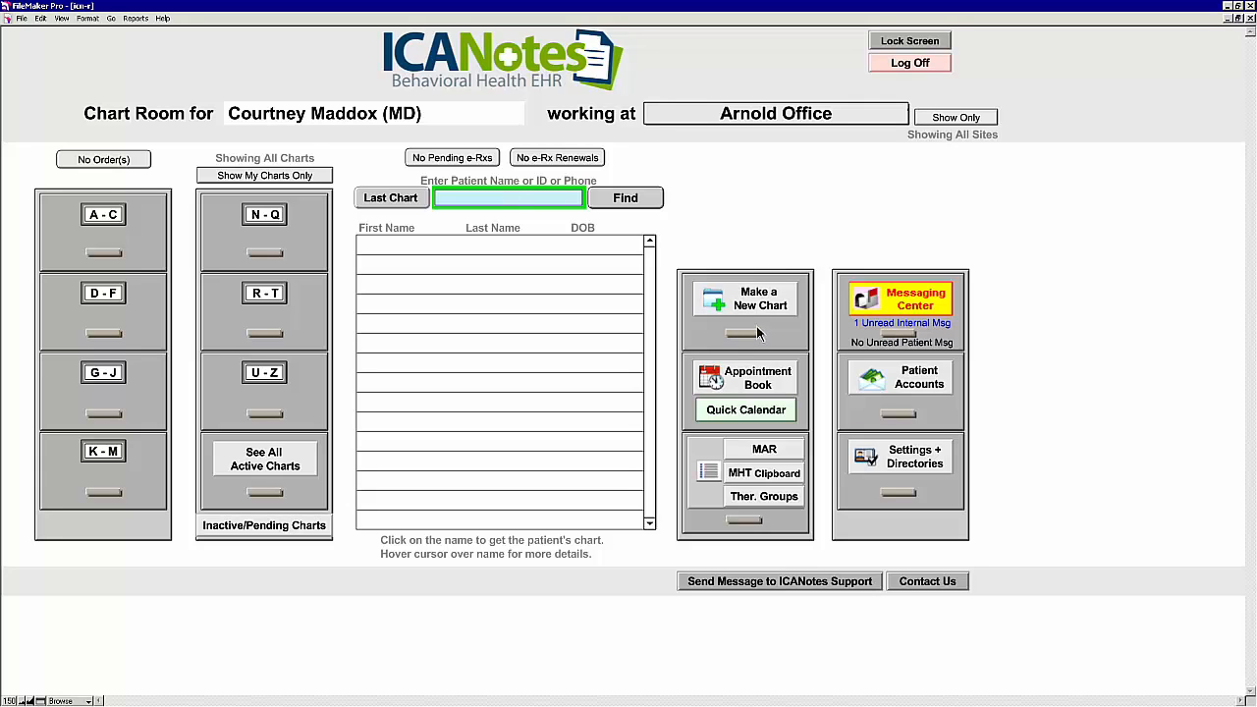
Step: Start a new chart with the patient's first name, last name and birth date
left_click(757, 312)
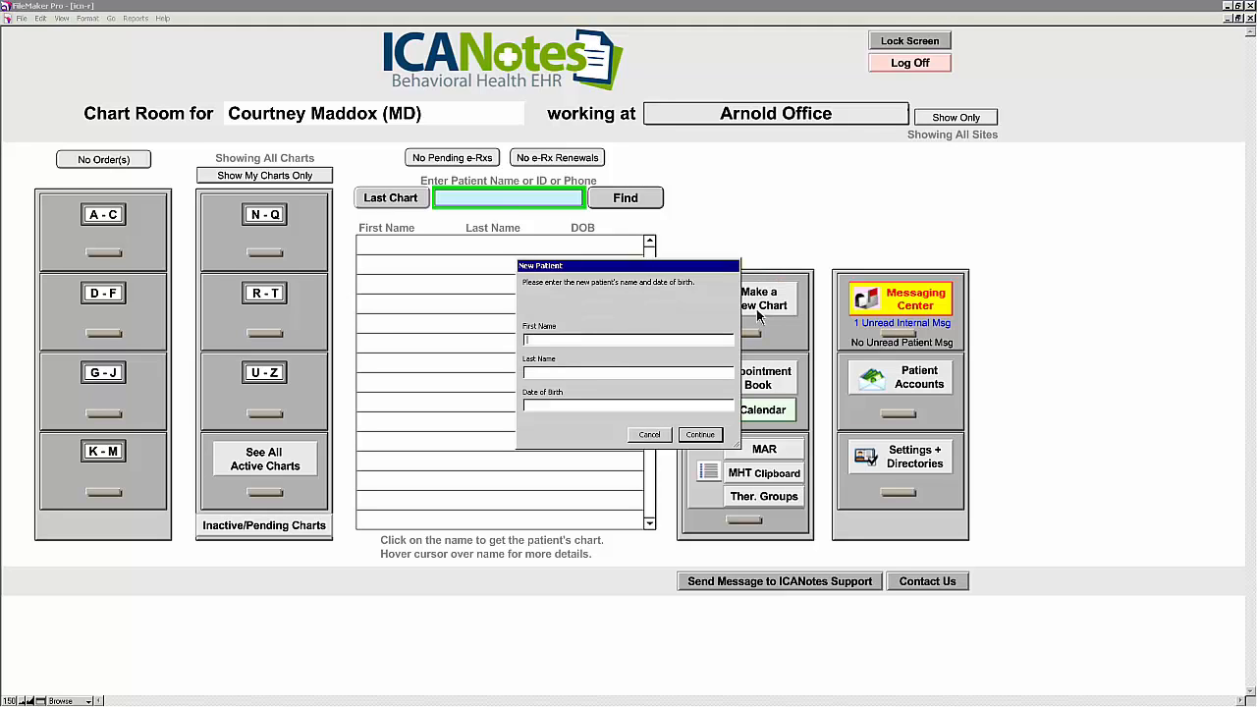
type("Patty")
key("Tab")
left_click(701, 435)
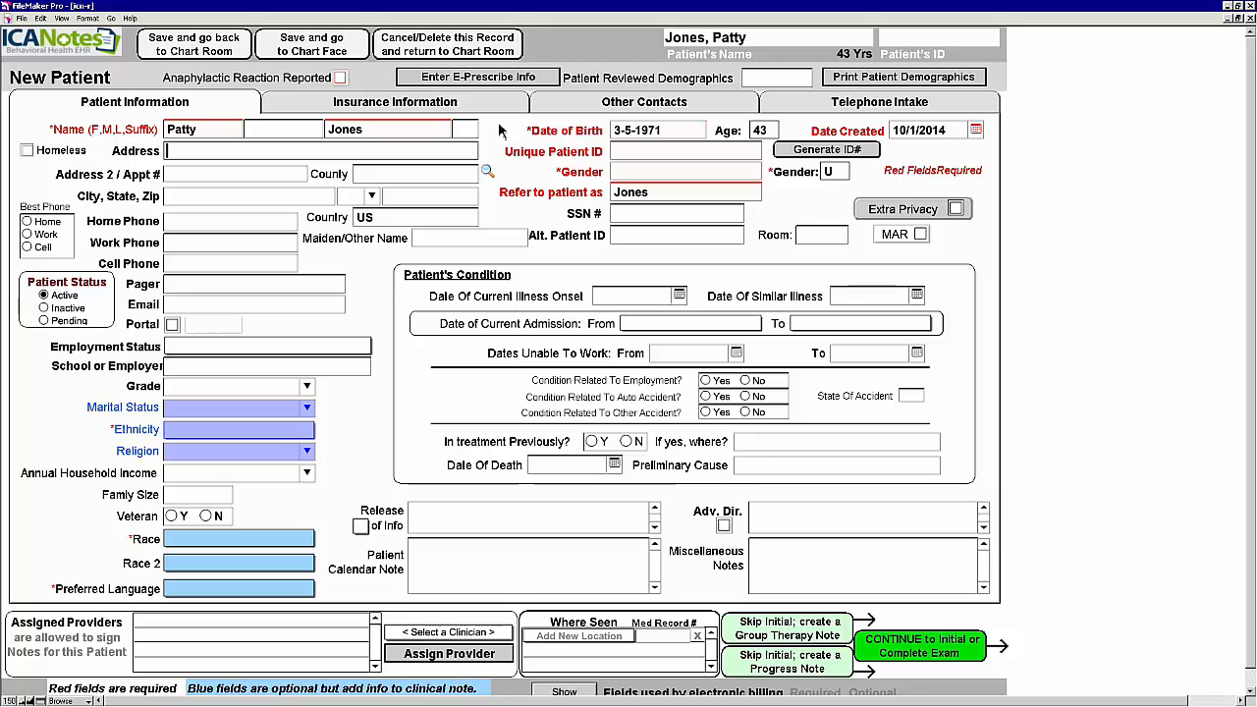
Step: Generate an ID number and set gender to woman, ethnicity Not Hispanic or Latino, race Asian
left_click(800, 153)
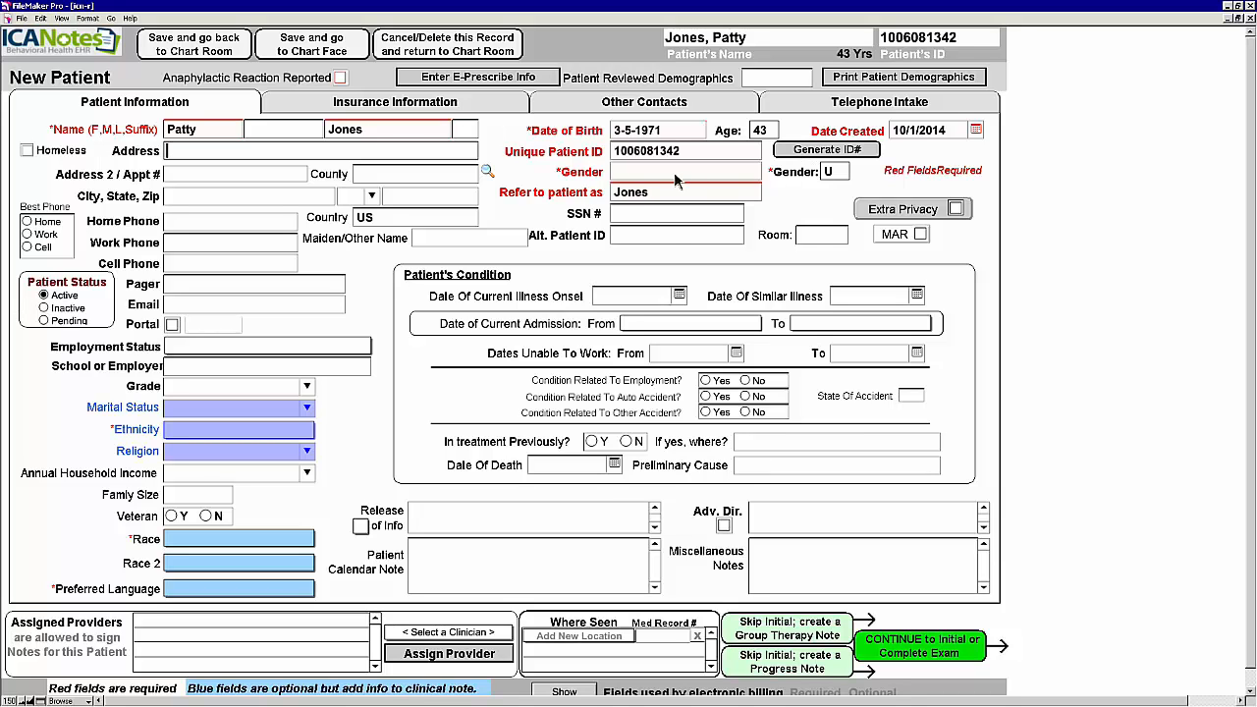
left_click(676, 180)
left_click(651, 183)
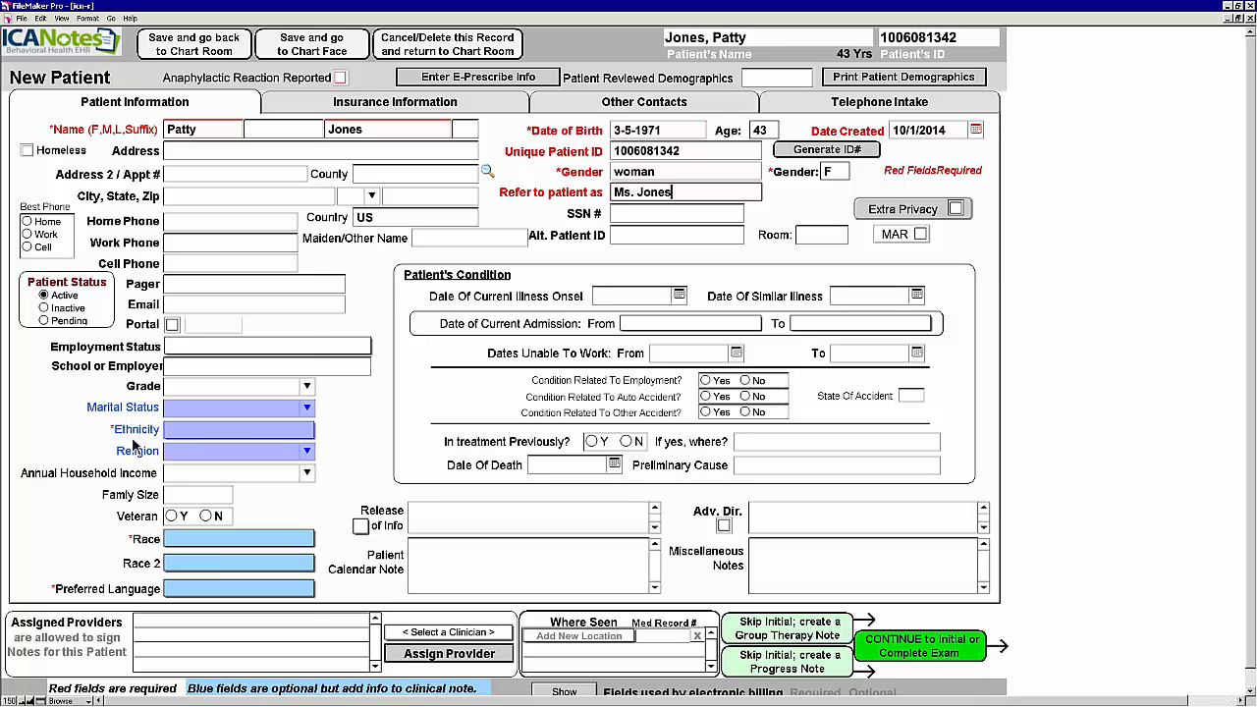
left_click(285, 433)
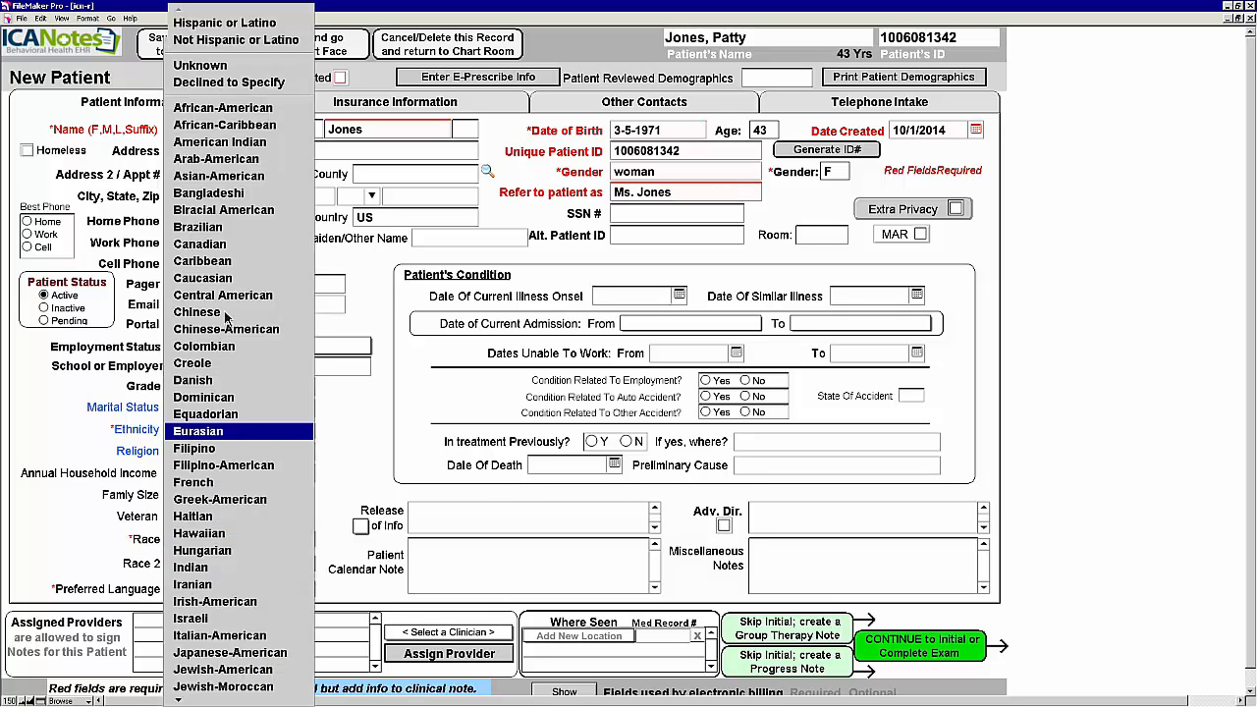
left_click(225, 42)
left_click(218, 539)
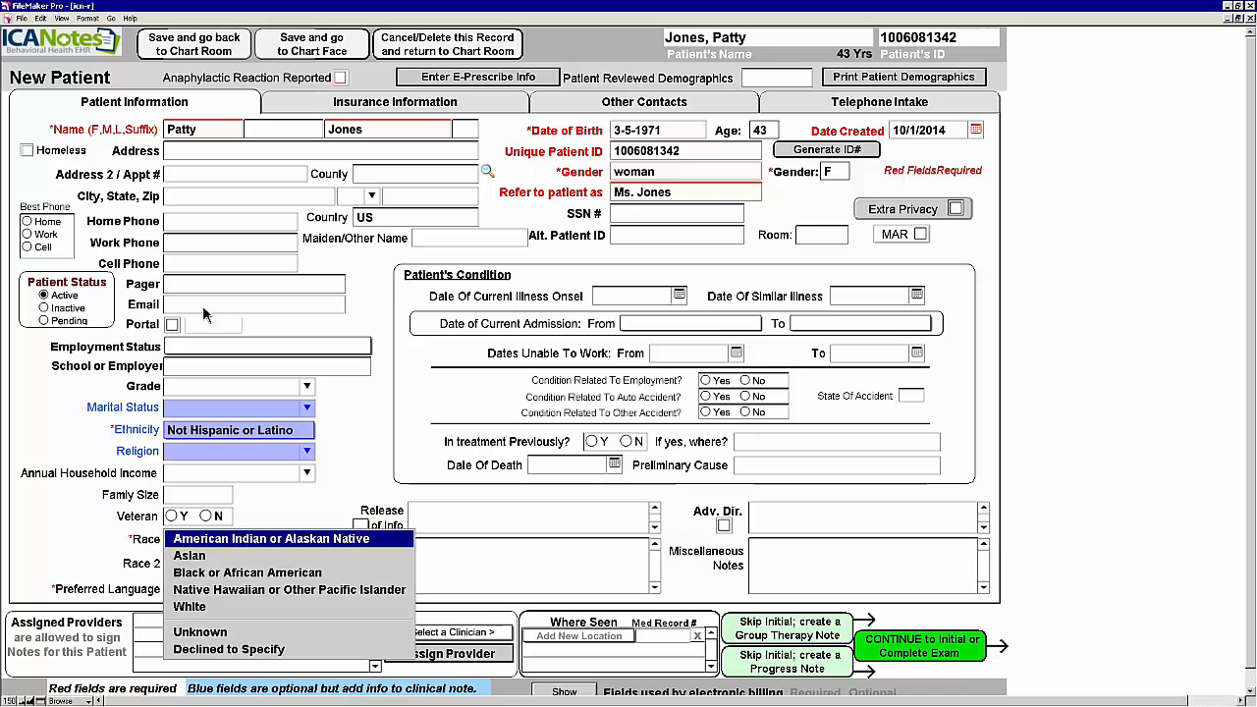
left_click(219, 557)
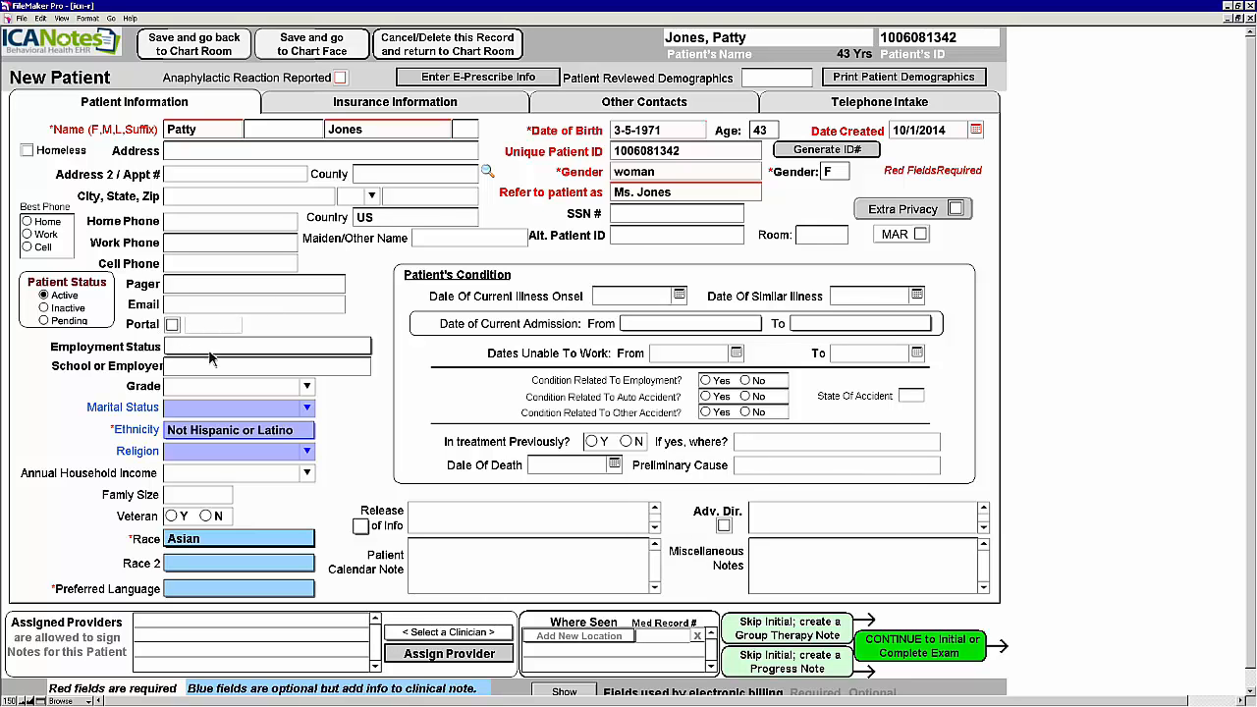
Step: Fill in the patient's Social Security number and e-mail address on the New Patient record
left_click(667, 218)
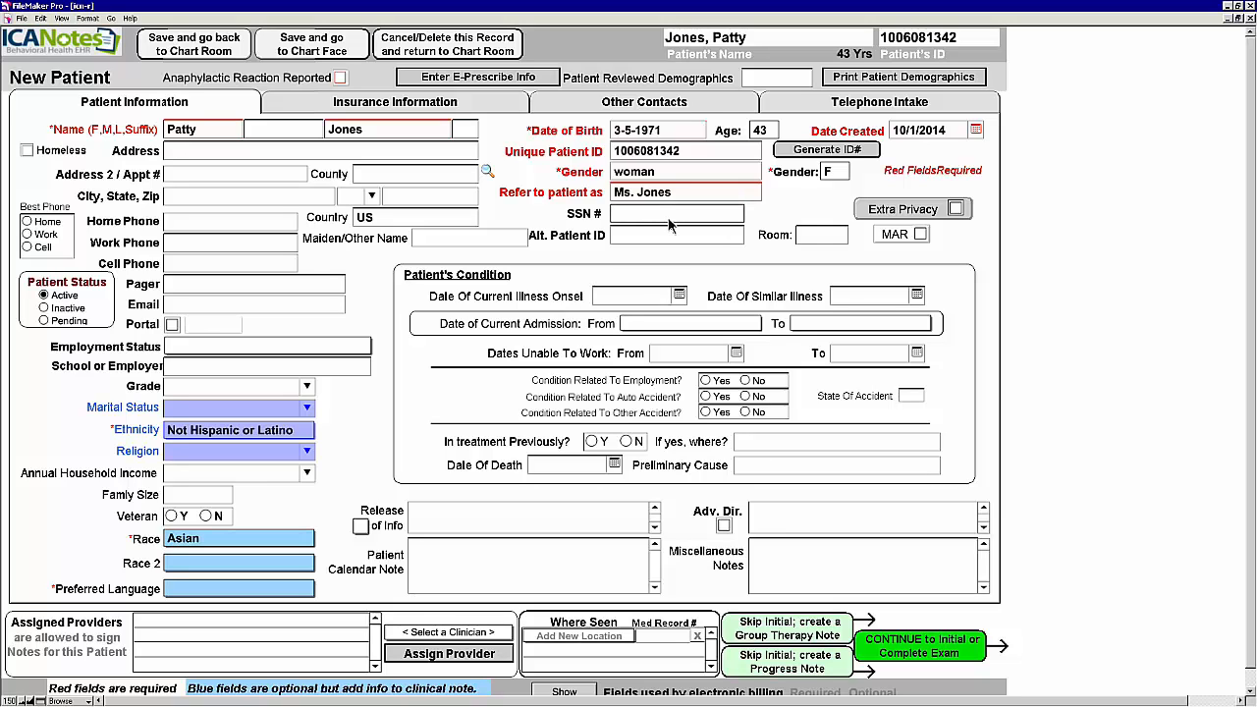
type("111222333")
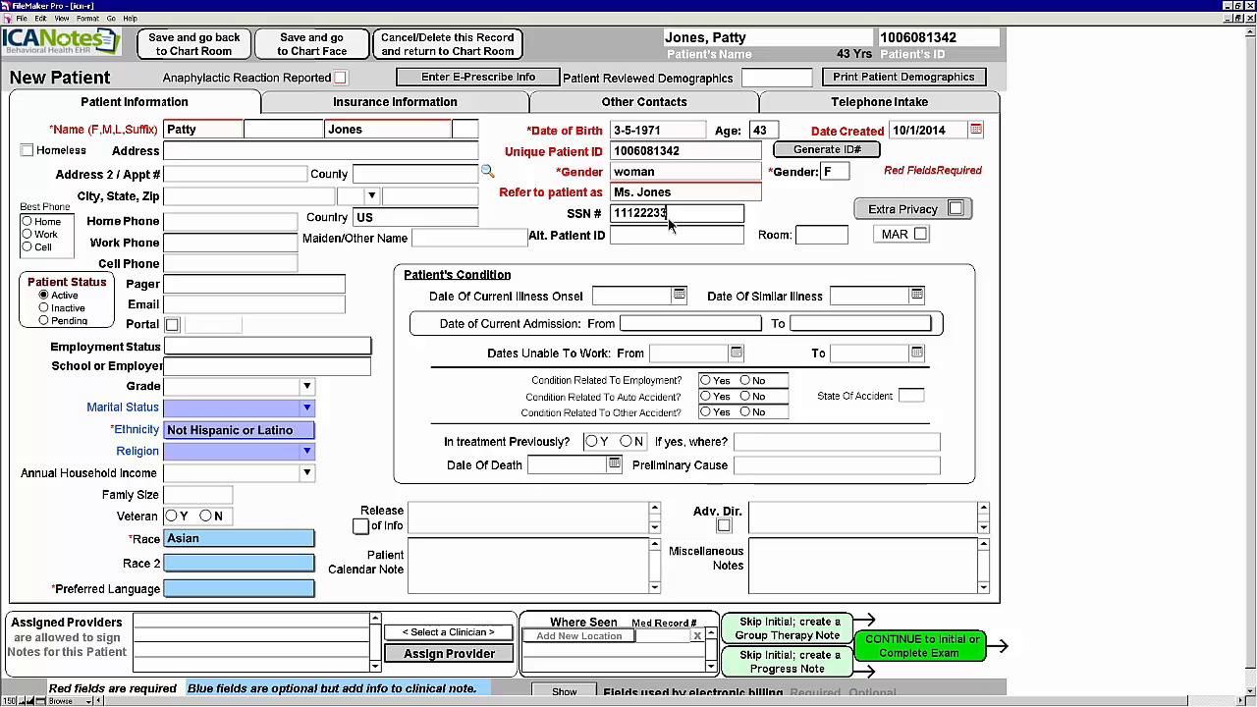
left_click(187, 224)
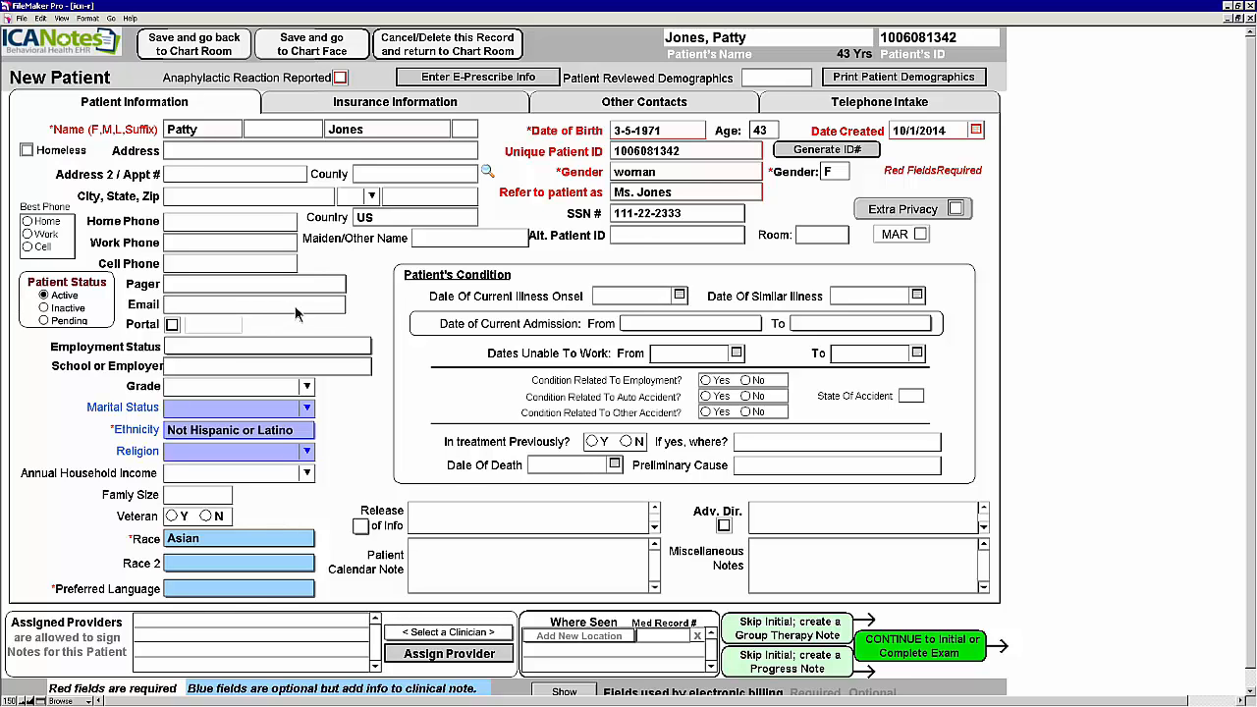
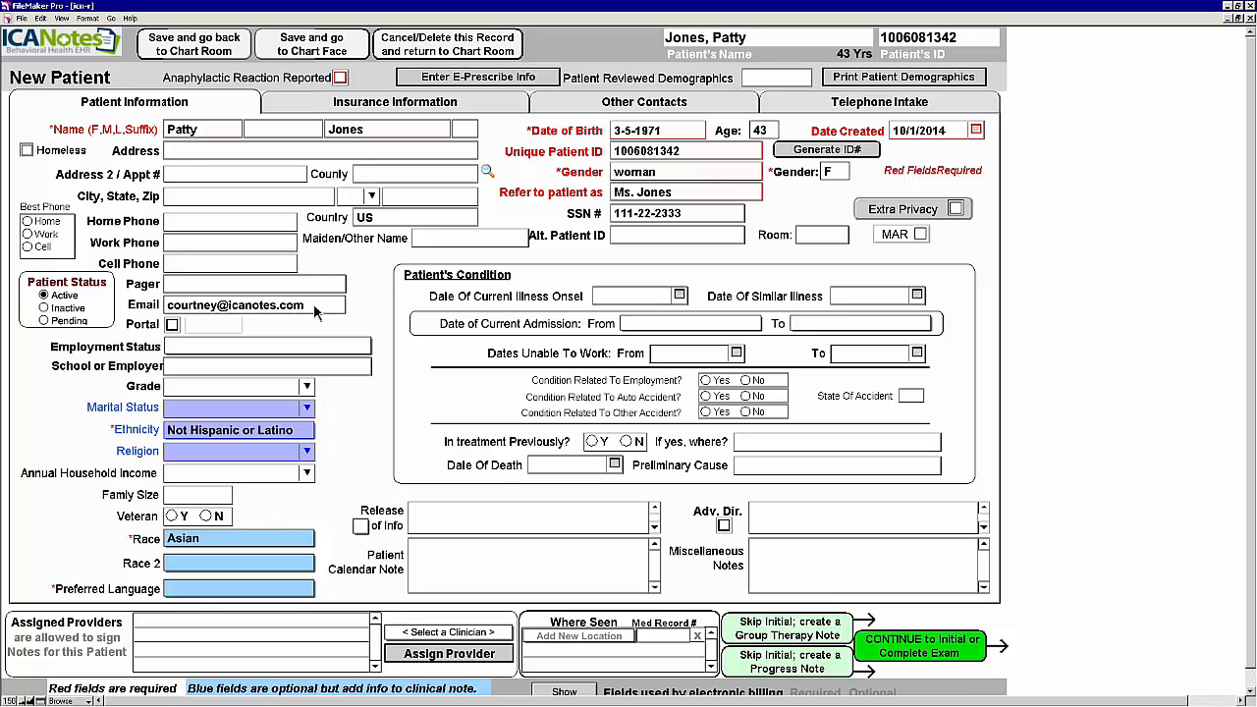
left_click(378, 295)
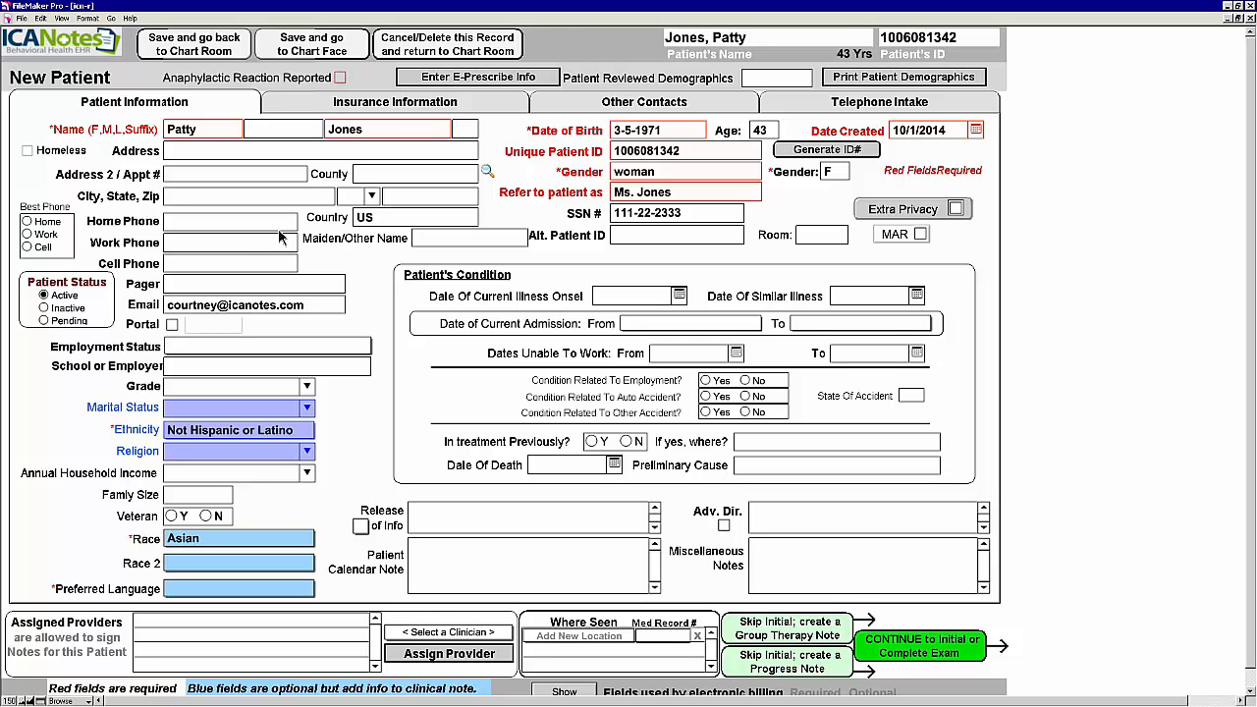
Step: Clear the missing-provider error, assign the MD clinician as principal provider, and view Other Contacts
left_click(176, 325)
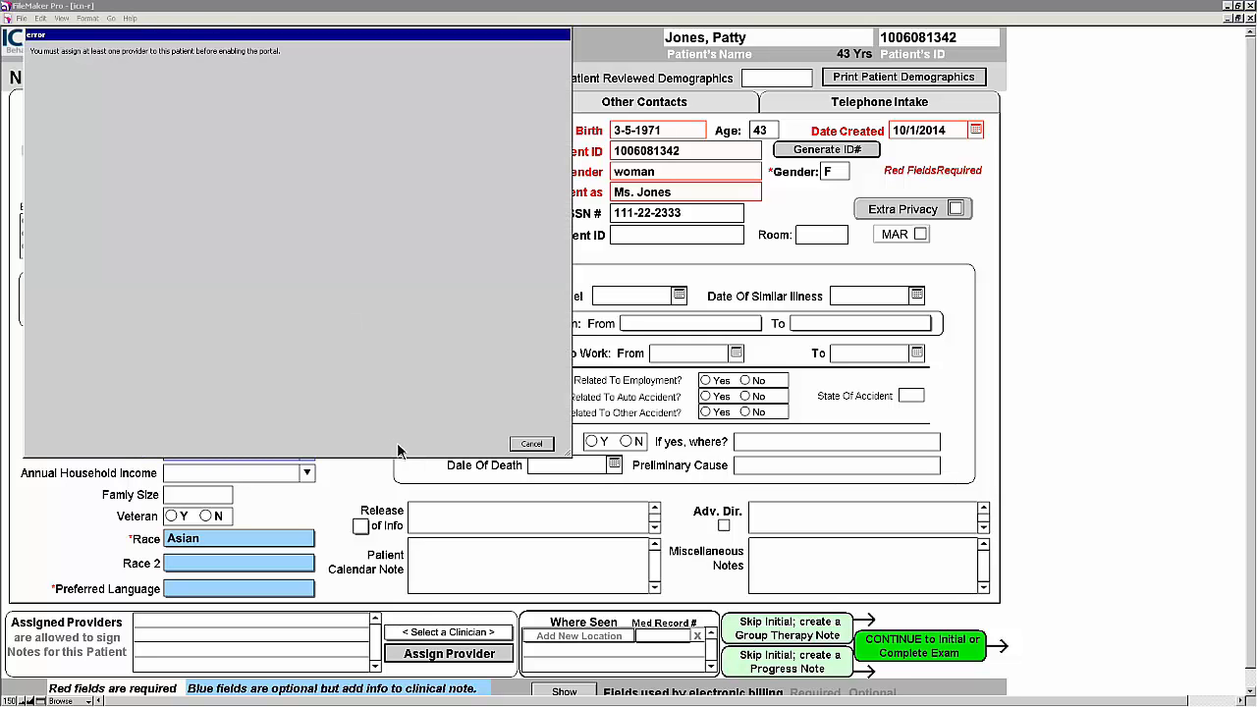
left_click(532, 443)
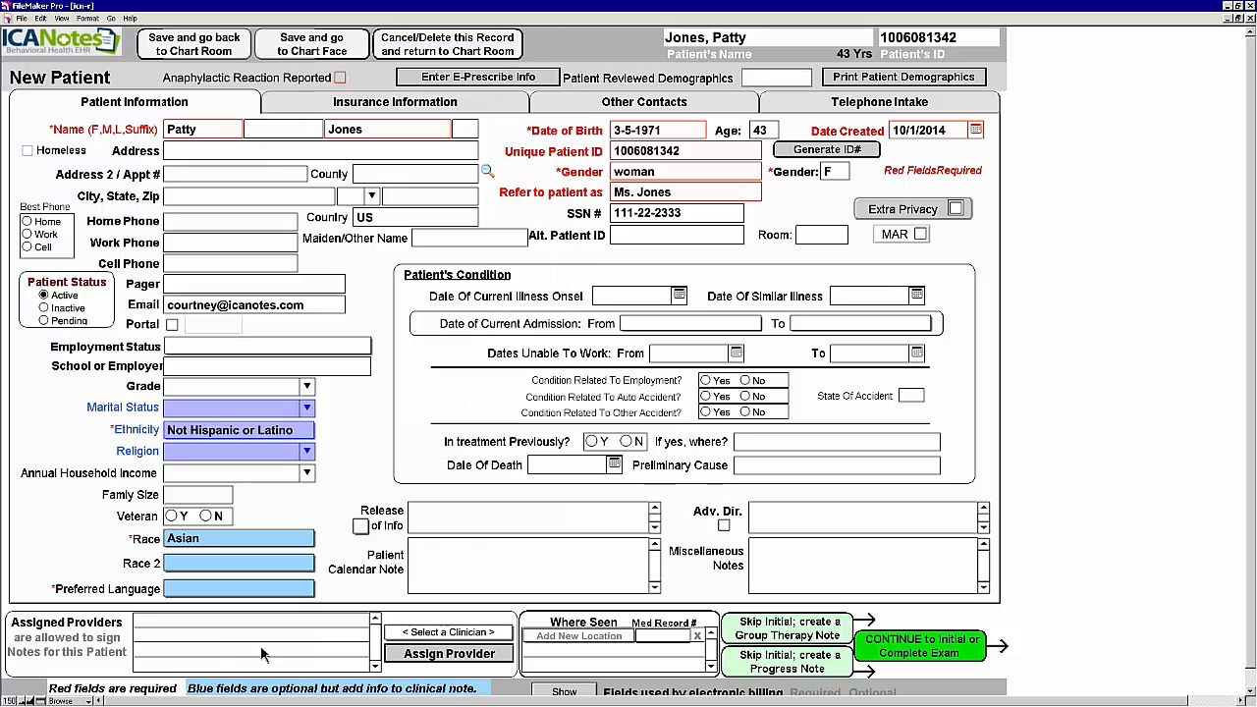
left_click(448, 632)
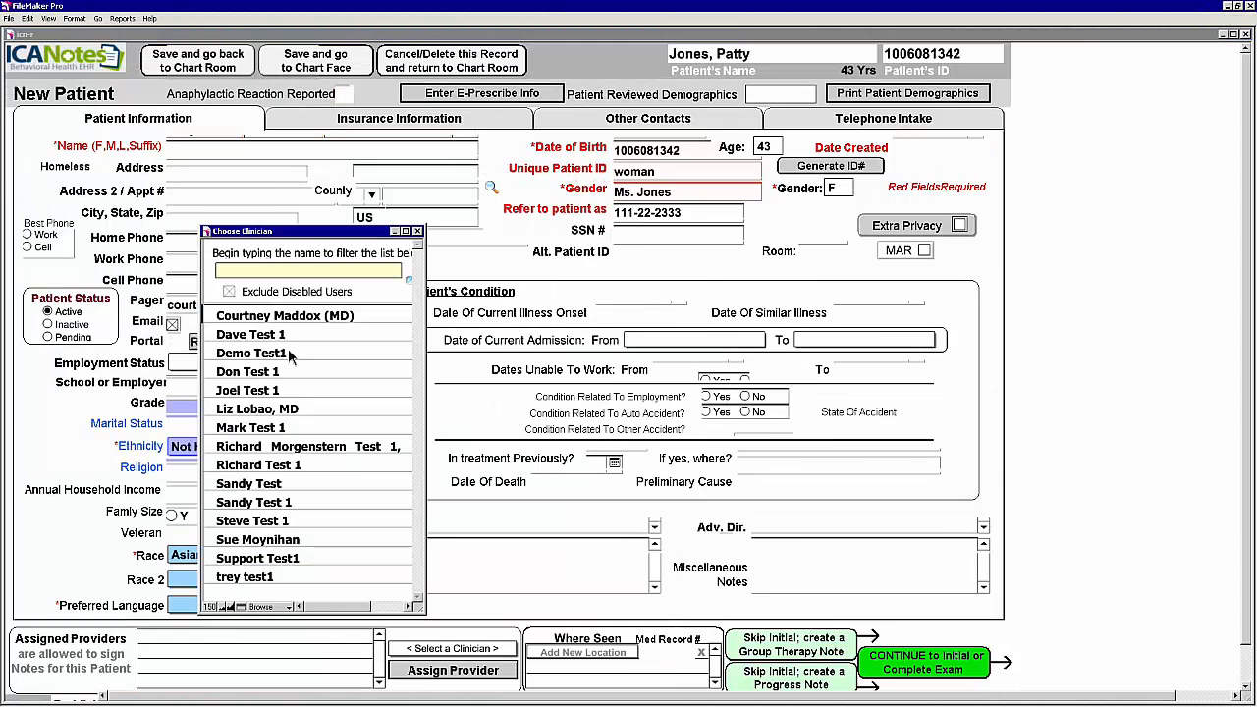
left_click(273, 318)
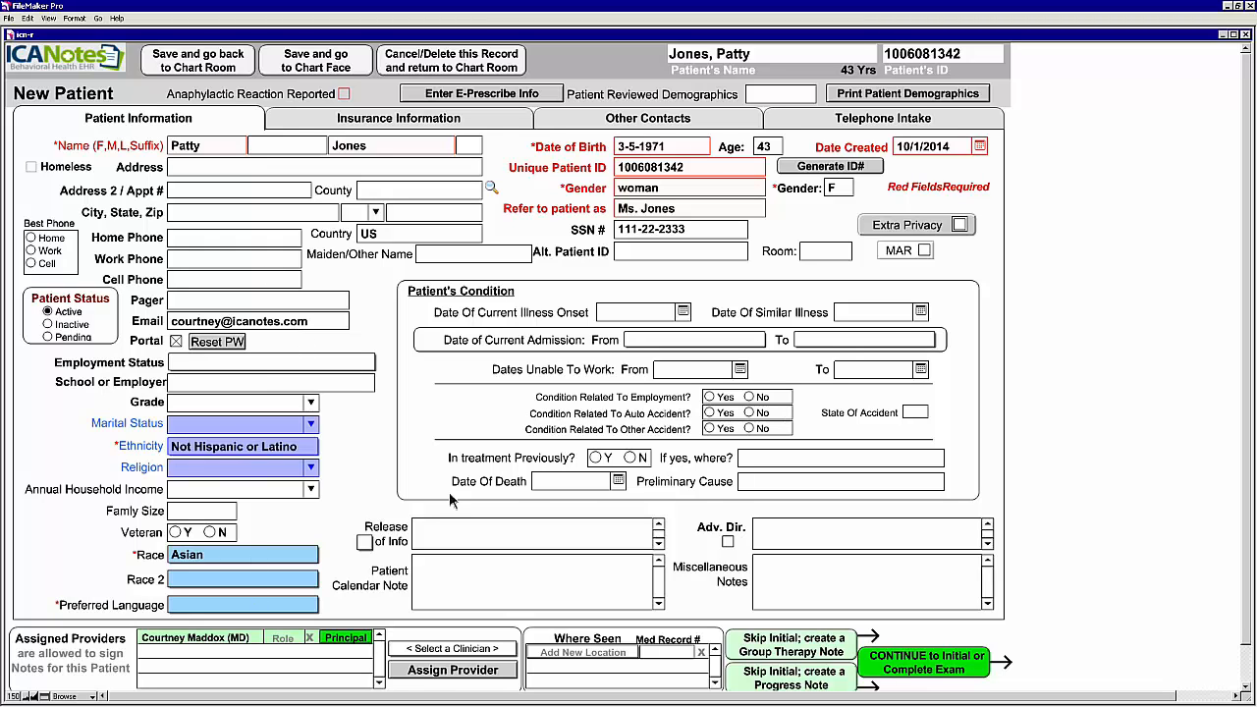
left_click(690, 120)
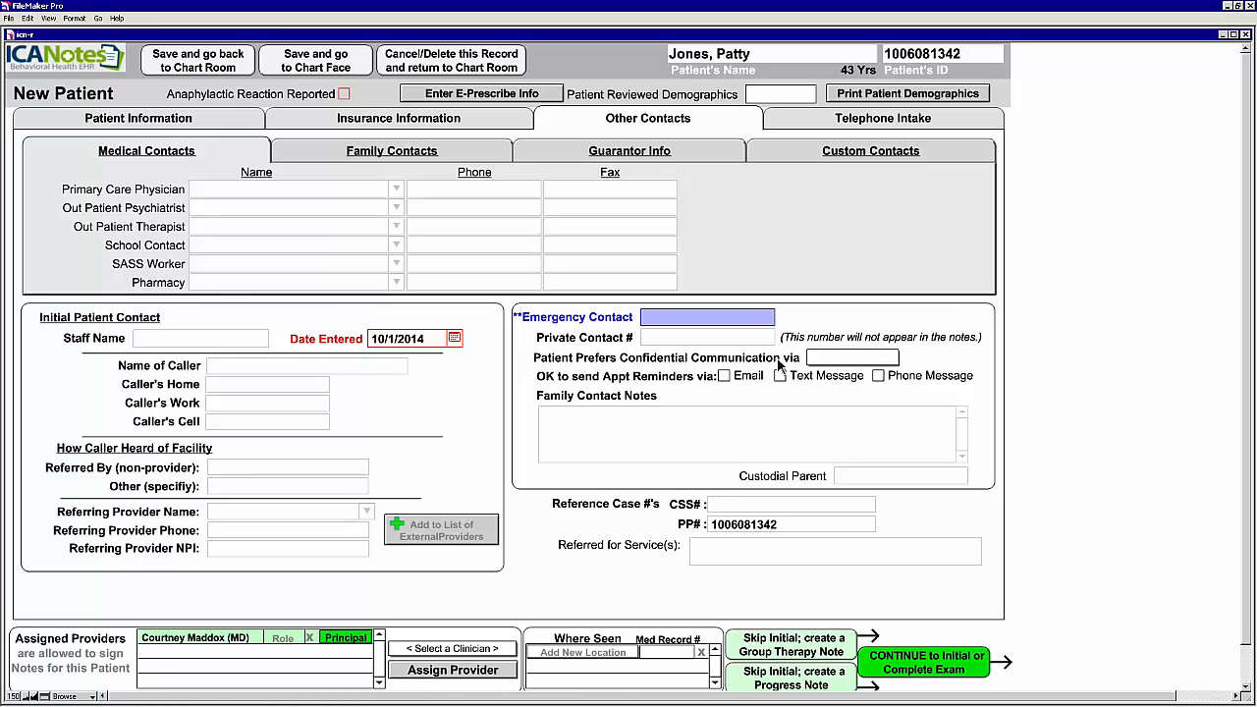
Step: Set confidential communication to Patient Portal and the preferred language to English
left_click(851, 358)
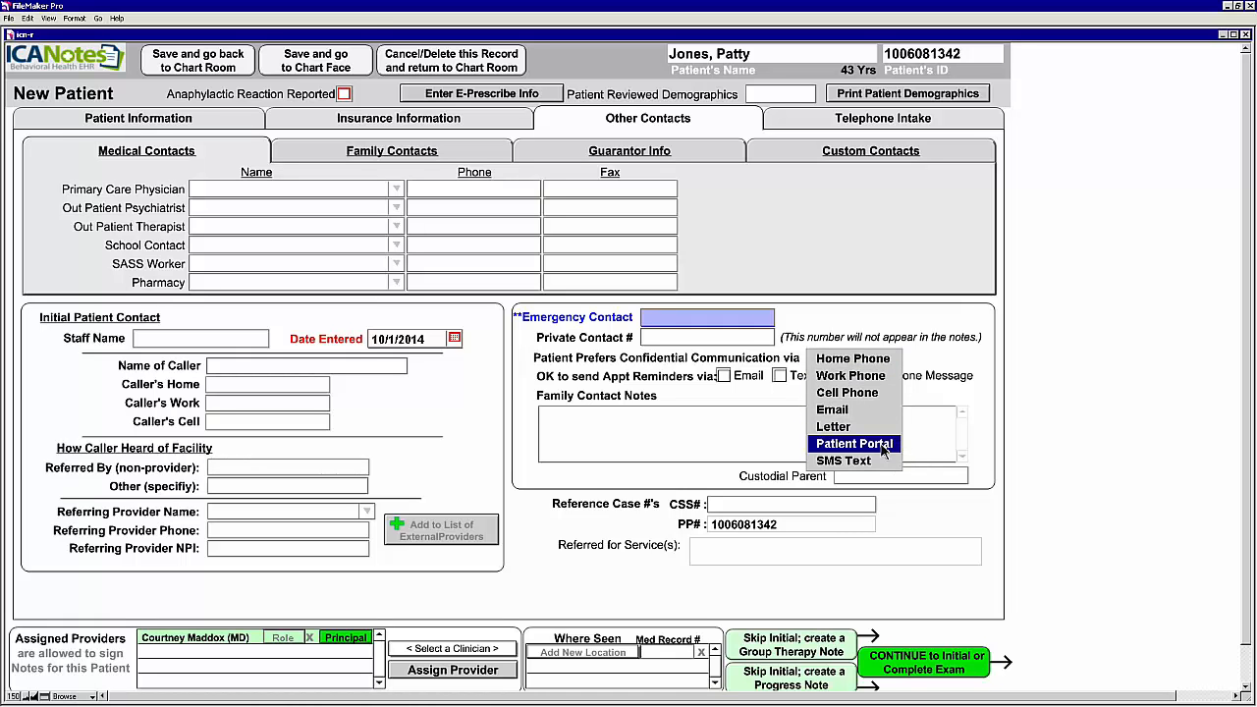
left_click(884, 446)
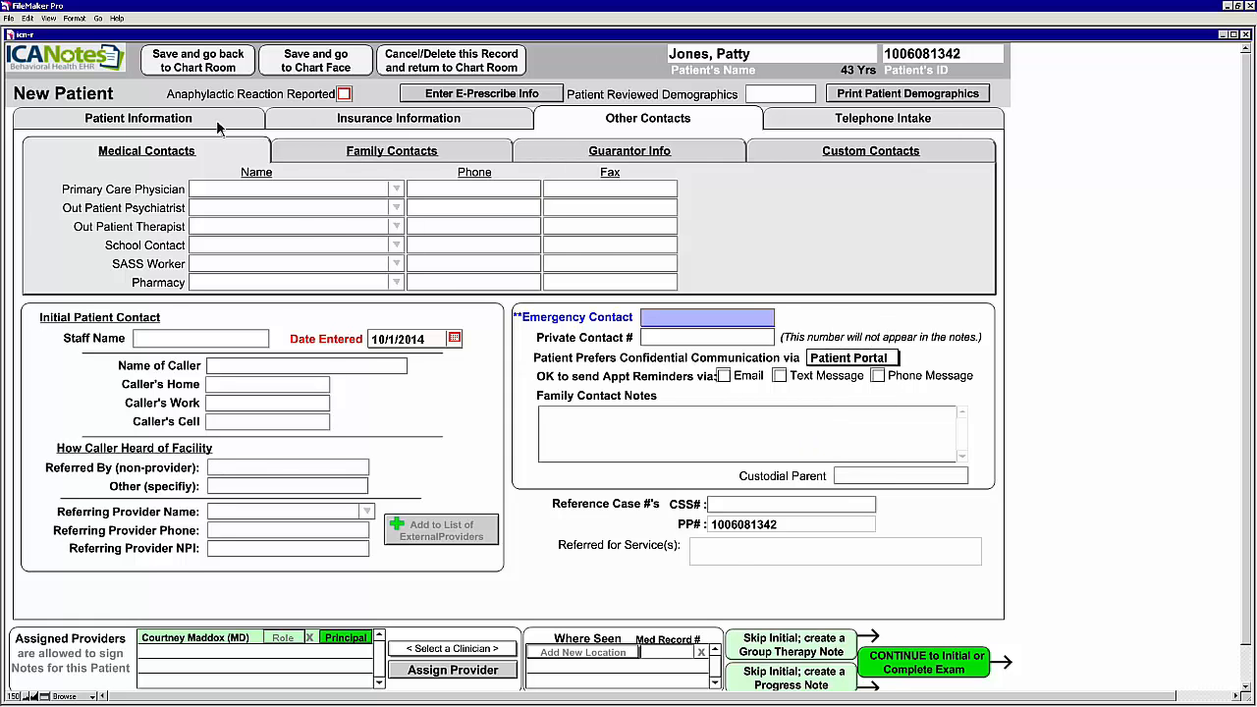
left_click(218, 128)
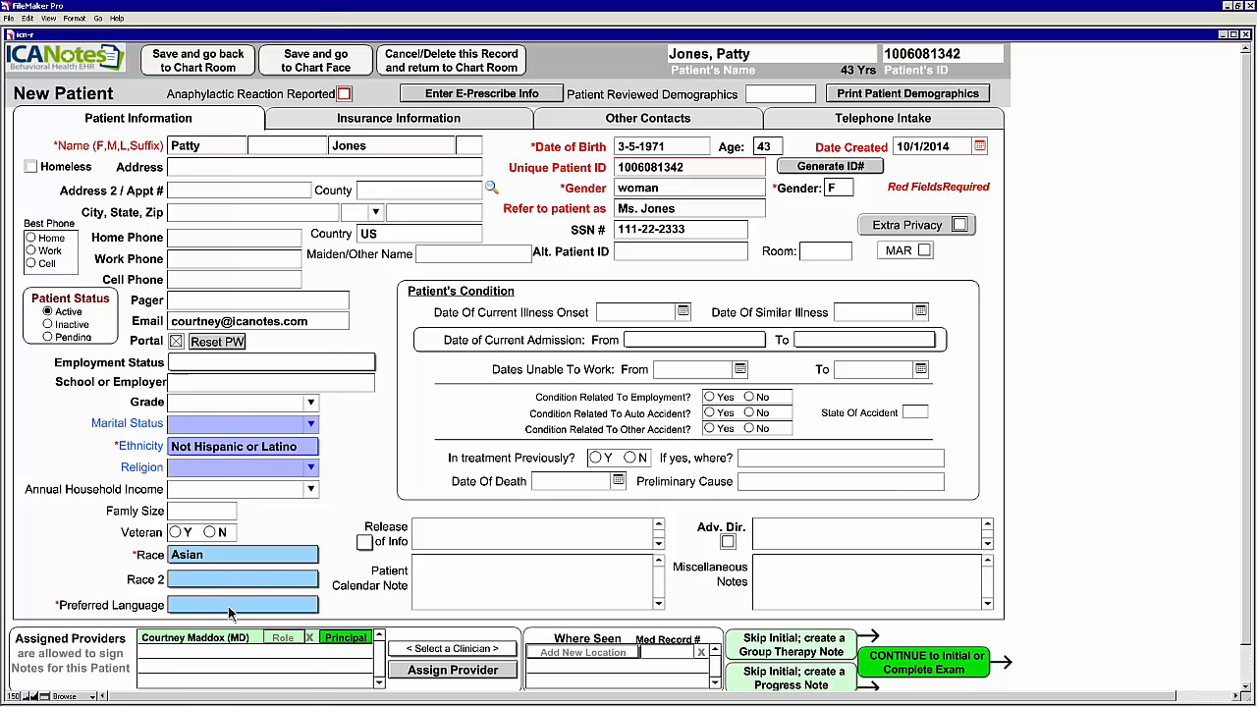
left_click(196, 604)
left_click(206, 21)
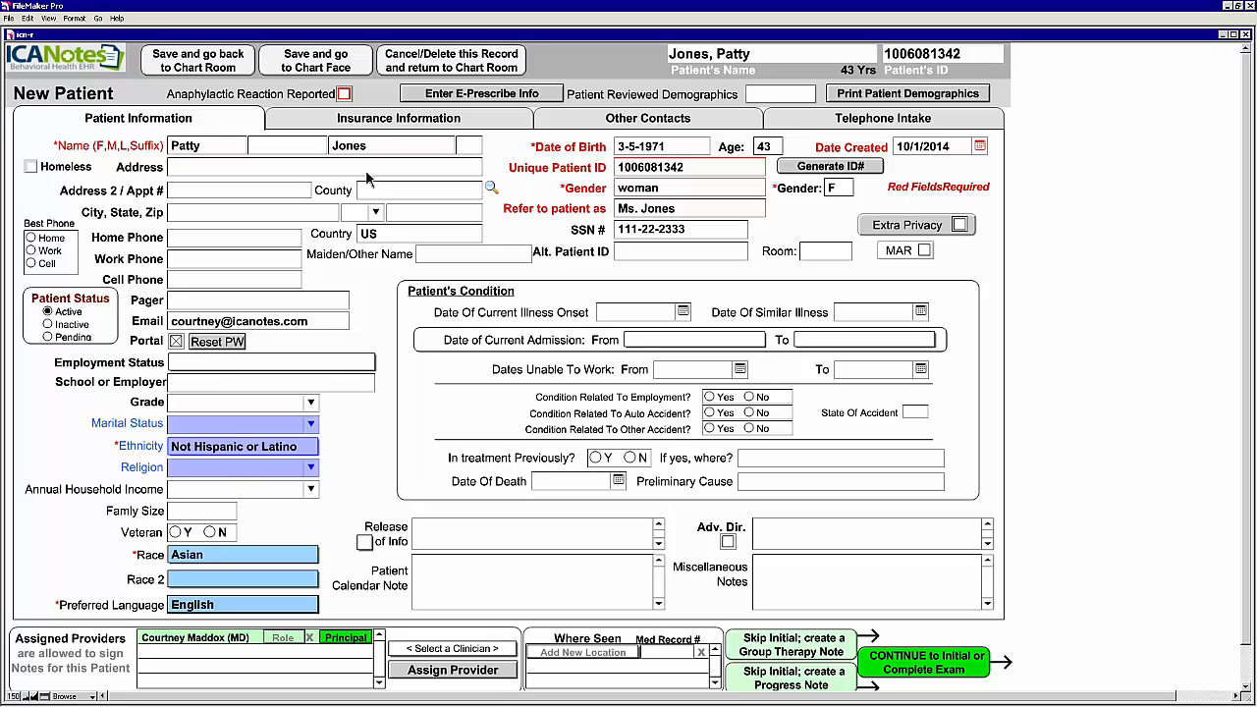
Step: Attempt to save the patient, then fill in the missing zip code 22222
left_click(318, 72)
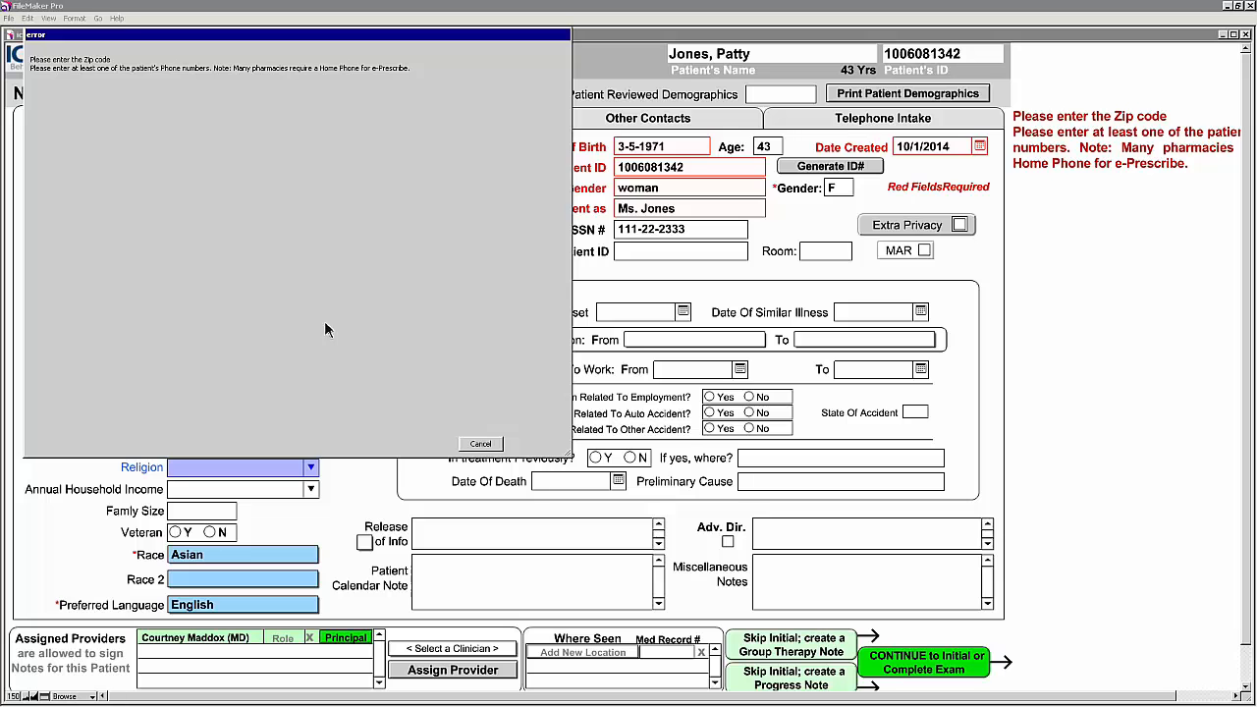
left_click(488, 445)
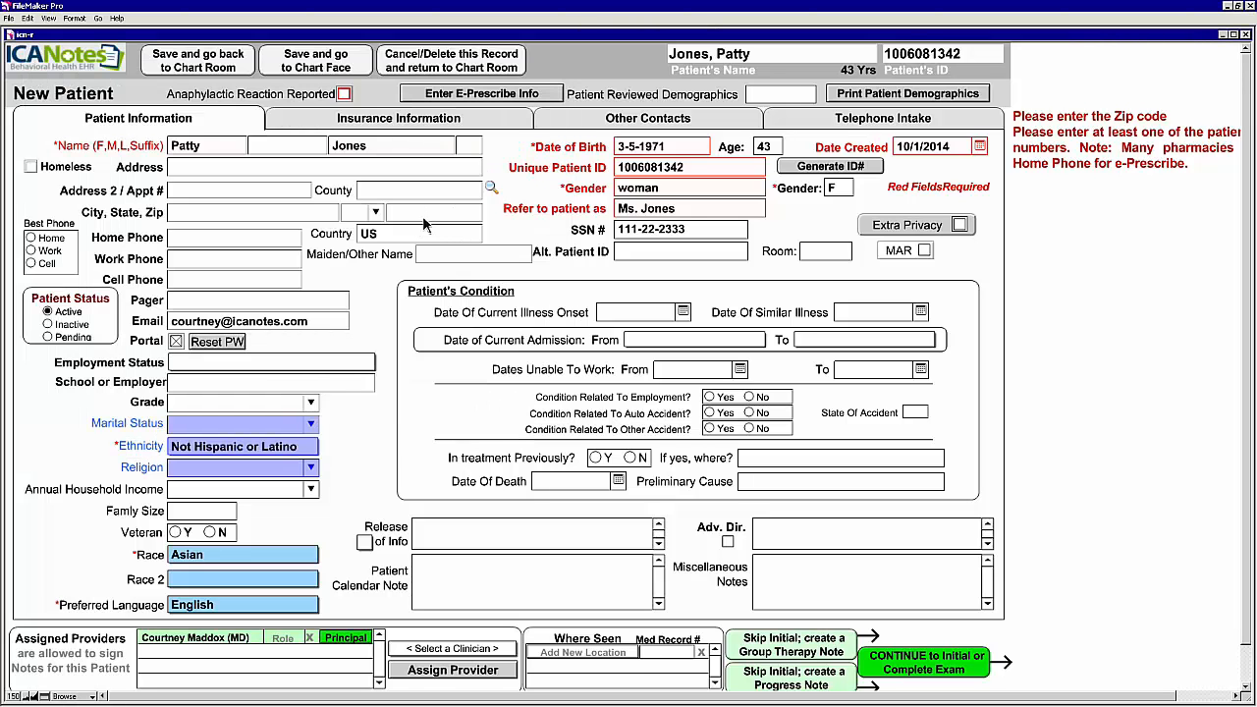
left_click(424, 214)
type("22222")
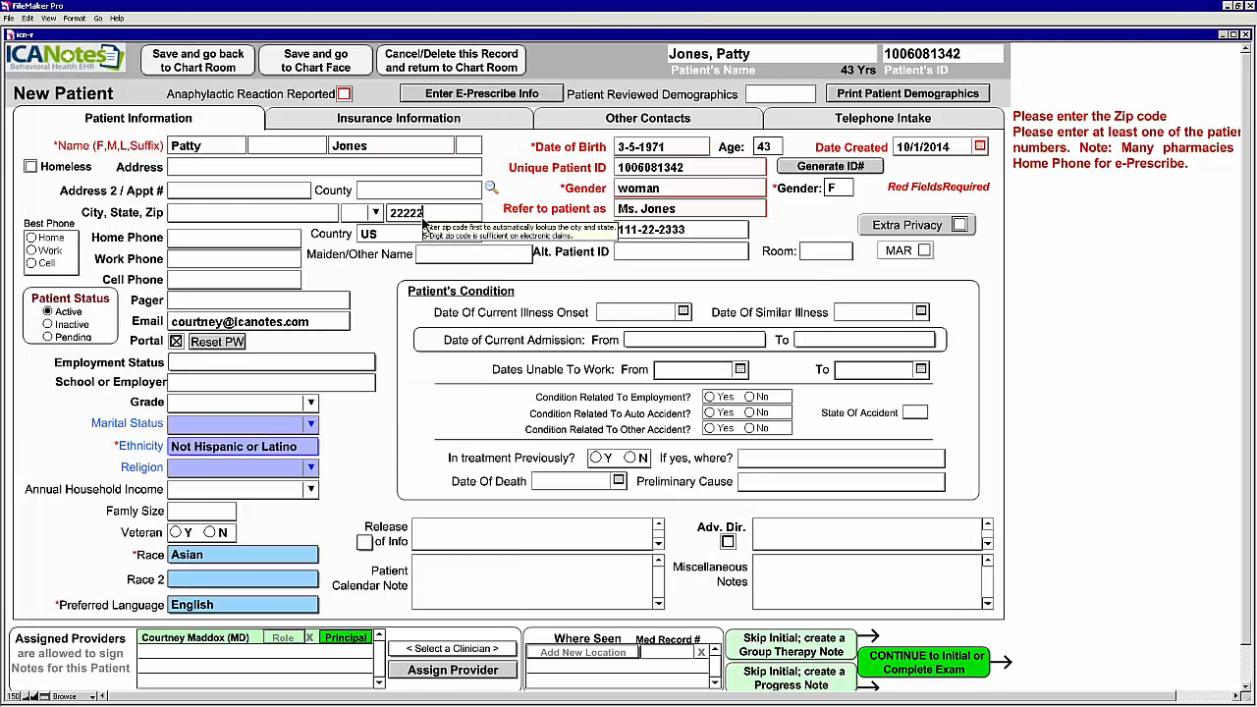
Step: Add the patient's home phone number and save to open her Chart Face
left_click(337, 71)
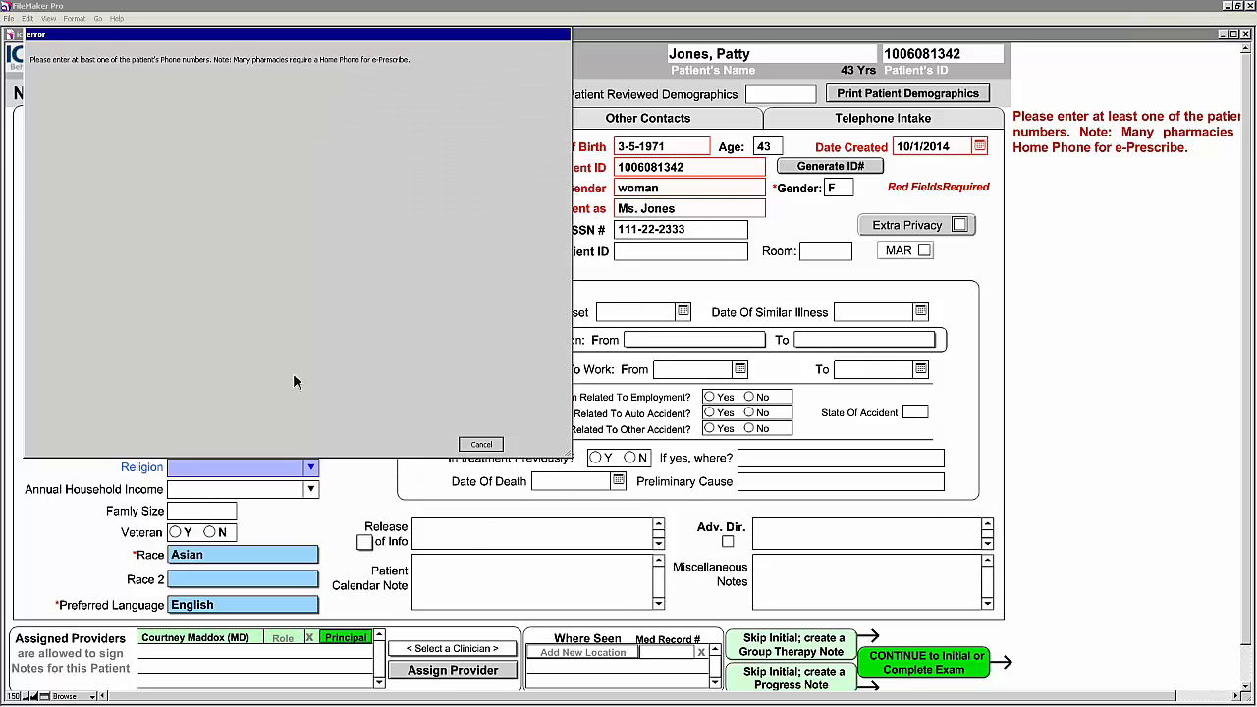
key("Return")
left_click(218, 239)
type("1112223333")
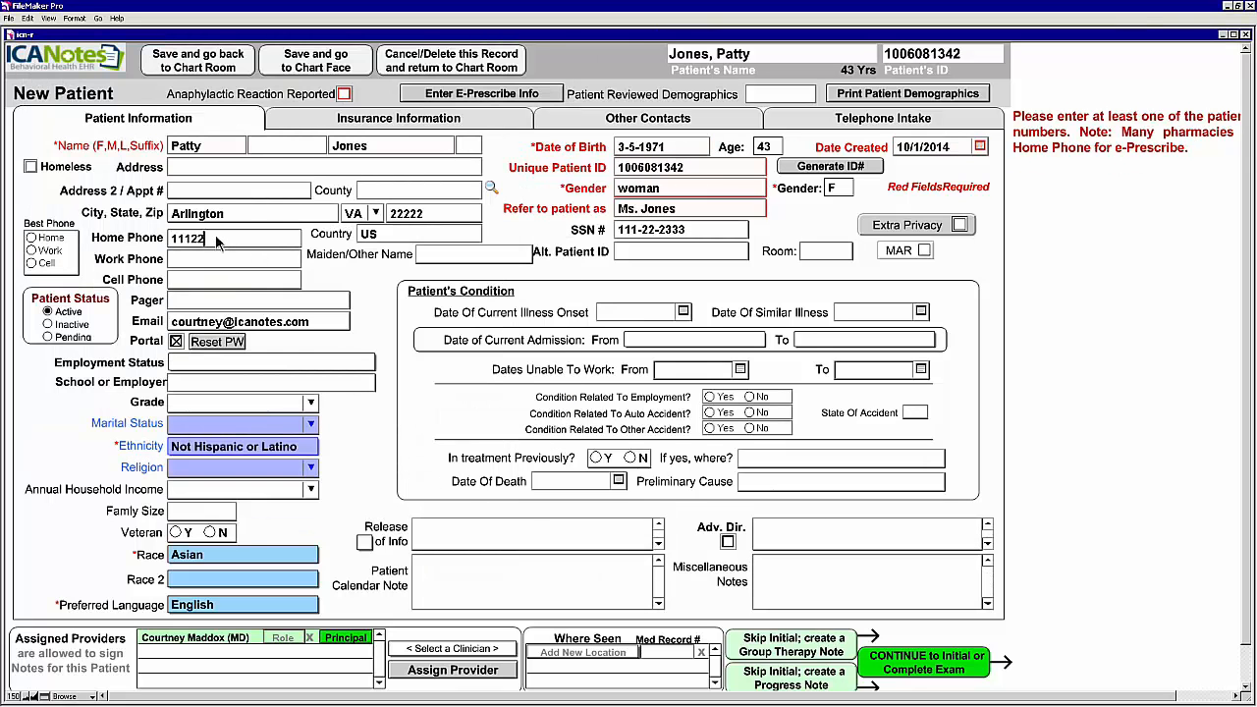
left_click(318, 67)
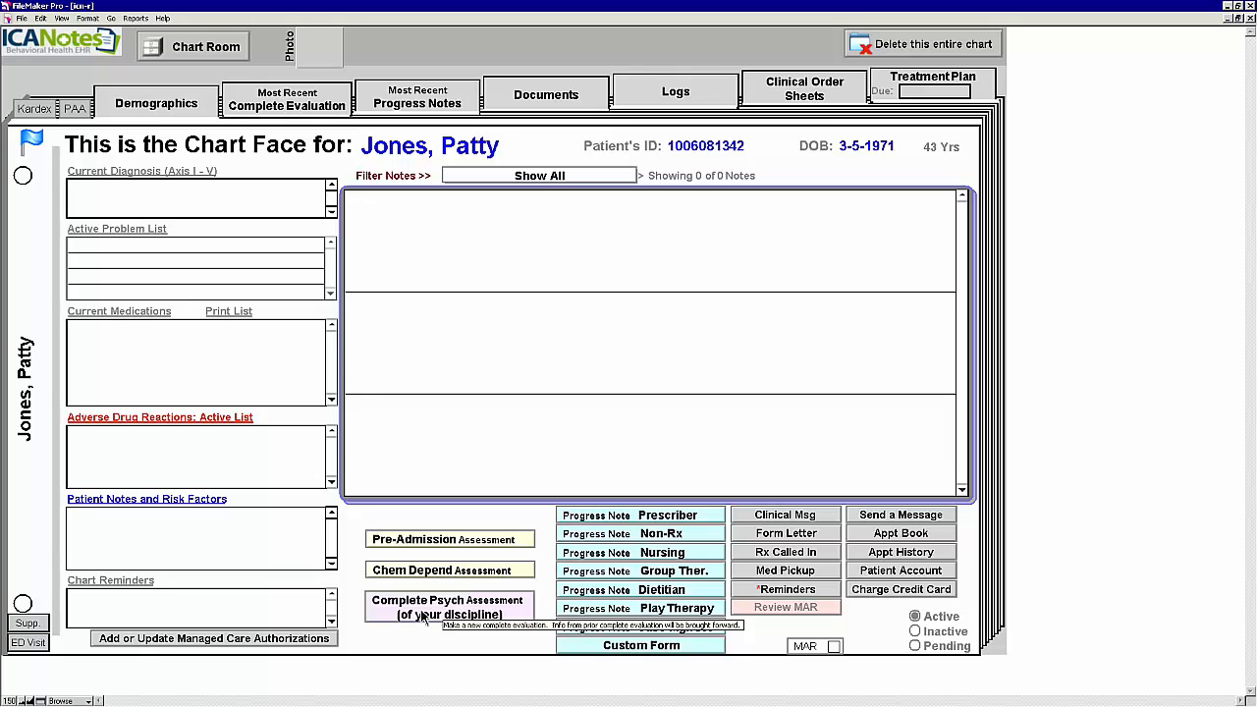
Step: Start a Complete Psych Assessment note and show its Medical History section
left_click(491, 614)
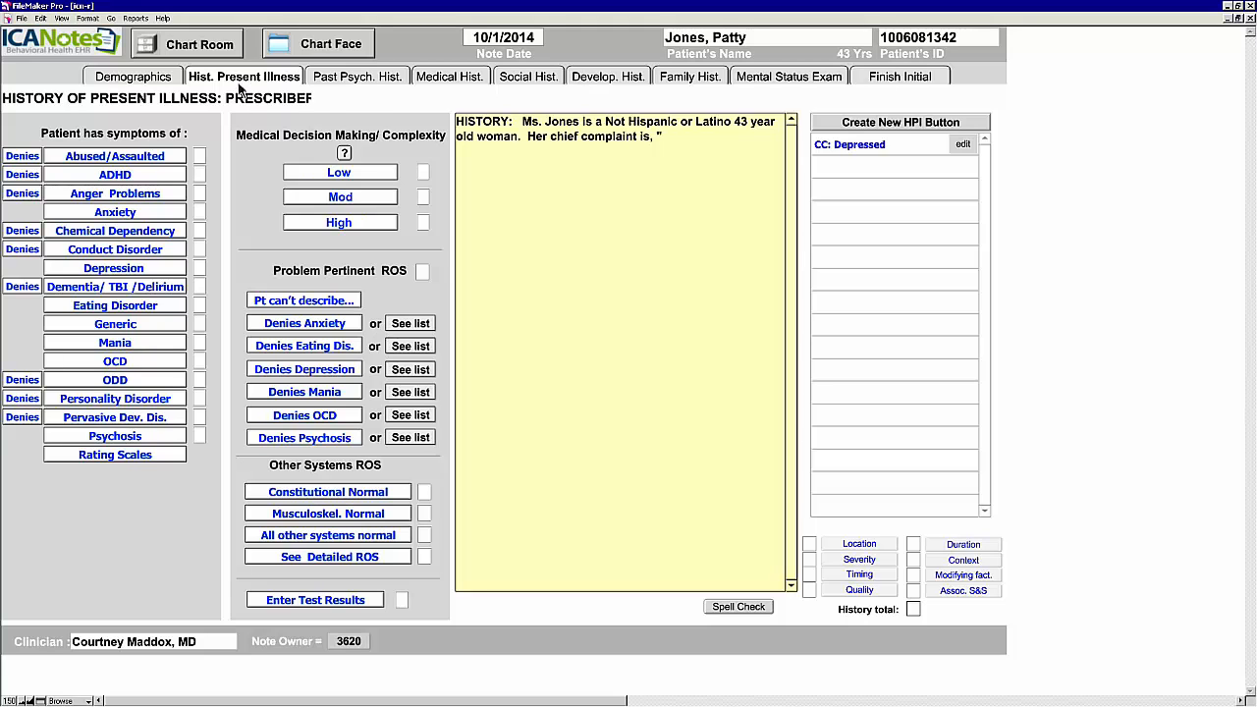
left_click(457, 83)
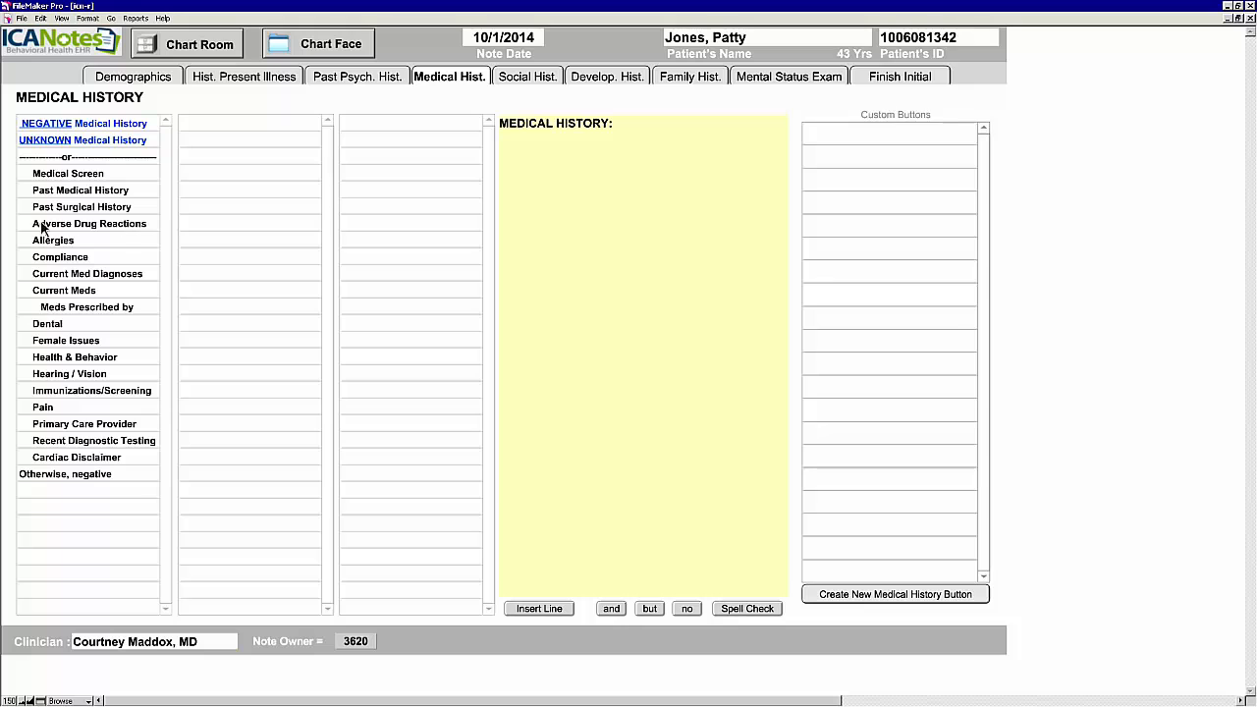
Step: Add a Penicillin adverse drug reaction: Respiratory Distress, date unknown, then return to the history
left_click(129, 231)
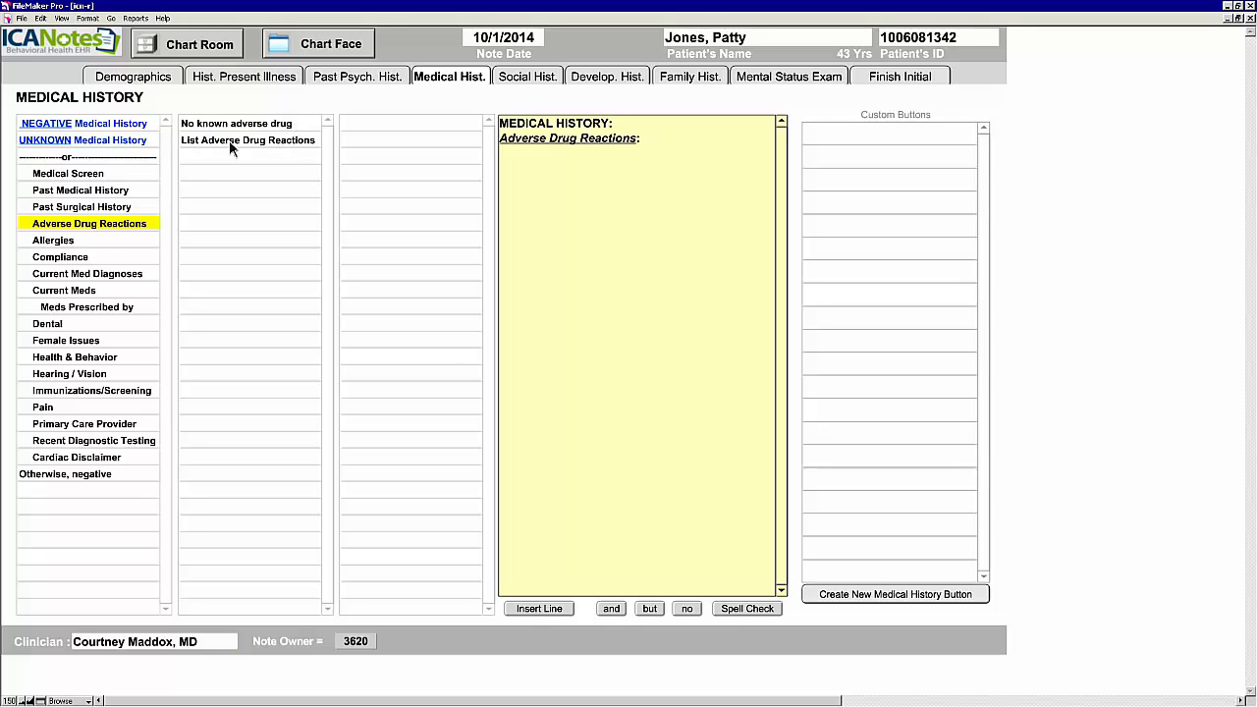
left_click(276, 140)
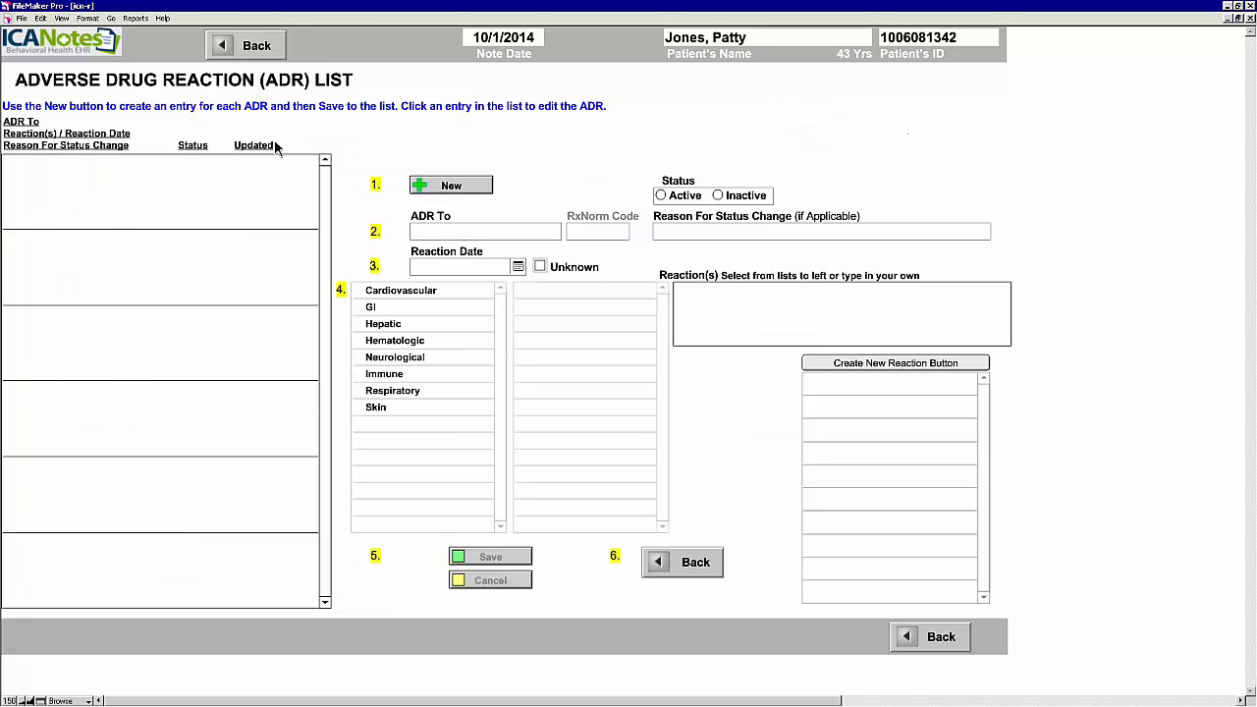
left_click(450, 189)
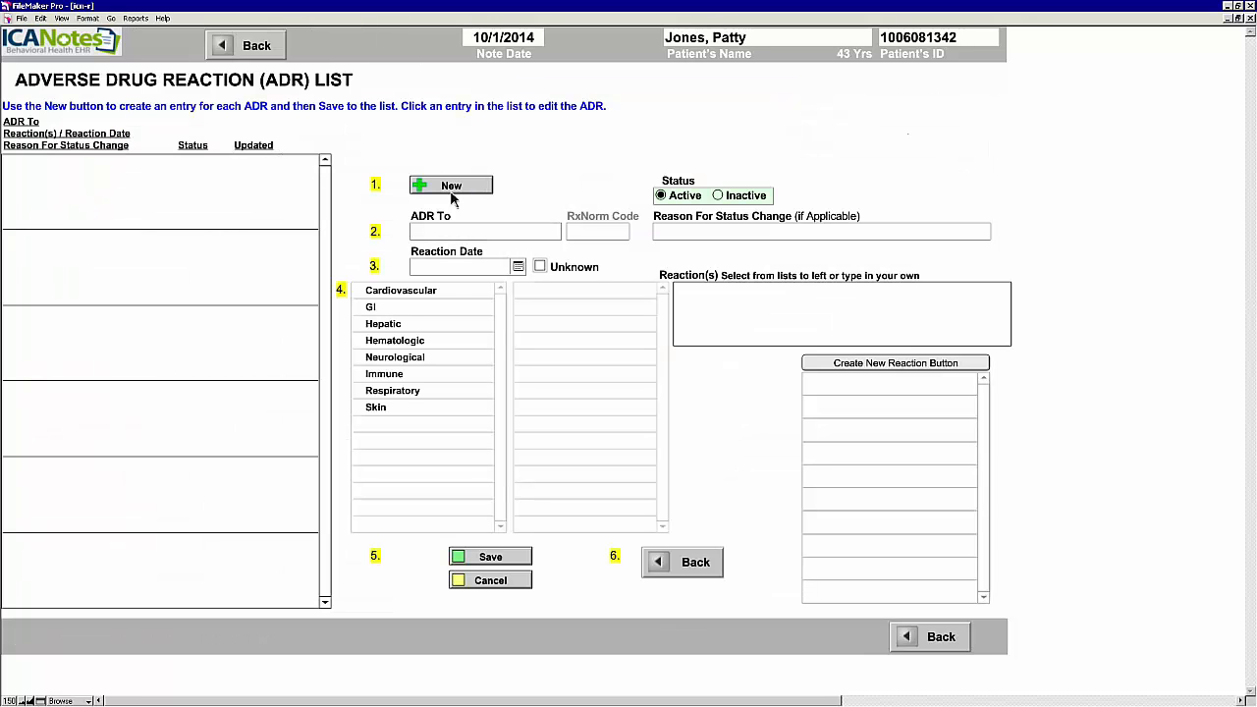
left_click(442, 238)
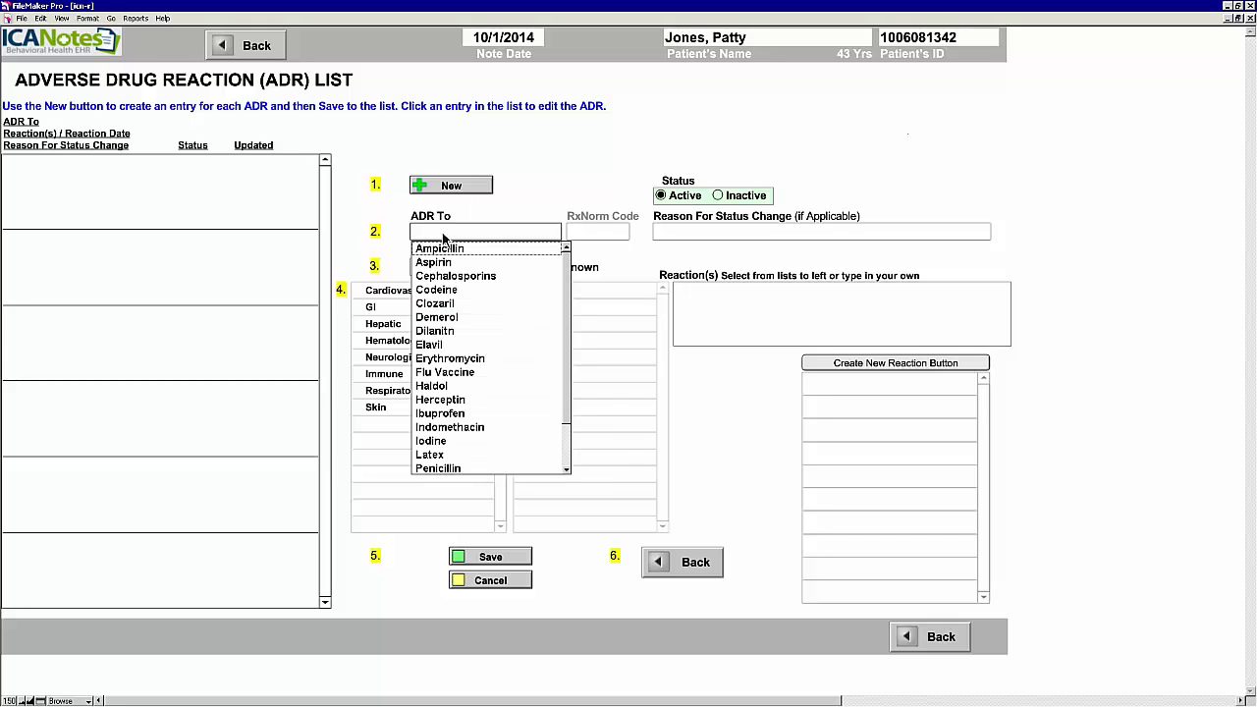
left_click(459, 470)
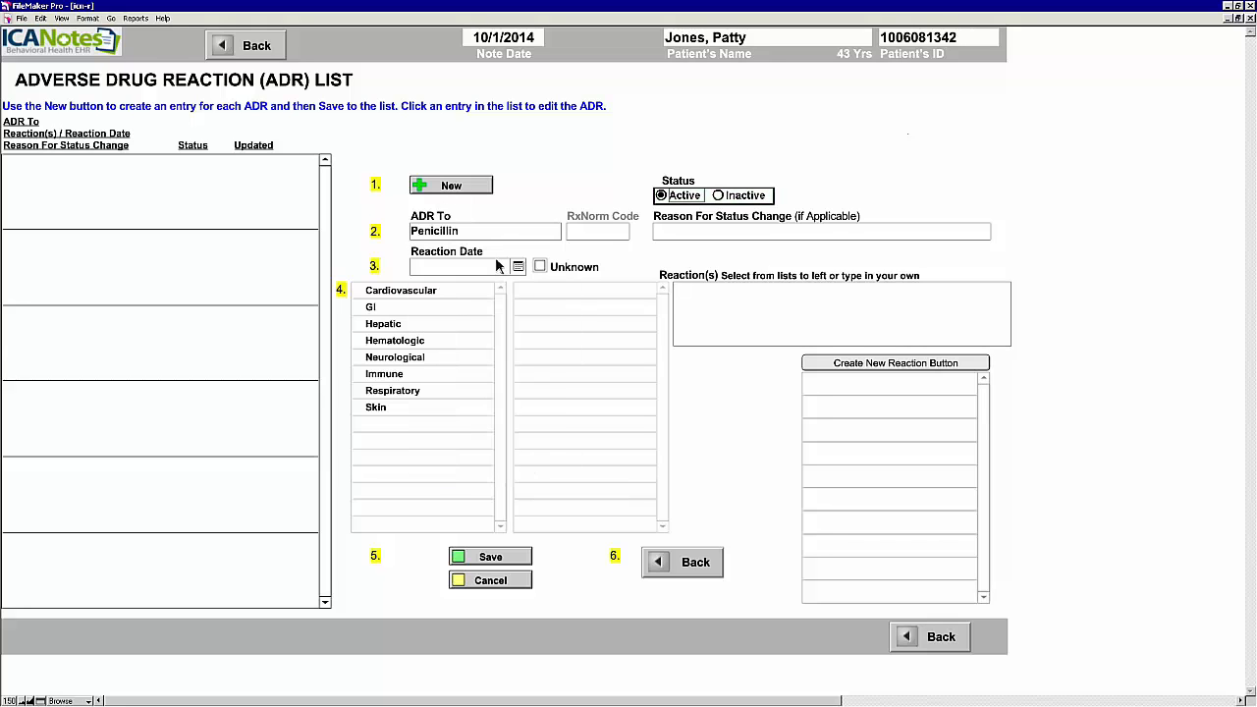
left_click(540, 267)
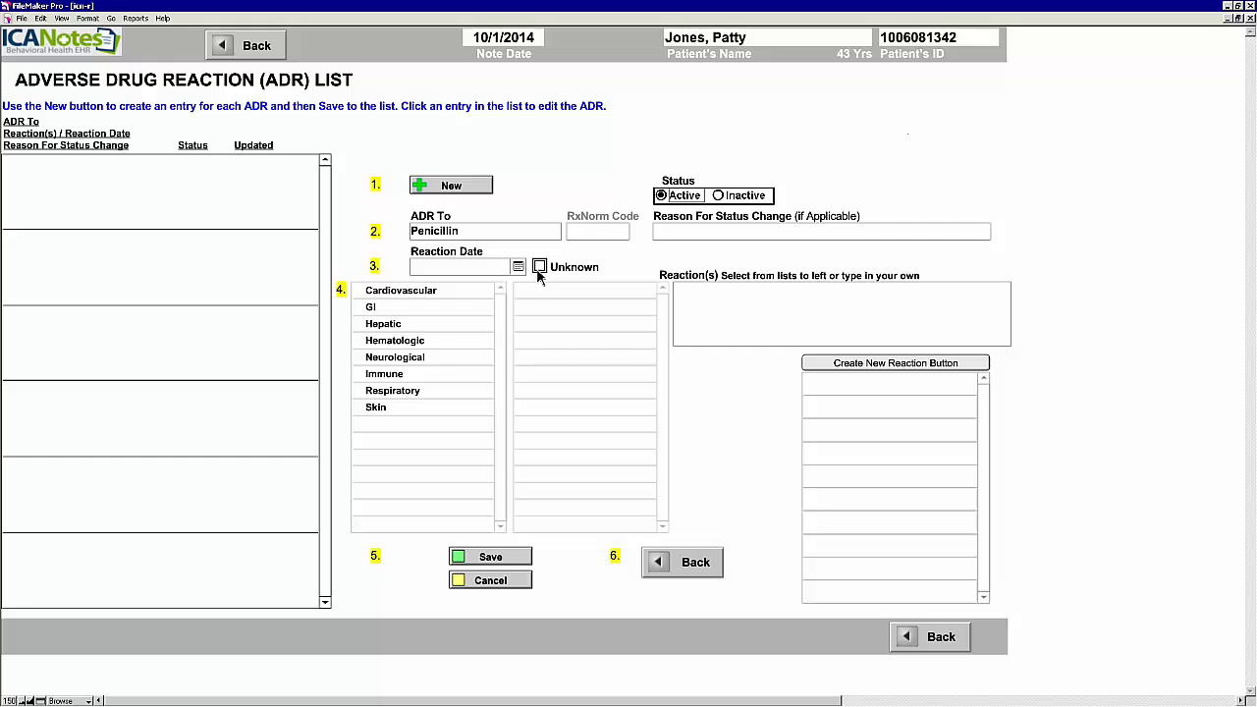
left_click(394, 392)
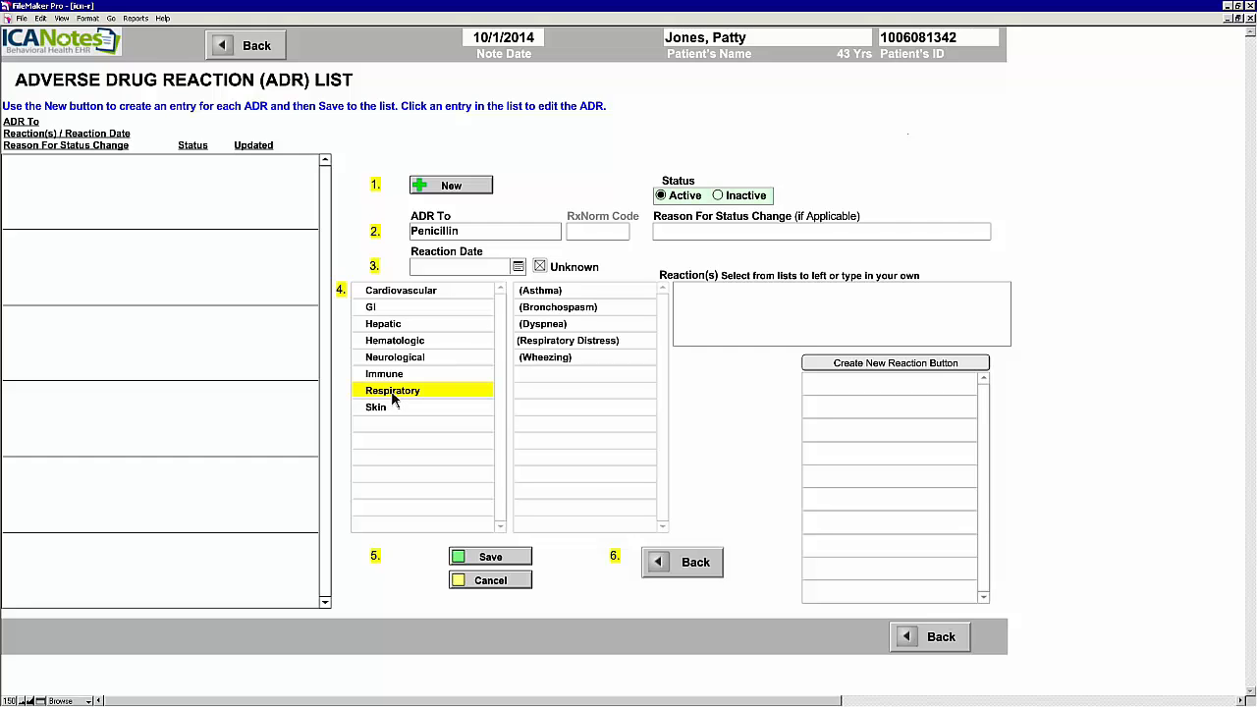
left_click(549, 341)
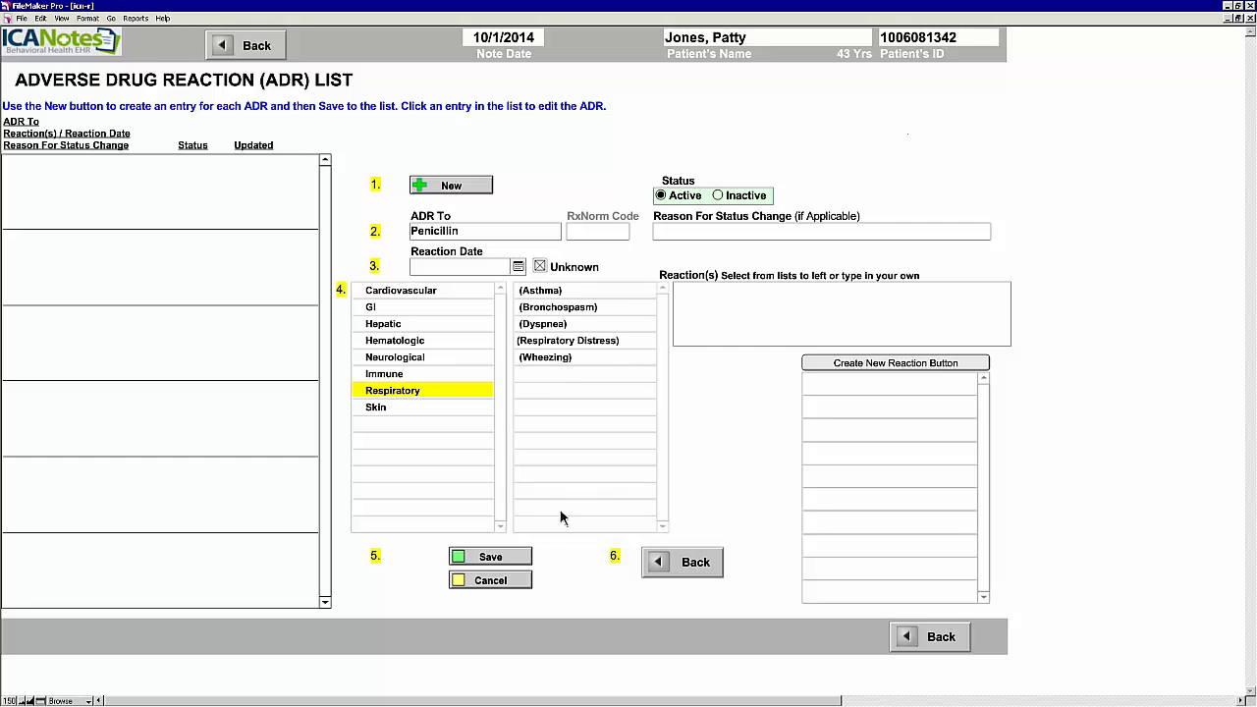
left_click(522, 559)
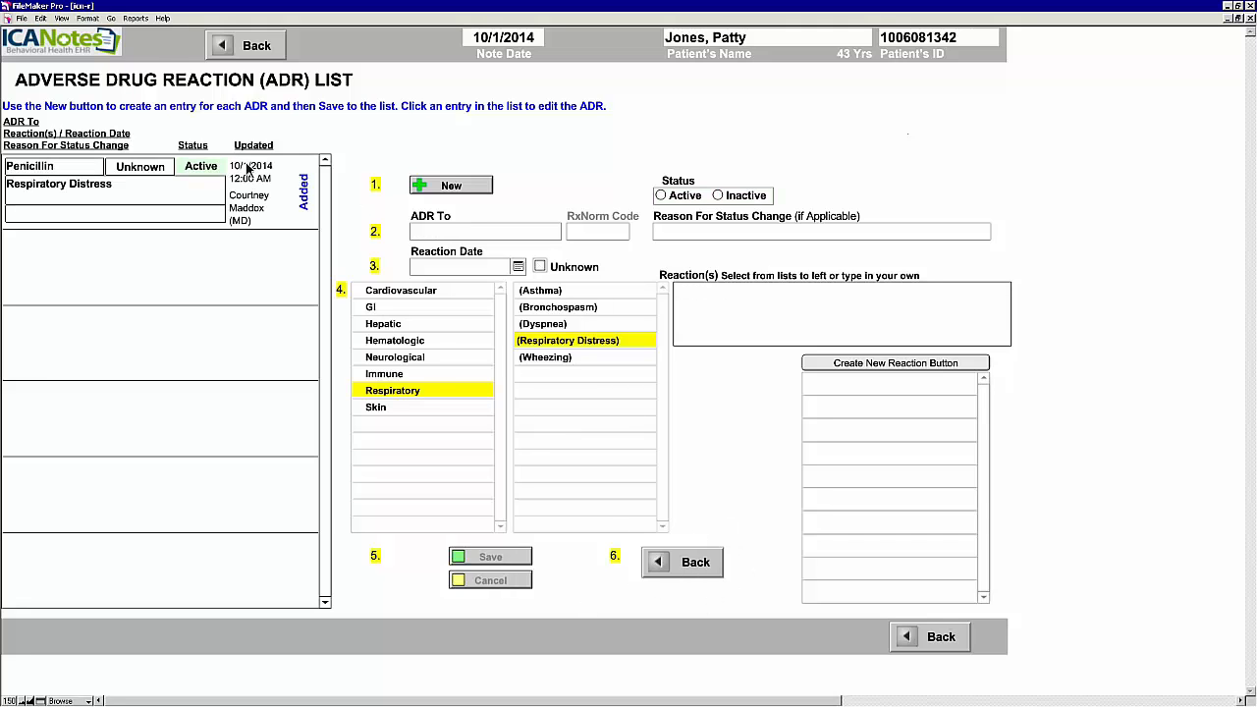
left_click(690, 566)
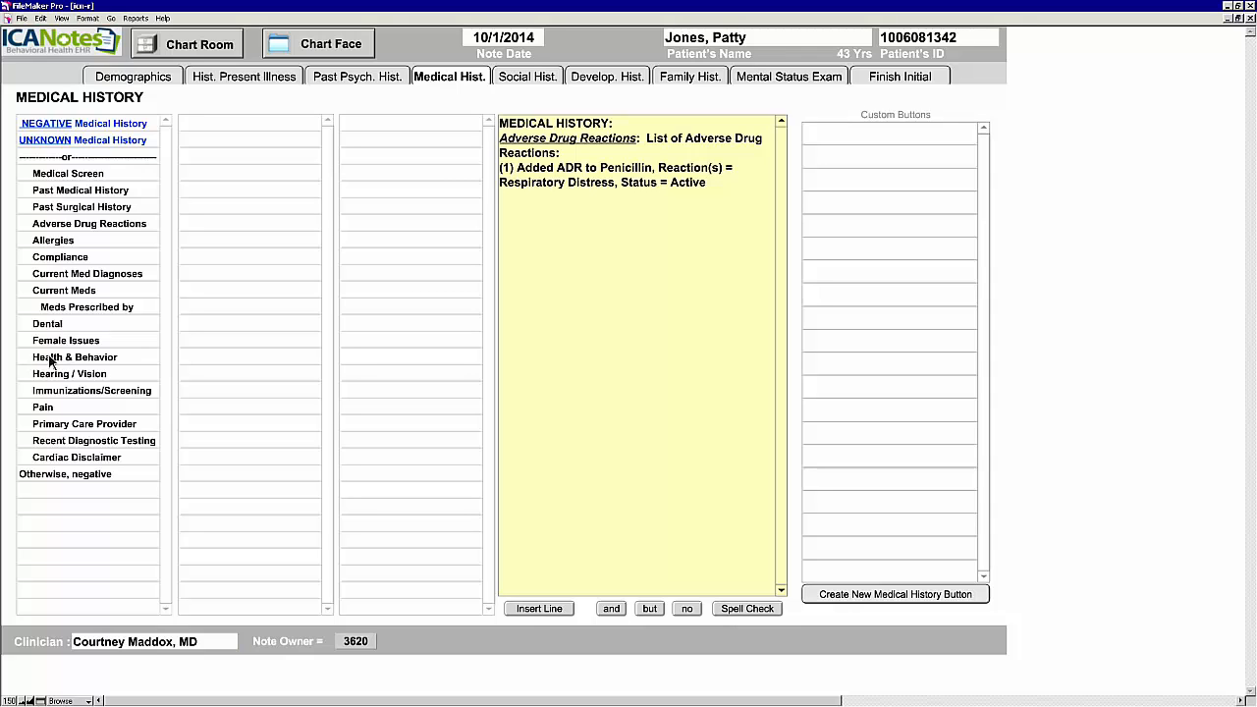
Step: Add a Health & Behavior tobacco use entry marked Never to the history
left_click(108, 362)
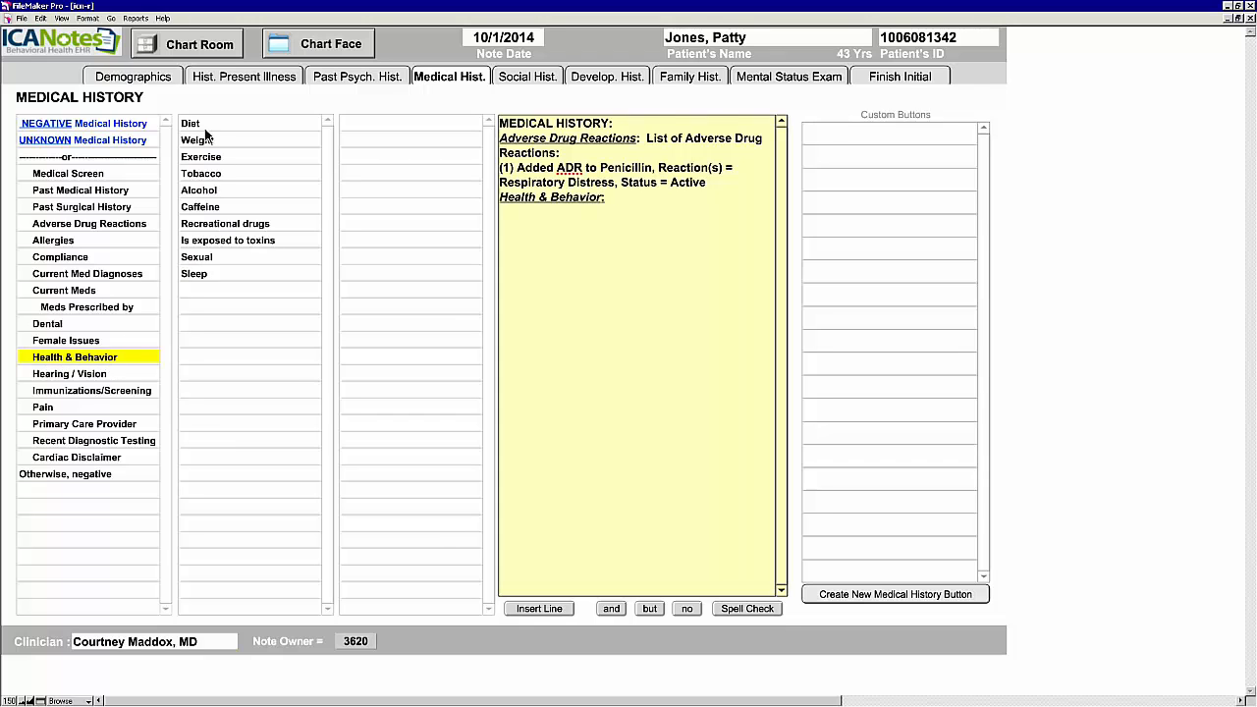
left_click(215, 178)
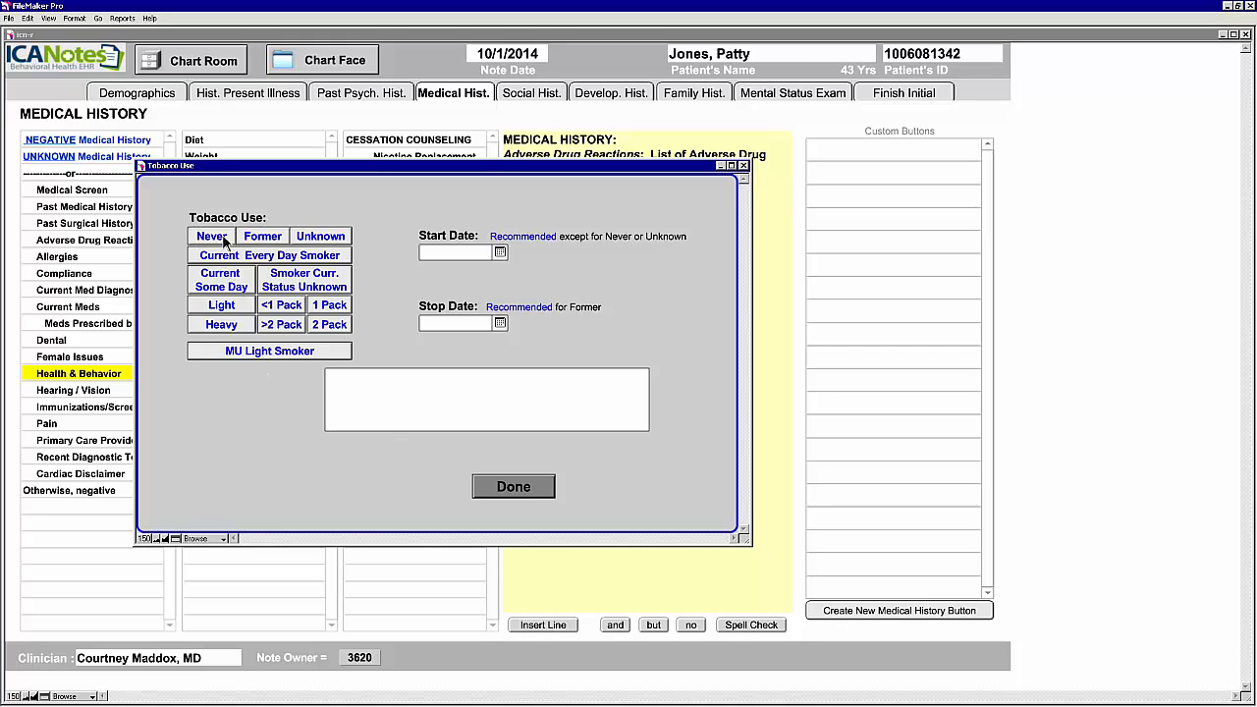
left_click(224, 241)
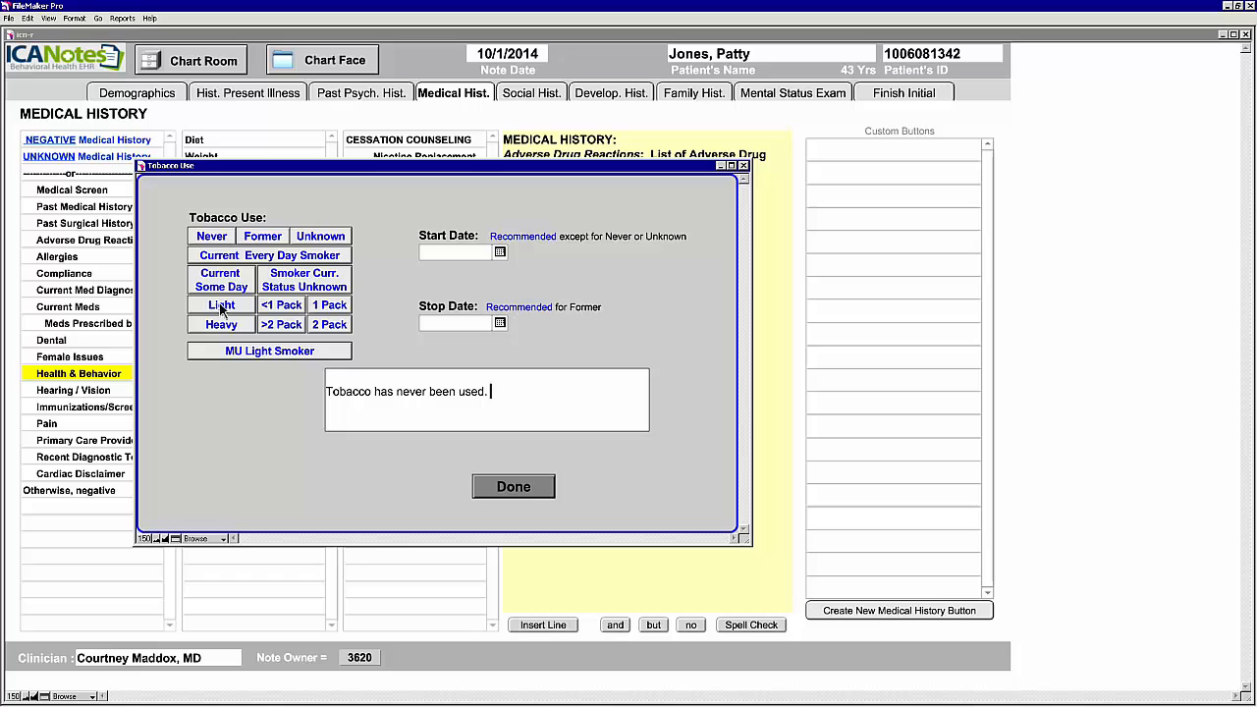
left_click(528, 491)
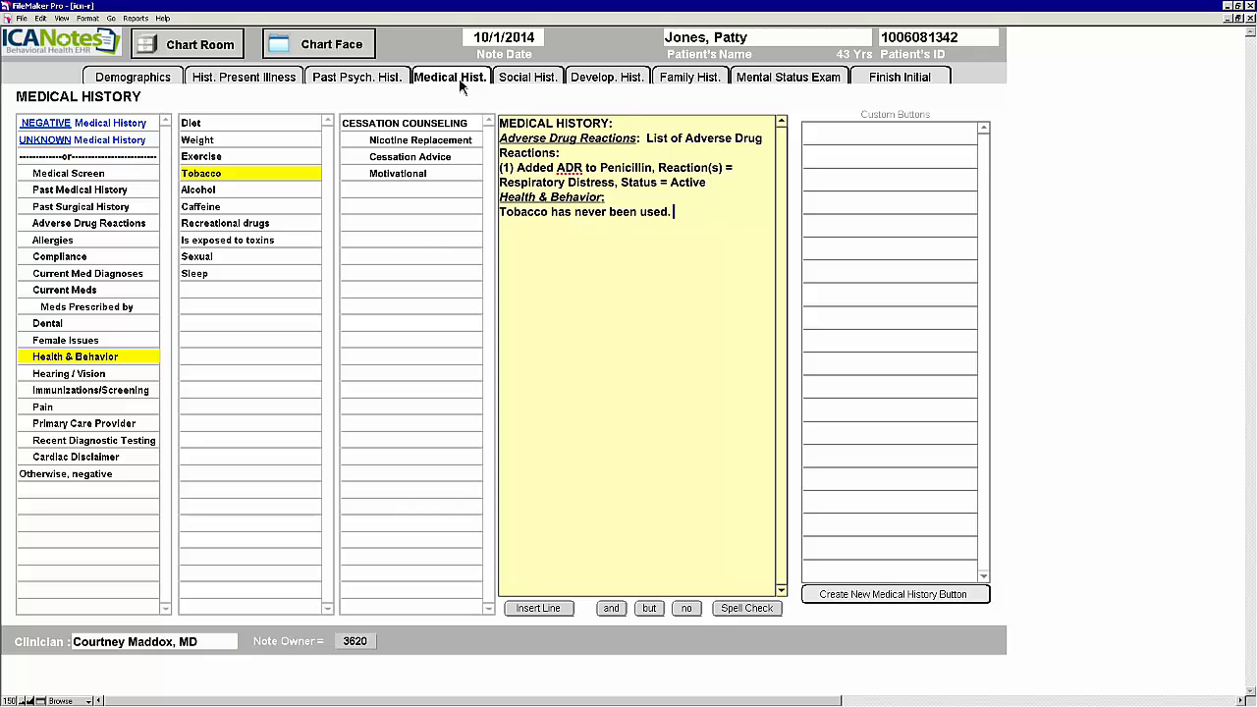
Step: Log Proaccelerin for the Father in the Family History Log, then return to the note
left_click(703, 79)
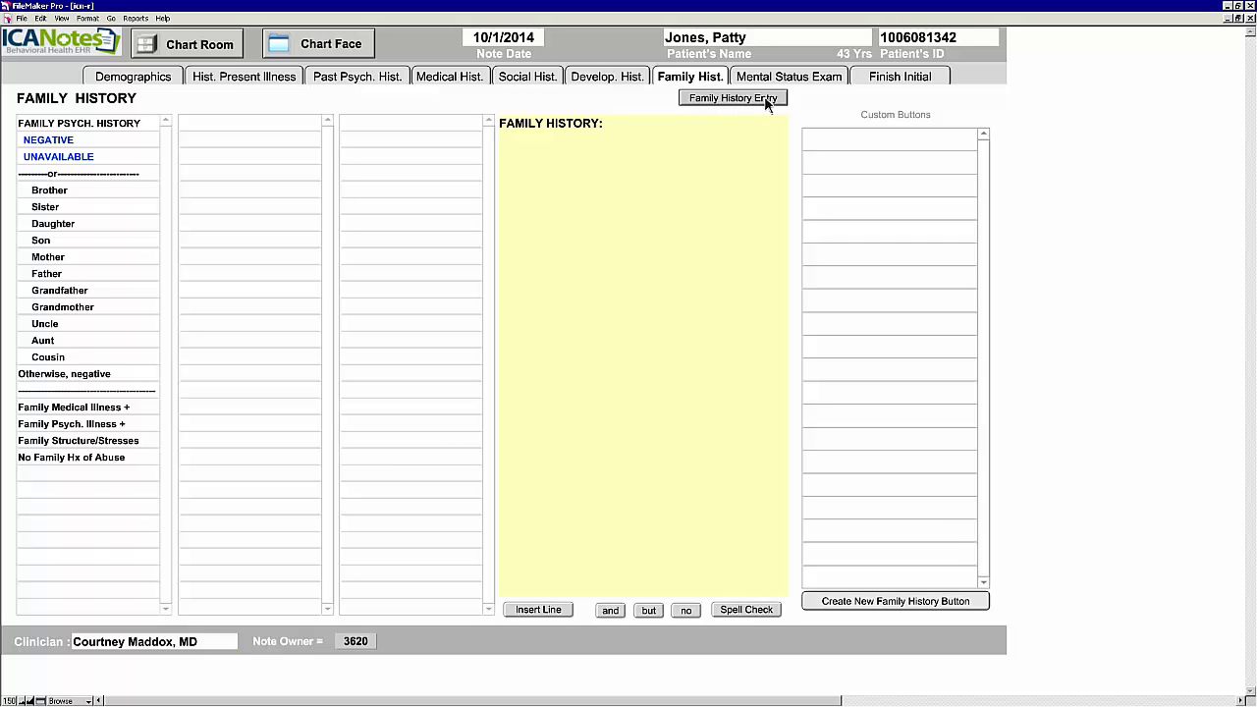
left_click(768, 104)
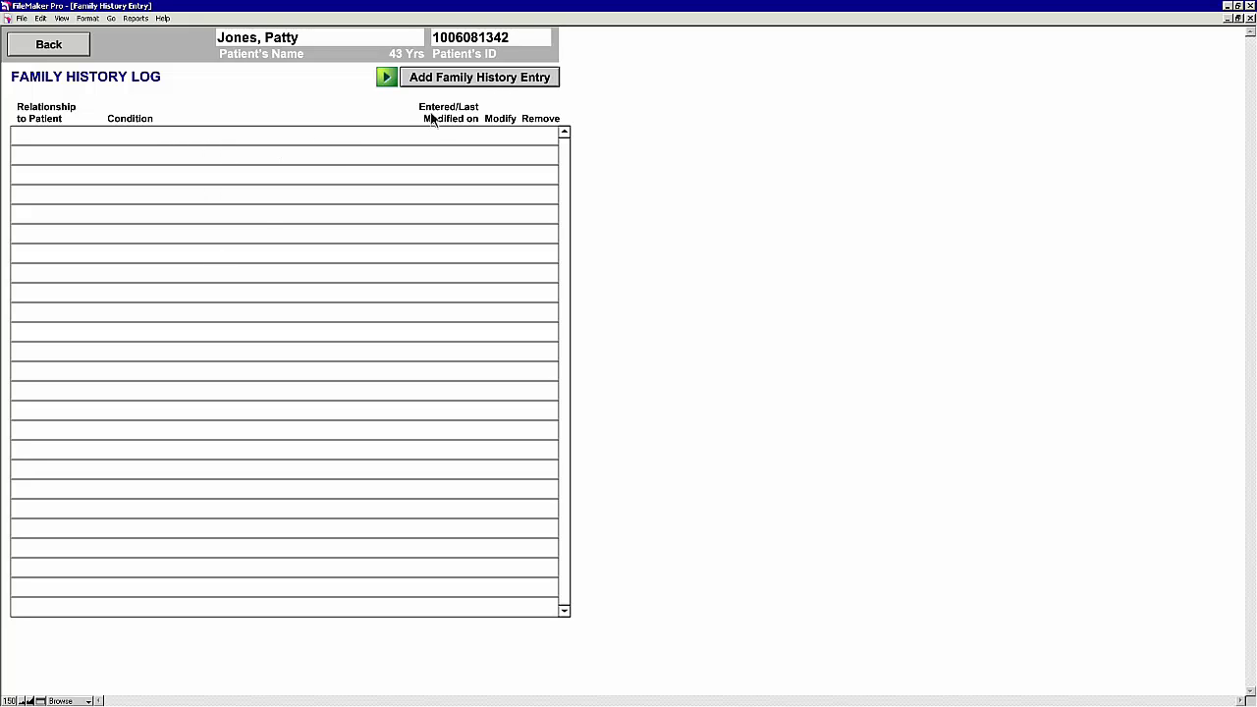
left_click(517, 79)
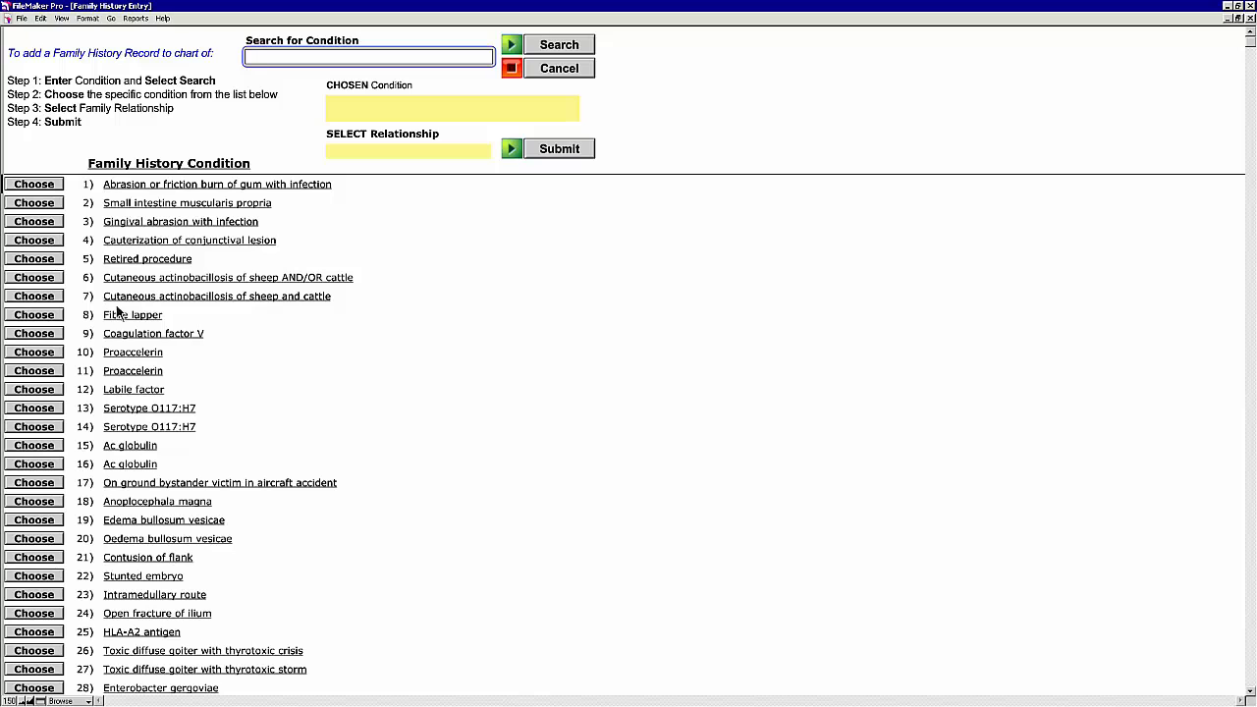
left_click(37, 354)
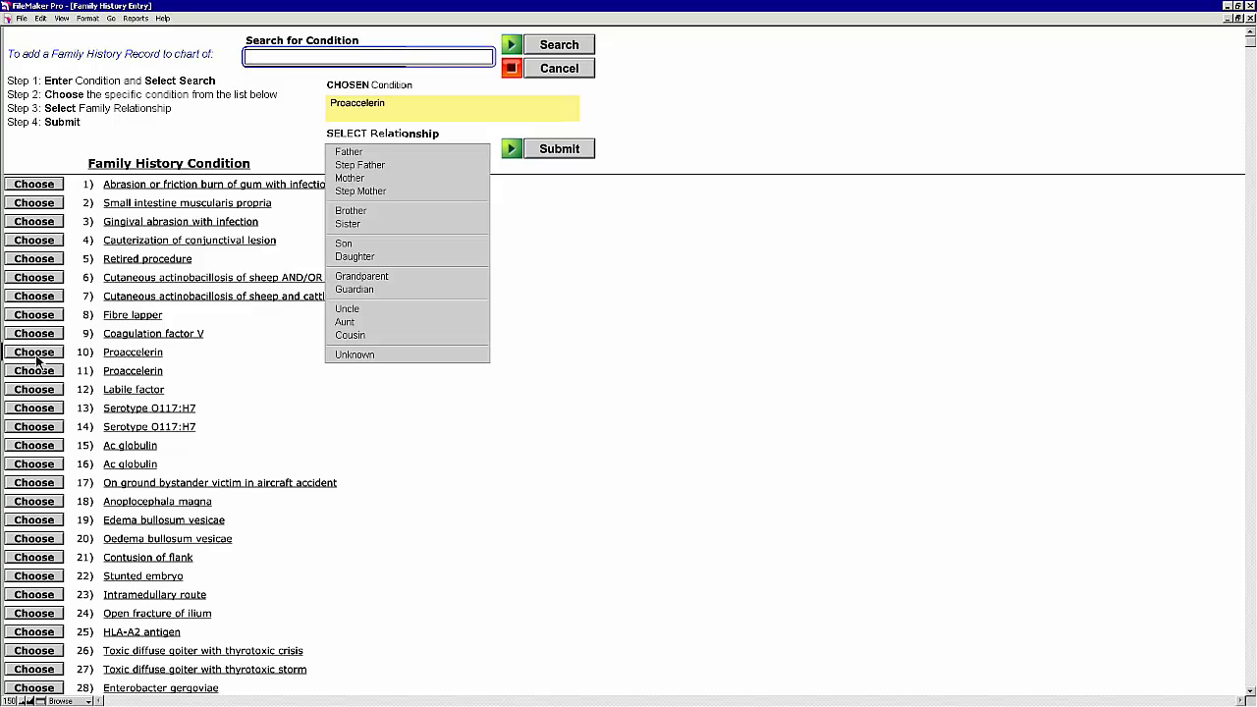
left_click(319, 129)
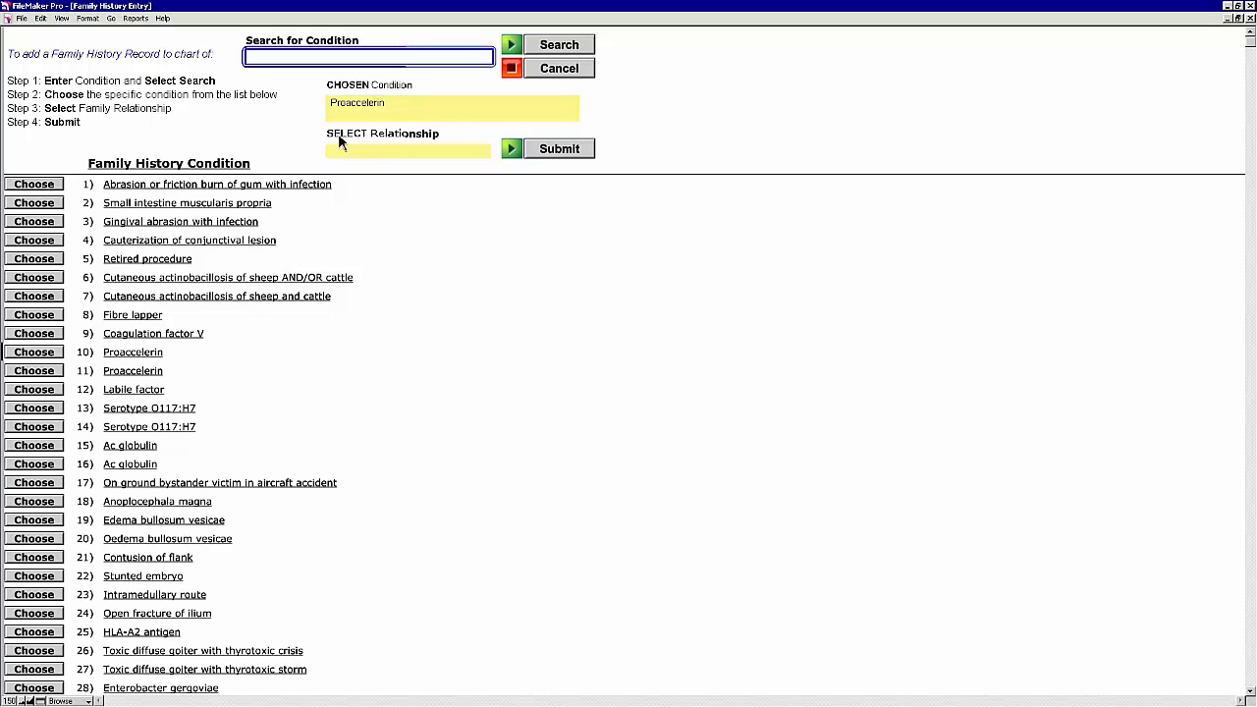
left_click(394, 150)
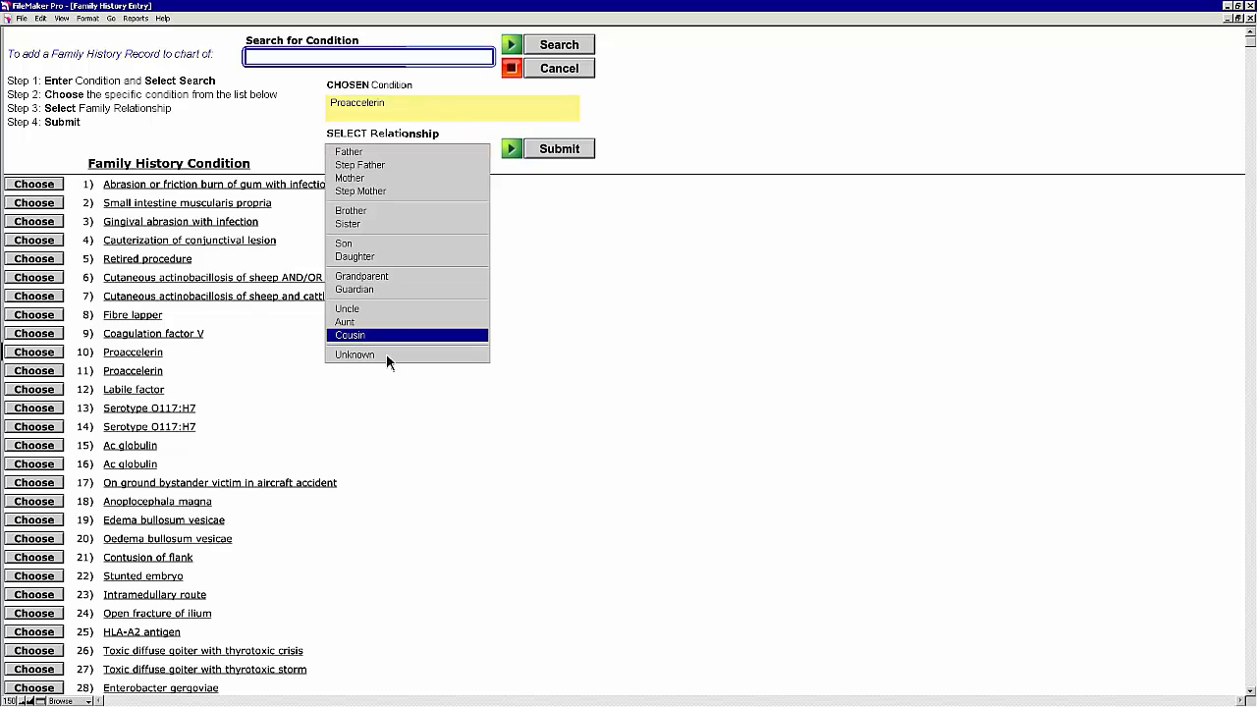
left_click(373, 153)
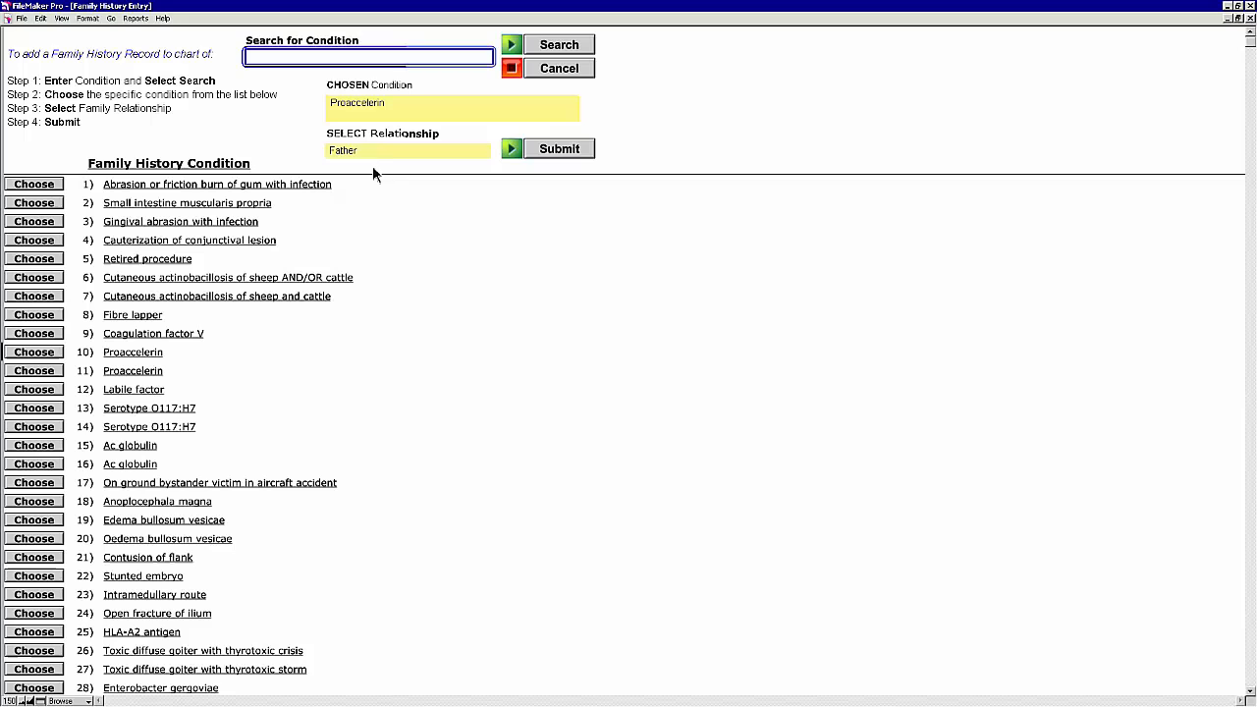
left_click(561, 156)
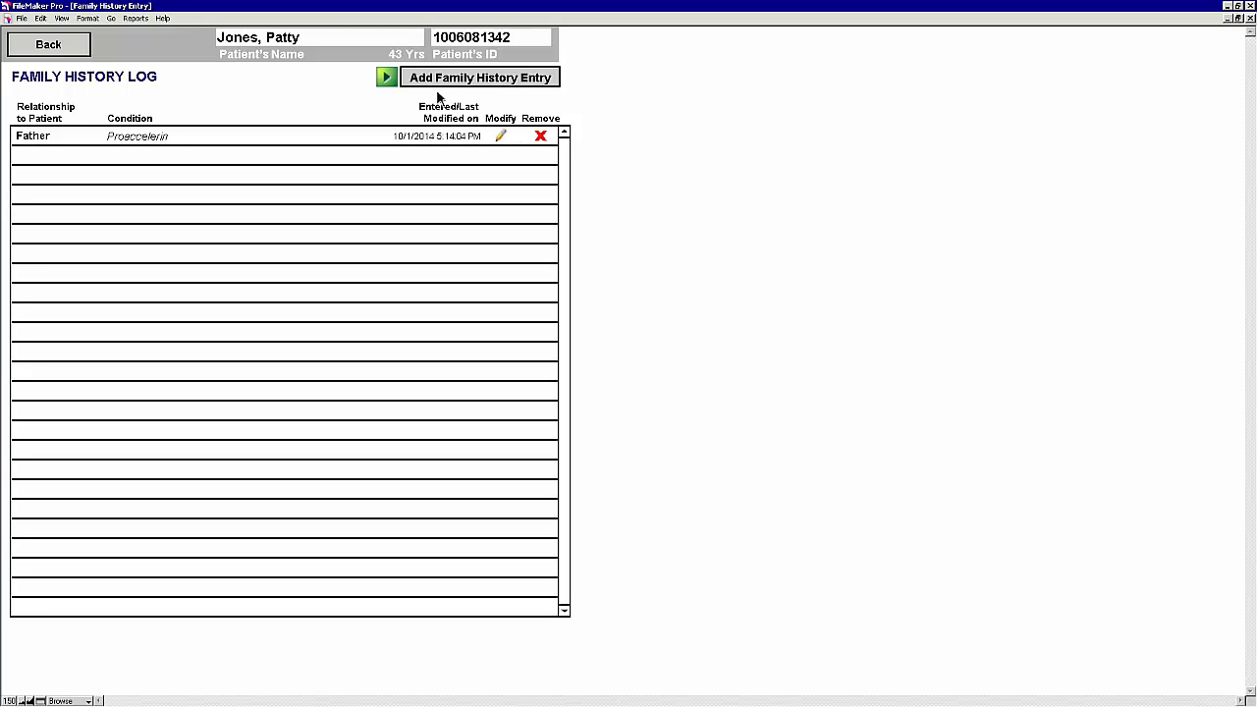
left_click(48, 45)
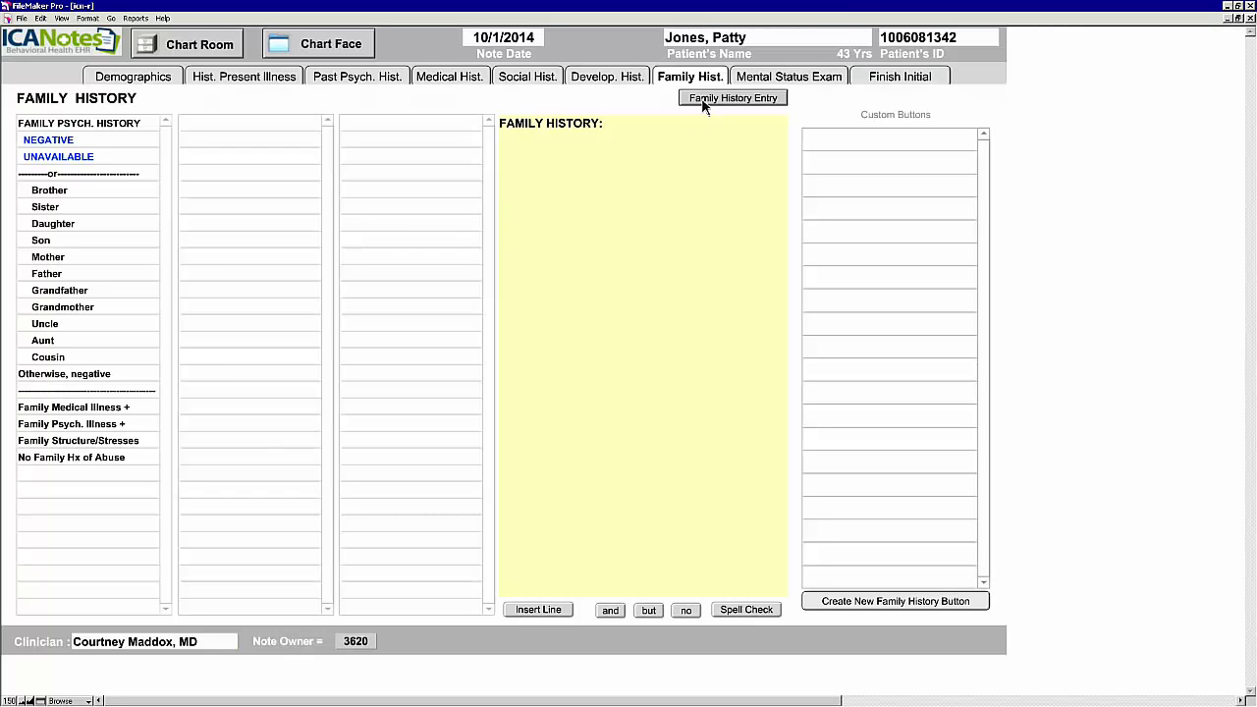
left_click(140, 78)
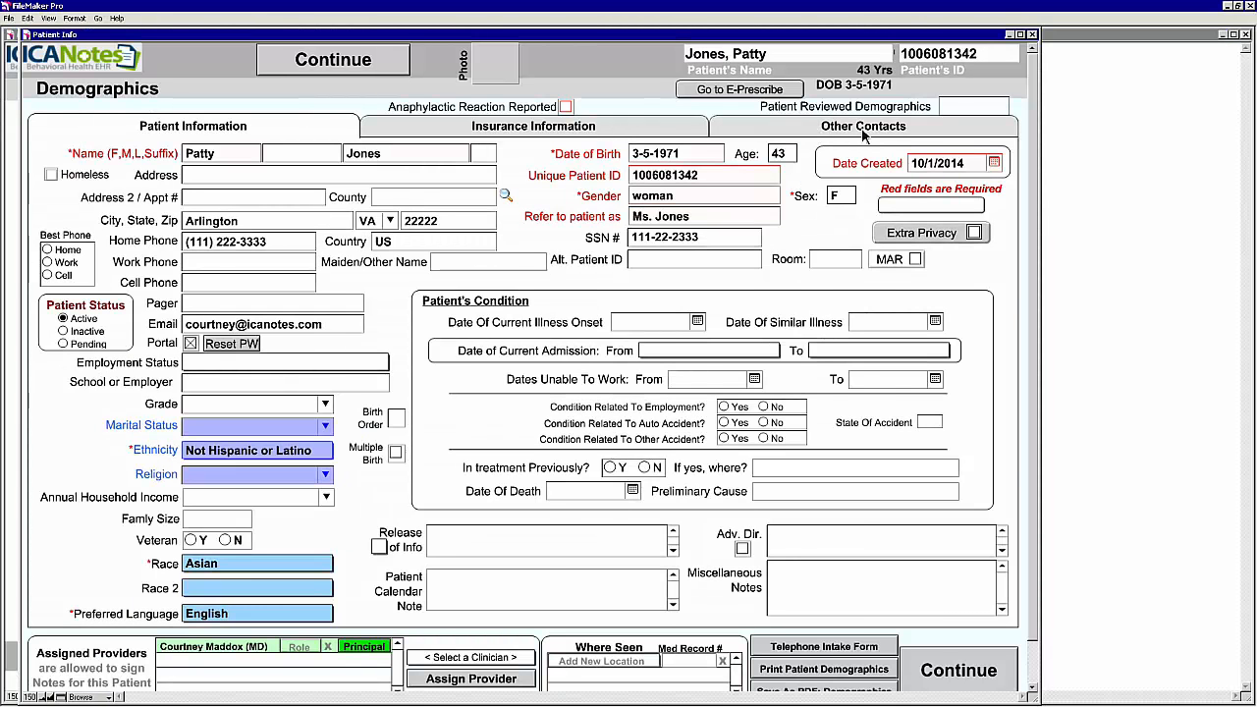
left_click(864, 135)
left_click(417, 157)
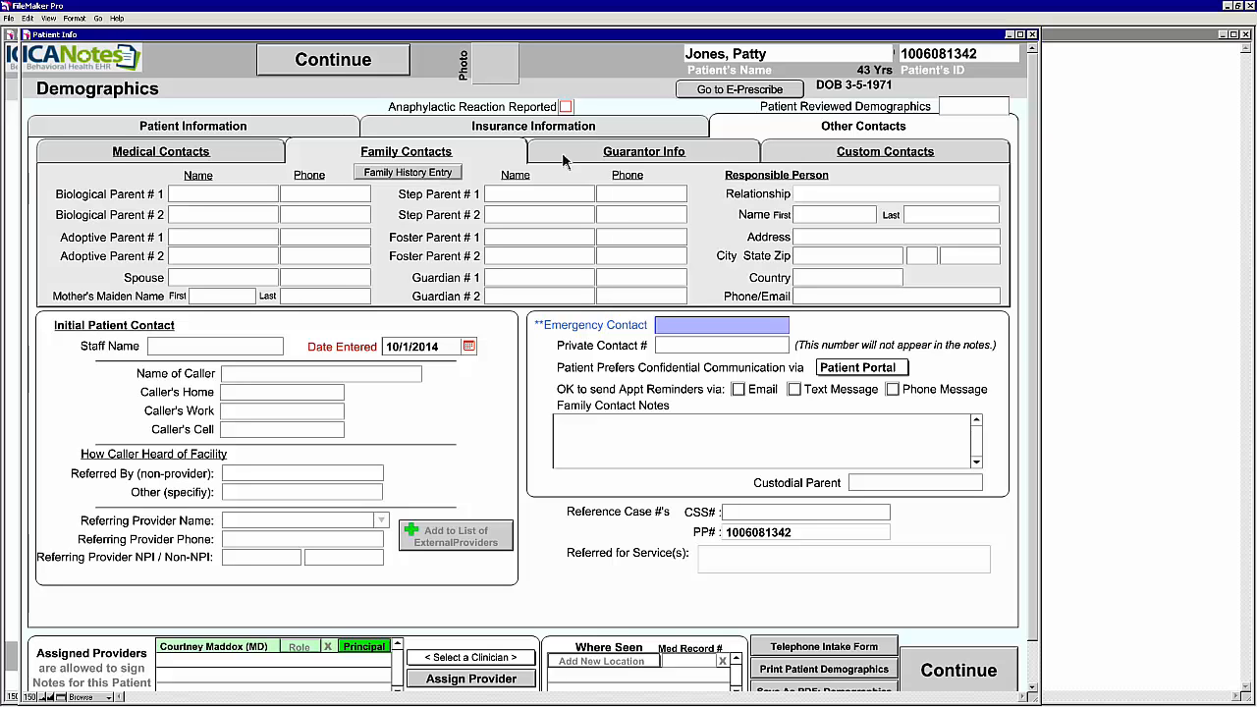
left_click(373, 63)
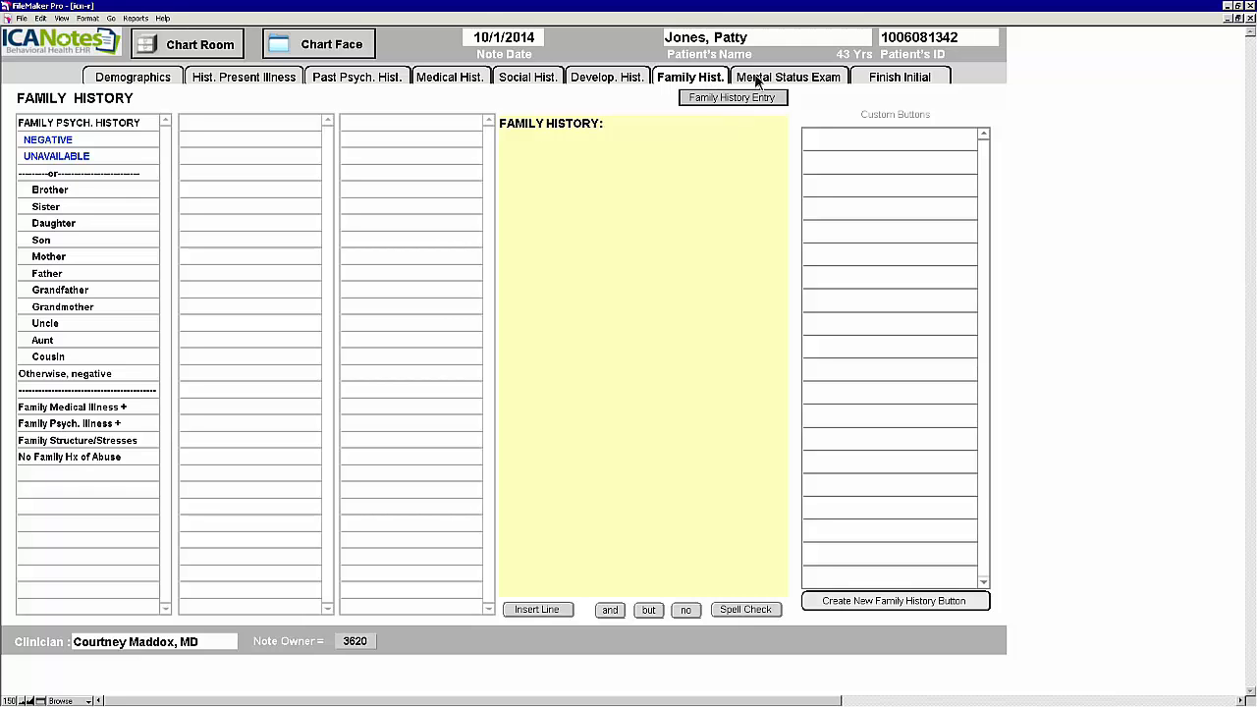
Step: Enter height 5' 5" and weight 123 lbs under Constitutional / Vital Signs, giving BMI 20.5
left_click(830, 80)
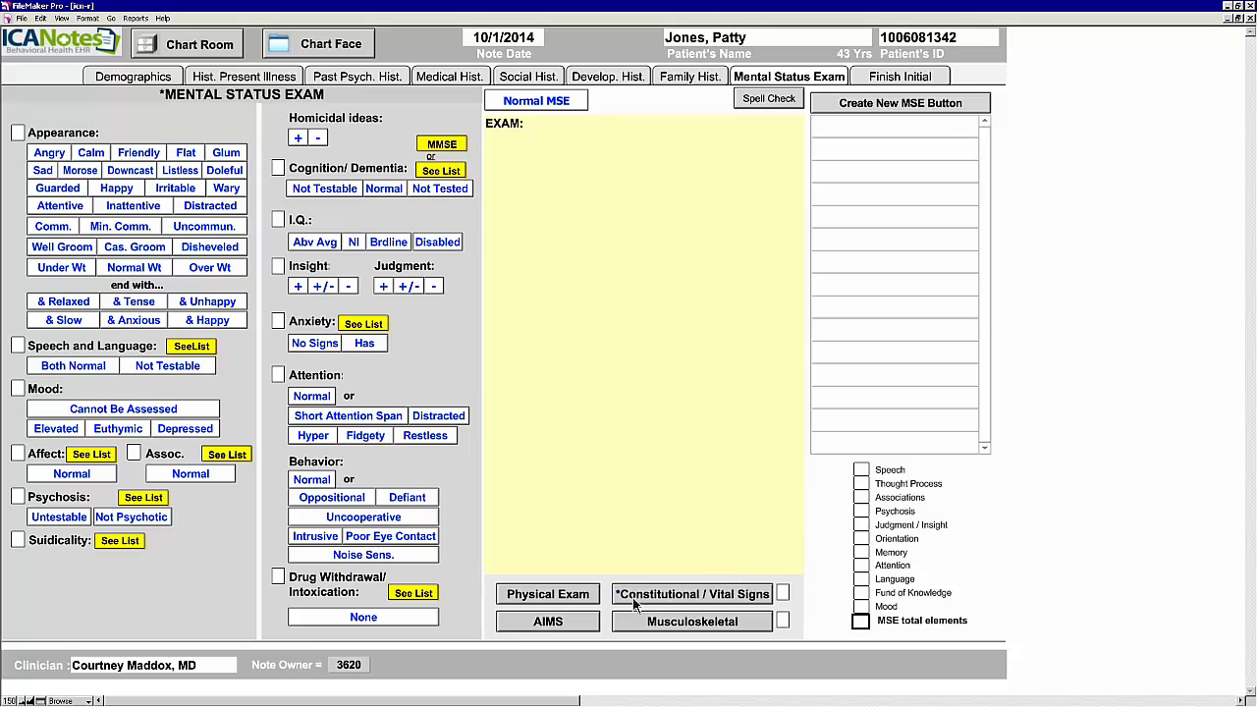
left_click(760, 603)
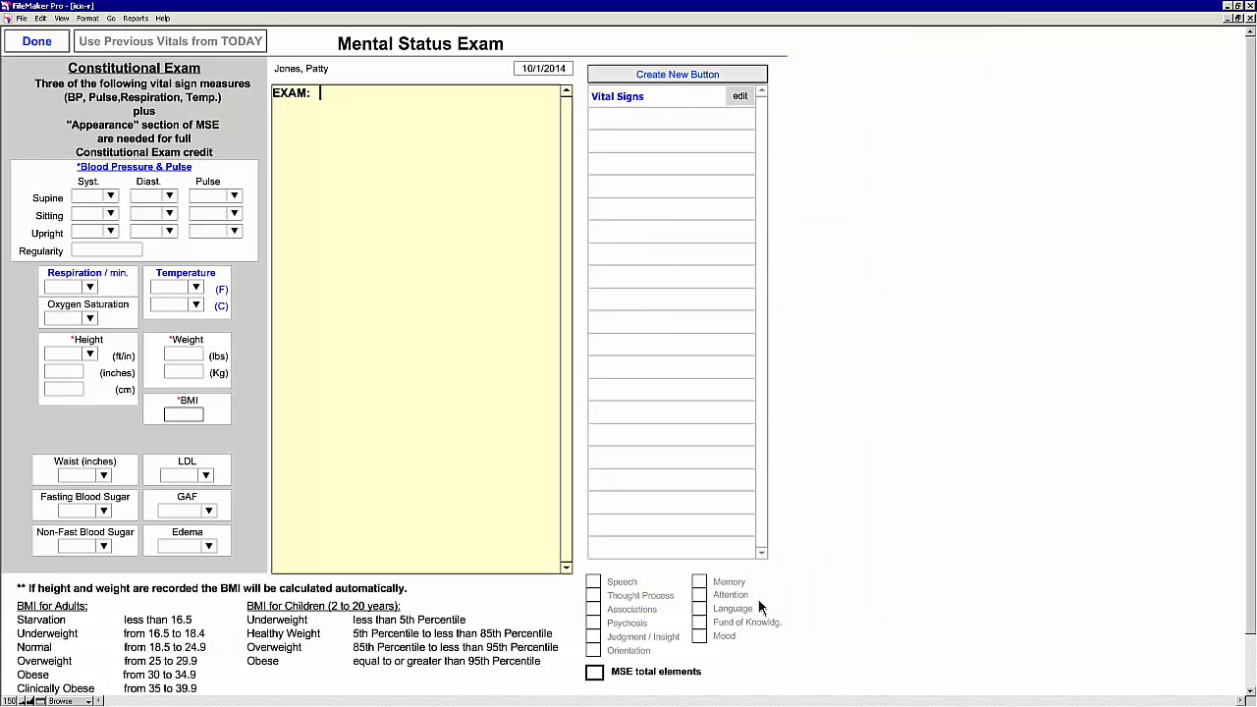
left_click(538, 508)
left_click(89, 355)
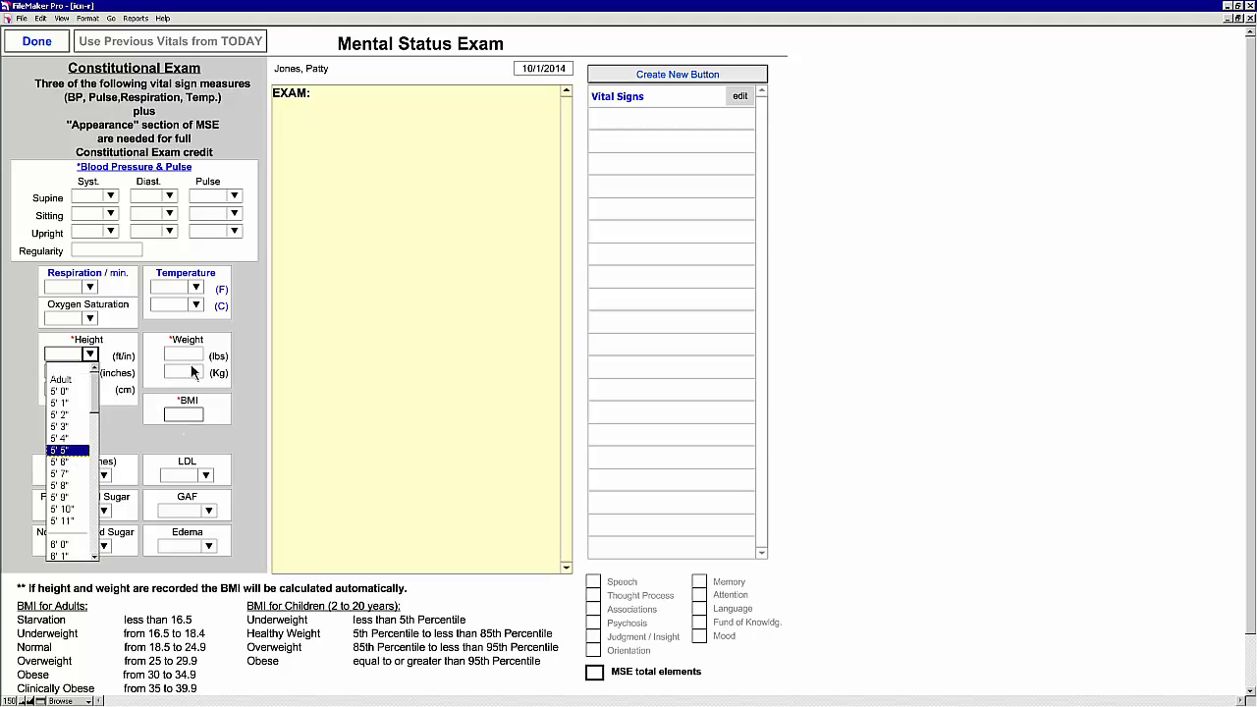
left_click(69, 450)
left_click(195, 357)
type("123")
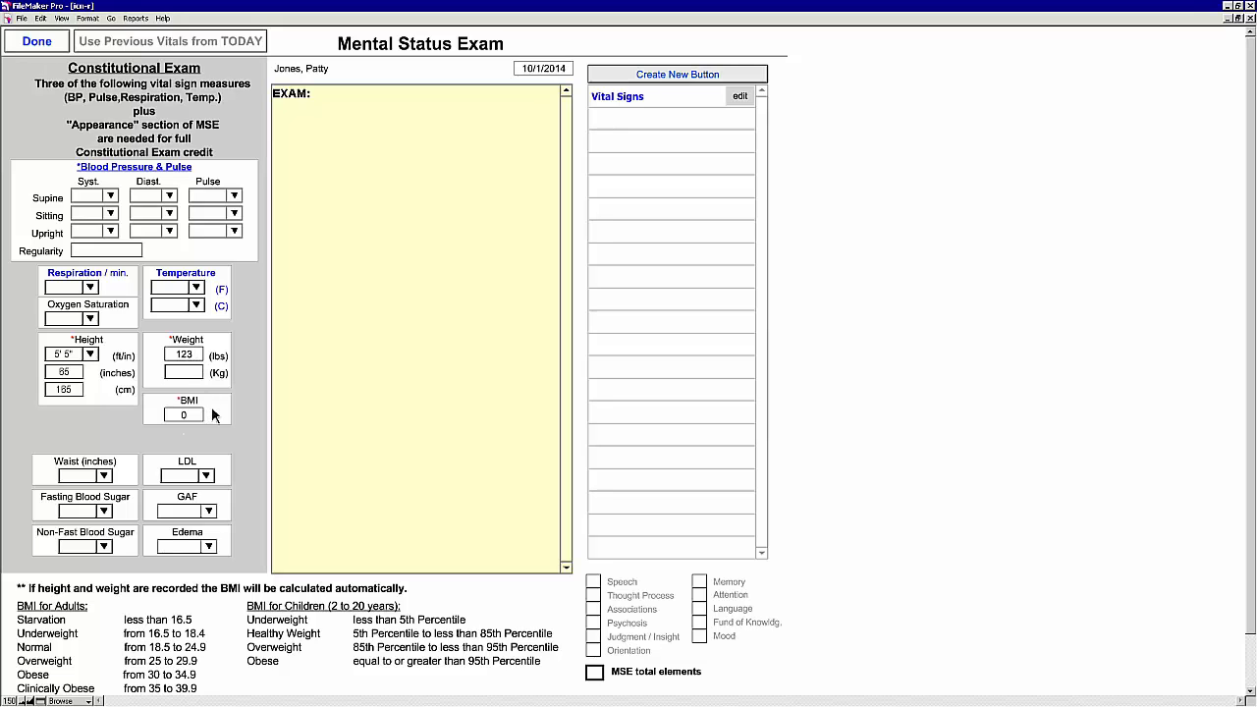
left_click(152, 447)
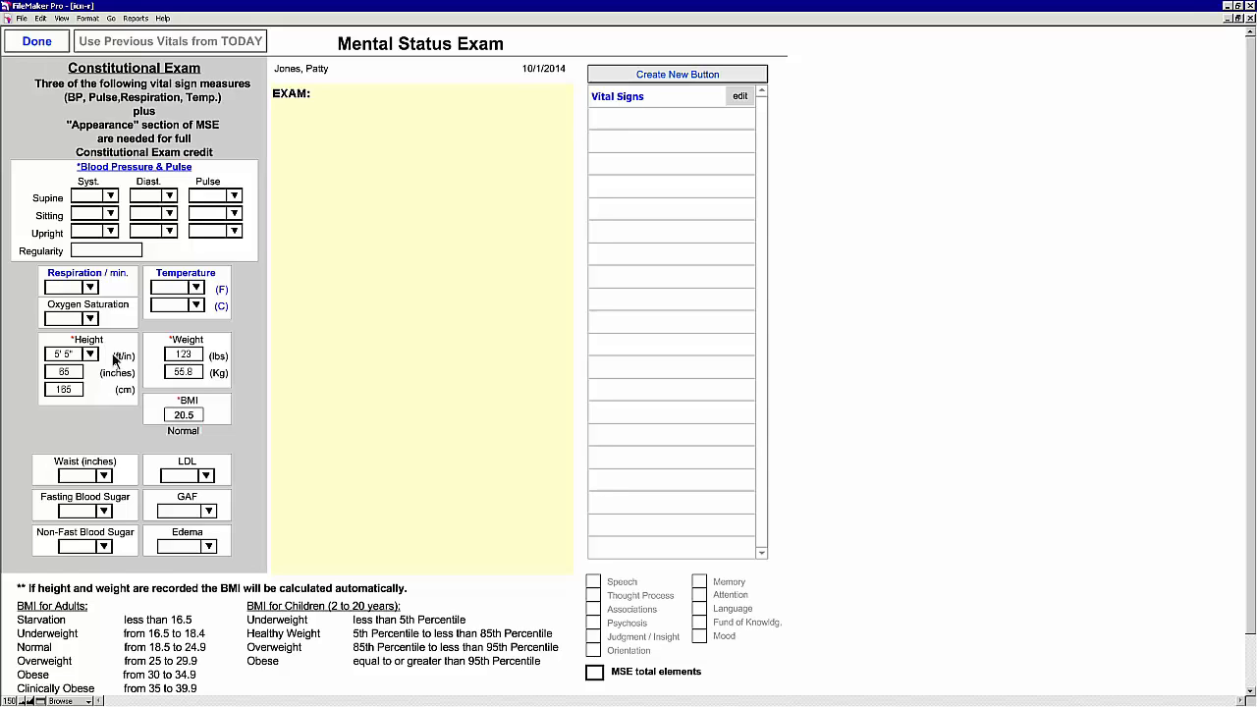
left_click(39, 43)
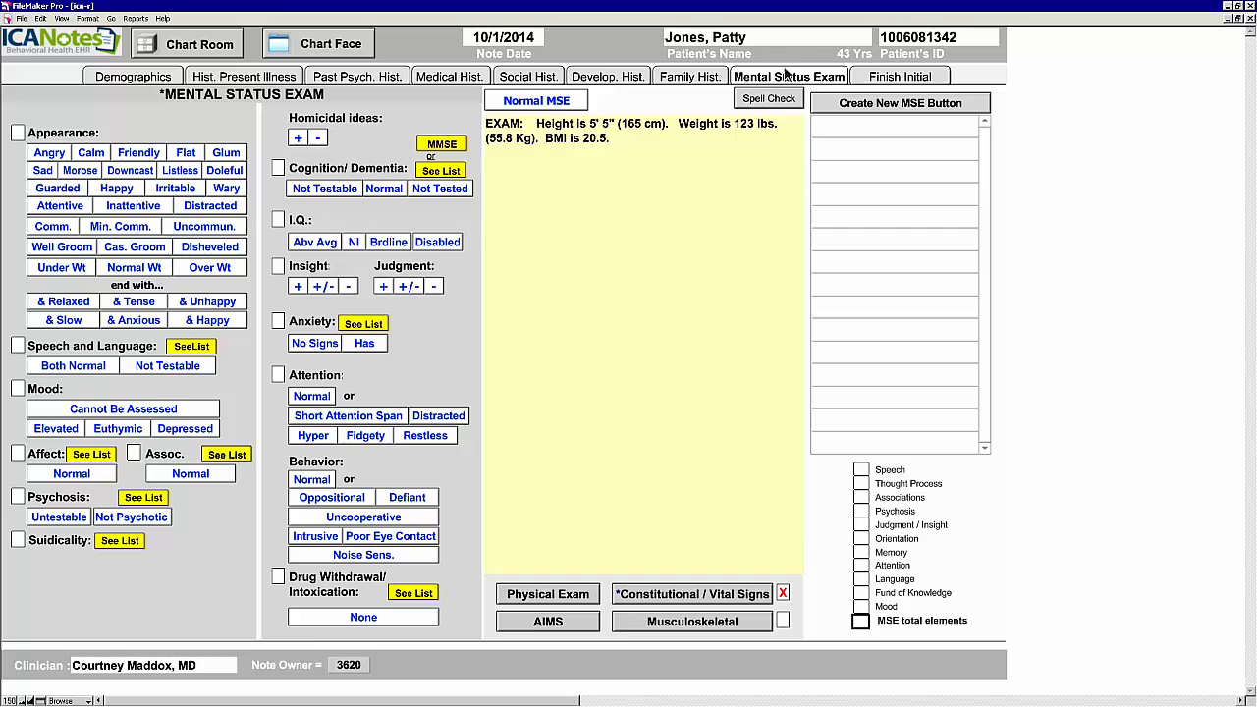
Step: Go to E-Prescribe from the Finish Initial tab to reach the allergy screen
left_click(910, 78)
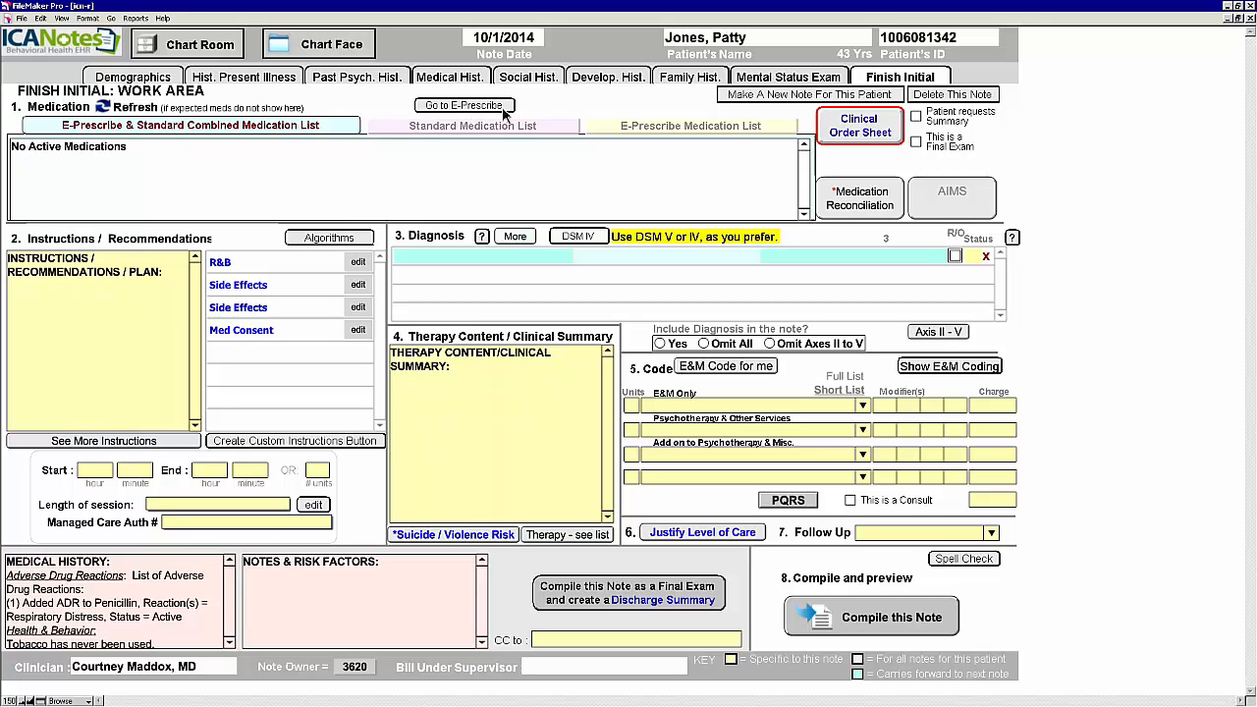
left_click(502, 108)
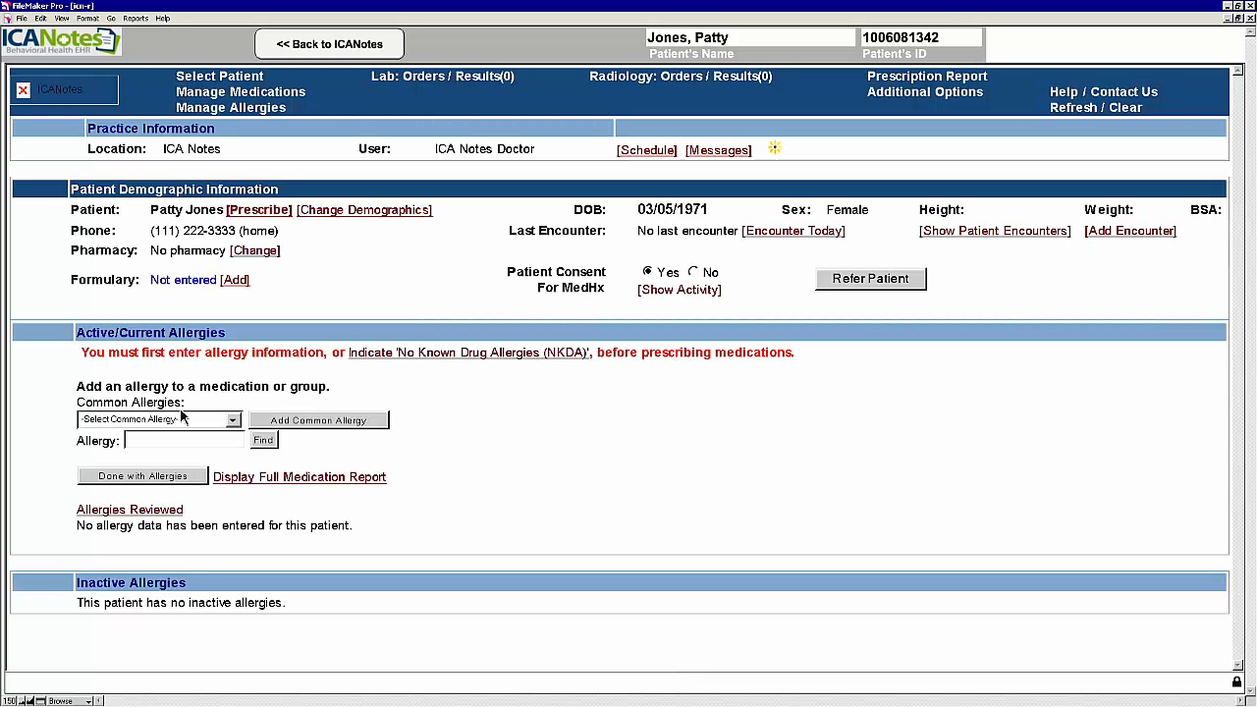
Step: Add a common penicillin v potassium allergy with difficulty breathing reaction and finish allergies
left_click(236, 420)
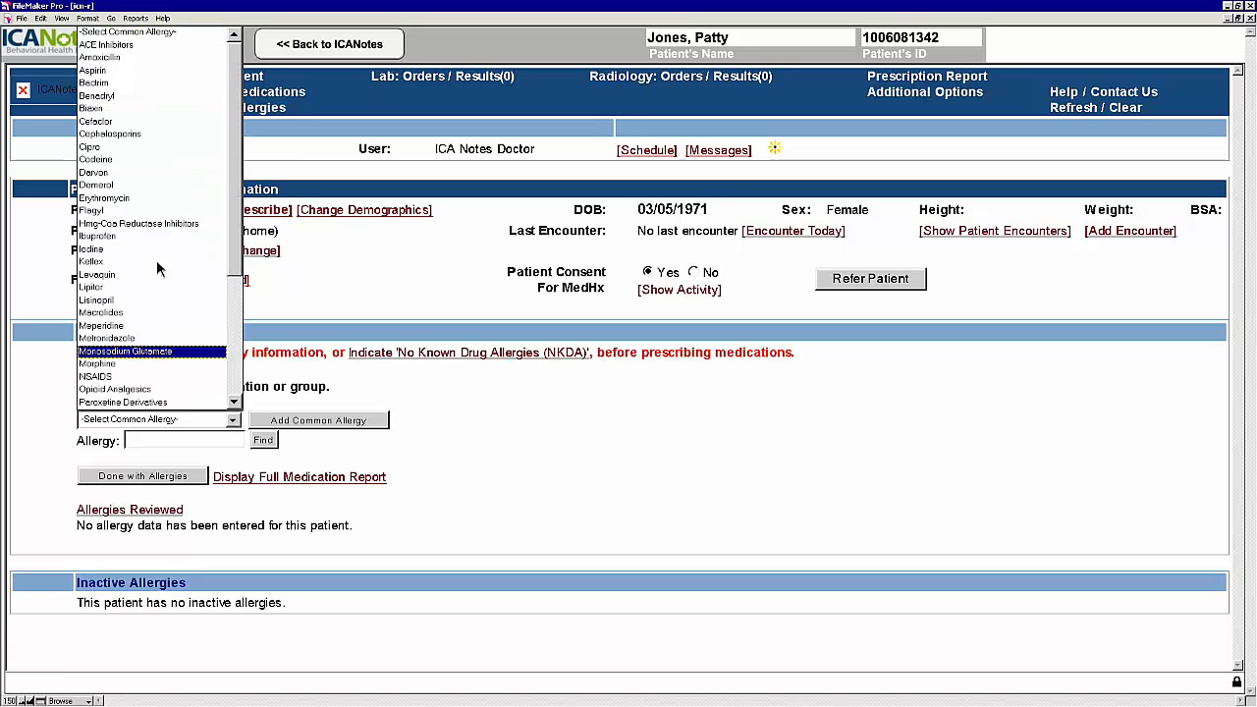
scroll(137, 333, "down", 2)
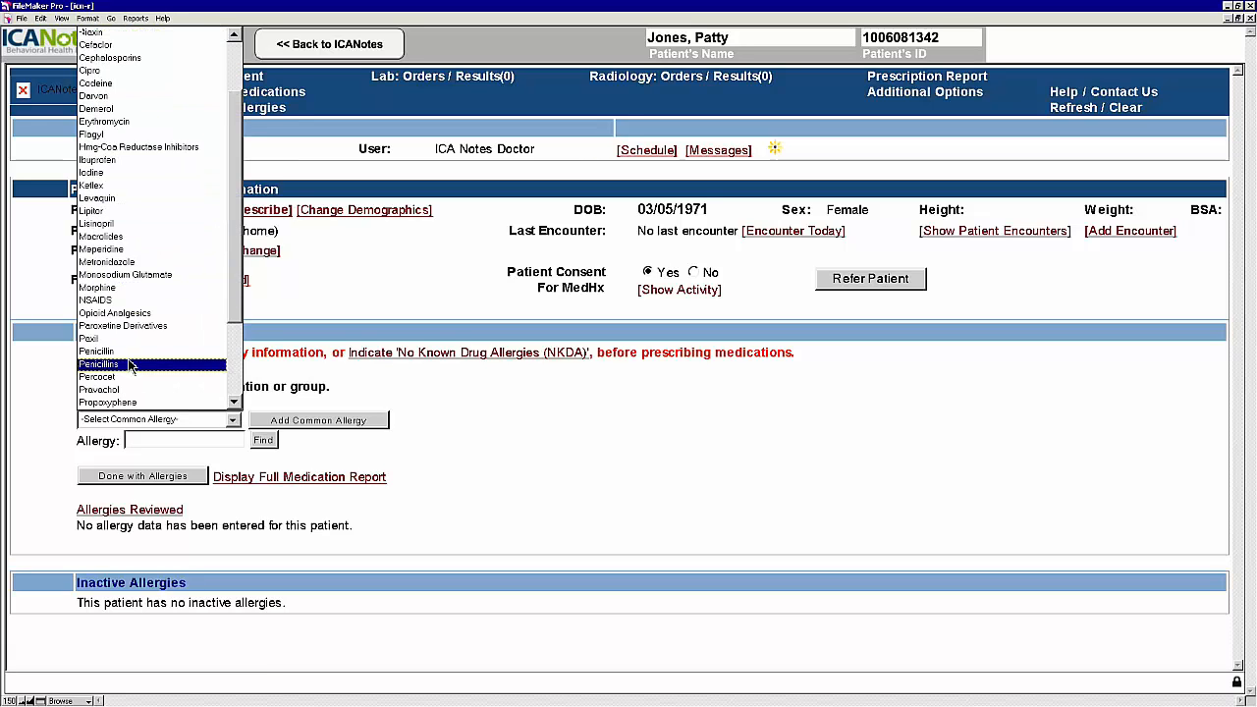
left_click(130, 353)
left_click(325, 422)
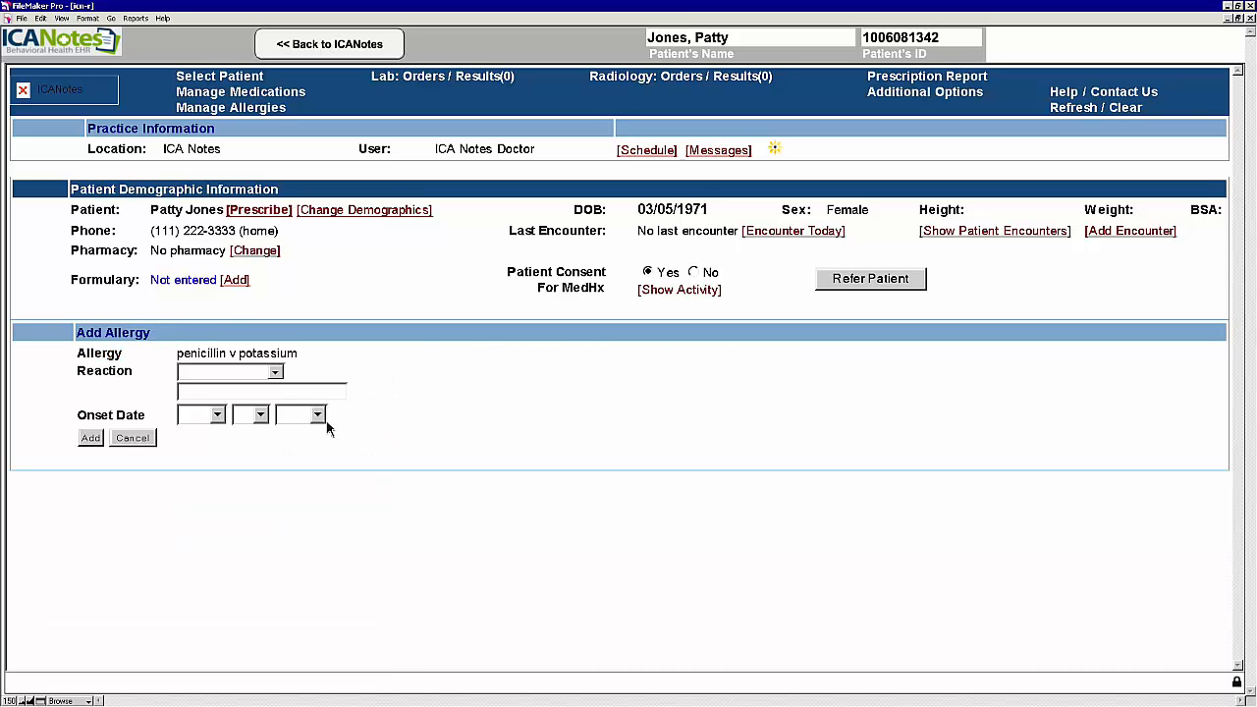
left_click(278, 374)
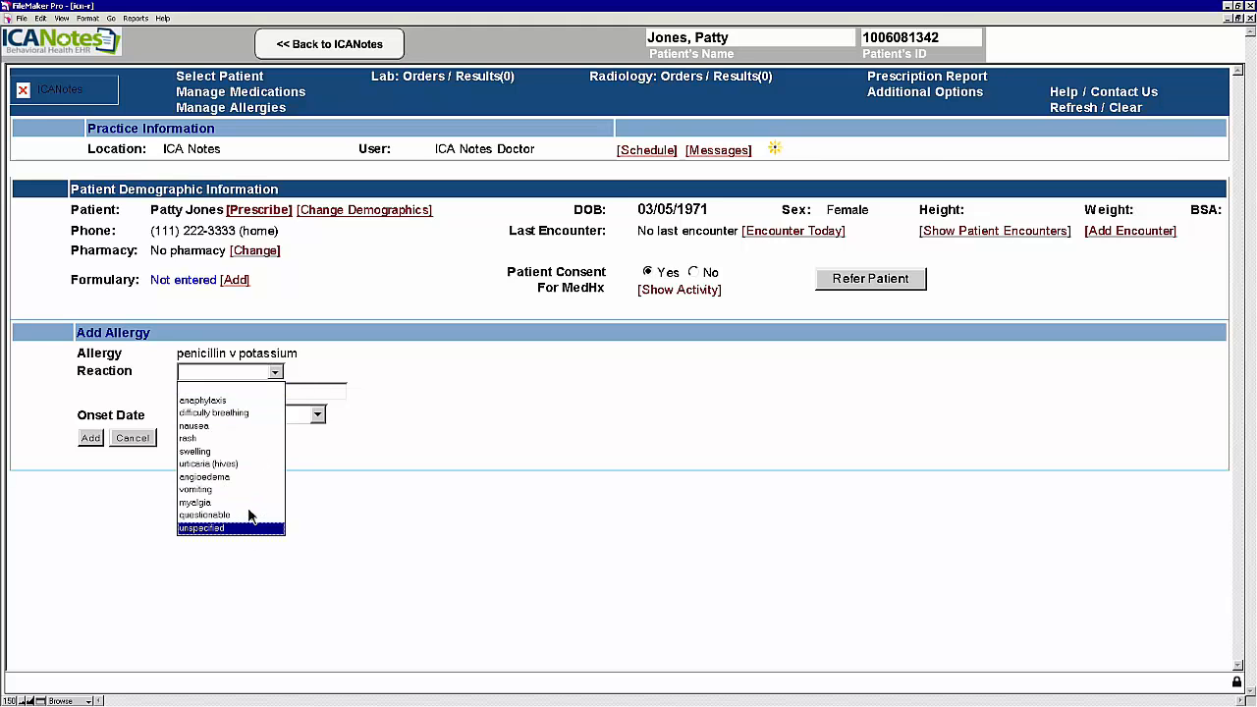
left_click(257, 414)
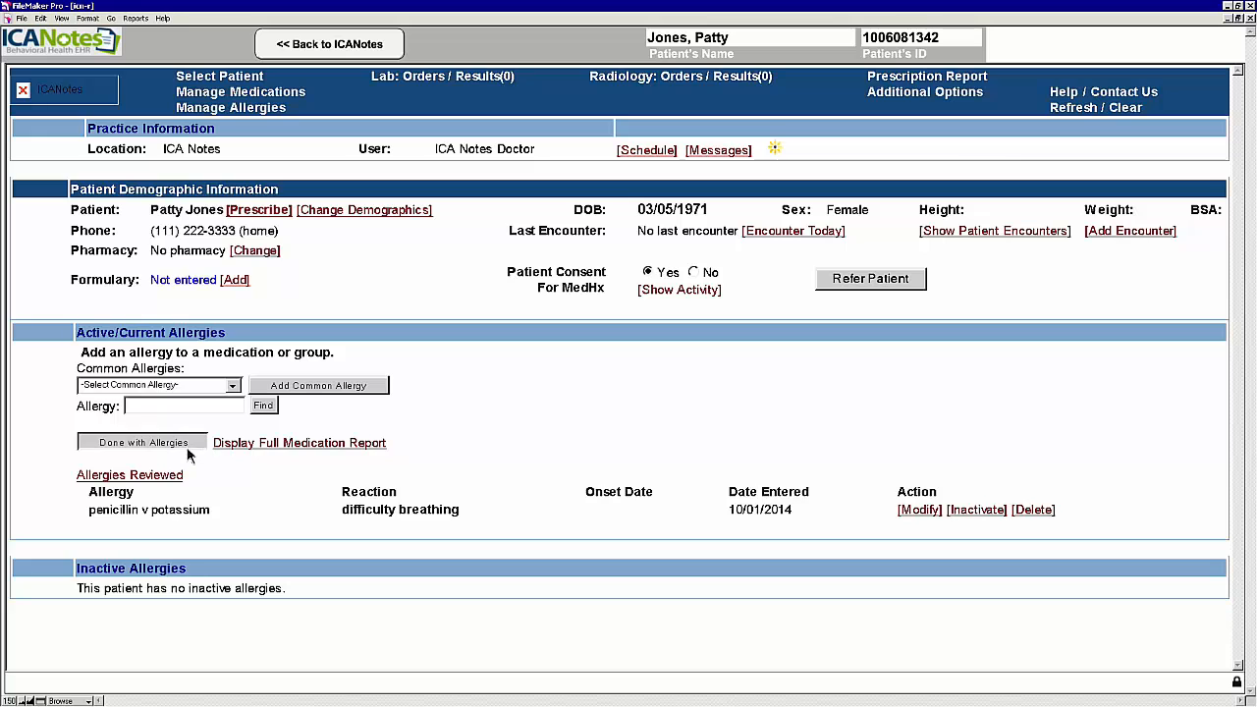
left_click(186, 447)
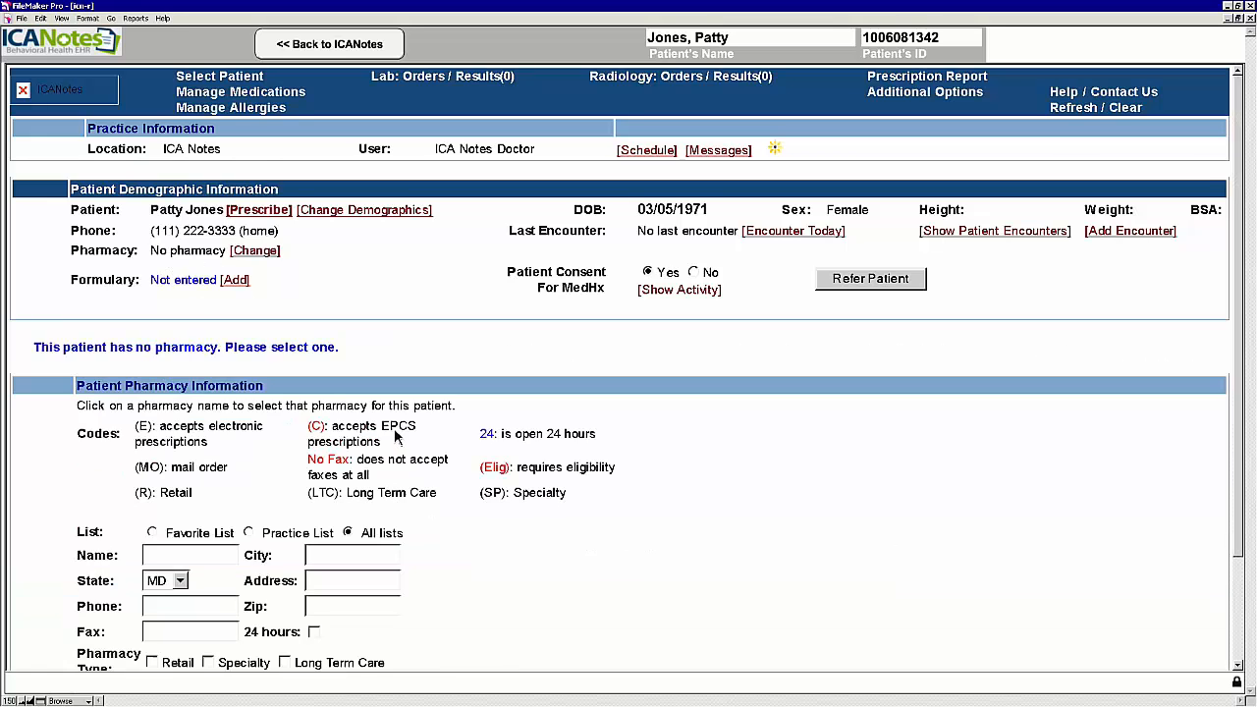
Step: Search pharmacies for 'annapolis' and set Annapolis Professional Pharmacy as the patient's pharmacy
scroll(229, 519, "down", 3)
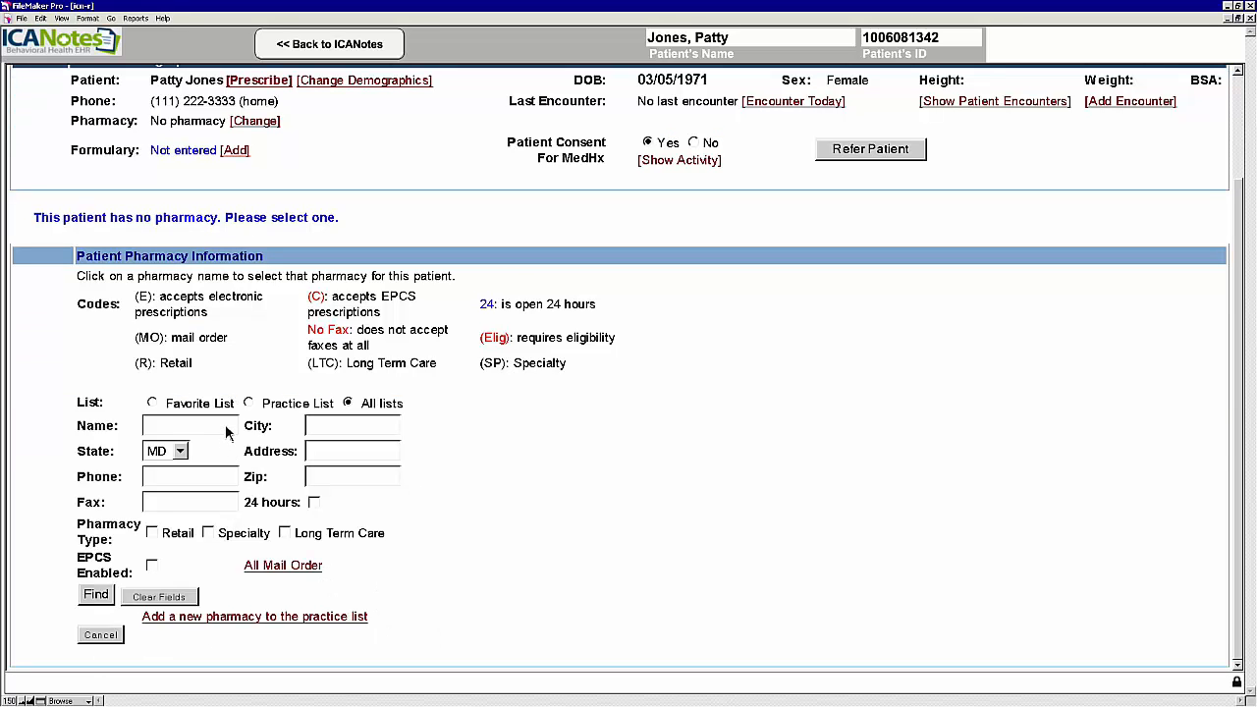
type("annapolis")
left_click(95, 594)
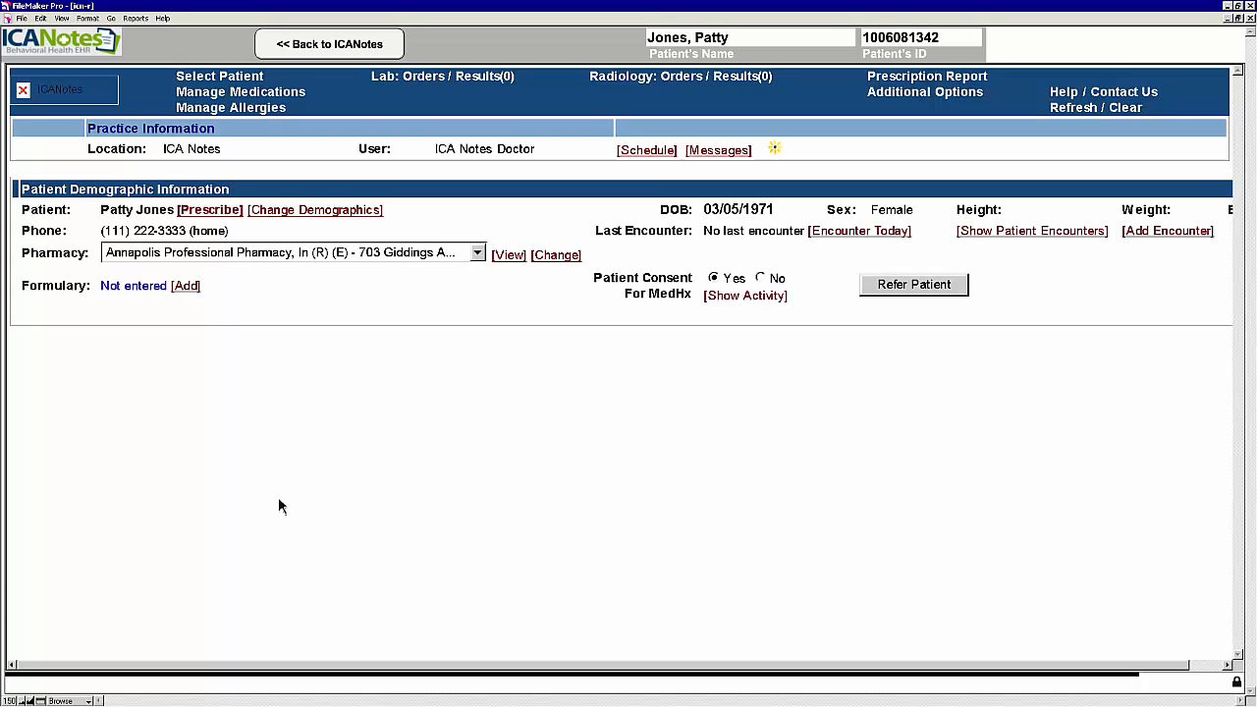
Step: Start a prescription from the Abilify 15 mg once a day #30 favorite
left_click(786, 463)
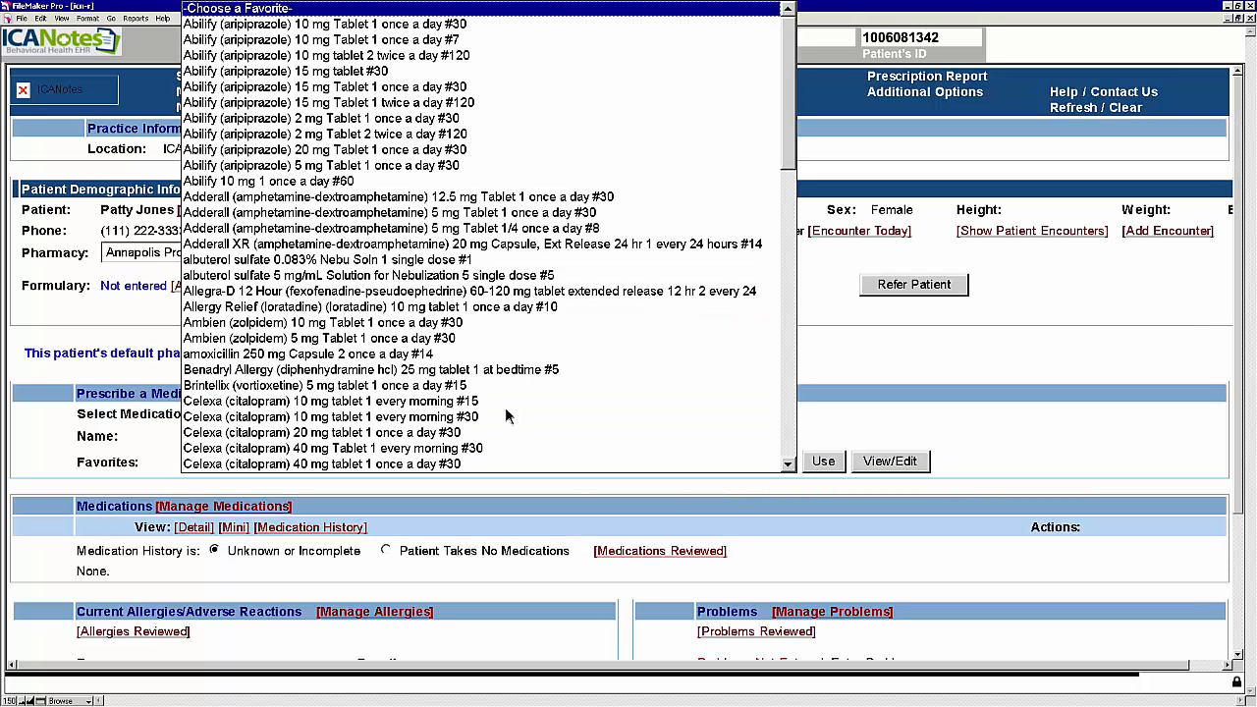
left_click(787, 463)
left_click(786, 463)
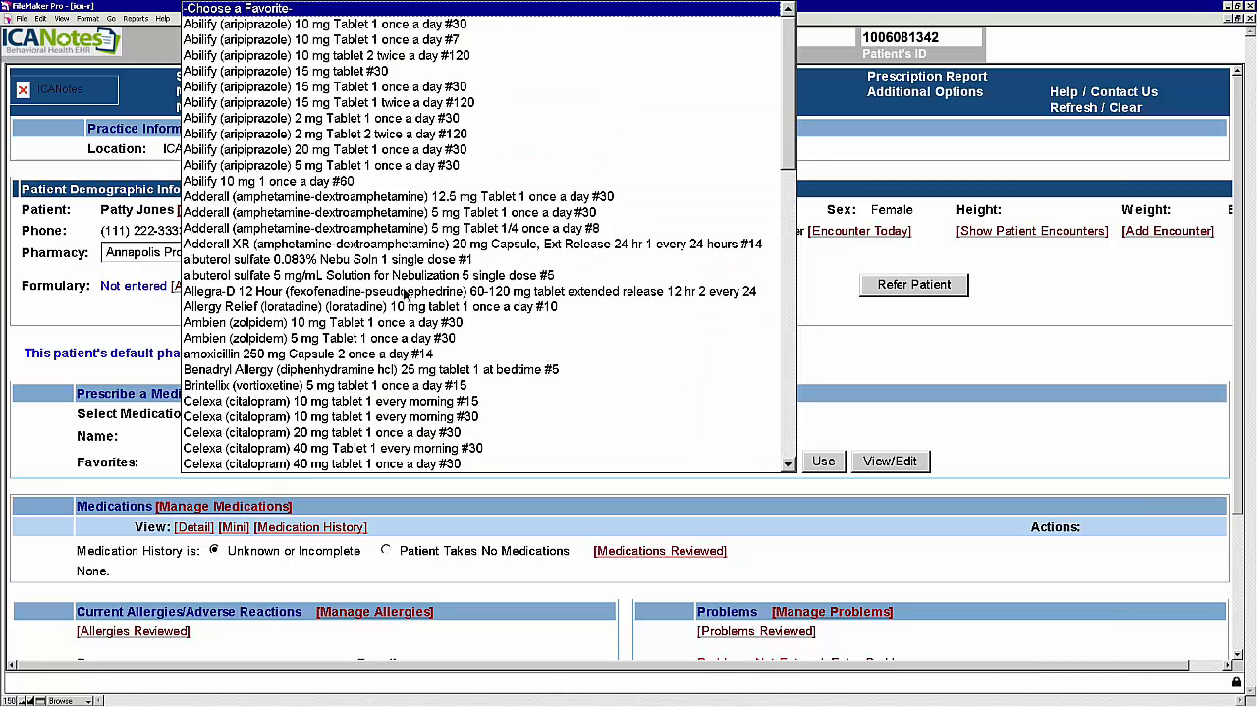
left_click(270, 87)
left_click(823, 463)
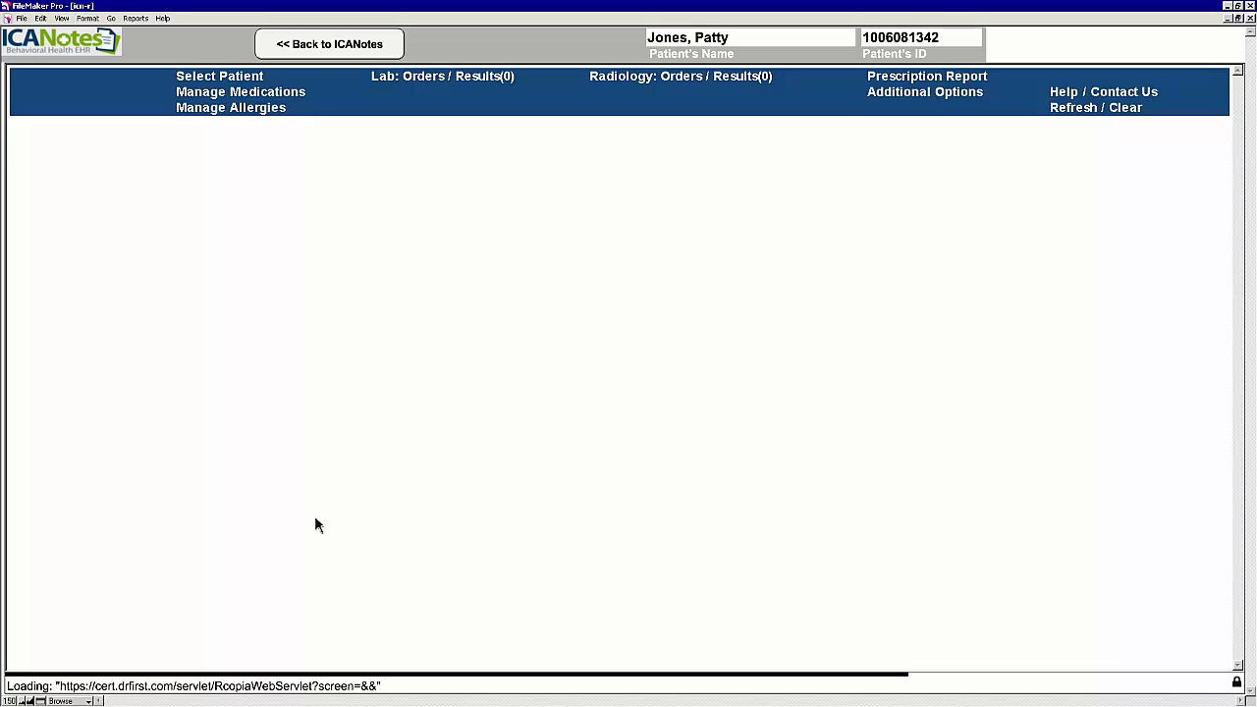
Step: Enter the signature password and send the Abilify prescription to the pharmacy
scroll(315, 517, "down", 4)
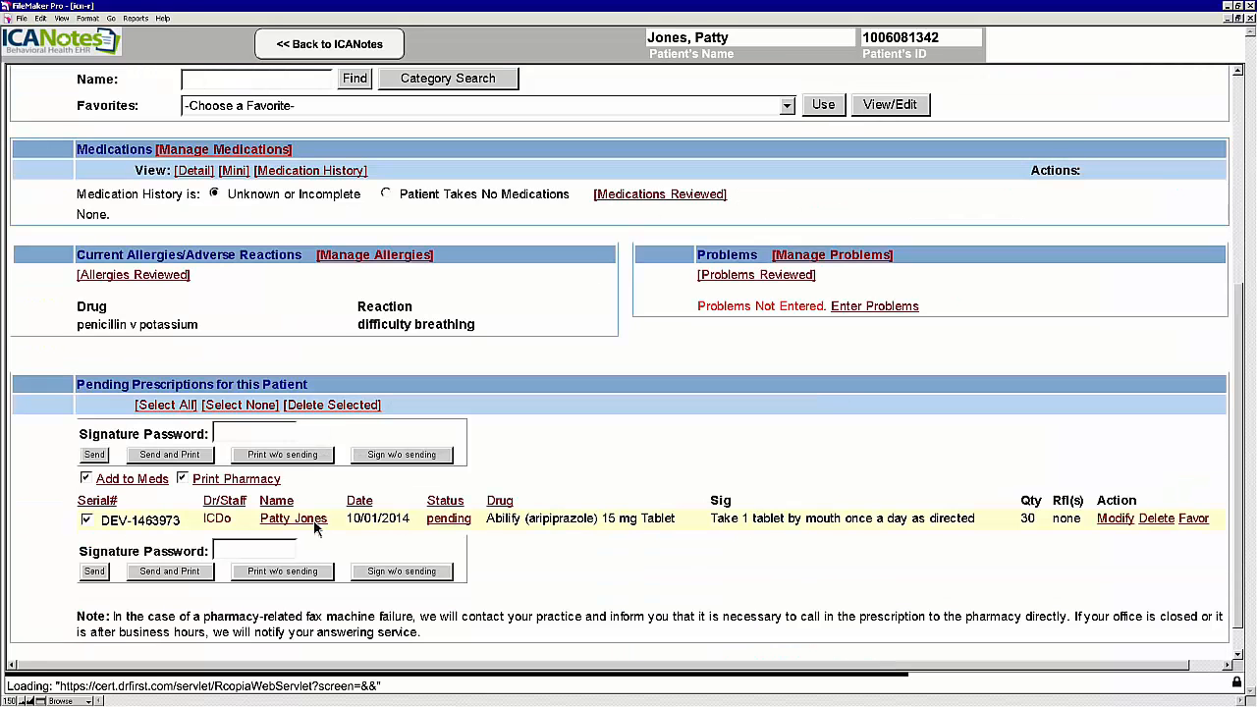
left_click(226, 394)
type("ica")
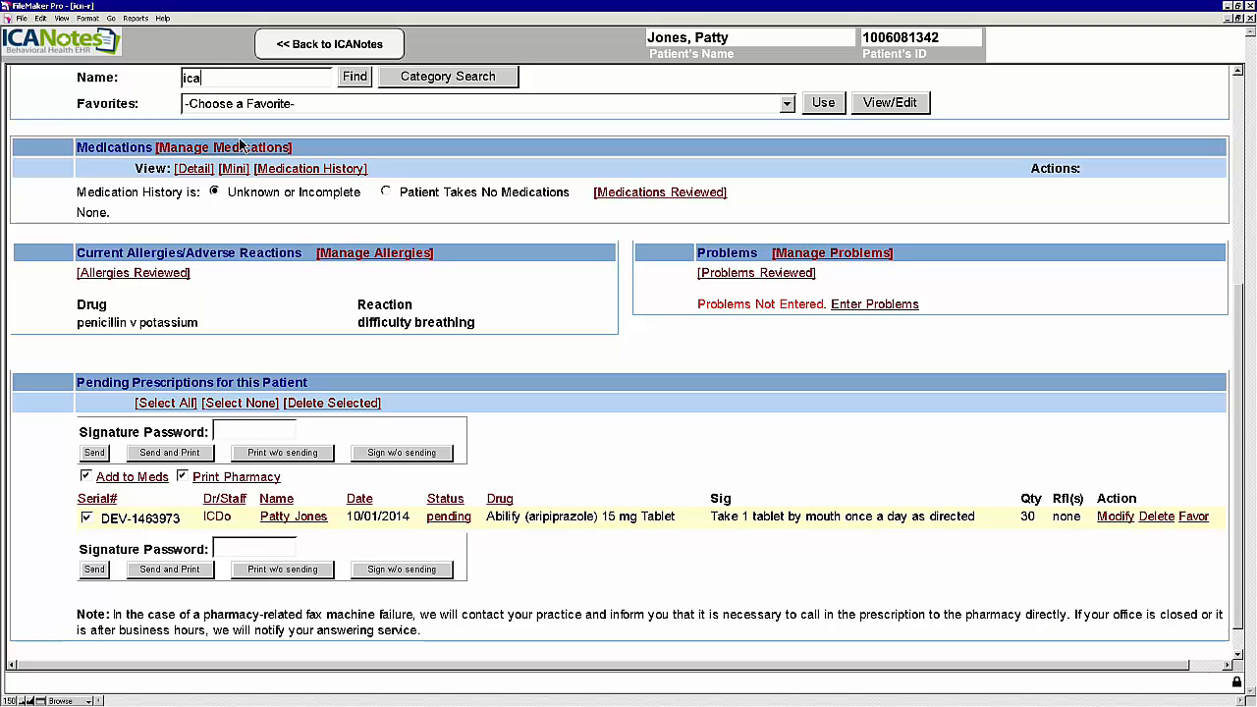
key("BackSpace")
key("BackSpace")
key("BackSpace")
left_click(257, 432)
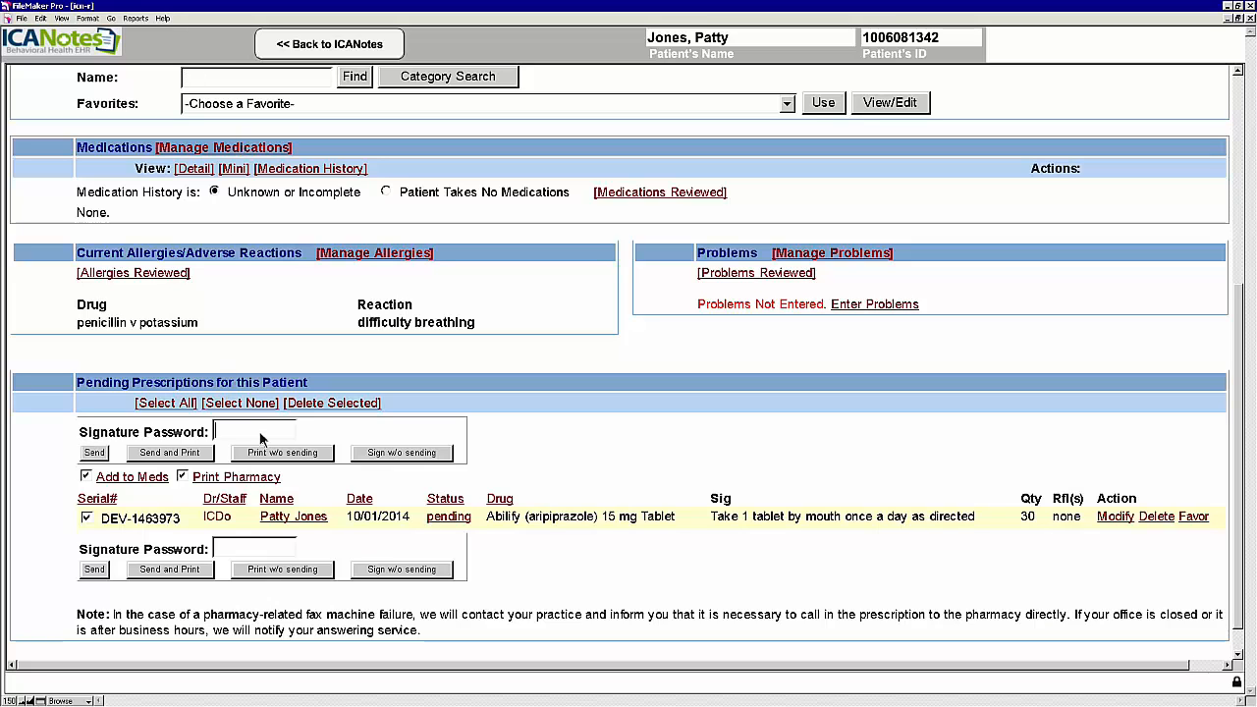
type("••••••")
left_click(96, 454)
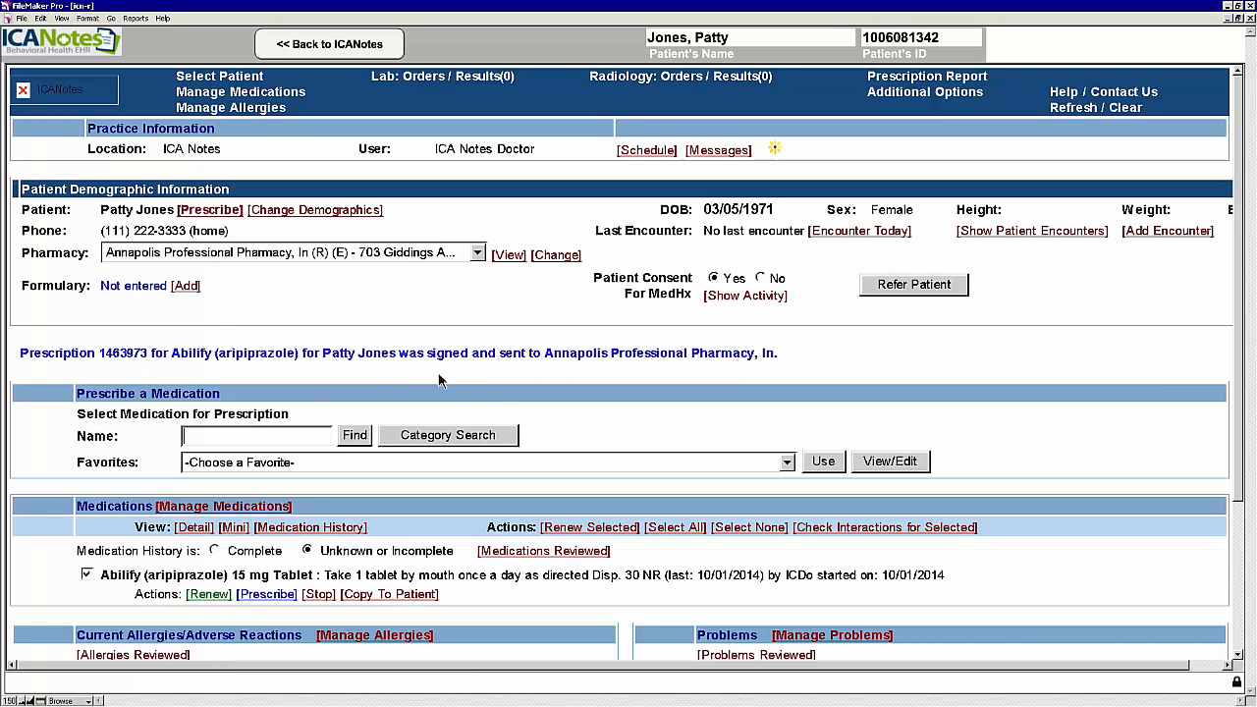
Step: Leave e-prescribing for the note and open the Clinical Order Sheet from Finish Initial
left_click(333, 45)
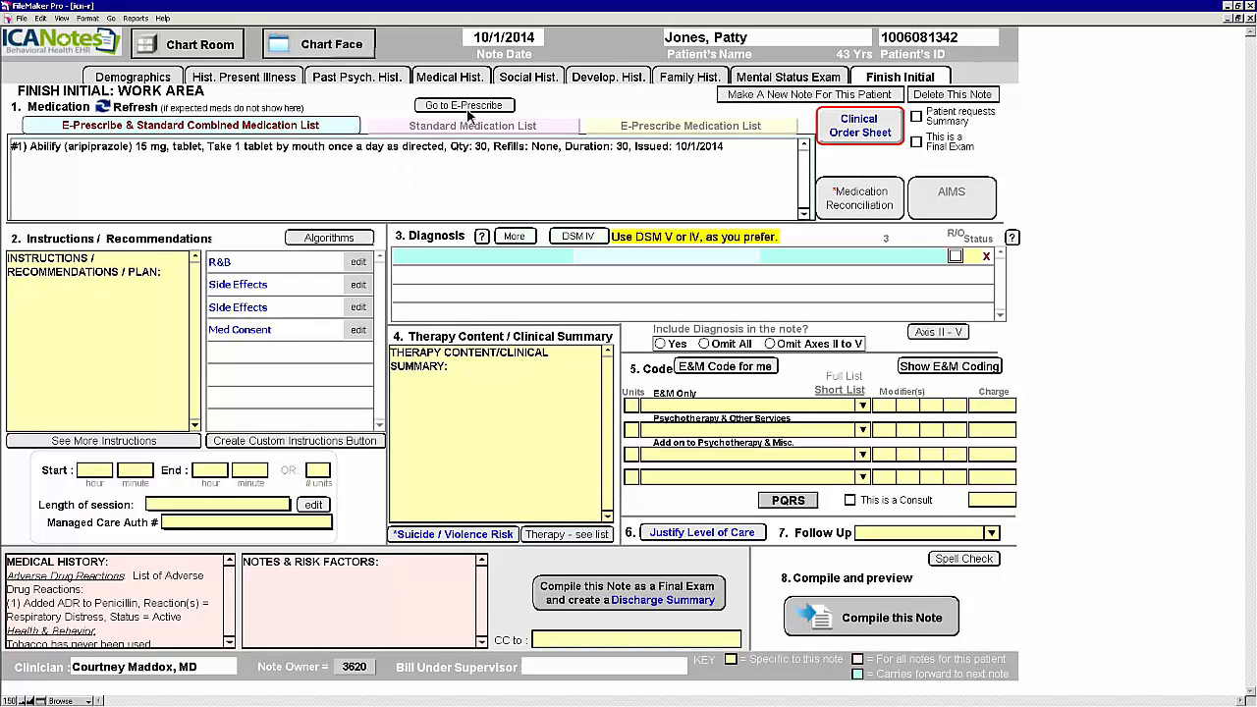
left_click(875, 133)
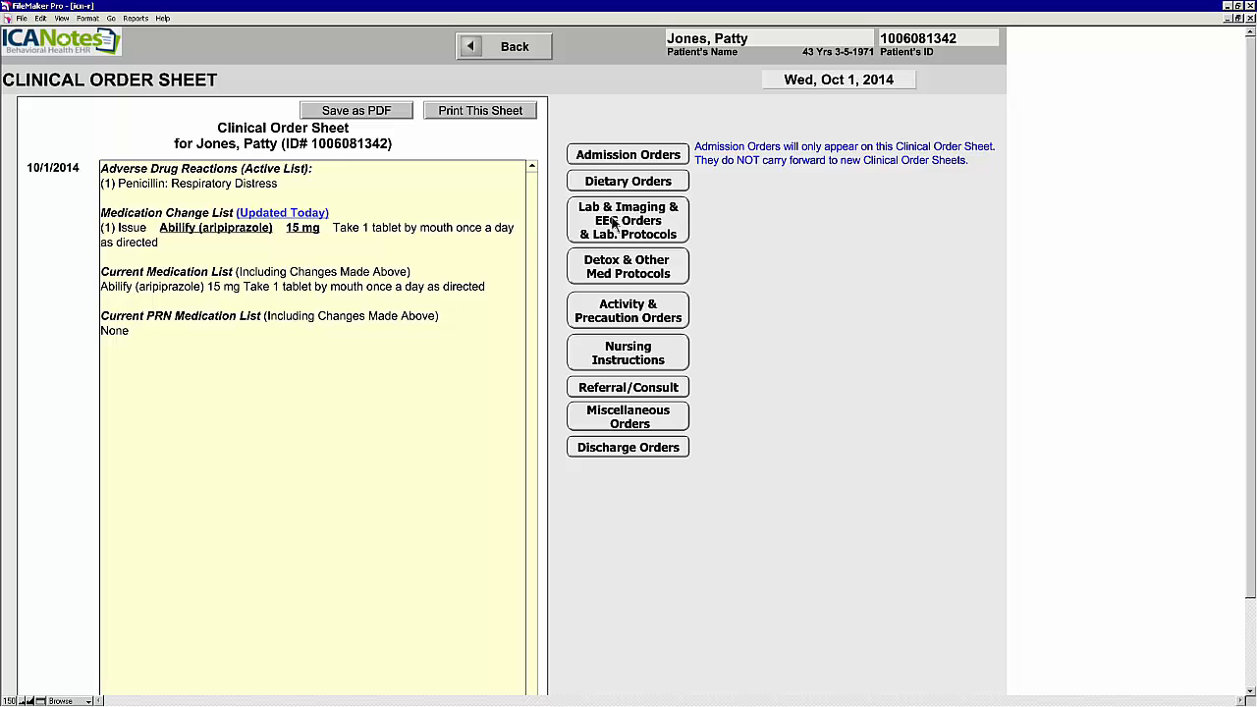
Step: Order a Lithium Level lab test, Routine, Once
left_click(643, 217)
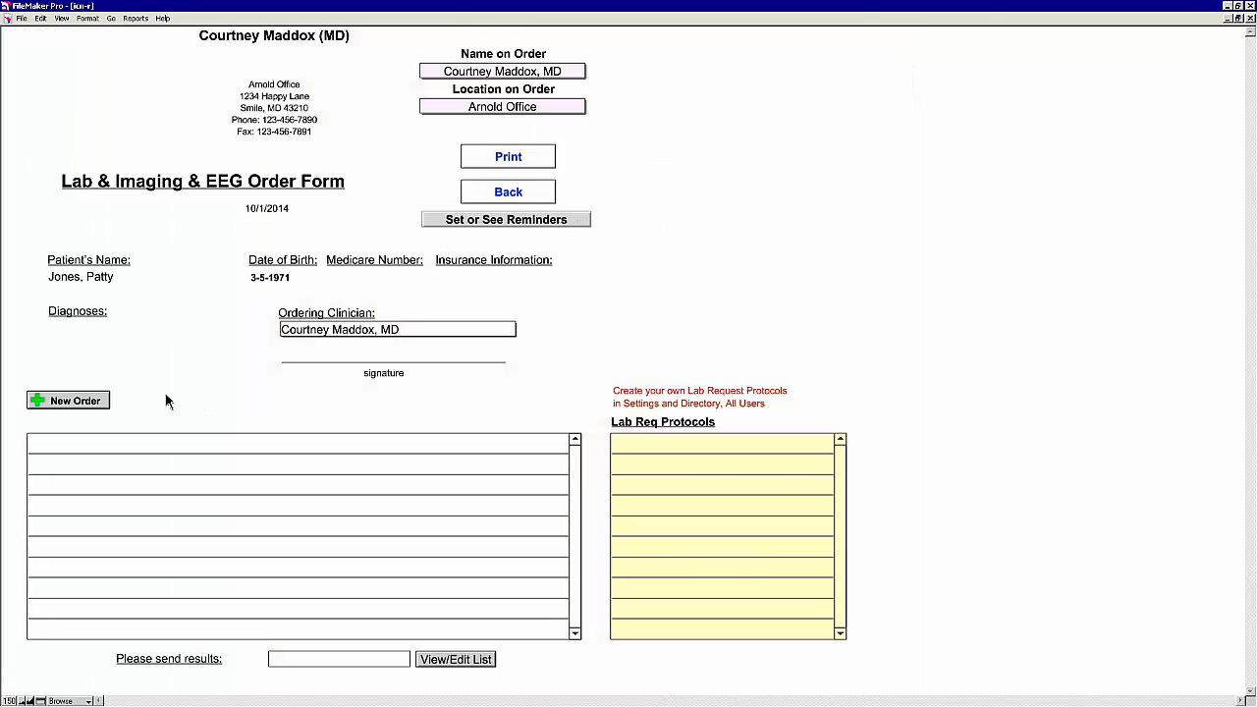
left_click(74, 403)
left_click(194, 198)
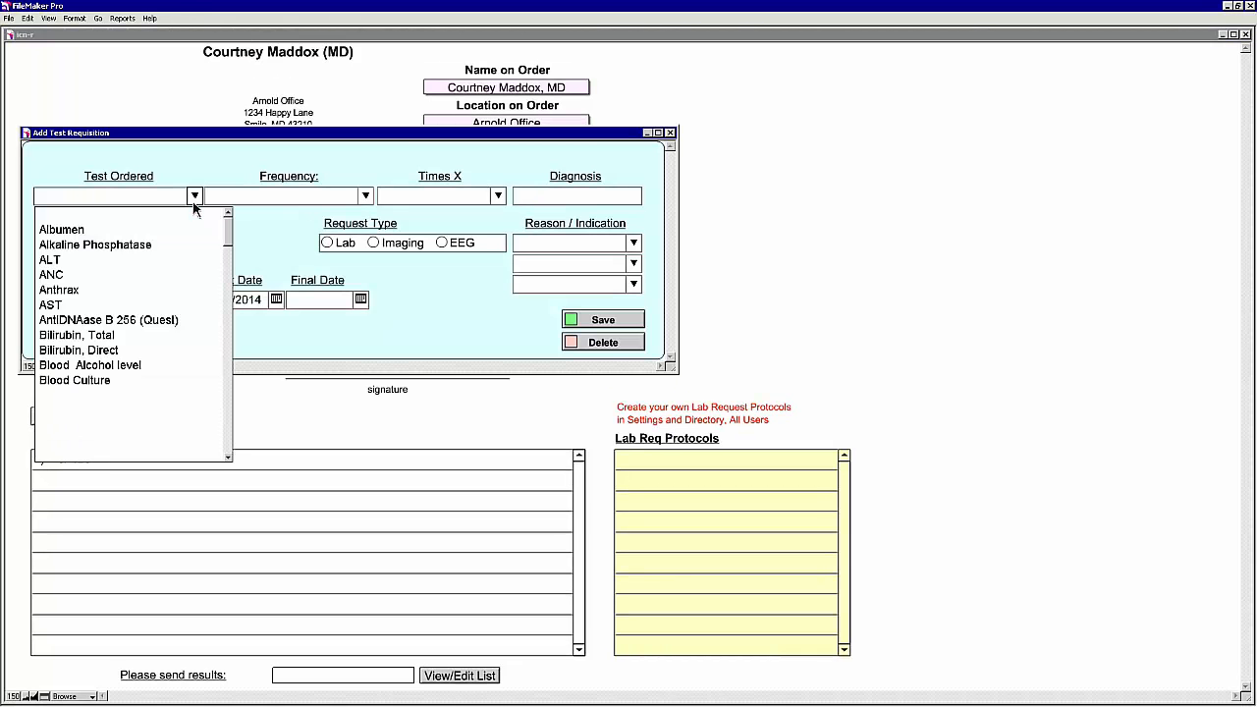
scroll(94, 377, "down", 4)
scroll(94, 378, "down", 15)
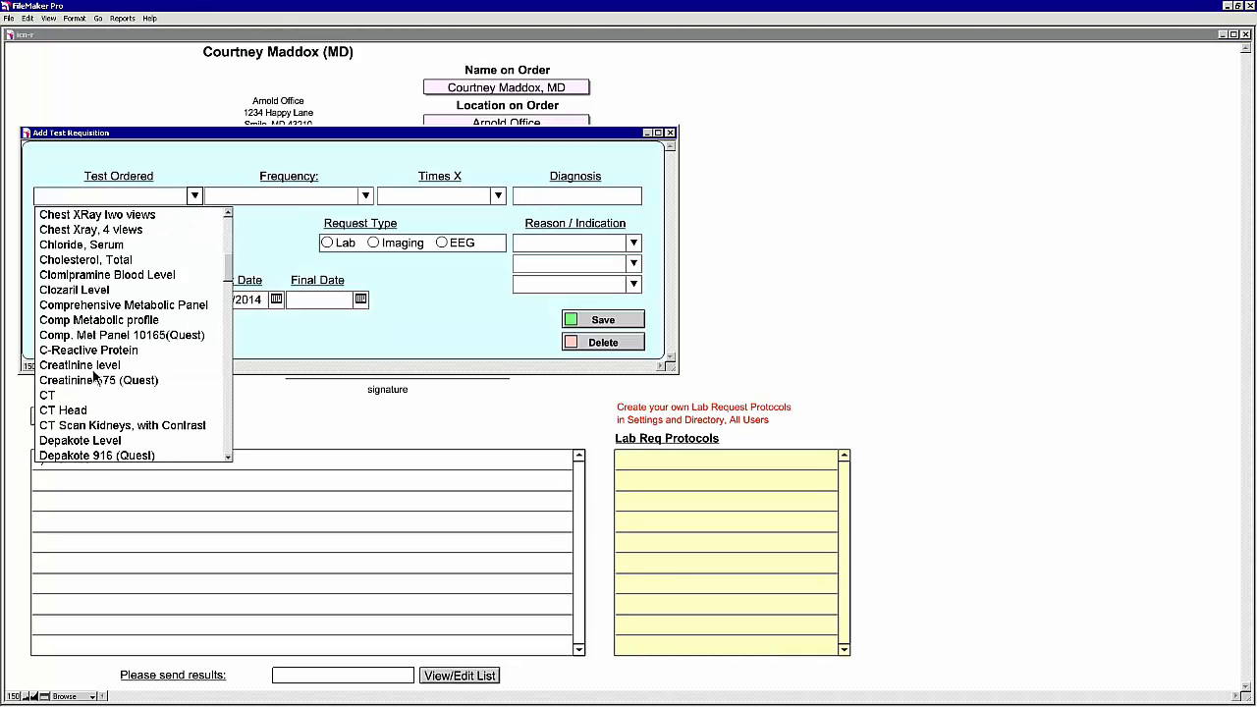
scroll(93, 378, "down", 2)
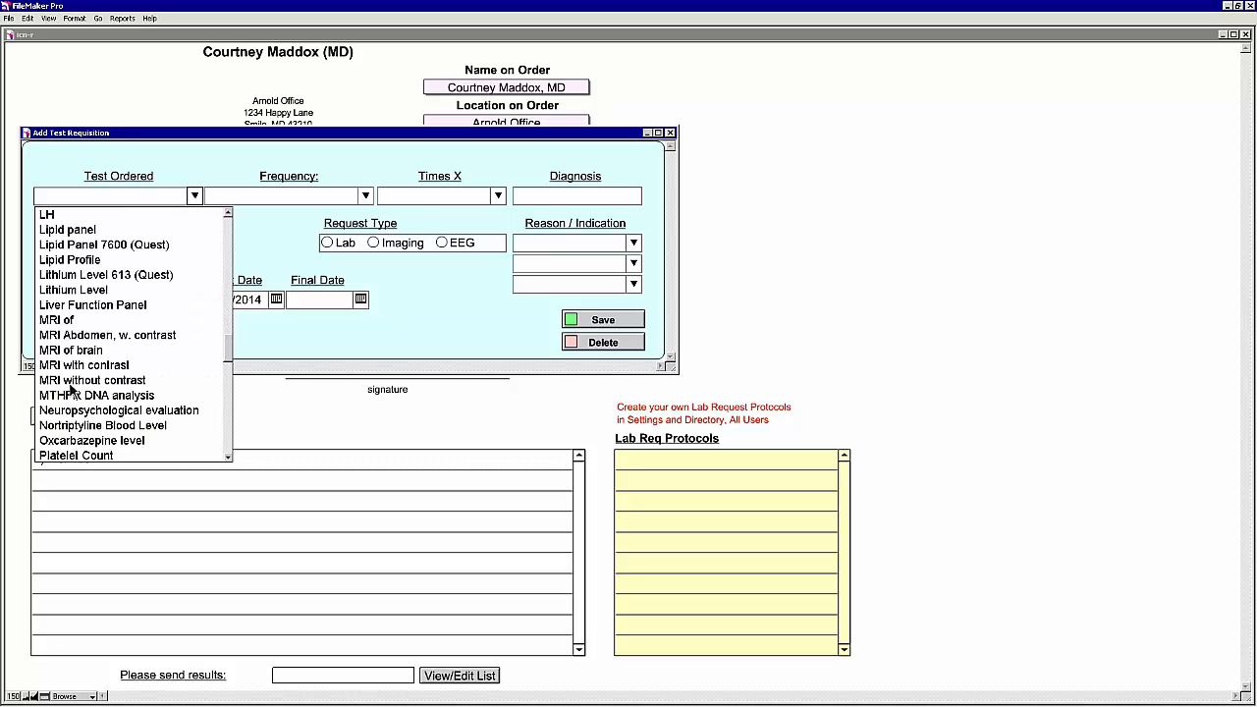
left_click(89, 290)
left_click(365, 196)
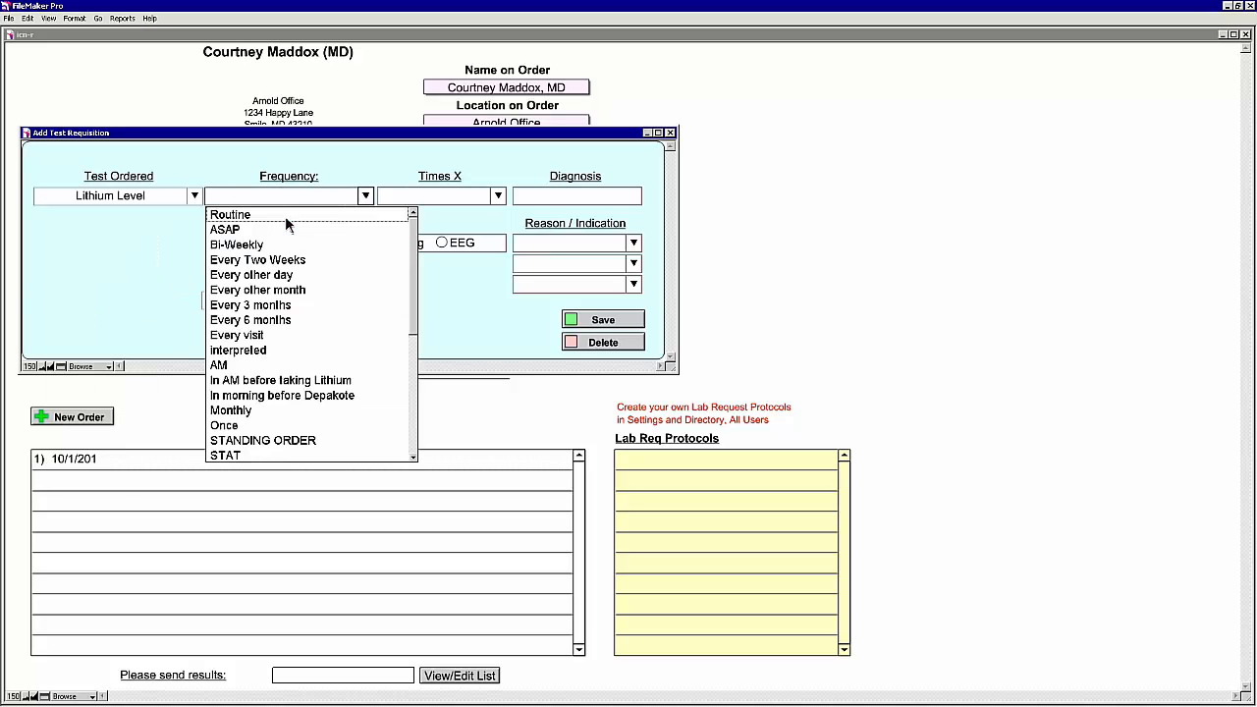
left_click(285, 212)
left_click(439, 197)
left_click(436, 218)
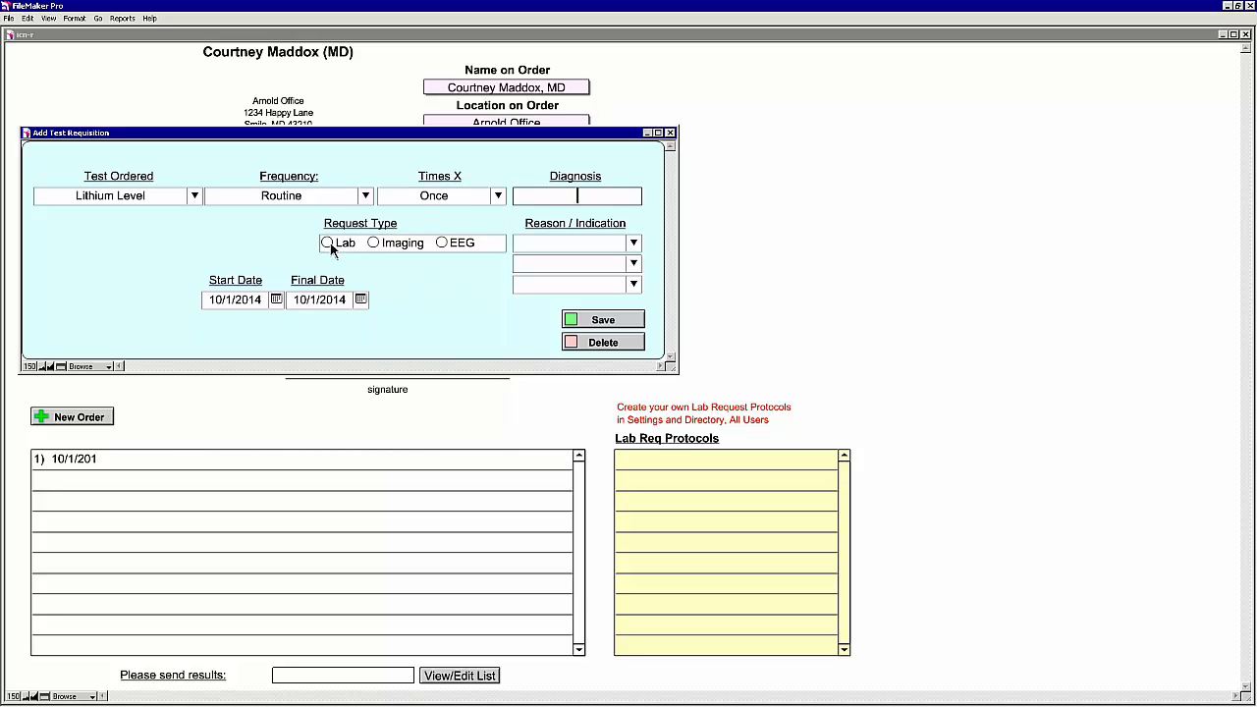
left_click(331, 247)
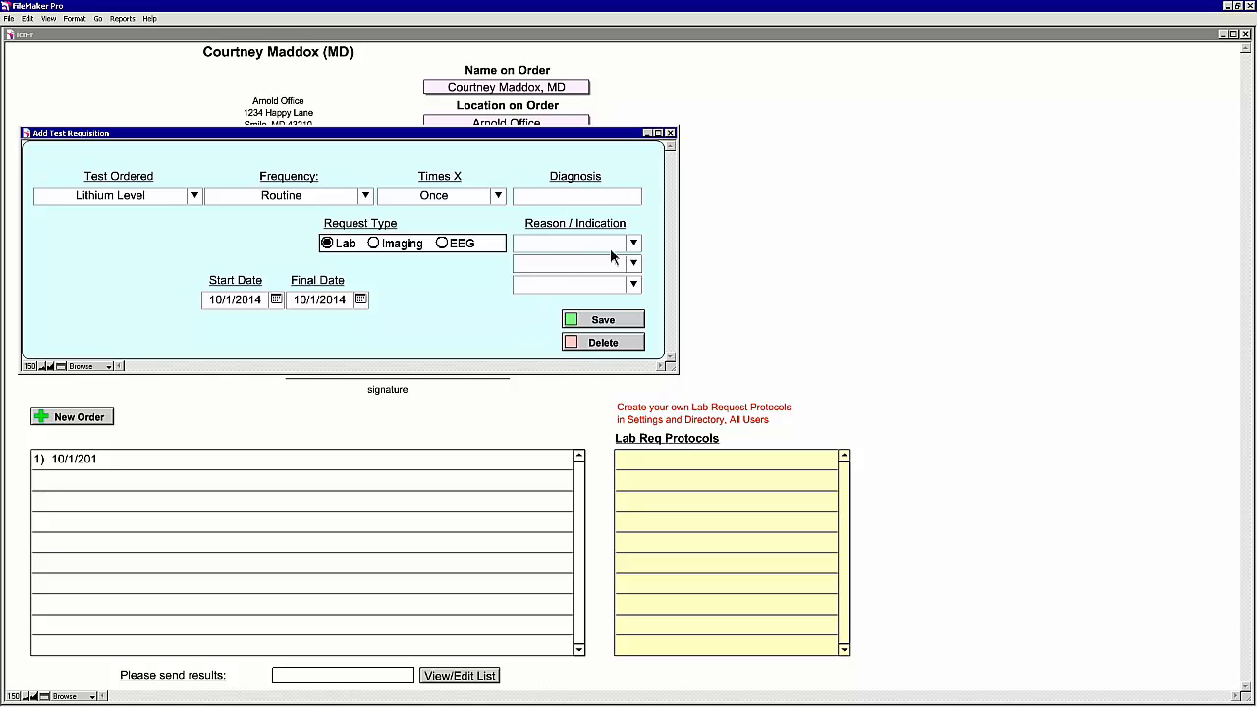
left_click(608, 323)
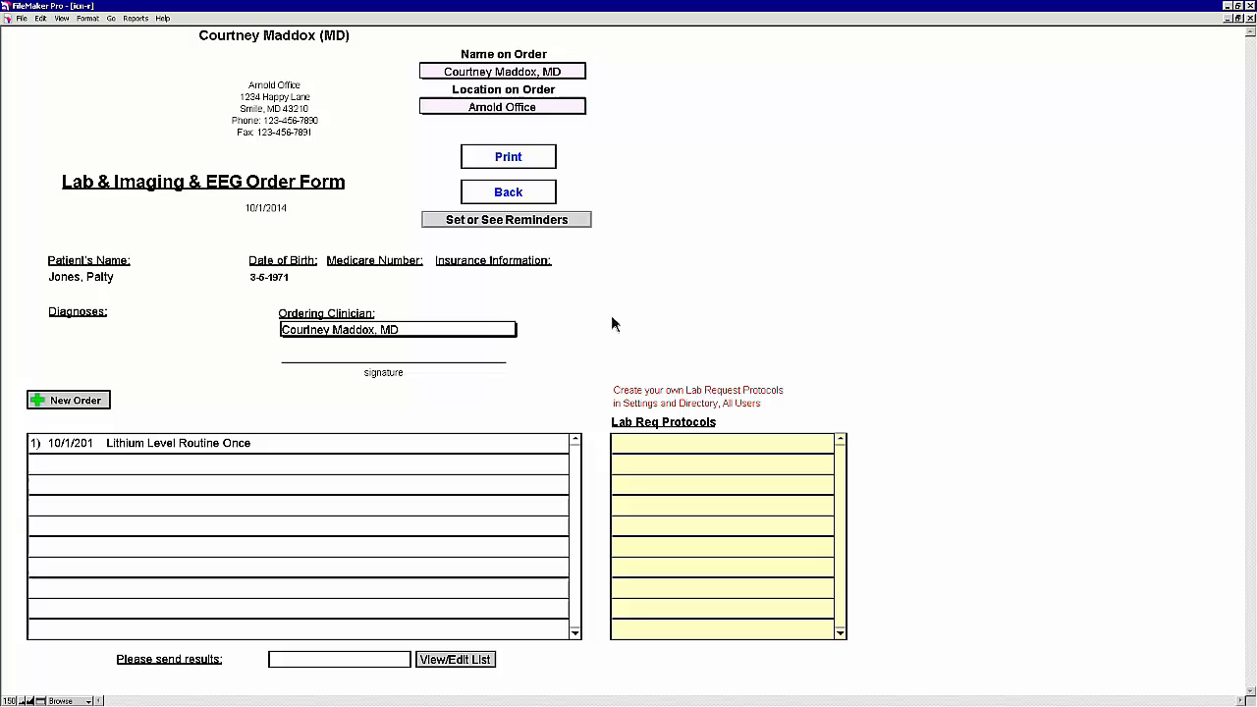
Step: Order a CT imaging study, Routine, Once
left_click(84, 409)
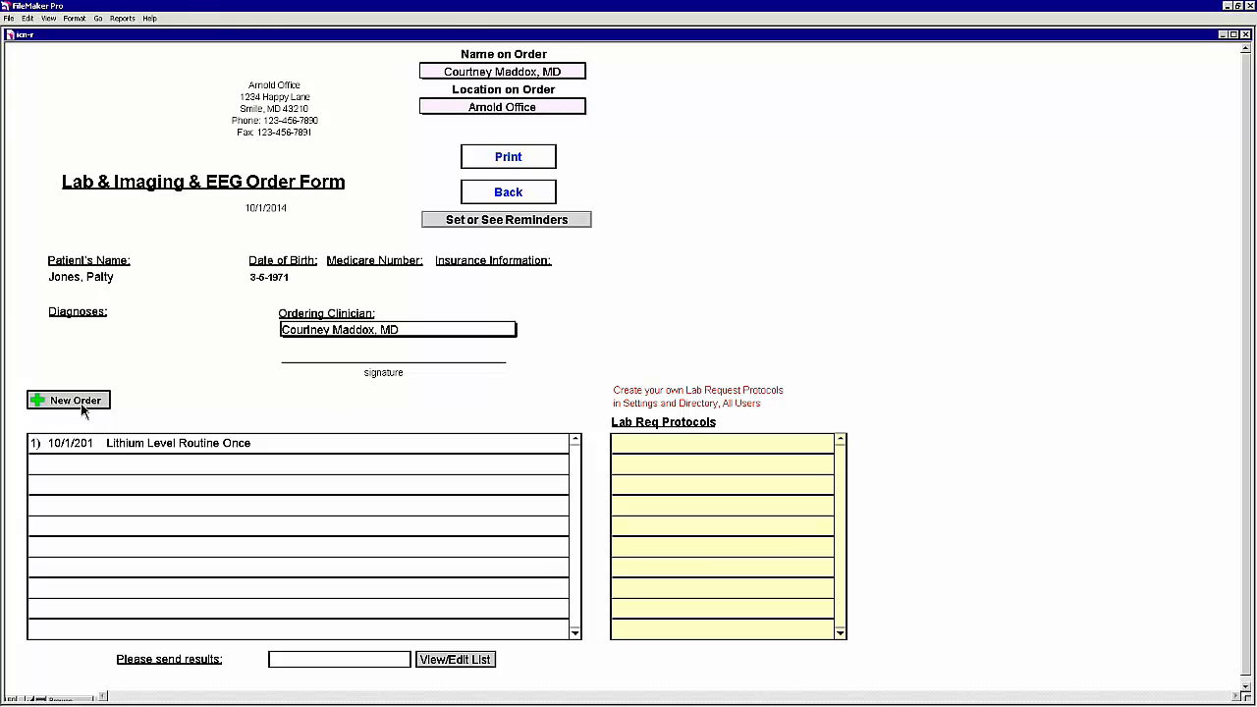
left_click(195, 196)
scroll(163, 351, "down", 10)
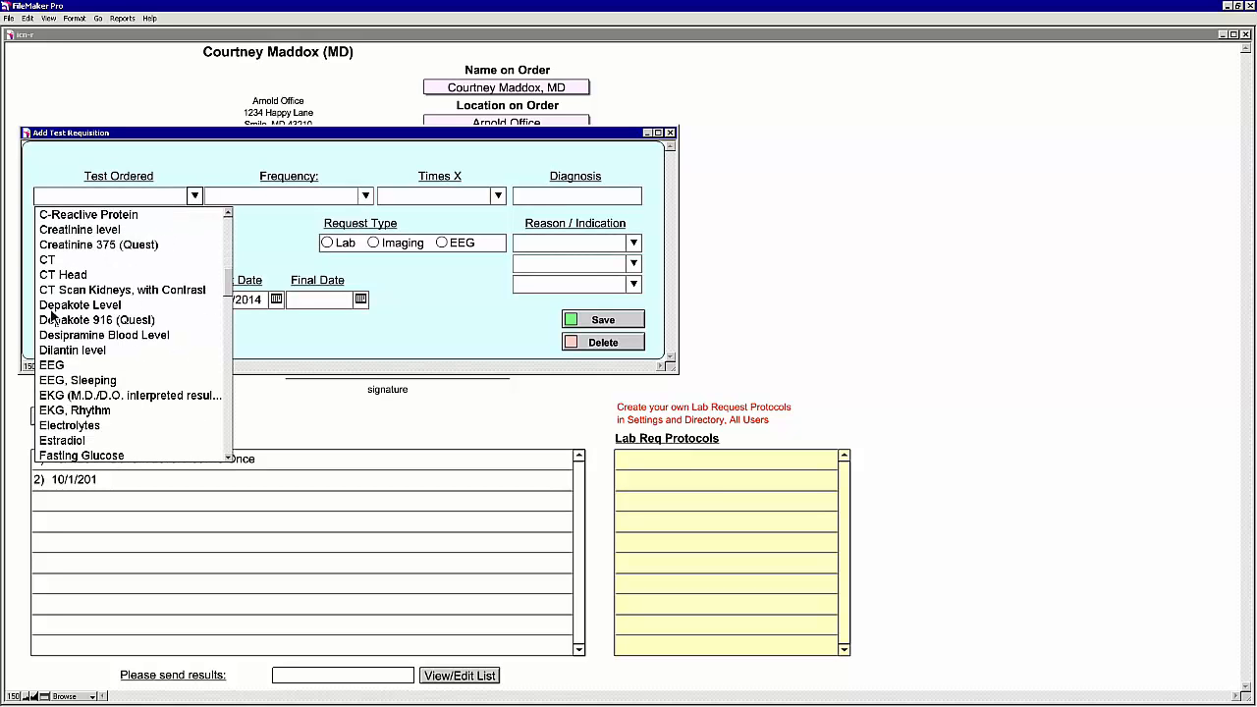
left_click(57, 259)
left_click(364, 197)
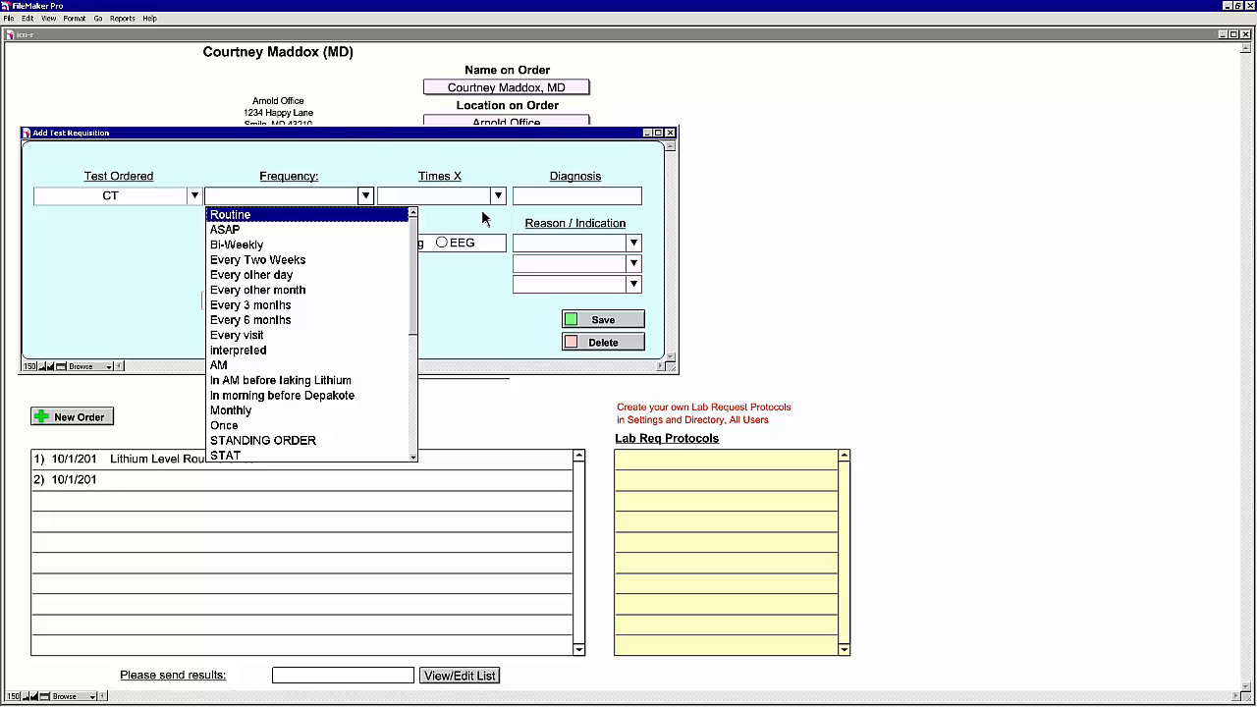
key("Tab")
key("Tab")
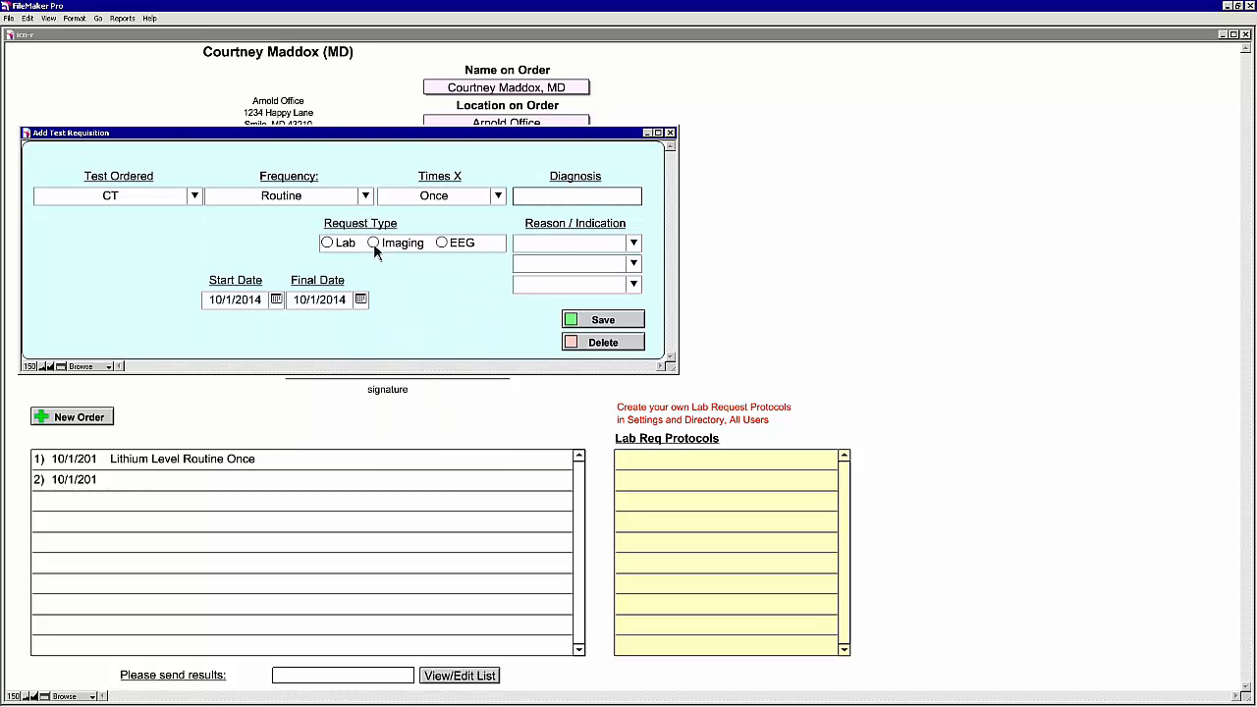
left_click(373, 242)
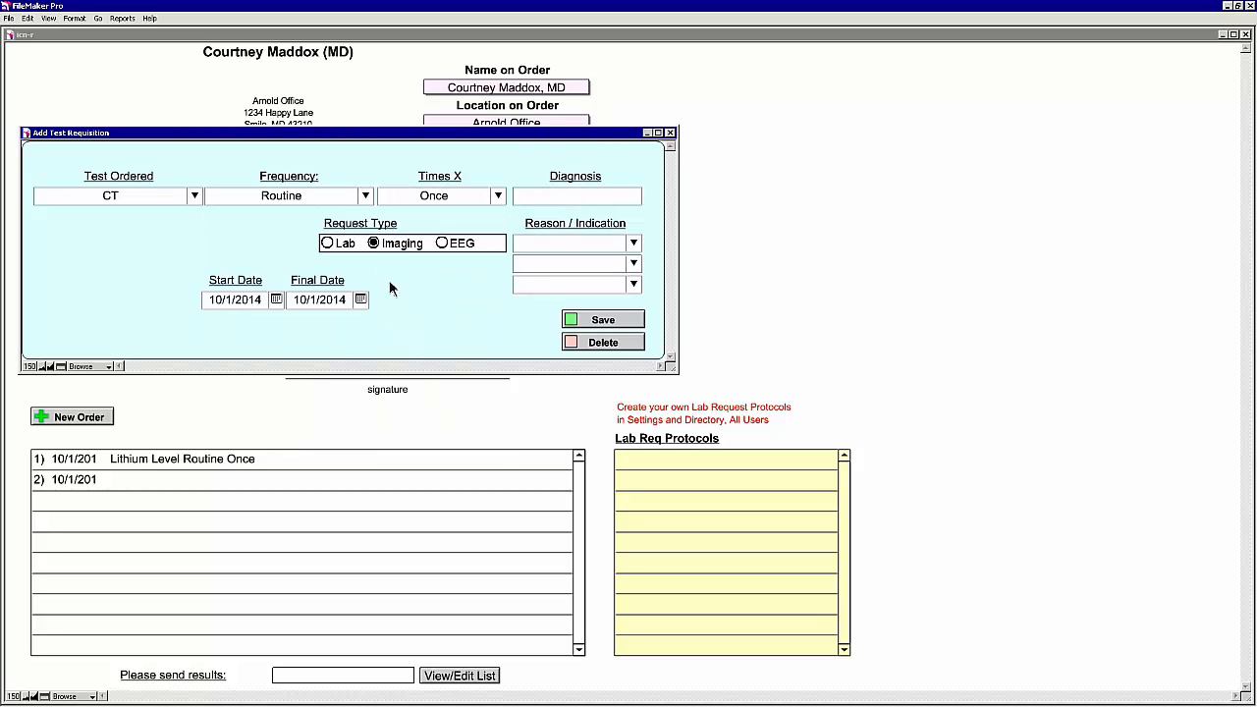
left_click(617, 320)
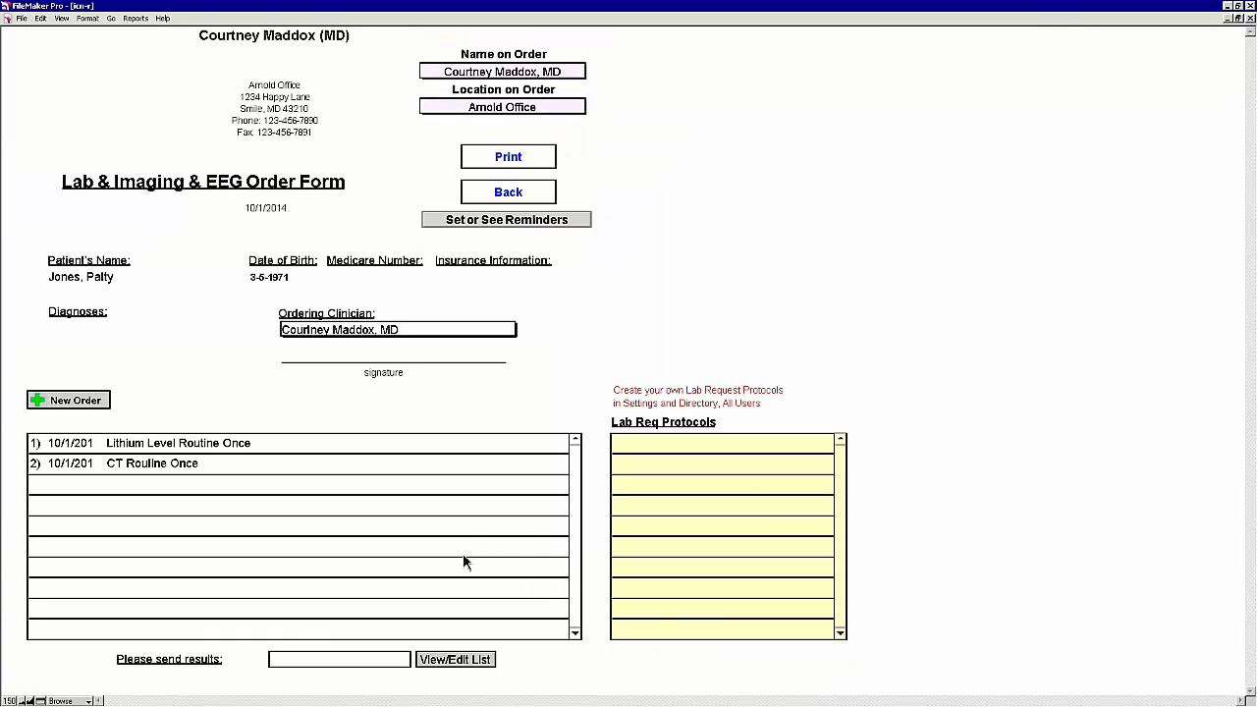
Step: Go back twice to the Finish Initial work area and open Medication Reconciliation
left_click(525, 190)
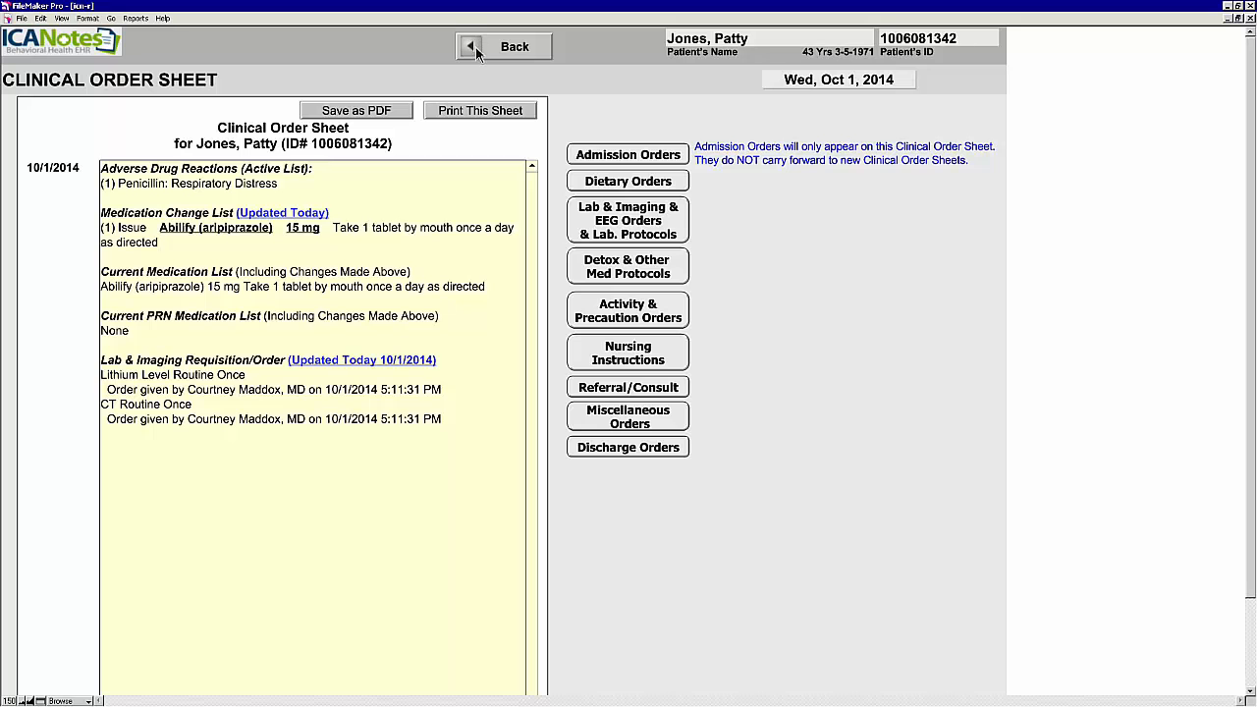
left_click(514, 47)
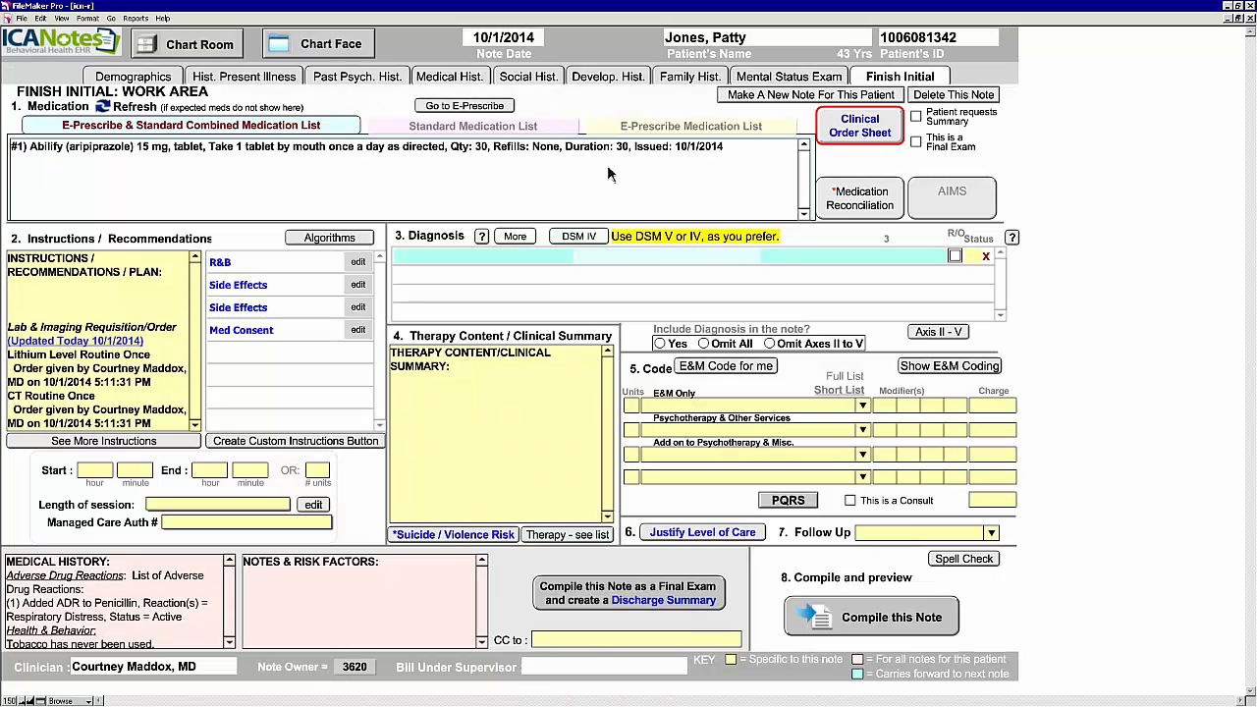
left_click(873, 211)
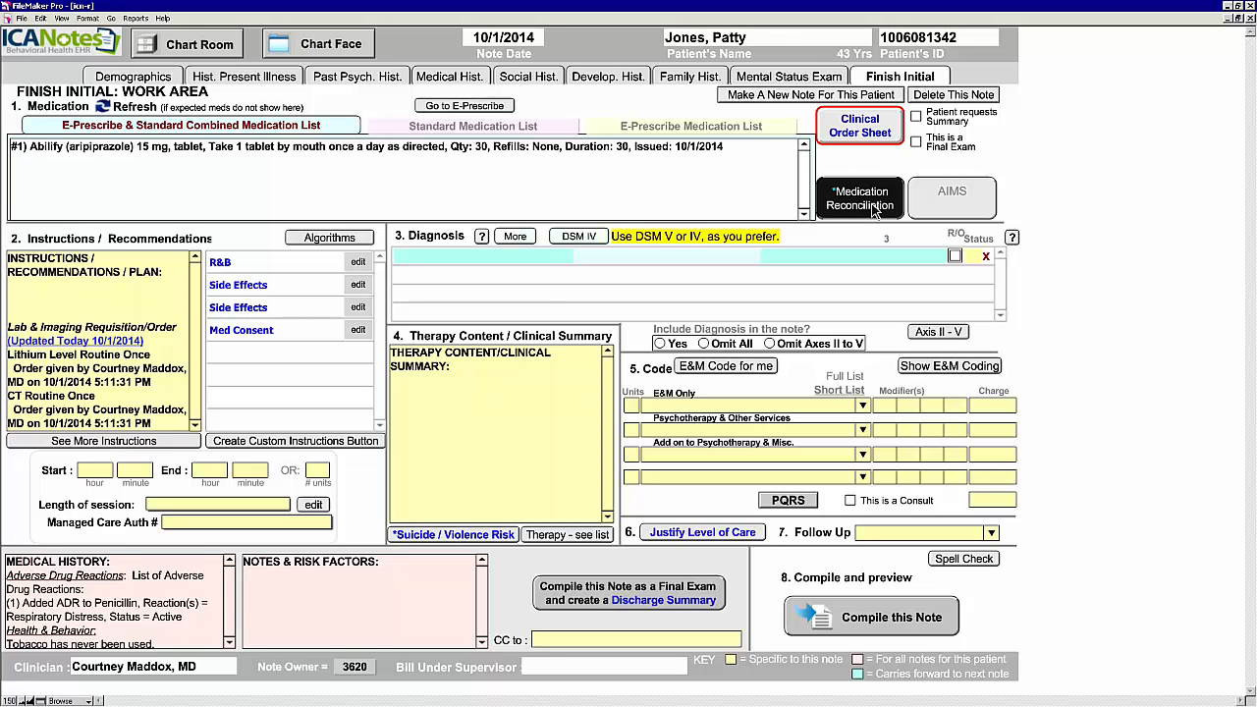
left_click(872, 200)
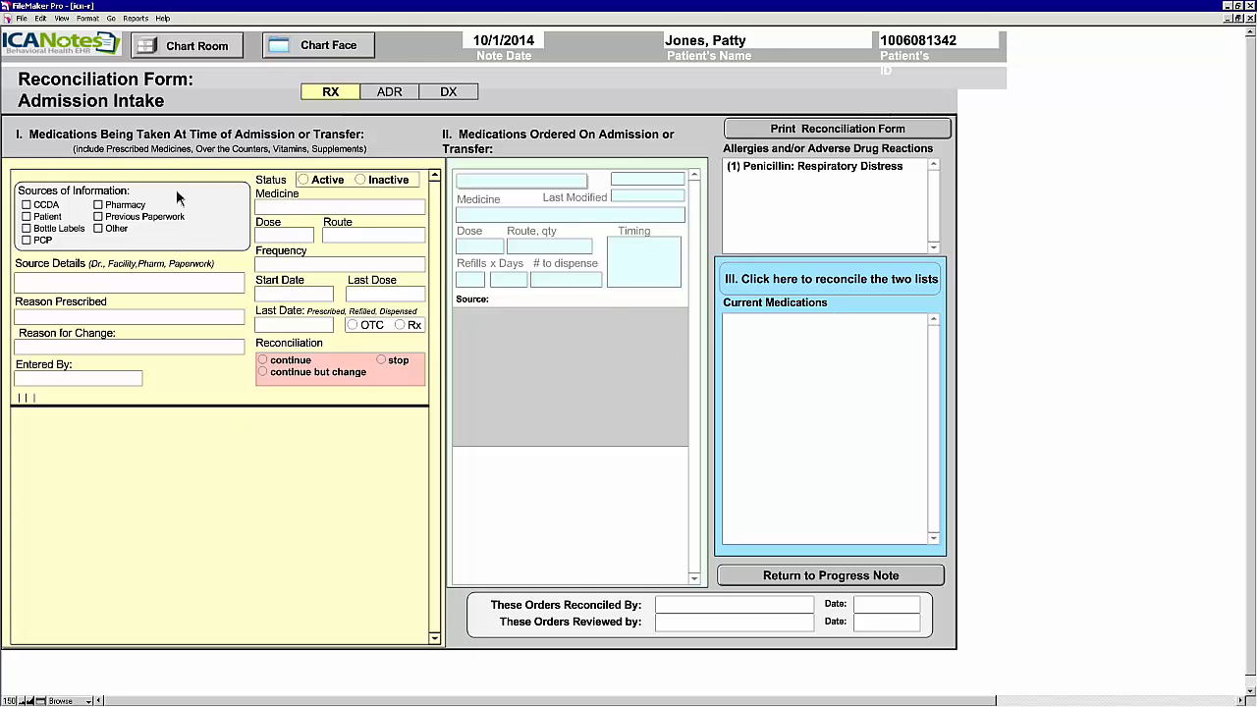
Step: Mark Patient as source, enter the user's initials, and add Abilify 15 mg PO QAM
left_click(28, 217)
left_click(29, 216)
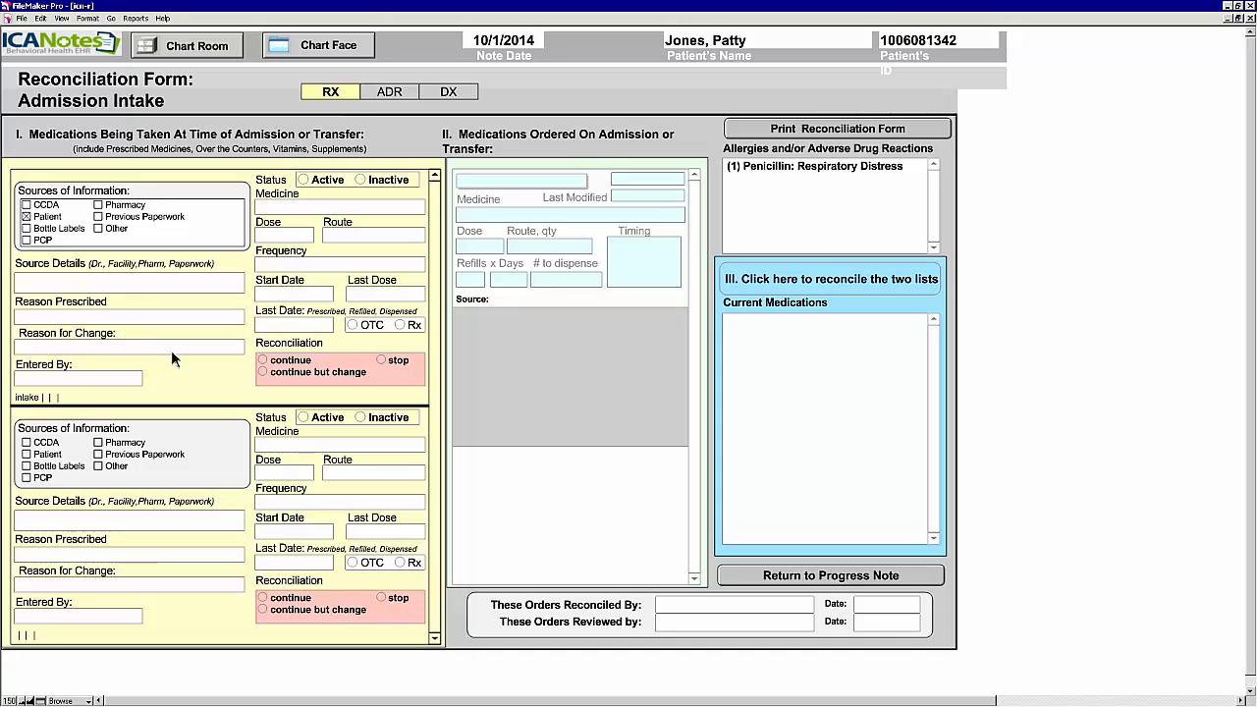
left_click(49, 380)
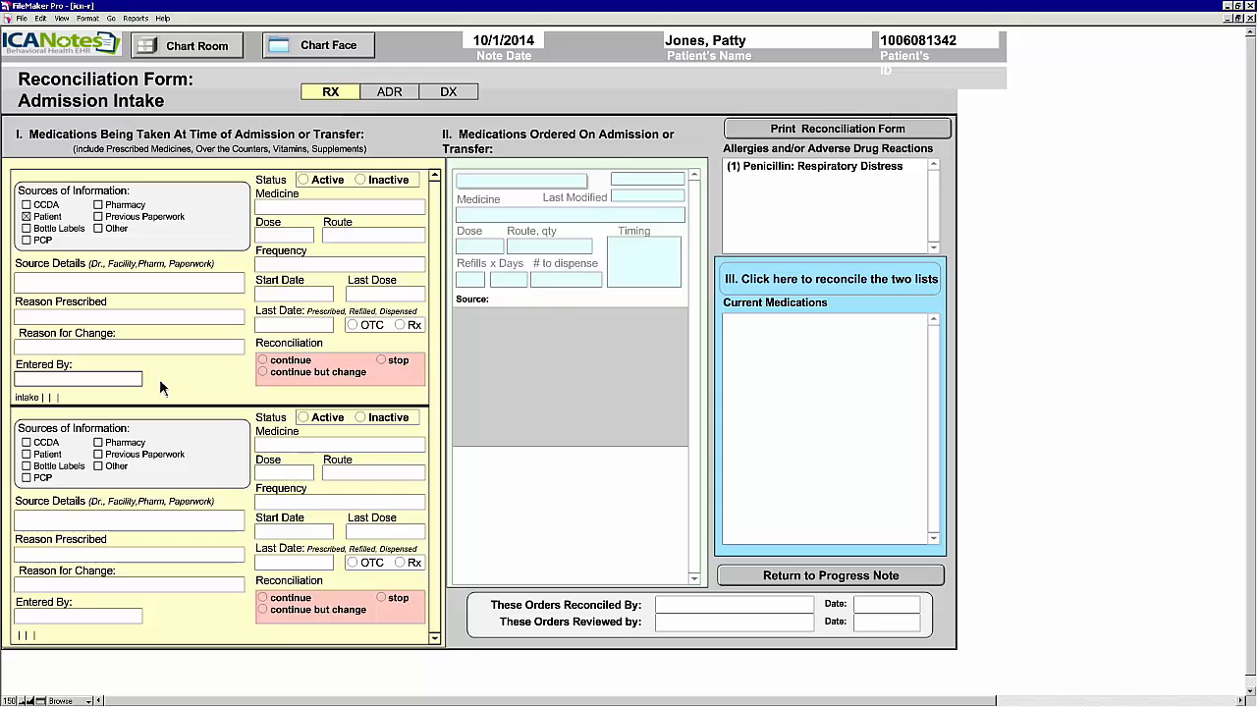
type("cdk")
key("BackSpace")
key("BackSpace")
type("k")
left_click(300, 208)
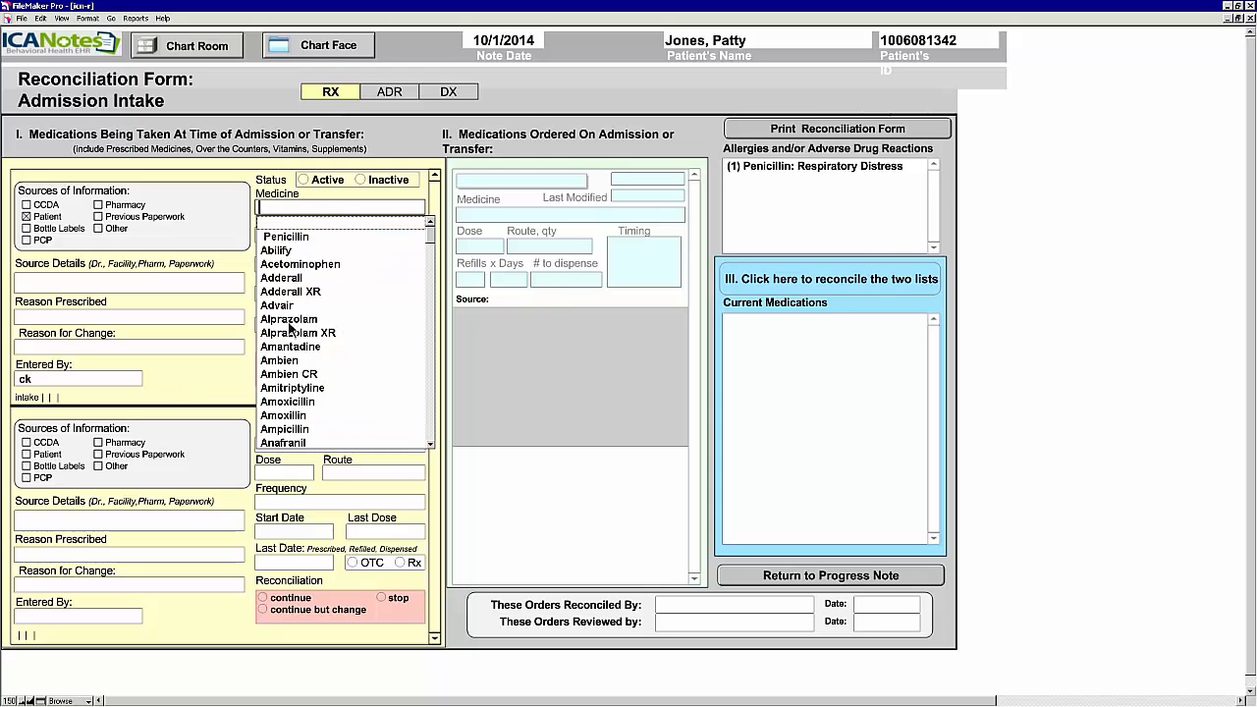
left_click(284, 252)
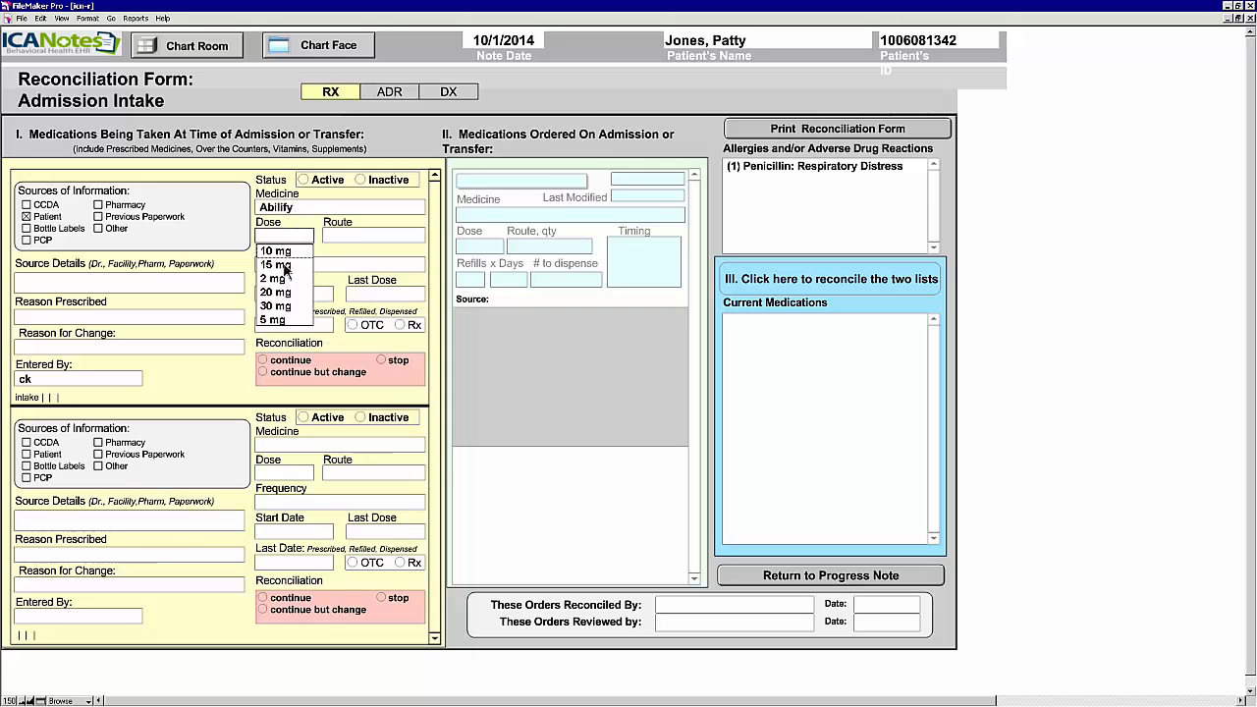
left_click(285, 263)
left_click(333, 251)
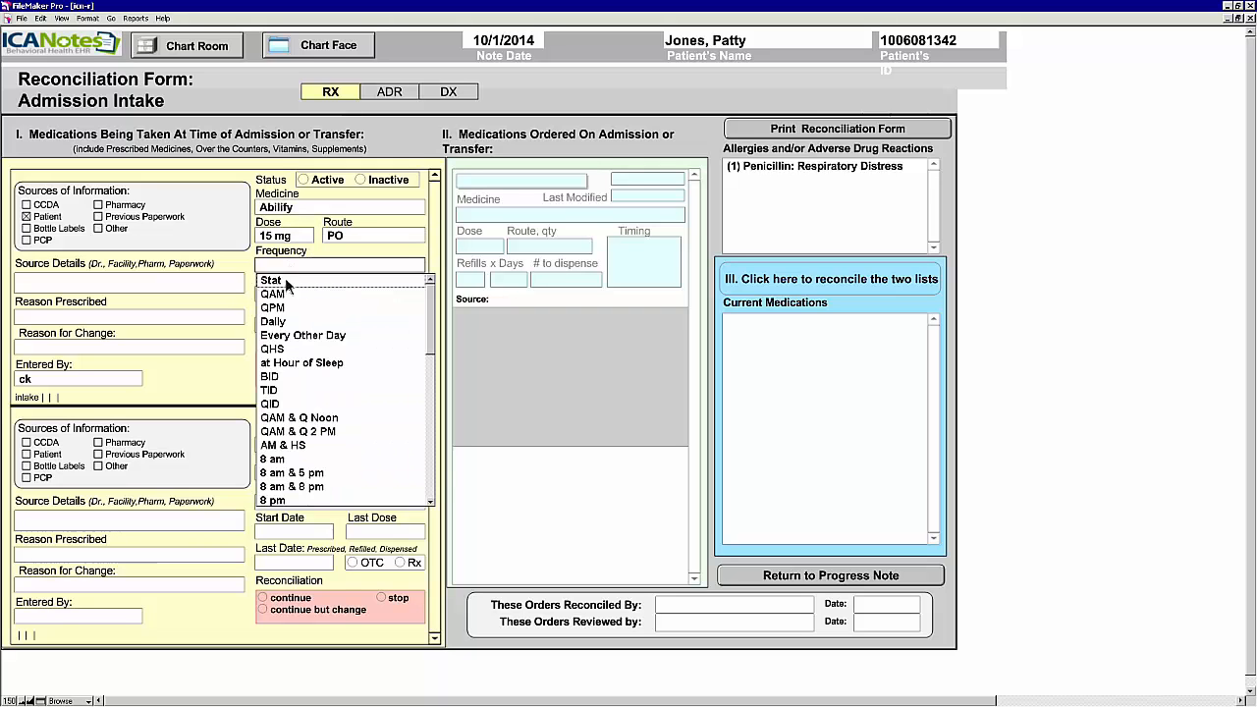
left_click(290, 292)
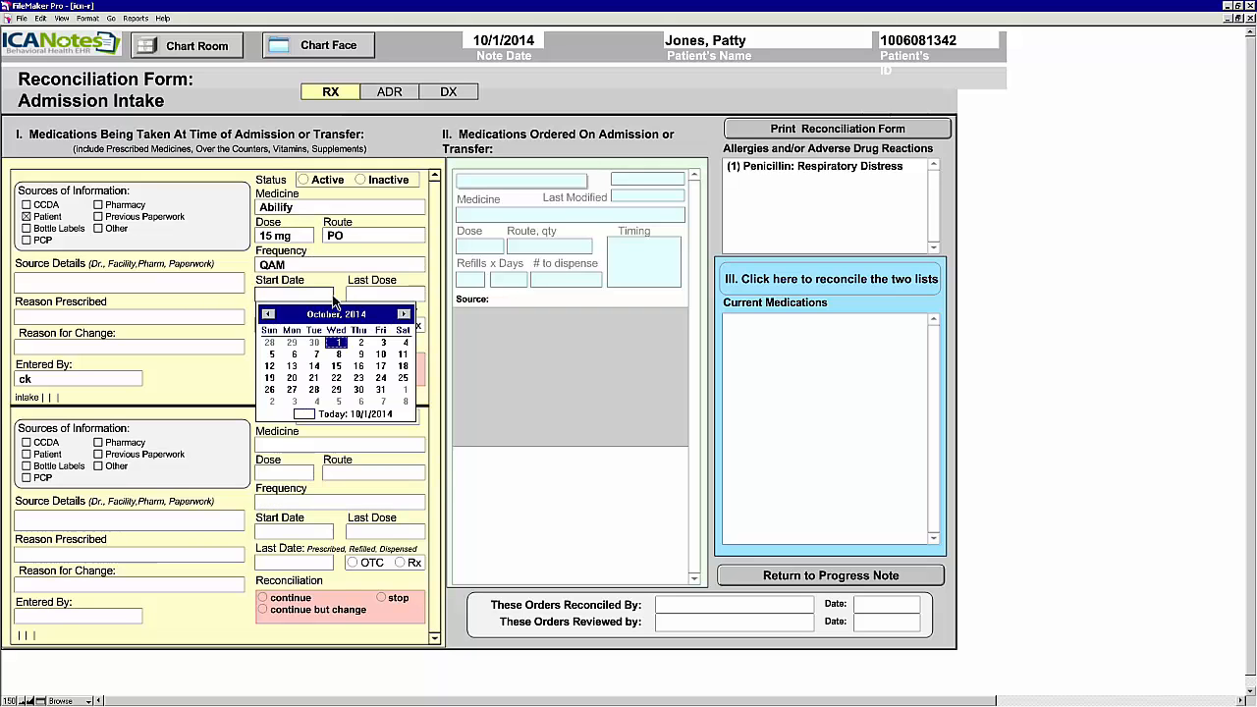
Step: Set dates 9/1/2014, 10/1/2014 and 9/29/2014, mark it Rx and Active, and request stopping it
left_click(268, 313)
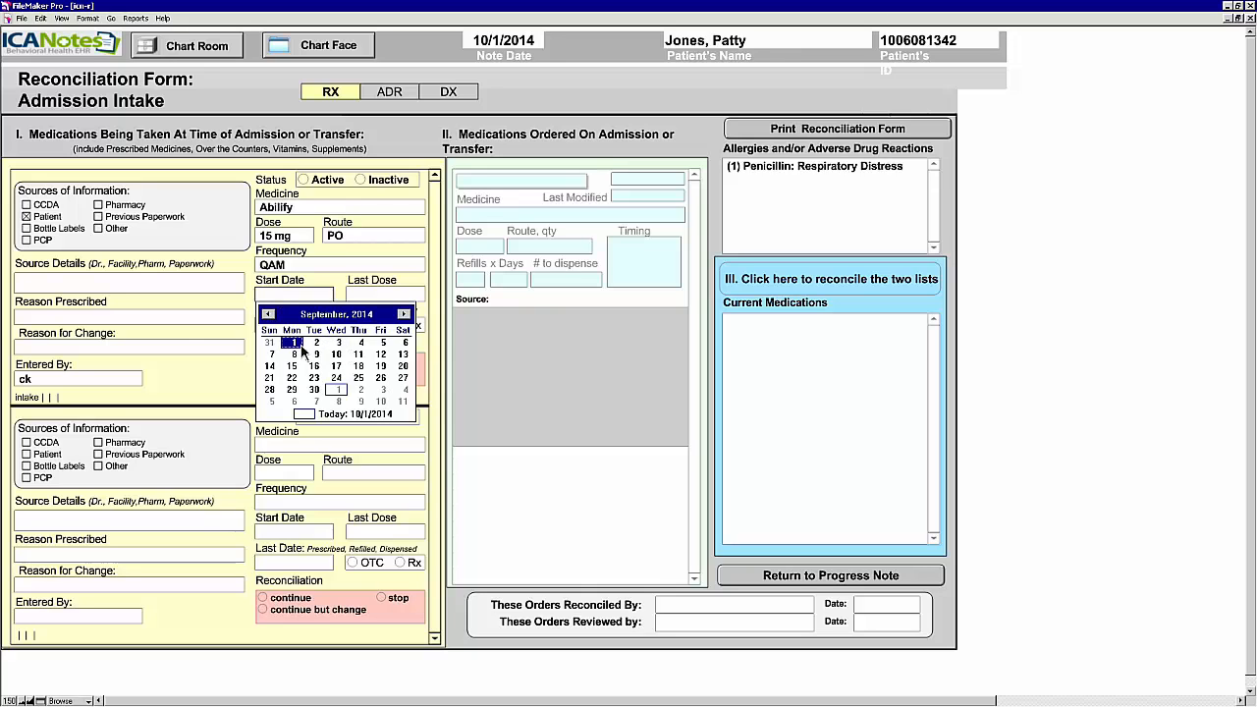
left_click(293, 342)
left_click(427, 343)
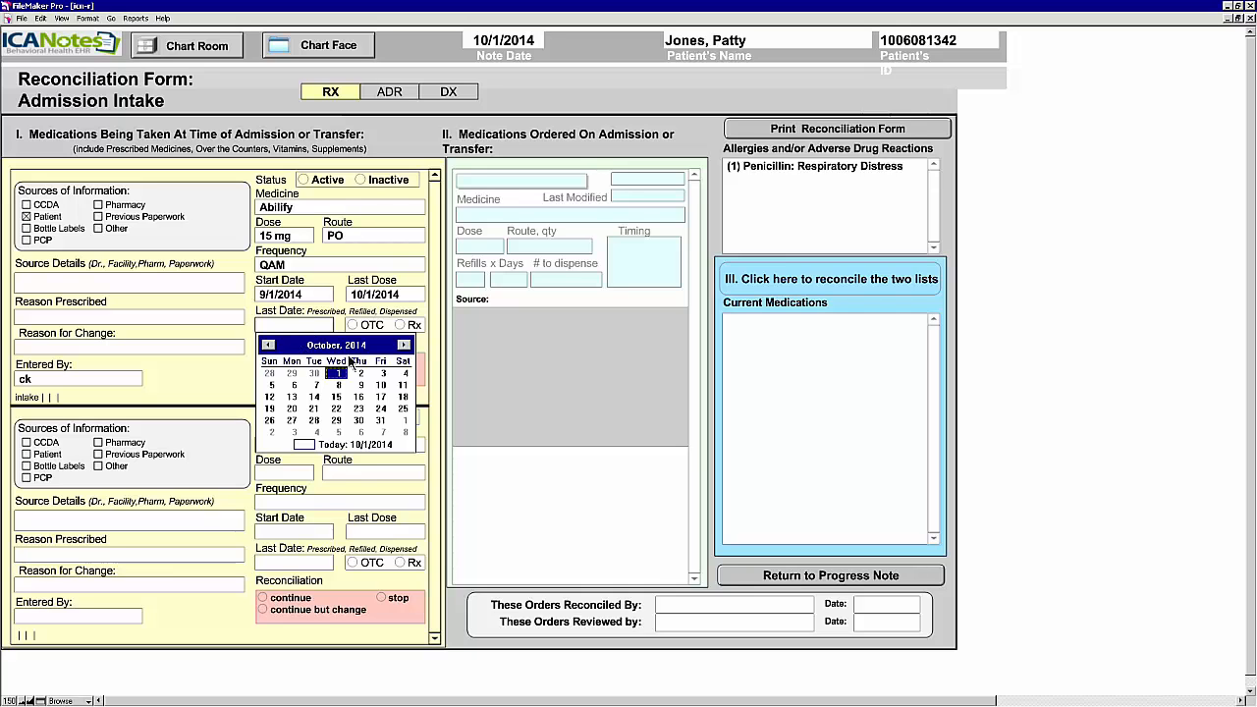
left_click(291, 374)
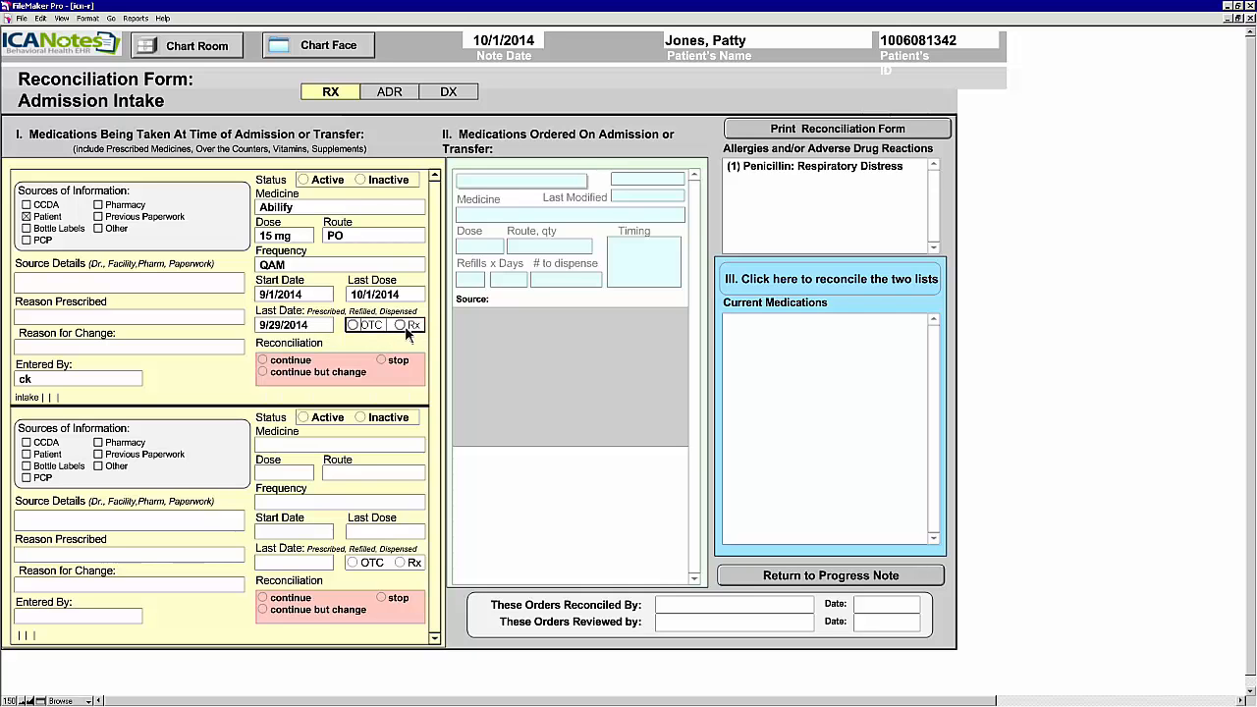
left_click(400, 325)
left_click(304, 181)
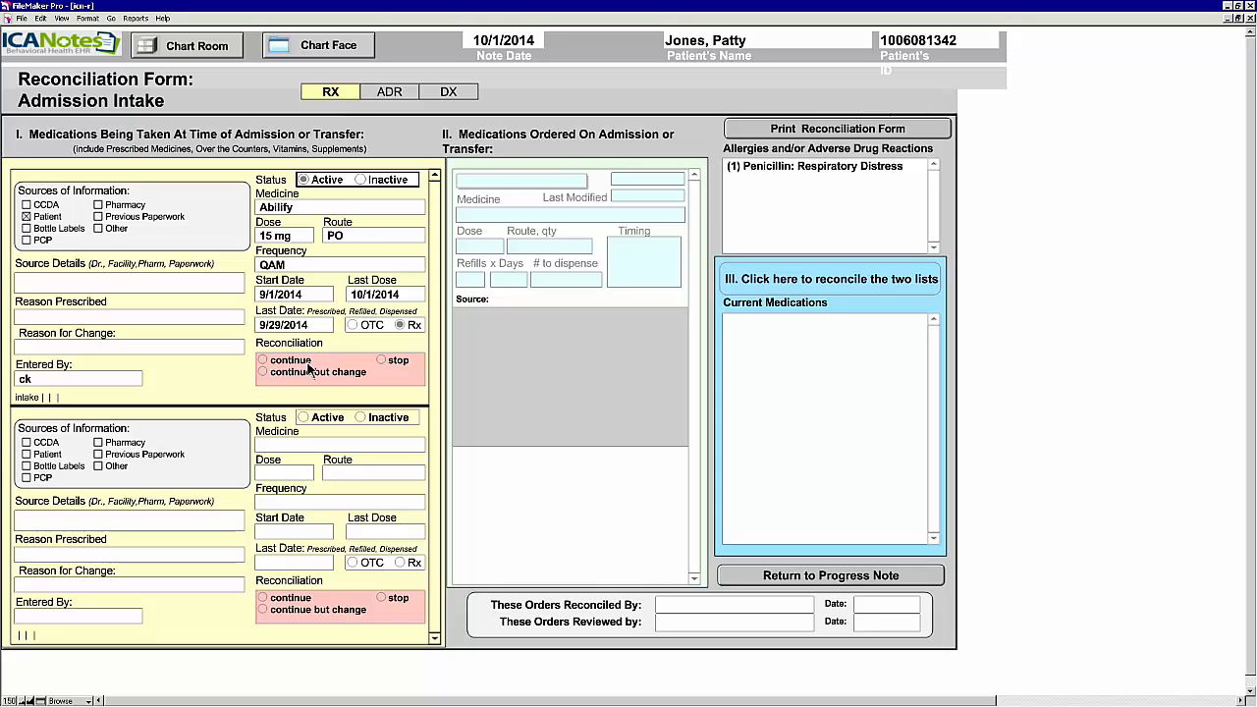
left_click(385, 362)
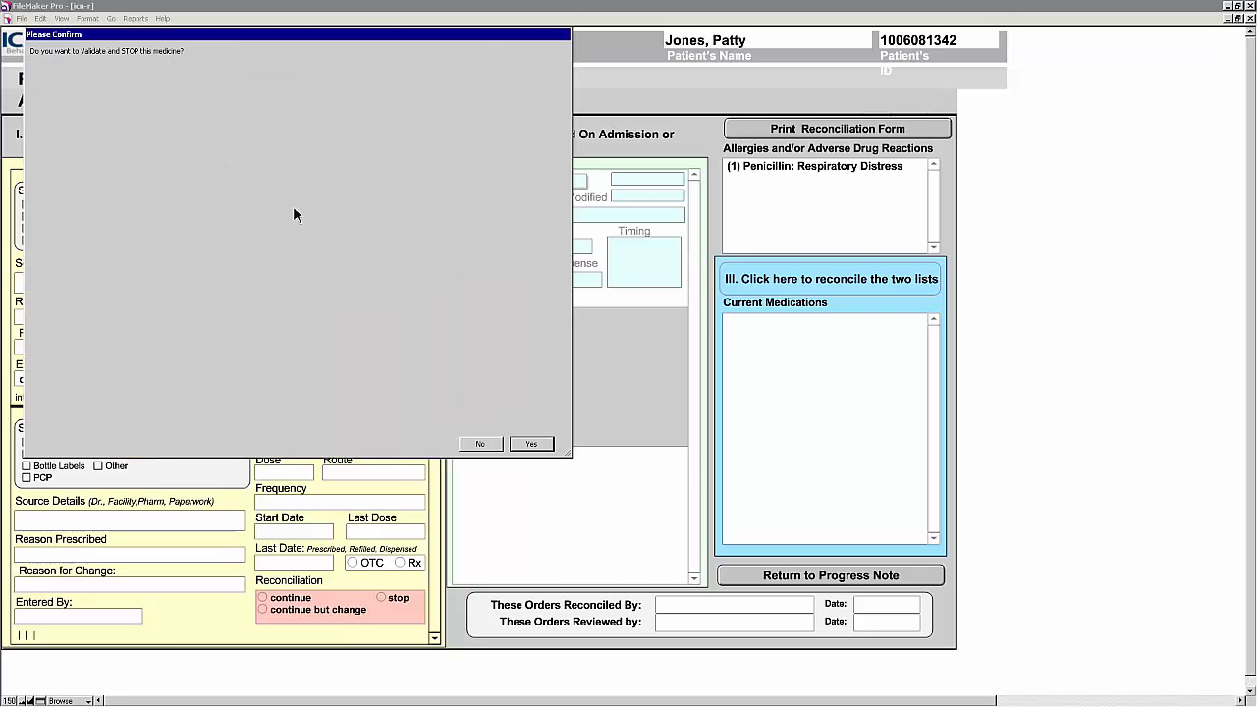
Step: Confirm the stop, reconcile the lists, and enter reconciler and reviewer initials dated 10/1/2014
left_click(530, 442)
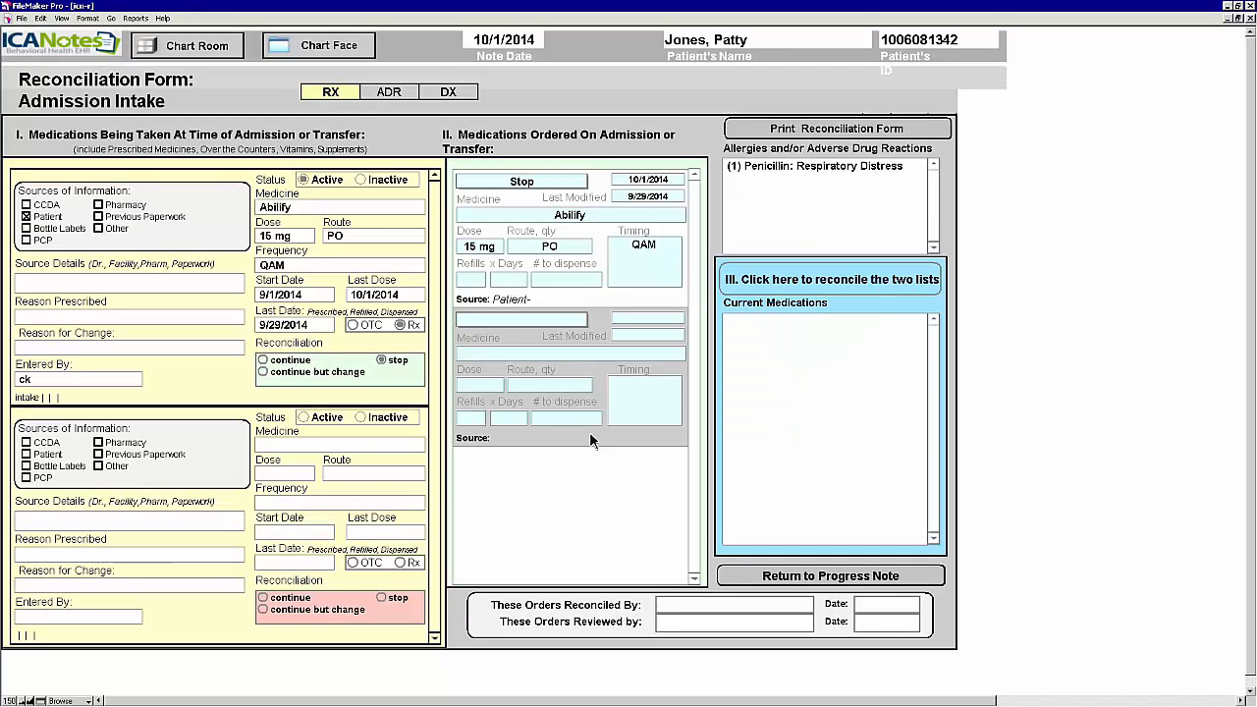
left_click(860, 287)
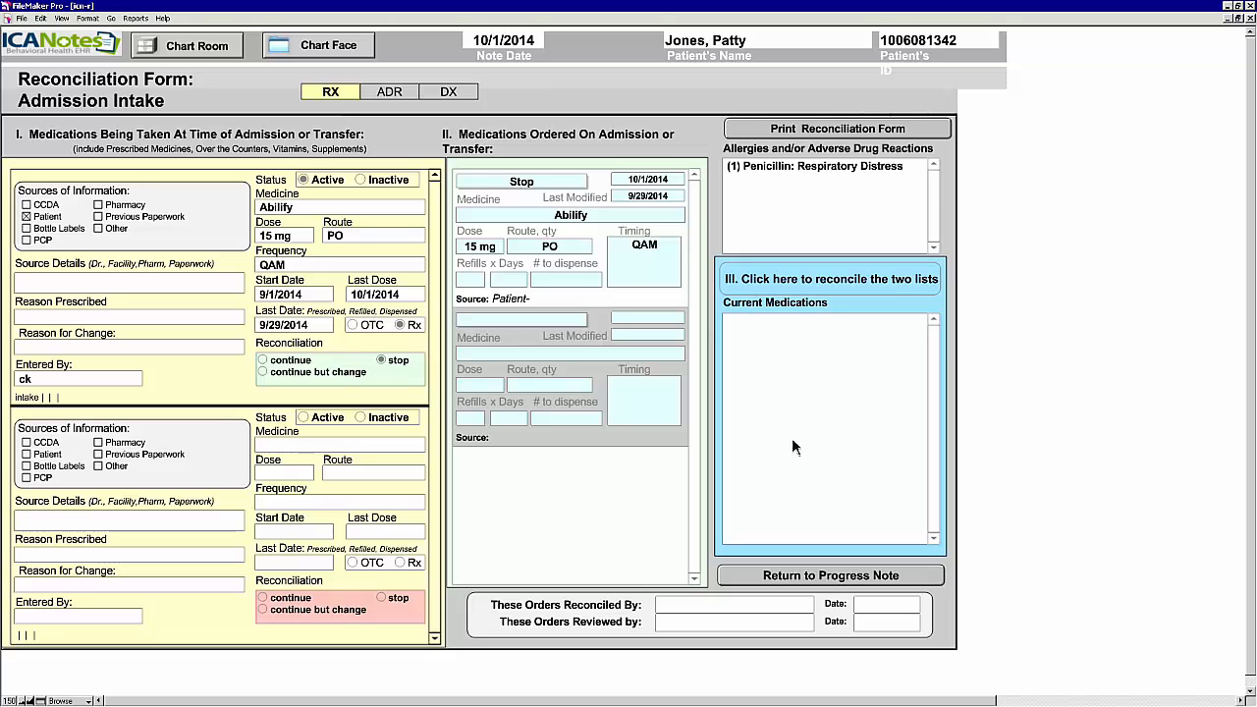
left_click(753, 608)
type("ck")
left_click(882, 607)
left_click(938, 520)
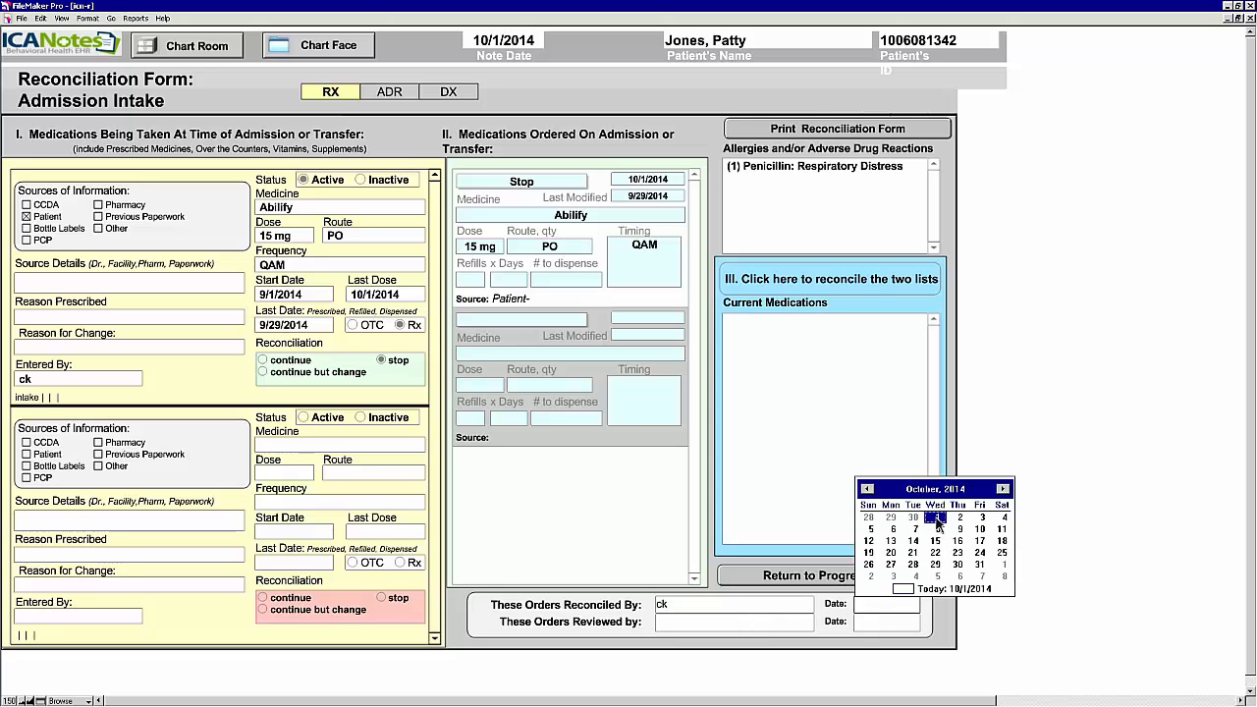
left_click(731, 623)
type("ck")
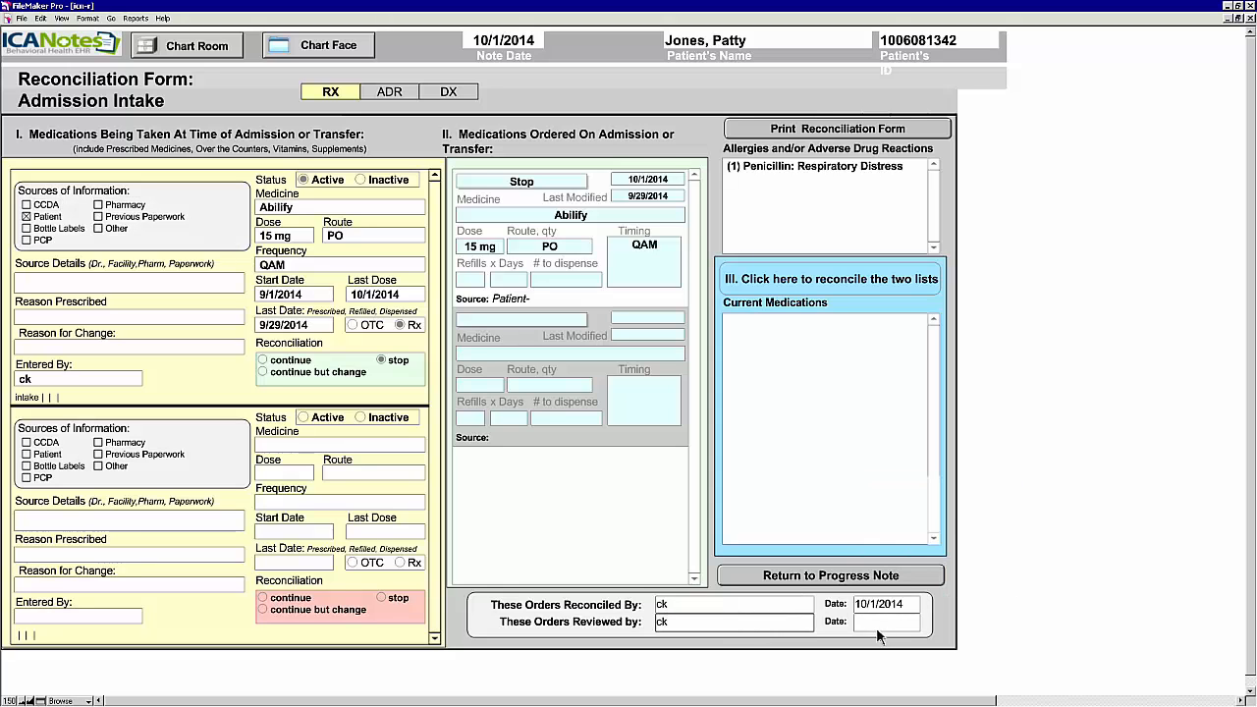
left_click(879, 631)
left_click(935, 540)
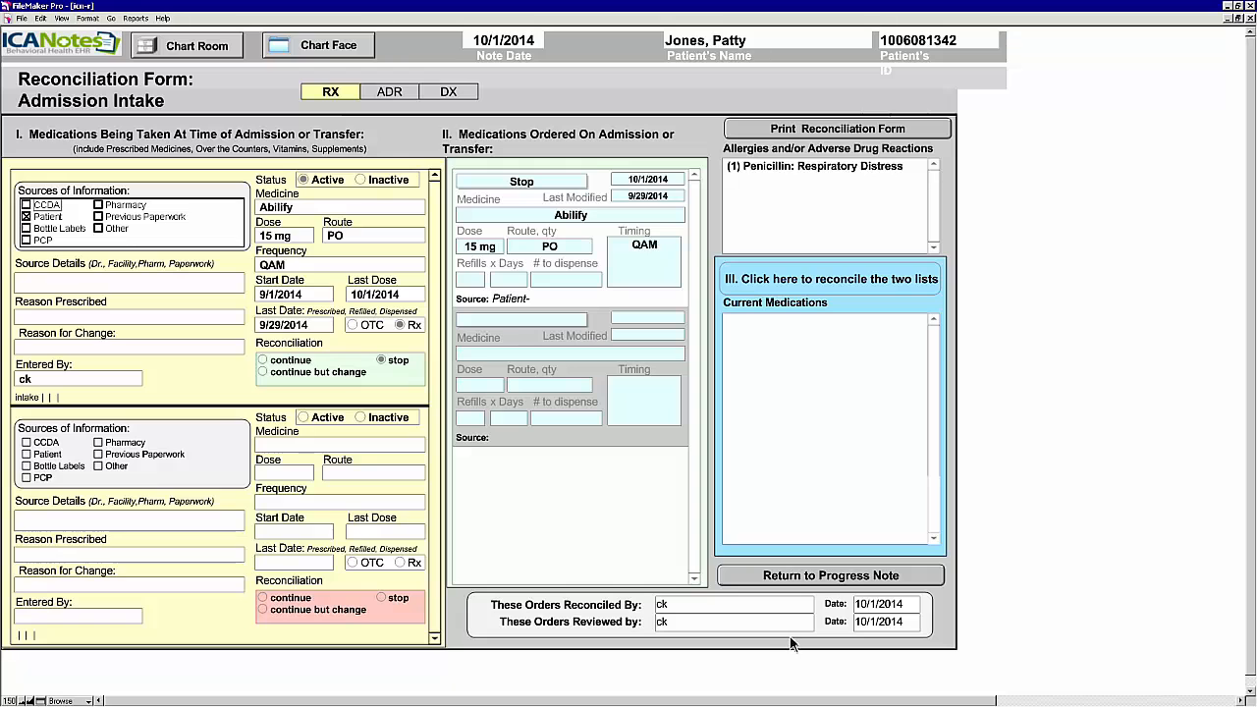
Step: Check the ADR and diagnosis reconciliation tabs, then return to the progress note
left_click(389, 96)
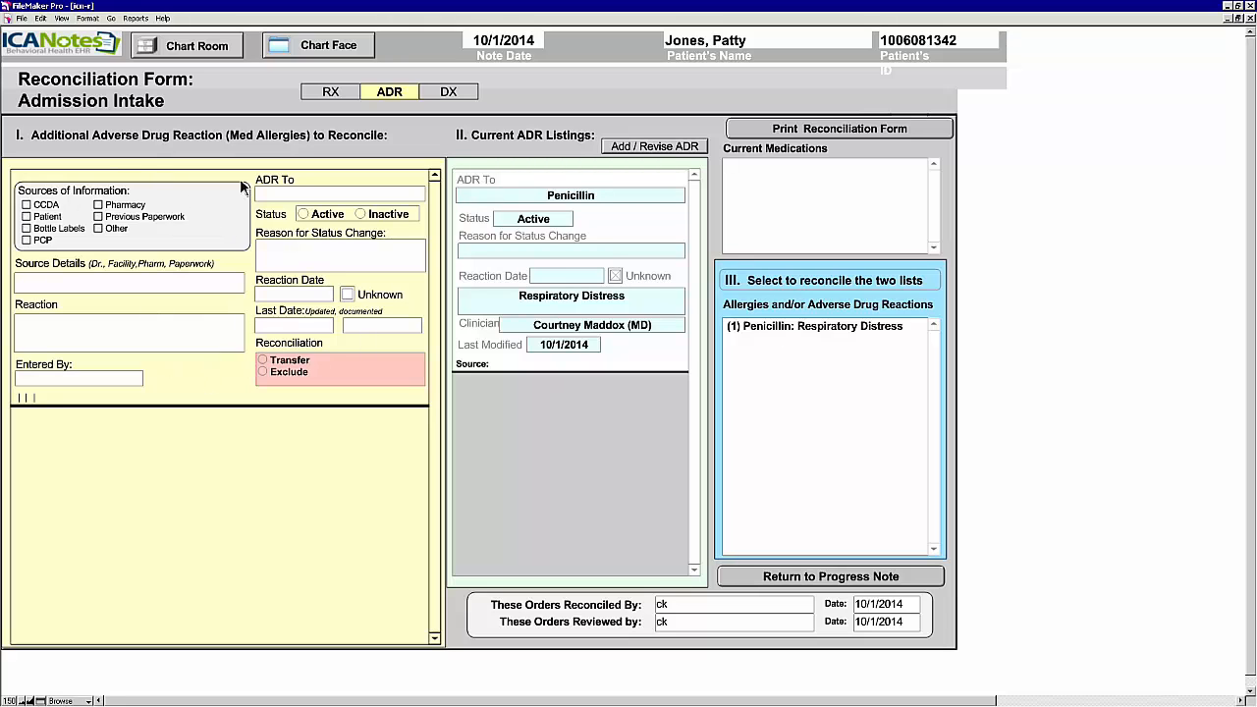
left_click(447, 92)
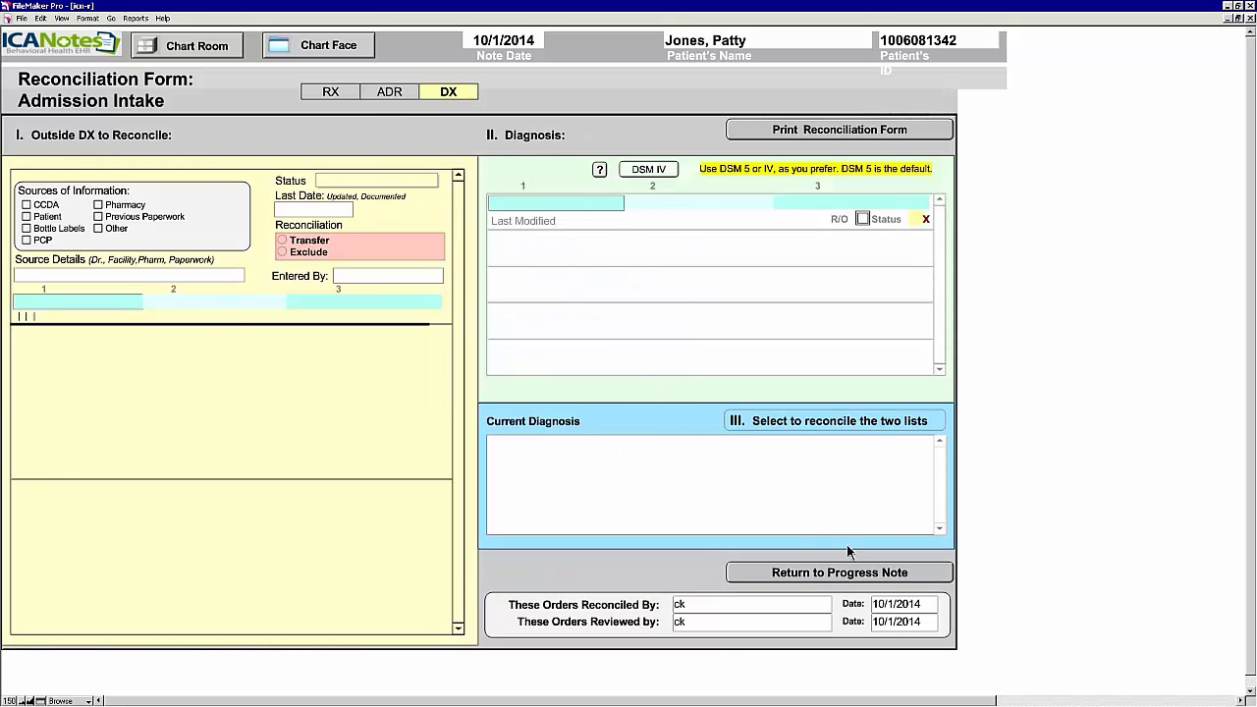
left_click(881, 572)
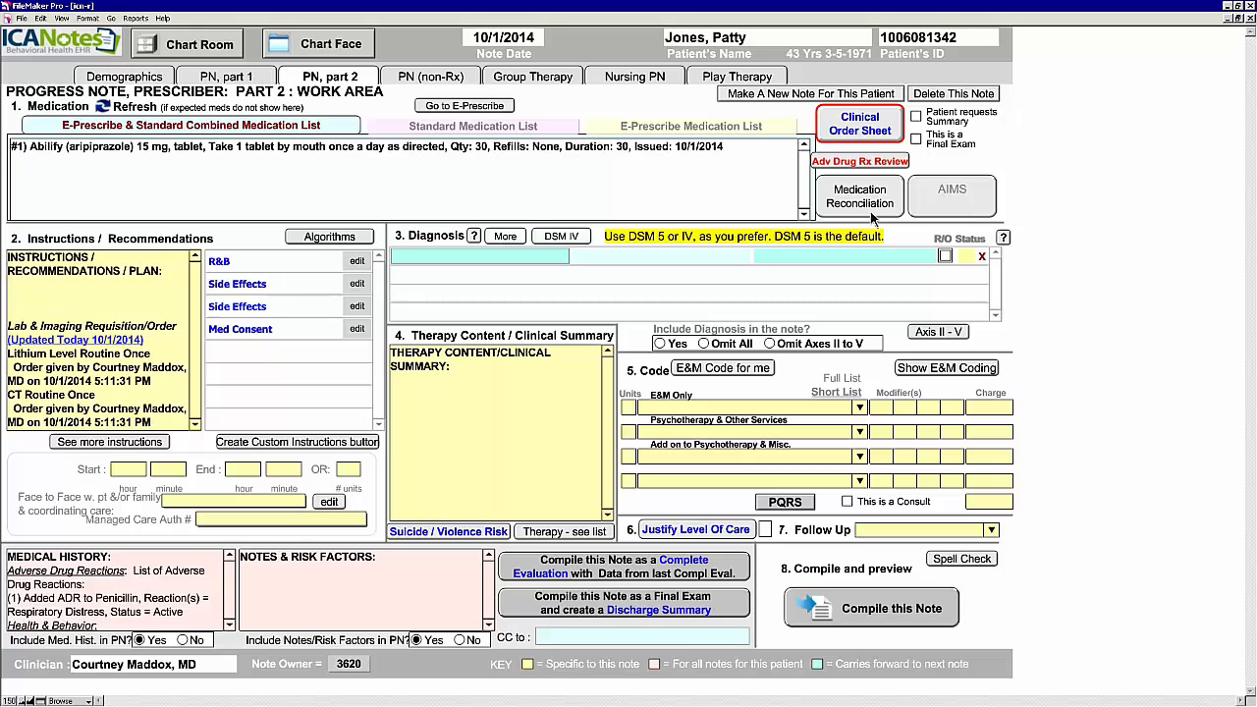
Step: Pick the Anxiety Disorders category, then Generalized Anxiety Disorder as the diagnosis
left_click(477, 260)
left_click(480, 325)
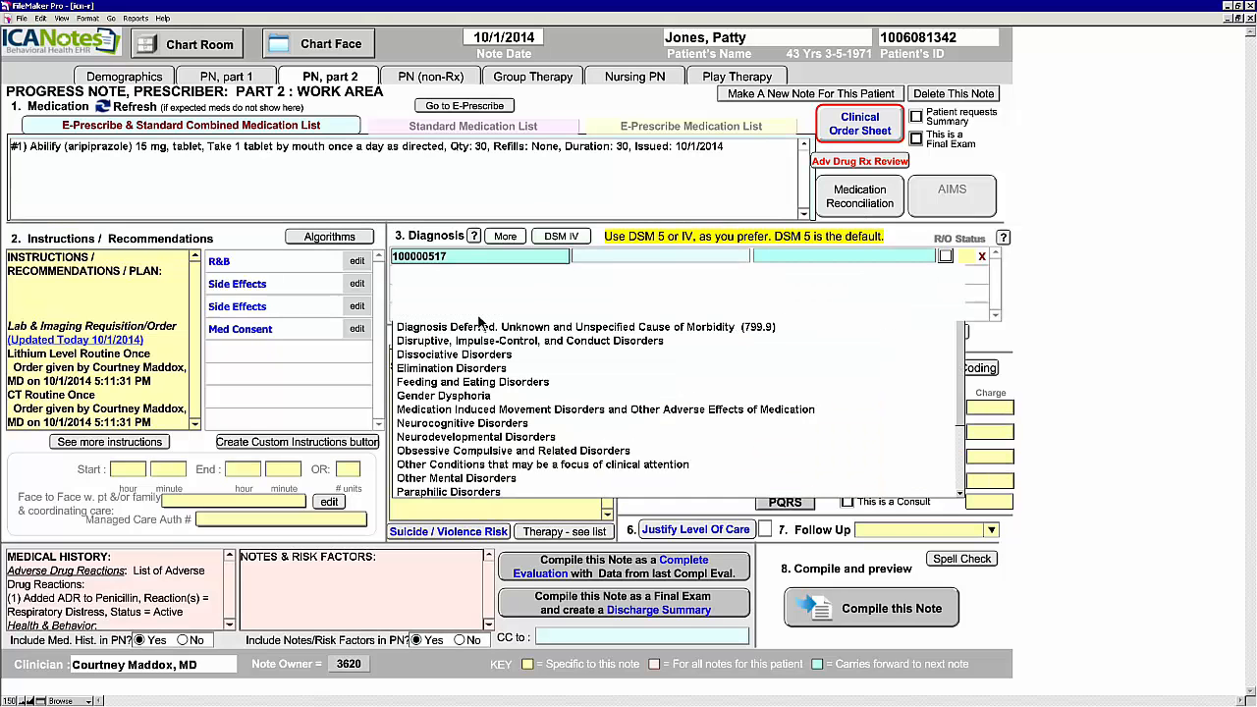
left_click(469, 263)
left_click(543, 265)
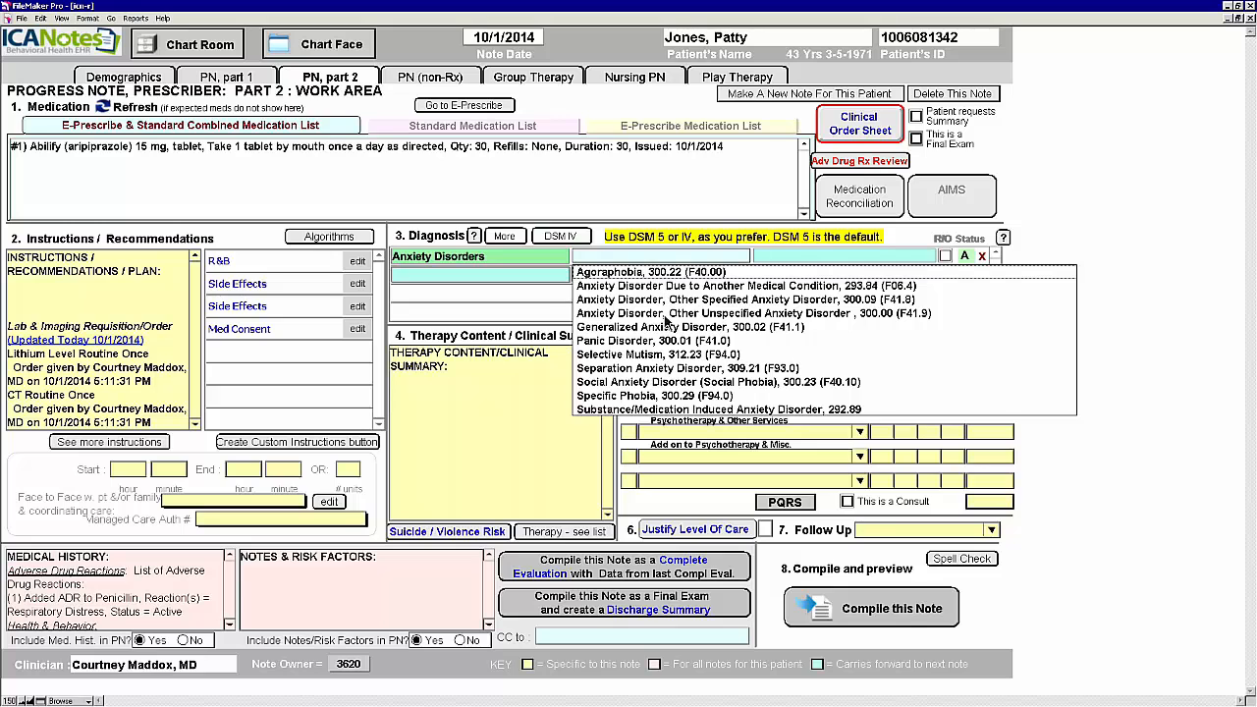
left_click(663, 329)
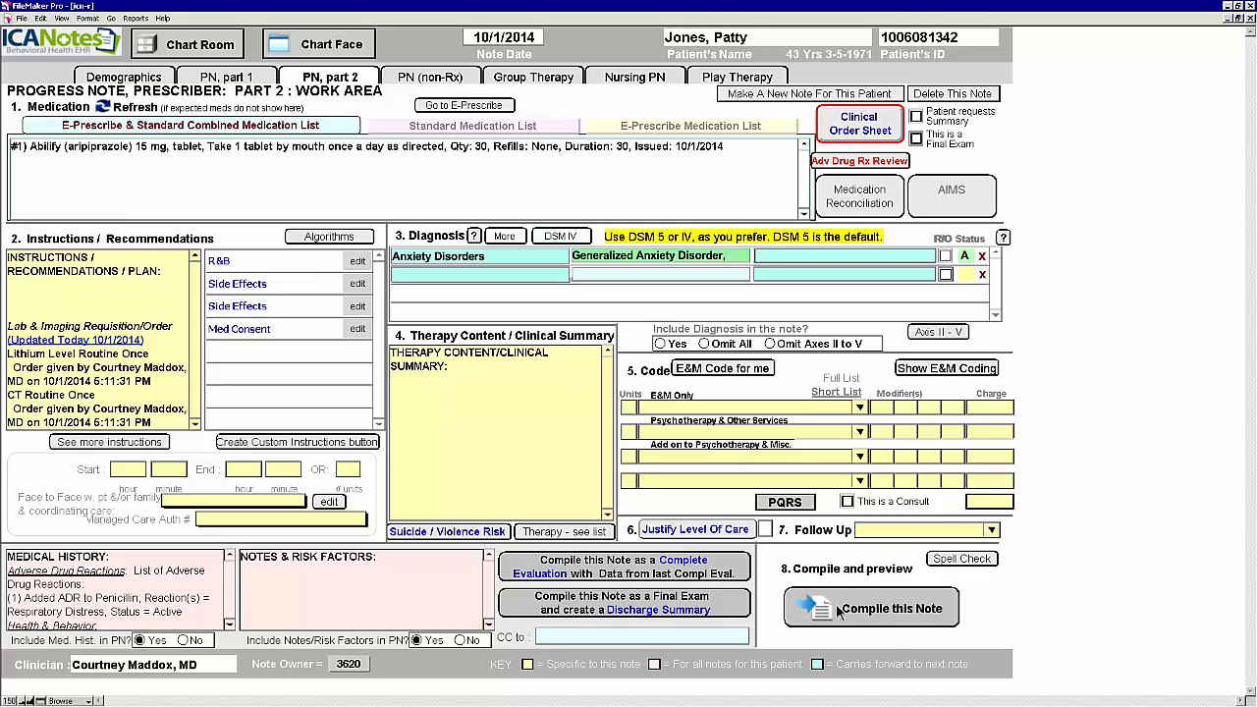
Step: Compile the note, view the anxiety education letter, cancel its printing, and continue
left_click(891, 618)
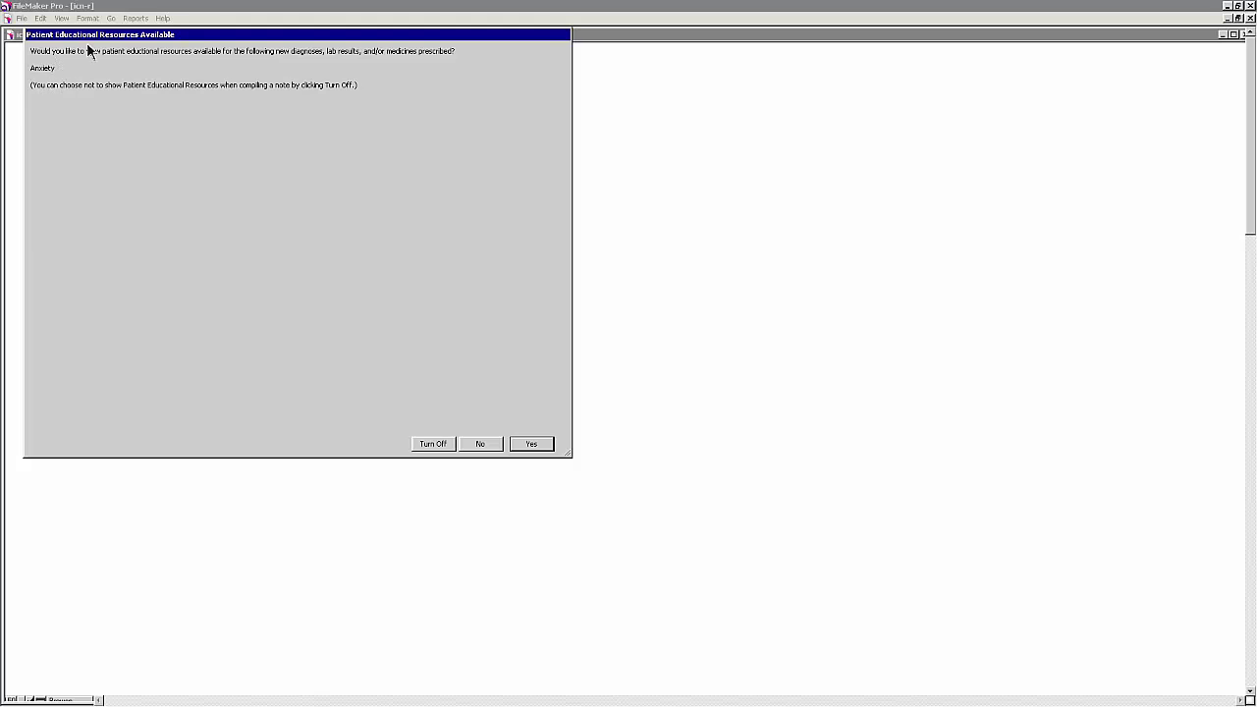
left_click(544, 450)
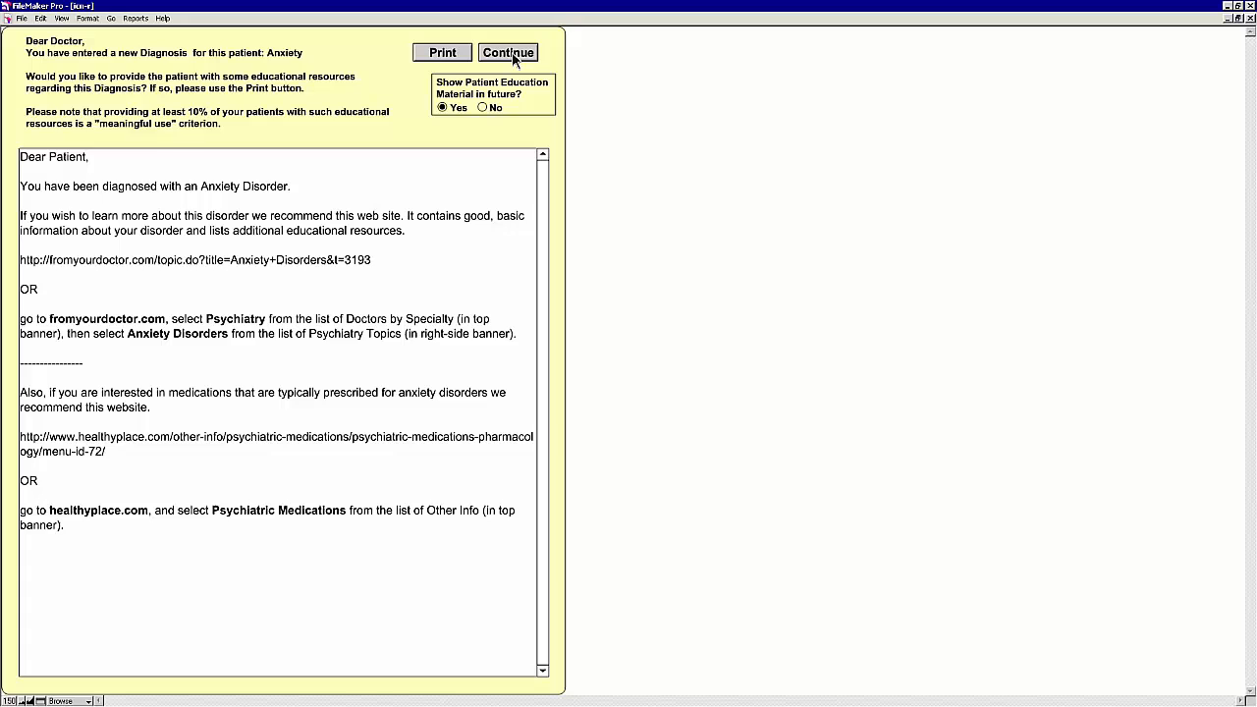
left_click(452, 57)
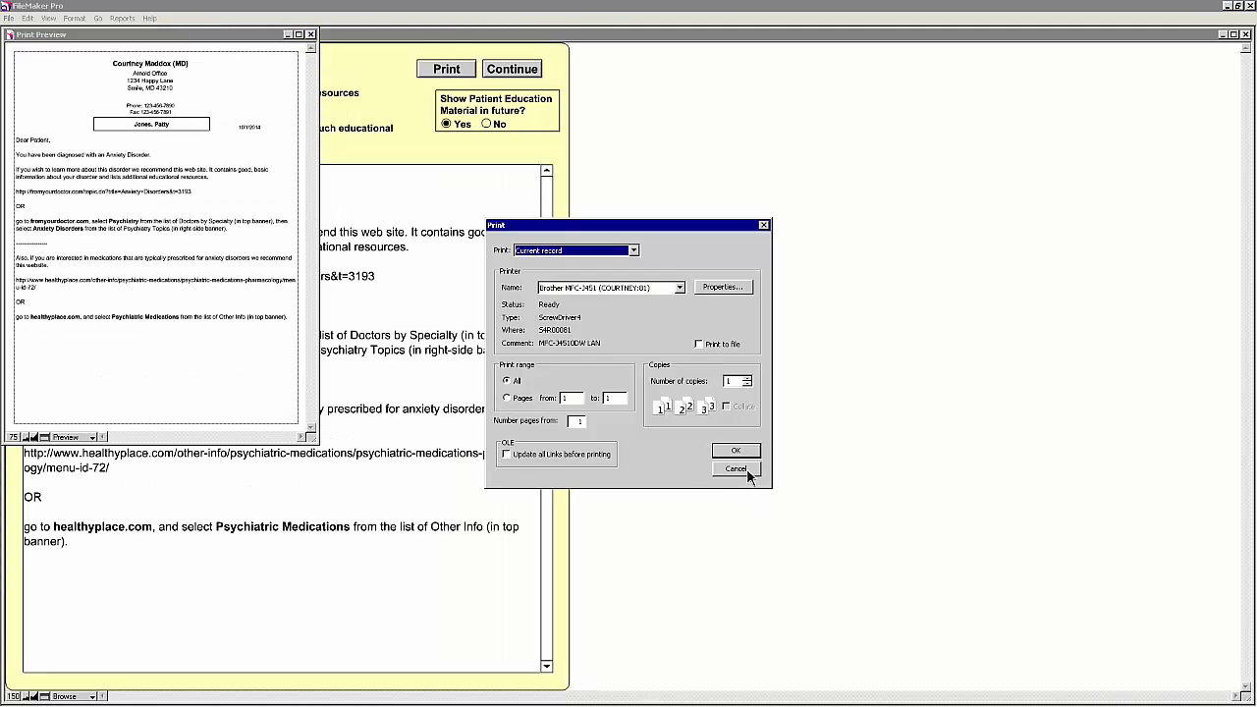
left_click(736, 468)
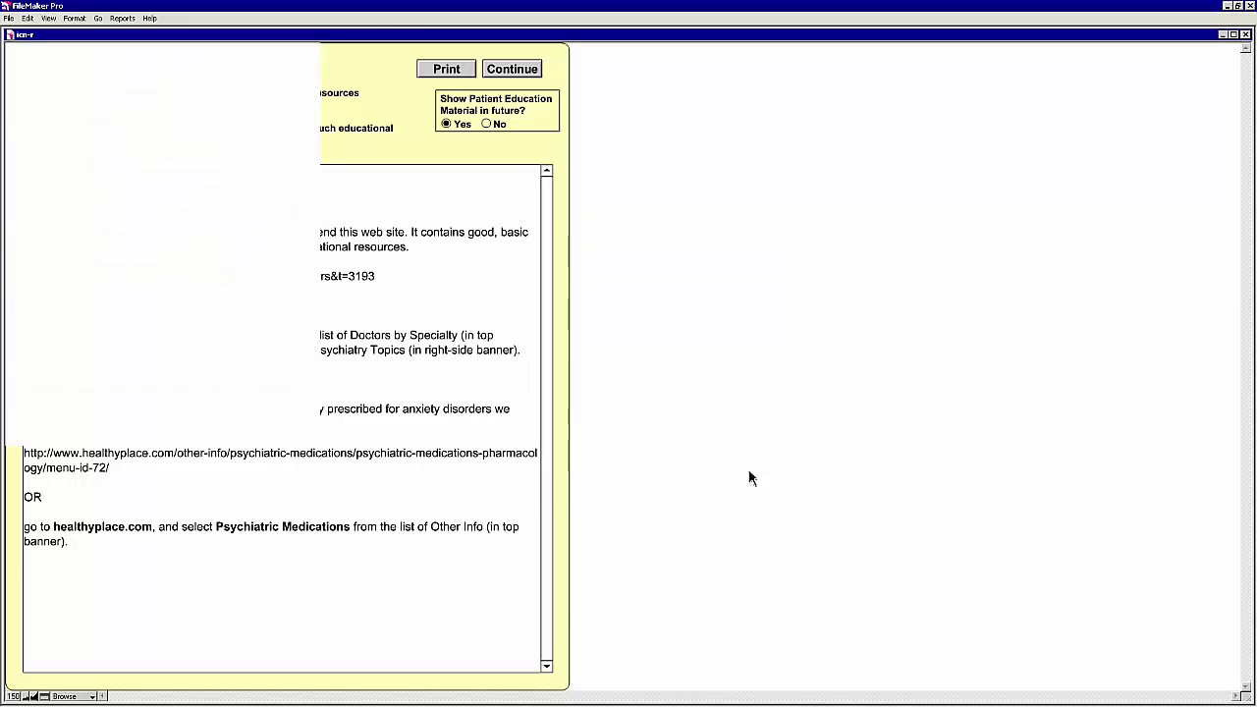
left_click(535, 67)
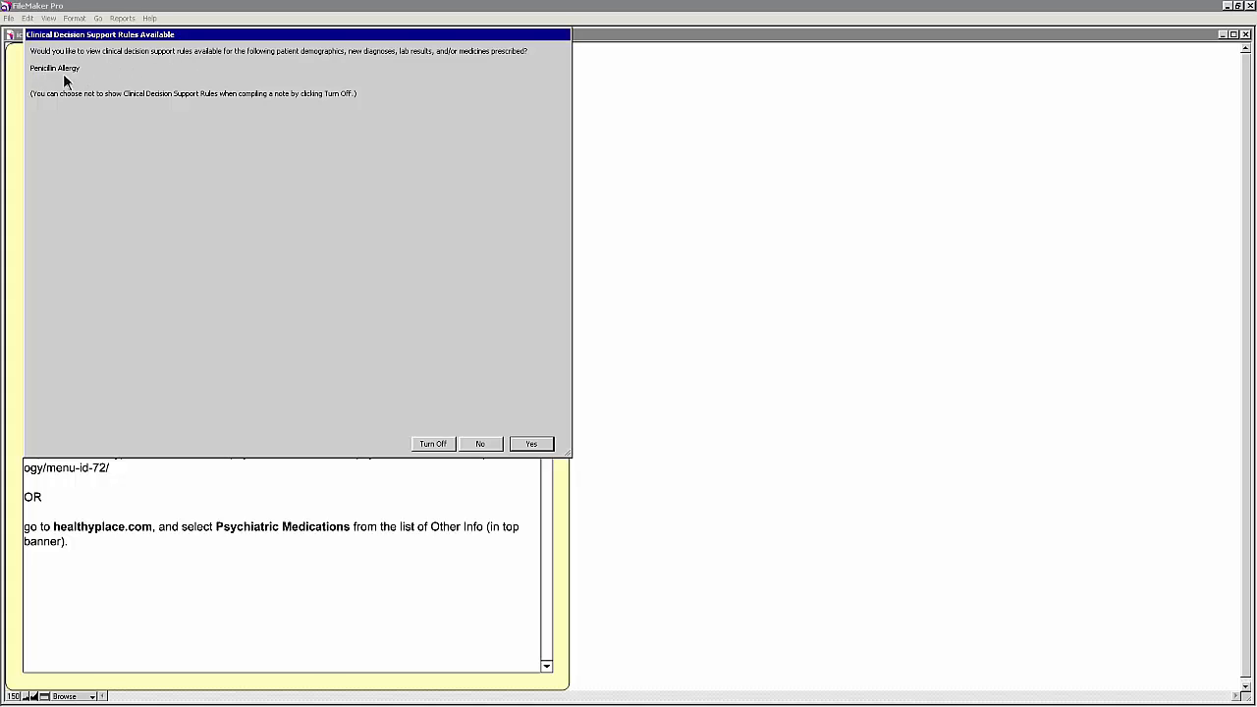
Step: Review and close the Penicillin alert, set the note to OutPatient Psychiatrist, and open Chart Face
left_click(543, 444)
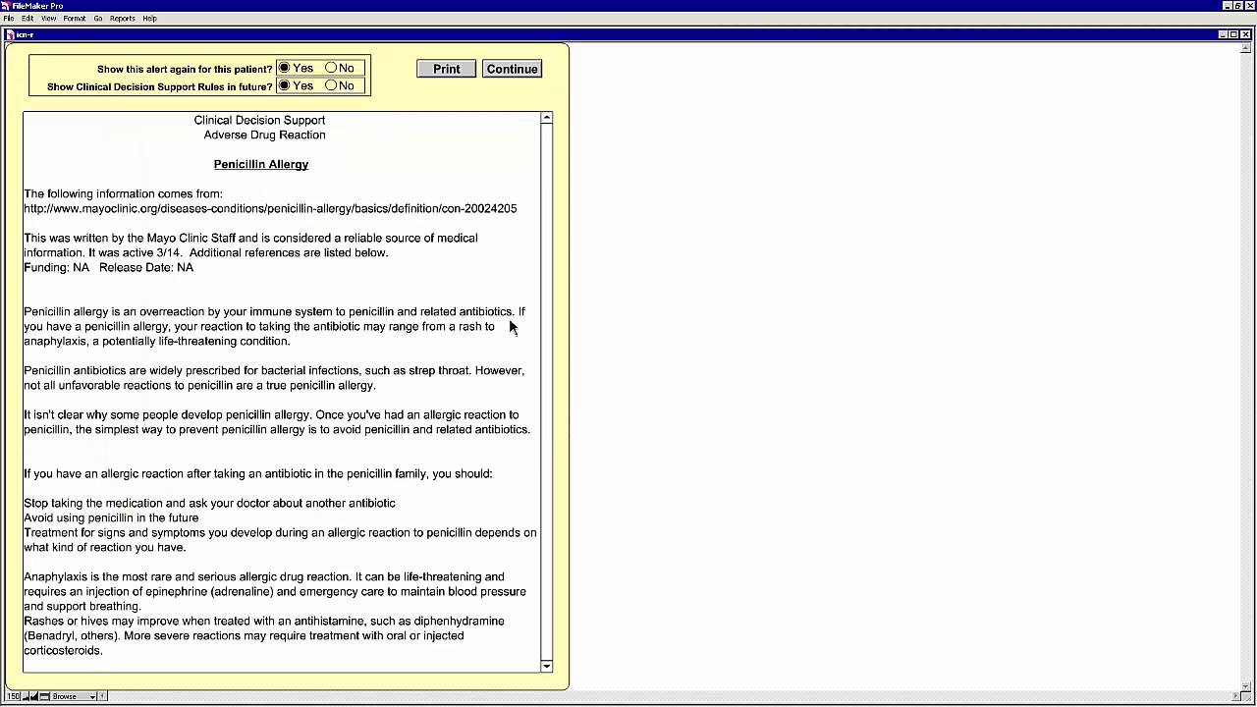
left_click(513, 73)
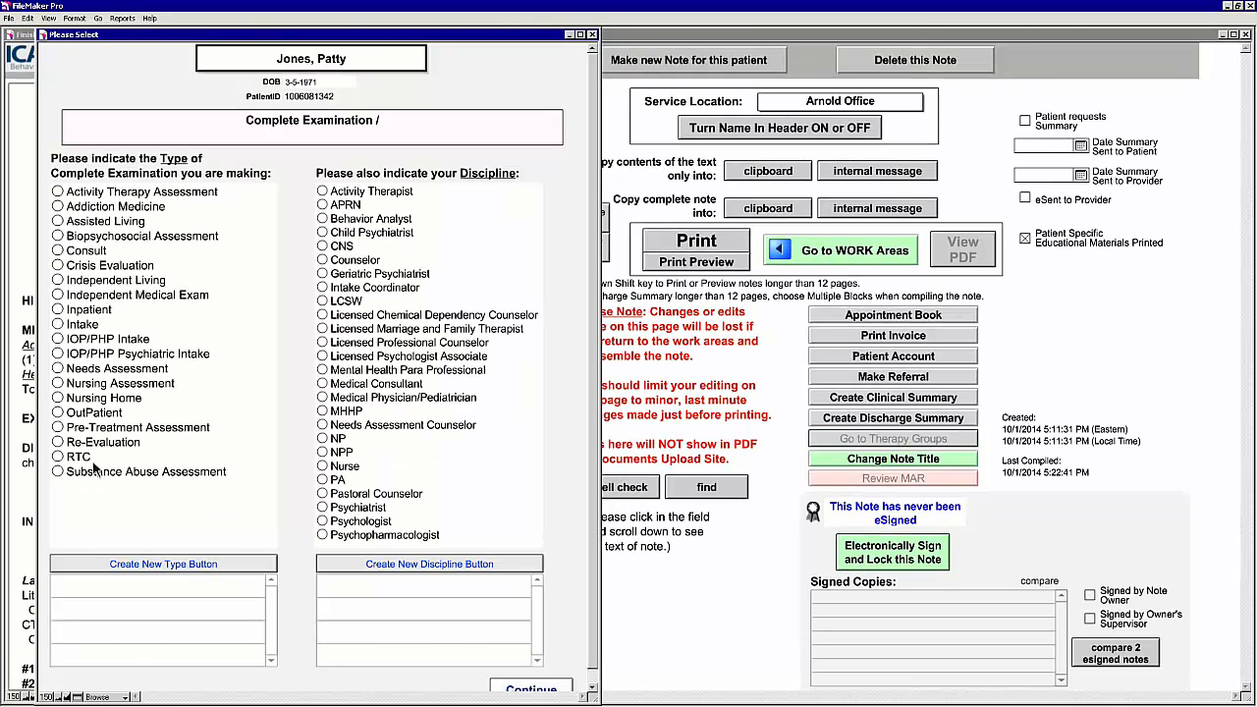
left_click(65, 413)
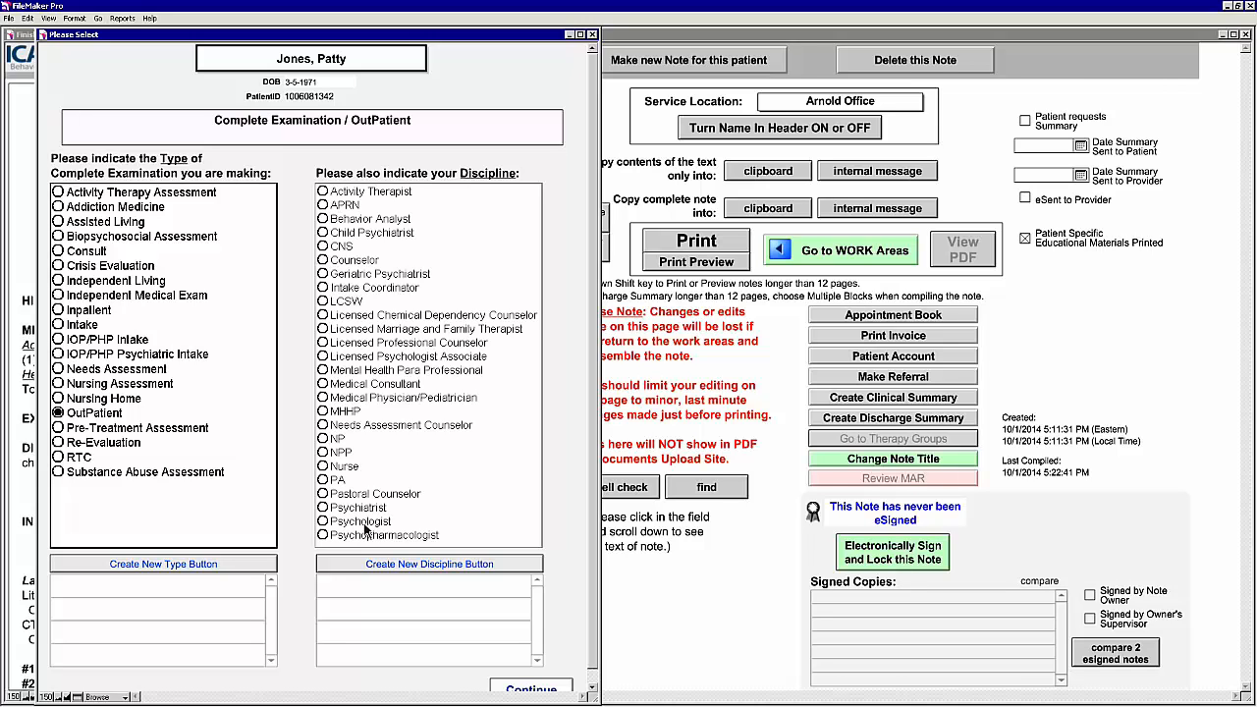
left_click(355, 507)
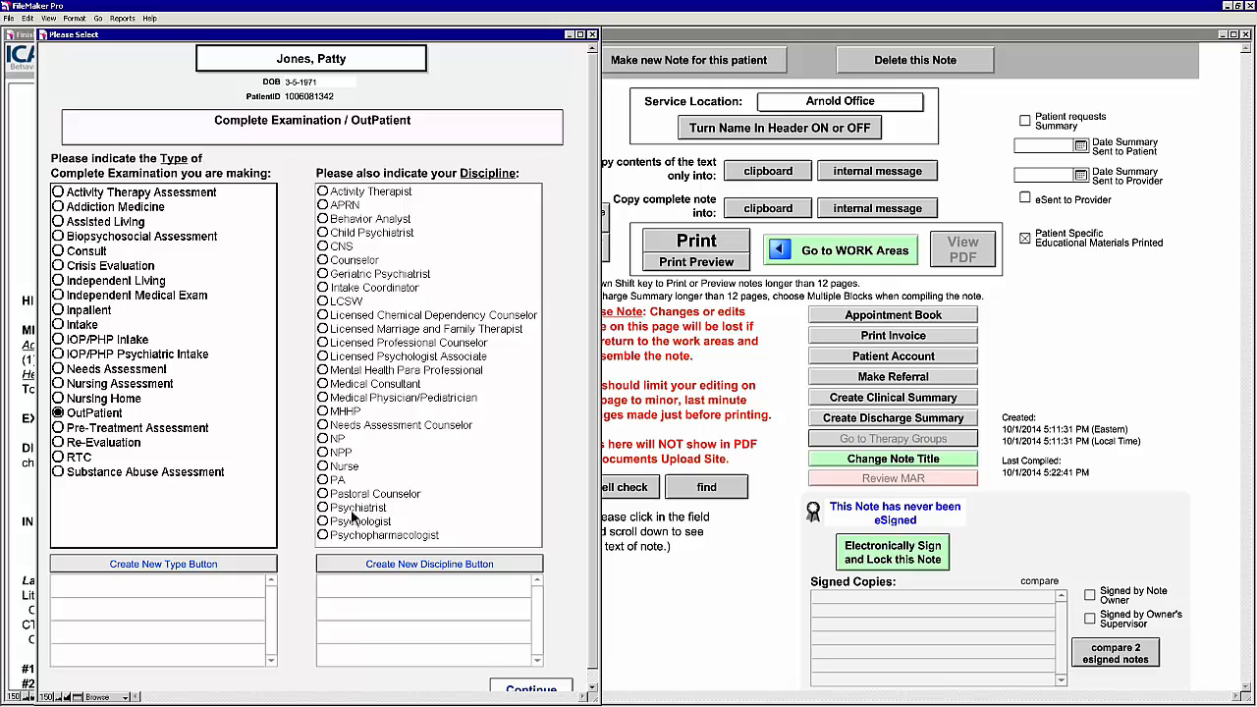
left_click(530, 688)
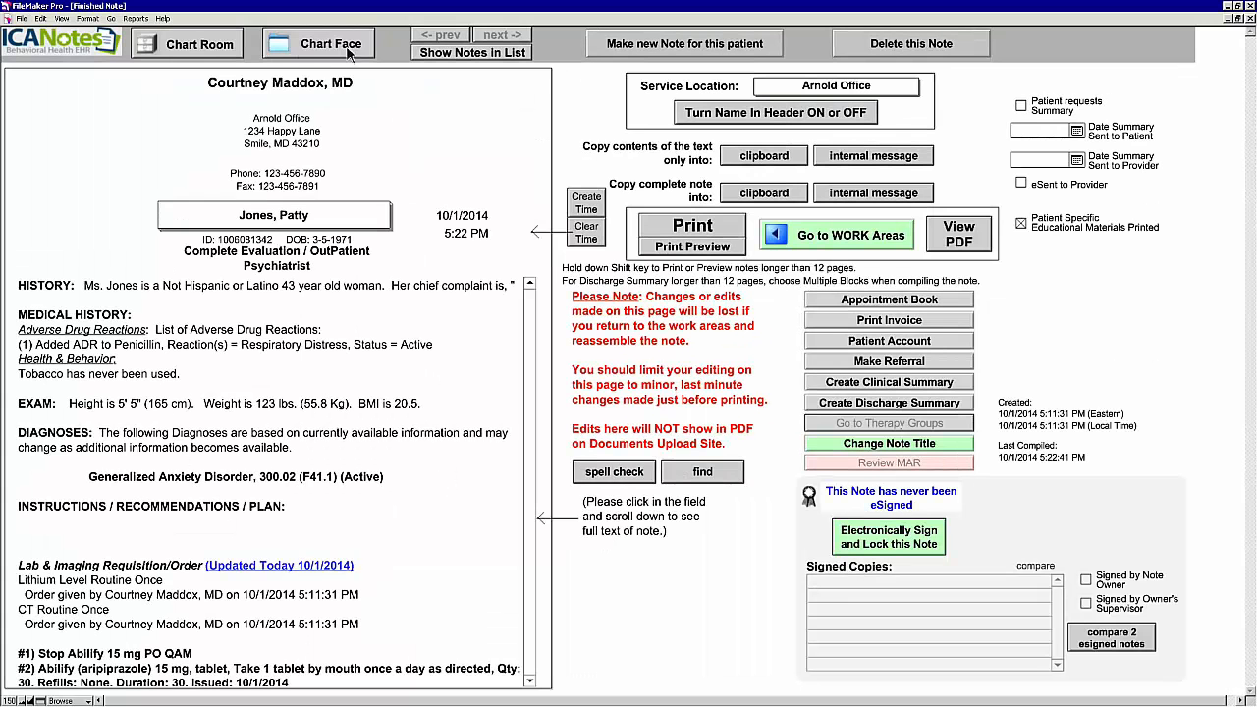
left_click(338, 46)
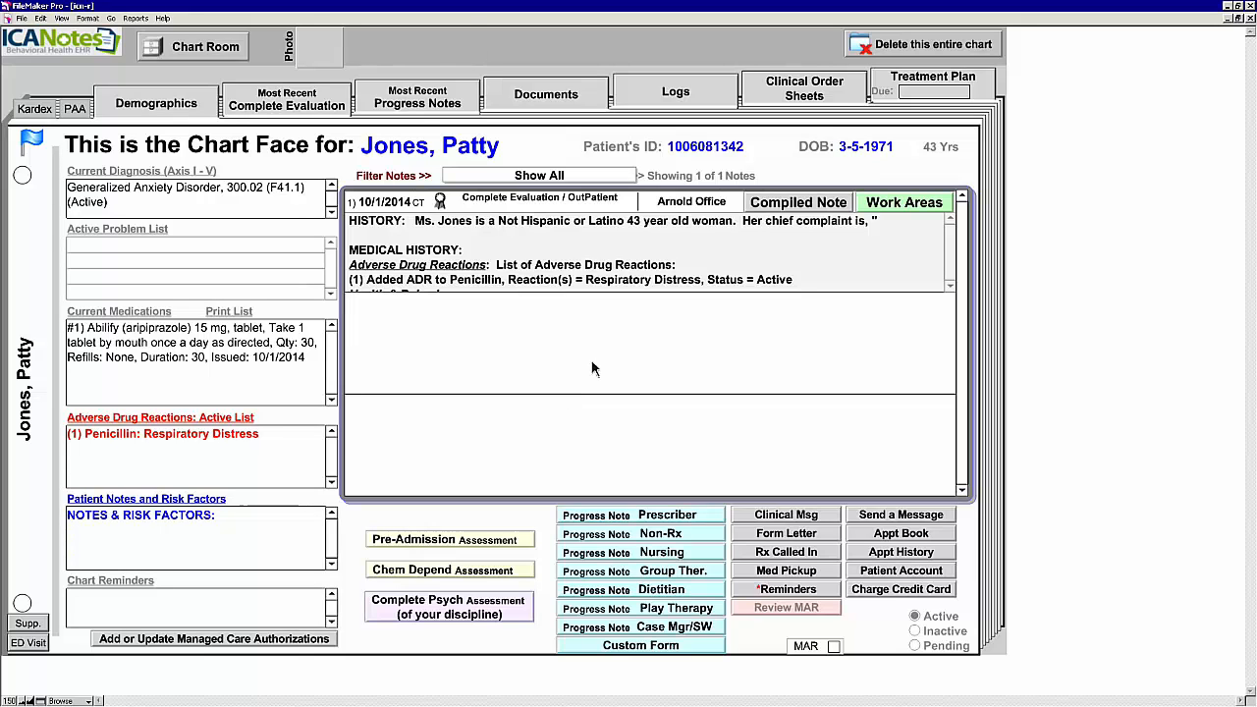
Step: Begin a Progress Note Prescriber and bring up its Part 1 Test Results entry screen
left_click(673, 521)
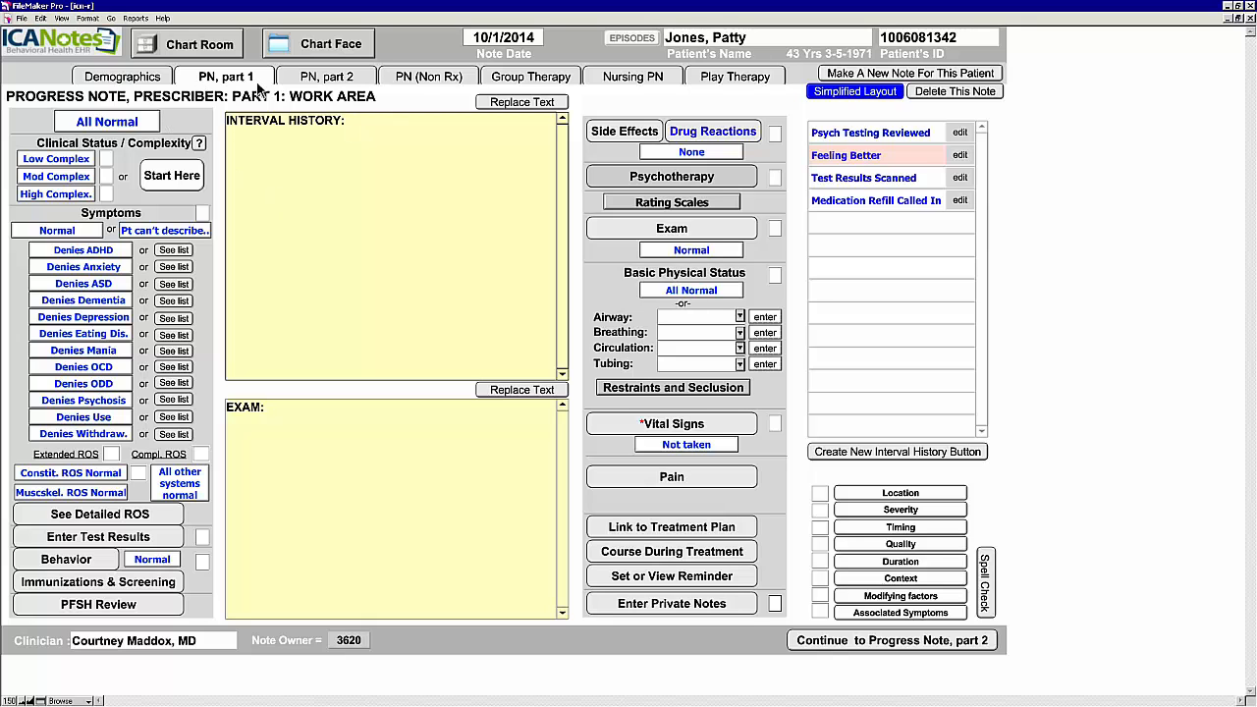
left_click(144, 538)
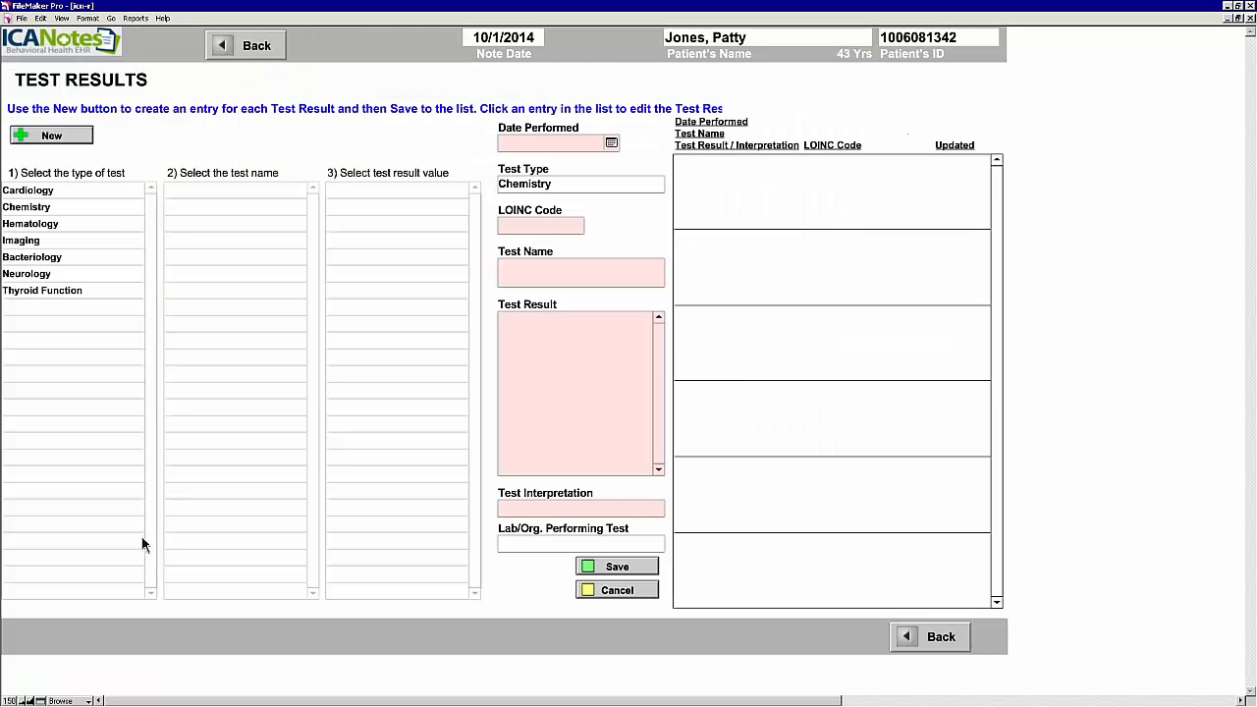
Step: Record and save a Chemistry Lithium Level result of 1.1 mmol/L
left_click(47, 138)
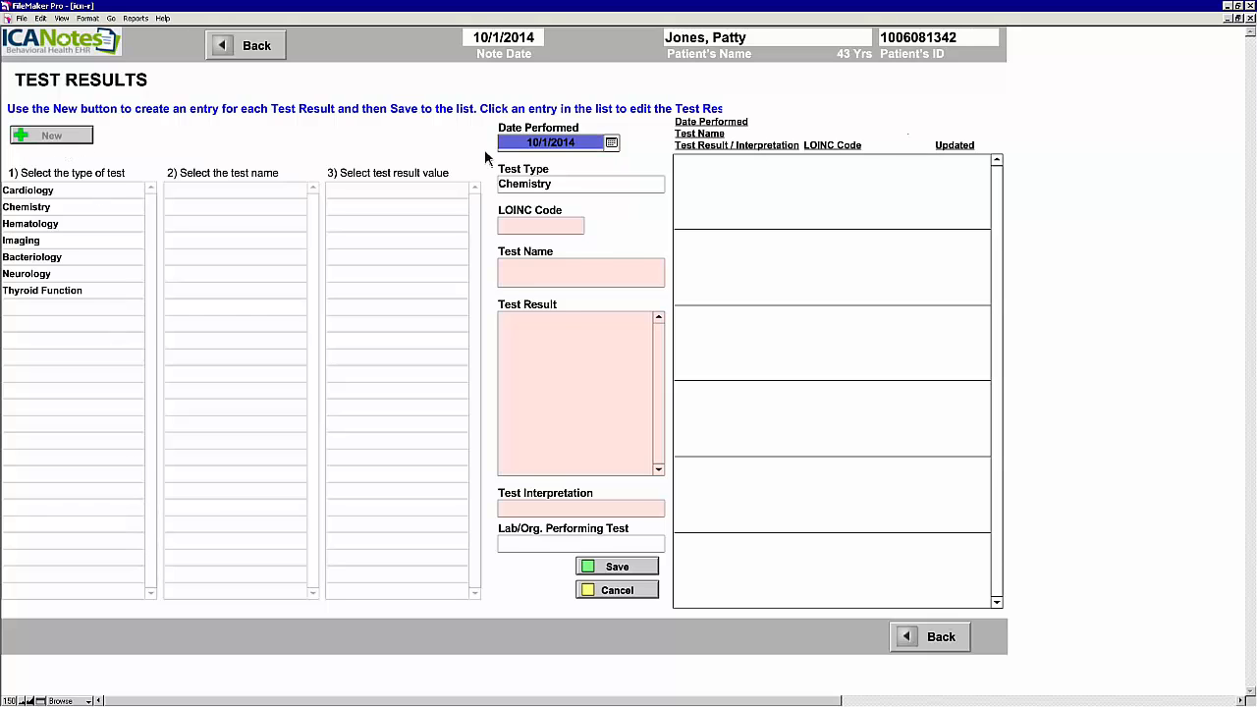
left_click(40, 208)
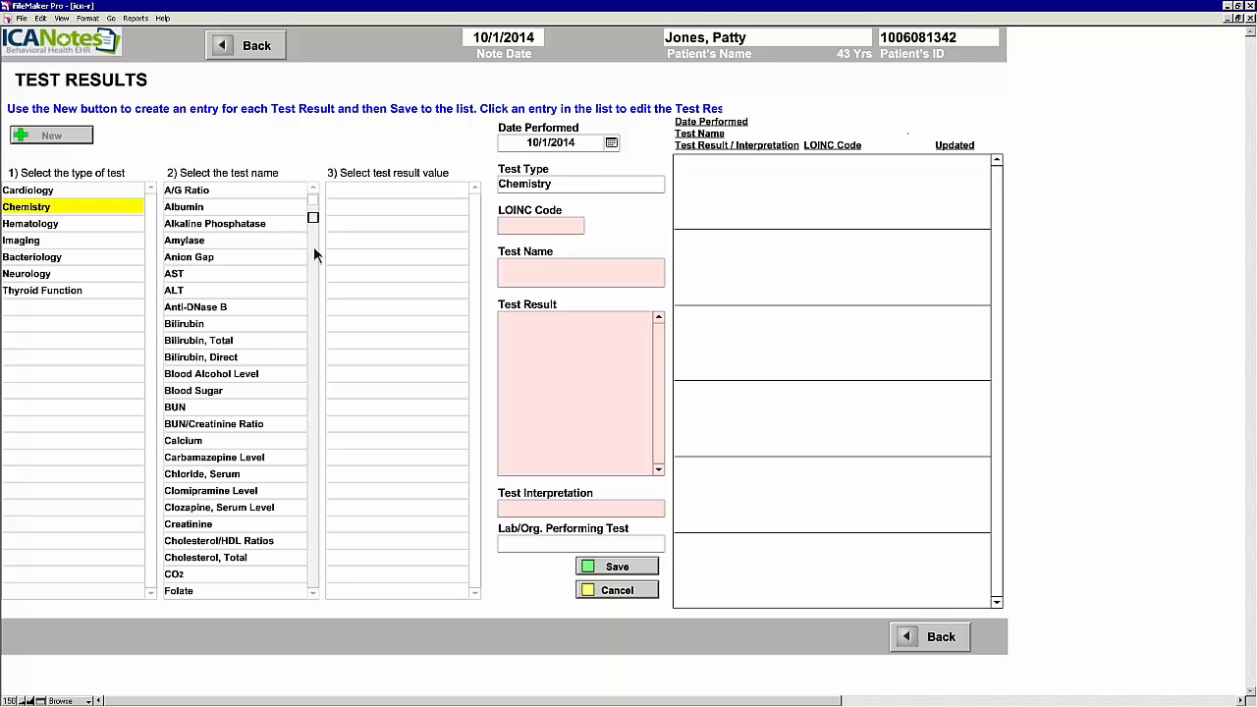
scroll(316, 307, "down", 4)
scroll(277, 420, "down", 2)
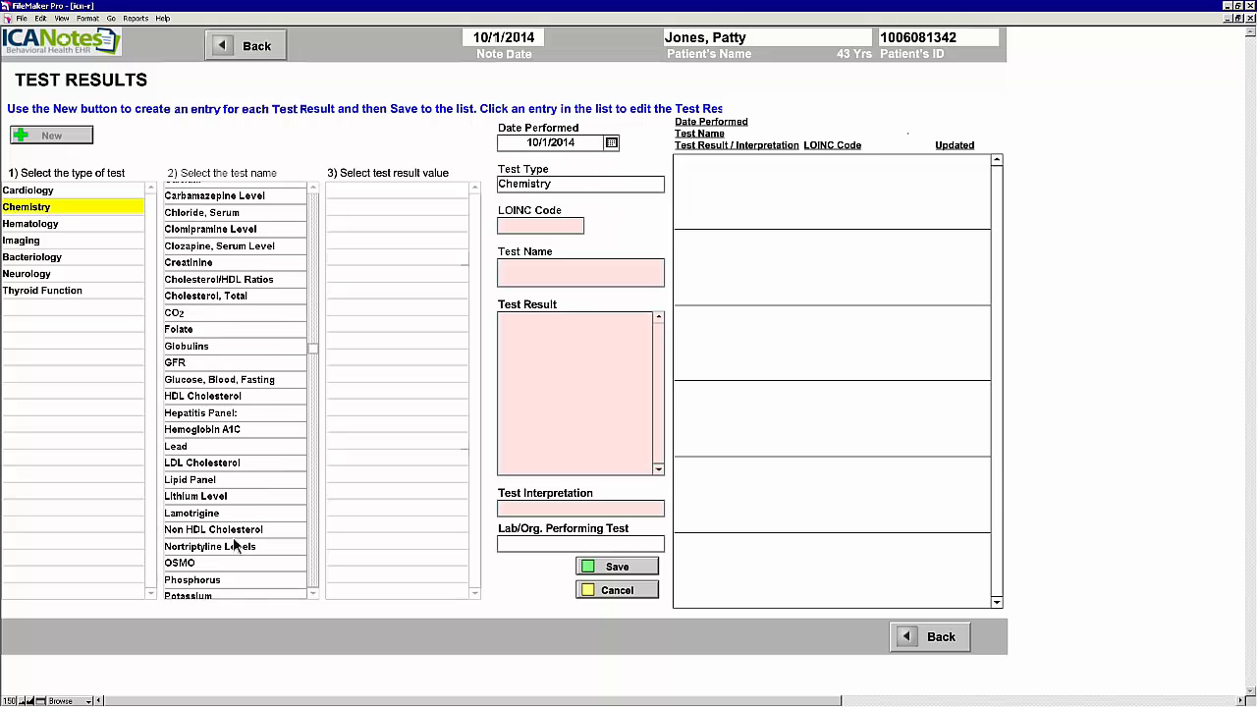
left_click(201, 497)
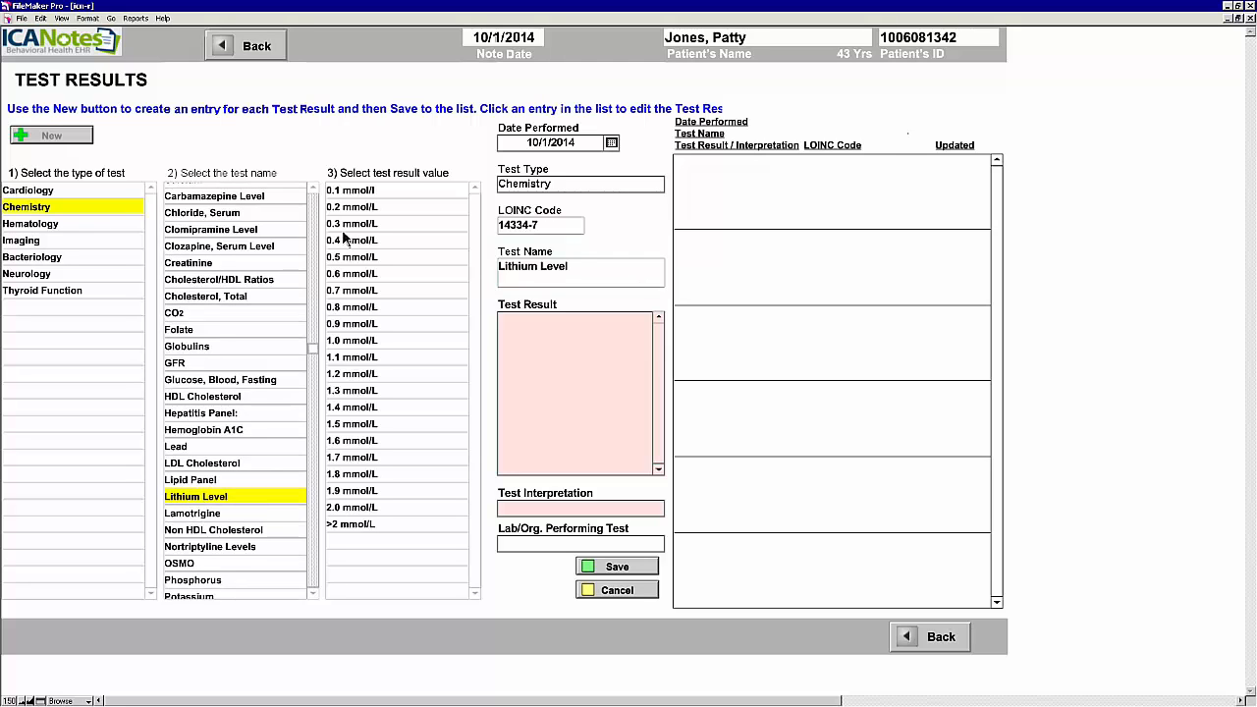
left_click(349, 361)
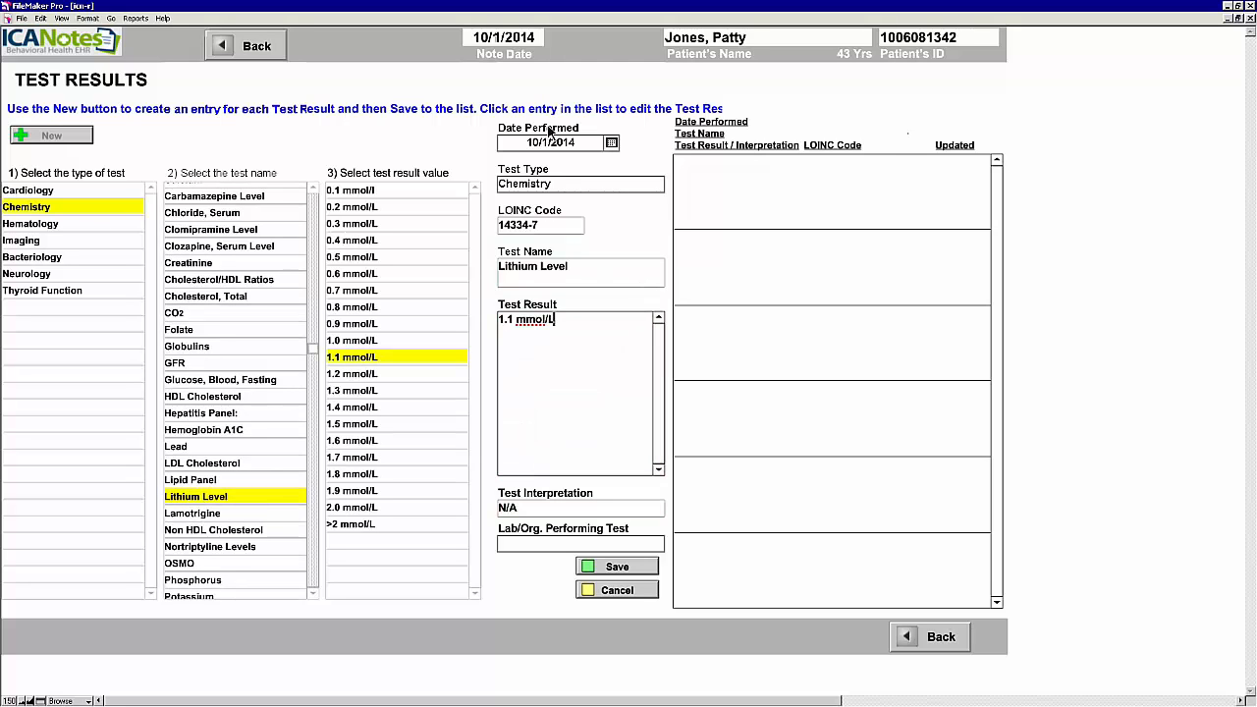
left_click(629, 573)
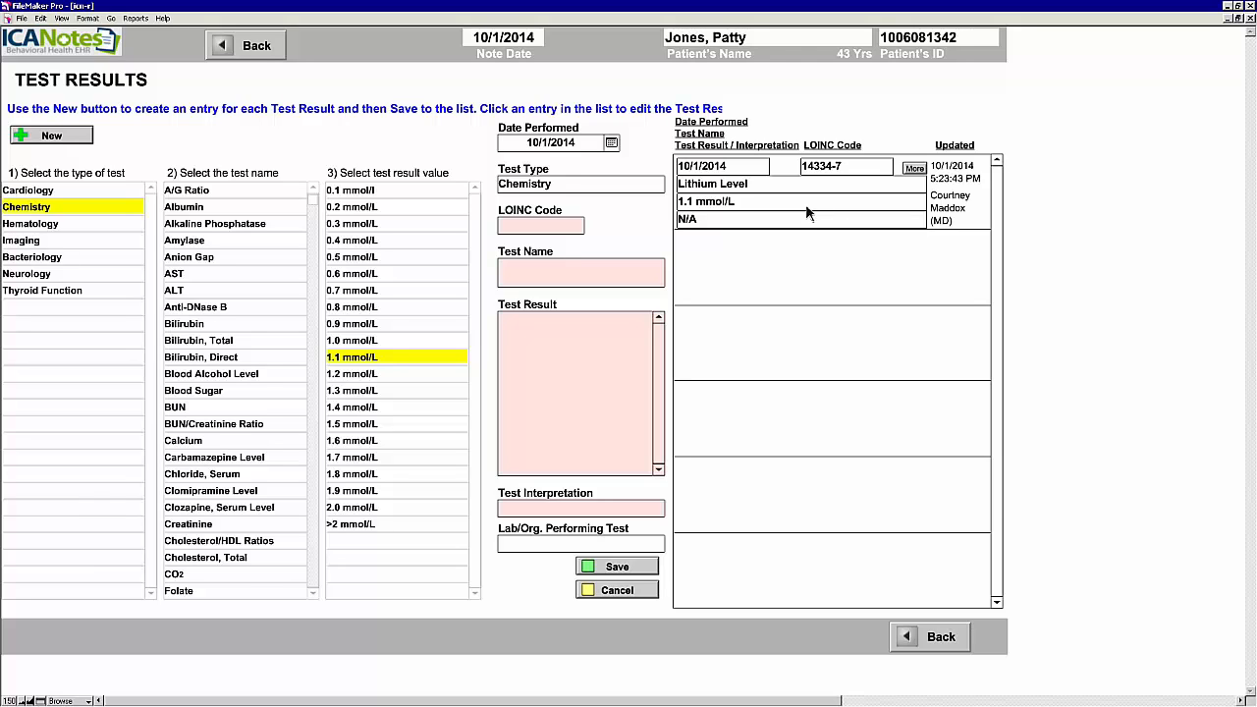
Step: Save an Imaging CT Scan result 'normal' with interpretation 'n/a', then return to the progress note
left_click(33, 243)
left_click(183, 244)
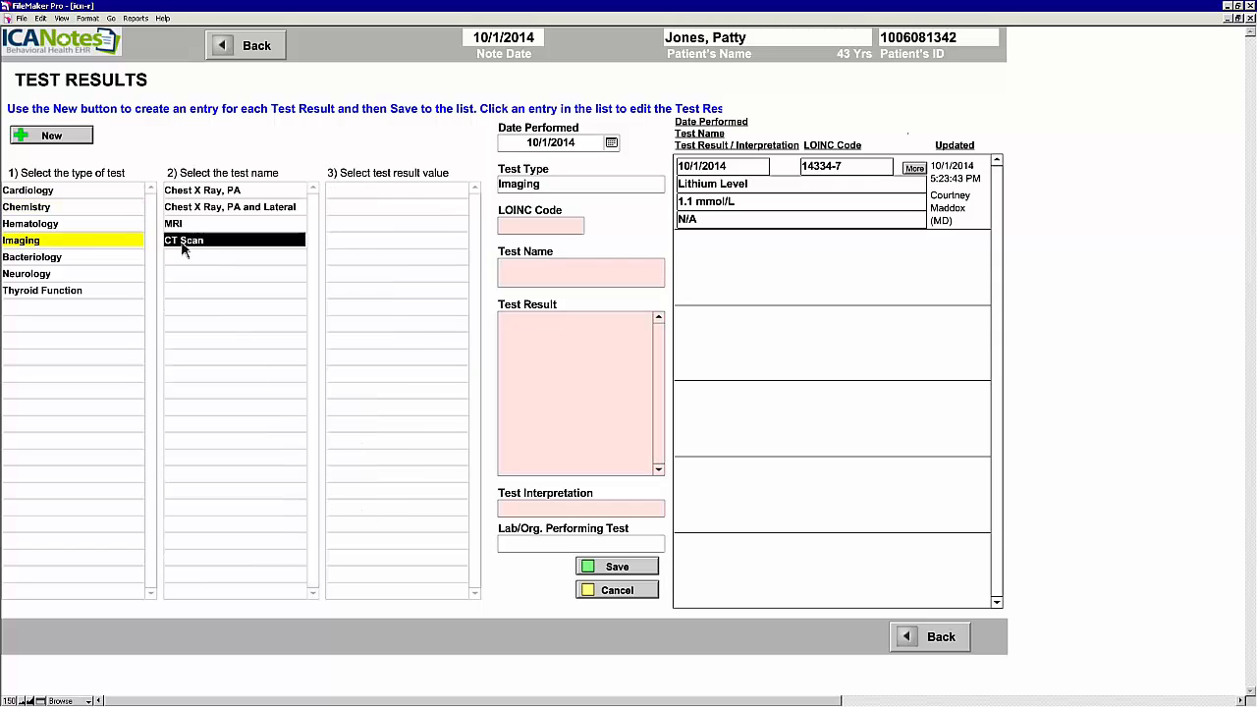
left_click(549, 361)
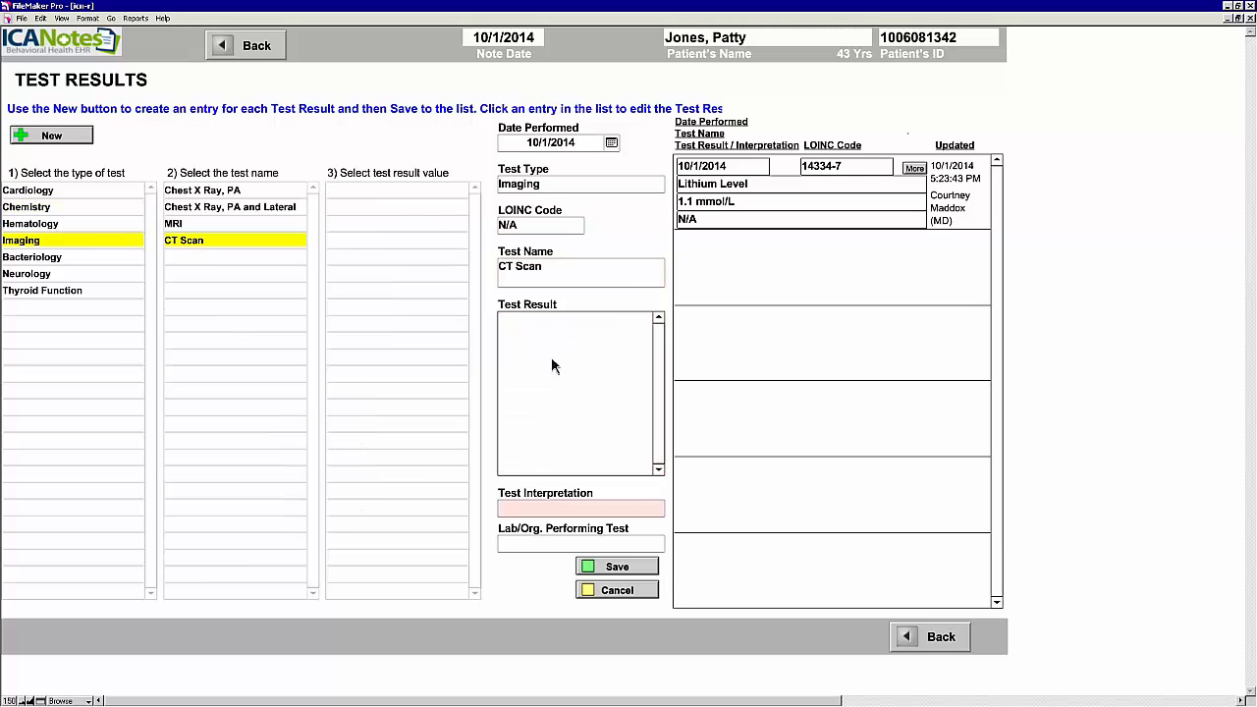
type("normal")
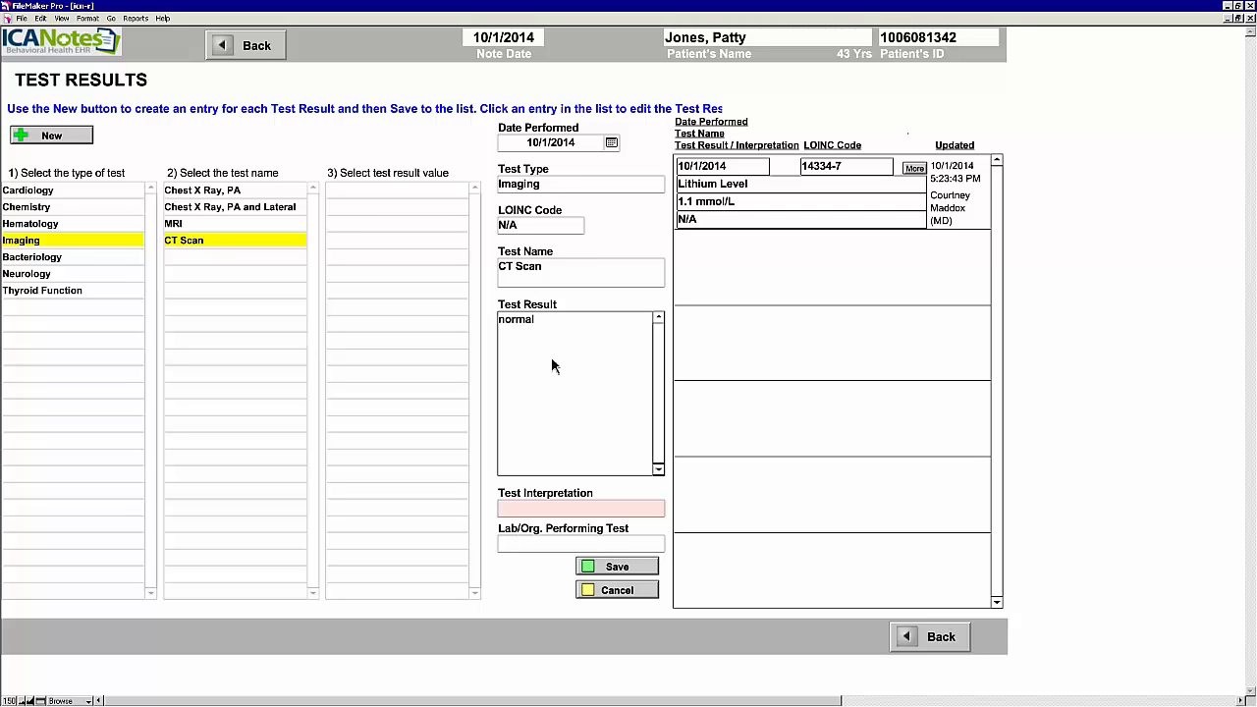
left_click(559, 511)
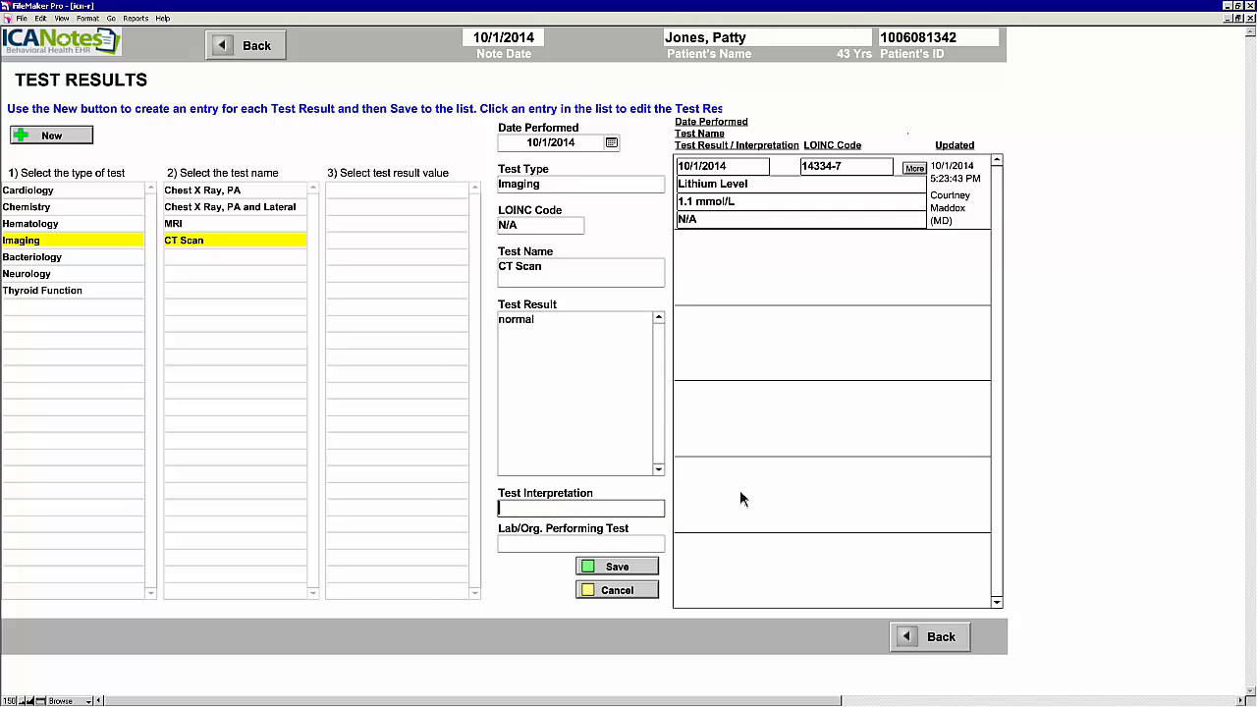
type("n/a")
left_click(632, 569)
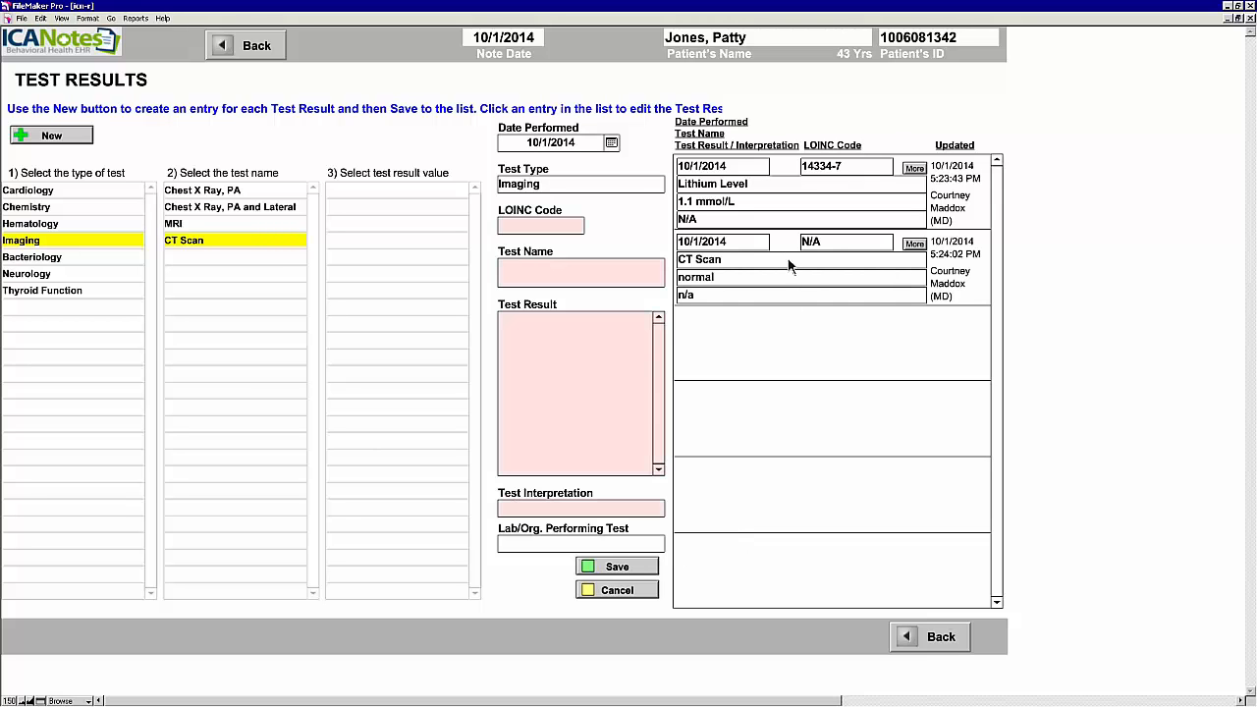
left_click(938, 637)
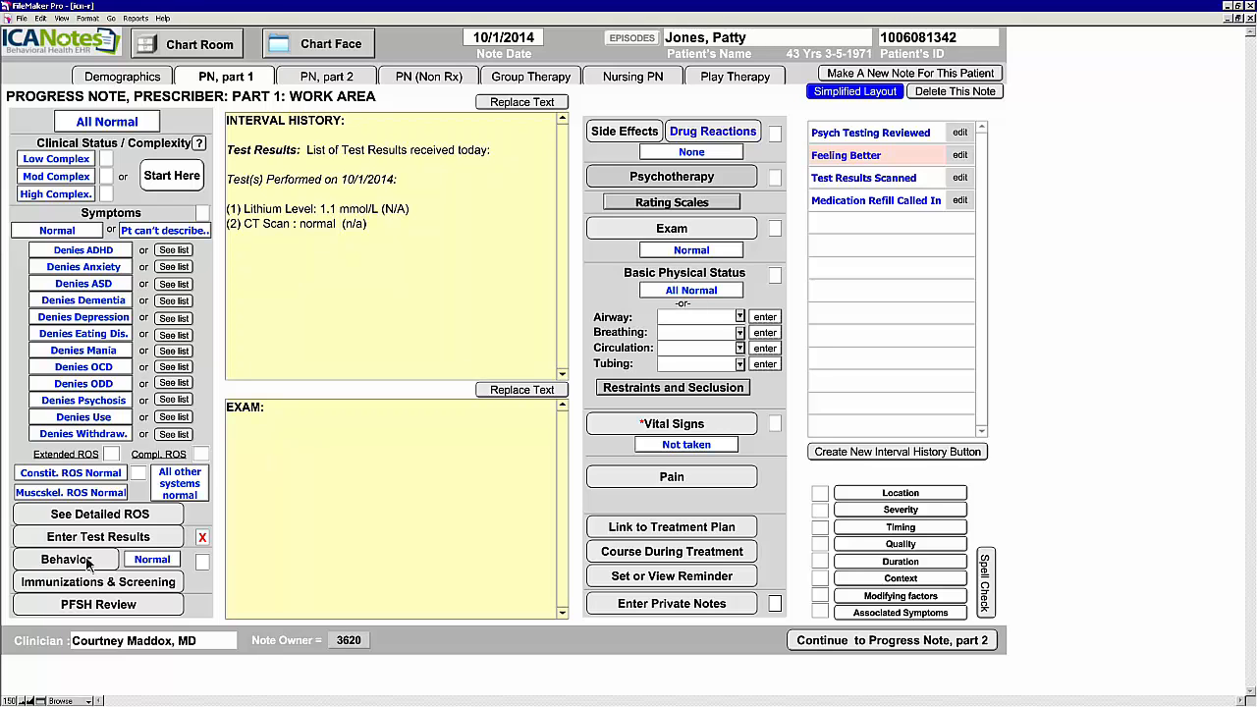
Step: Visit the Behavior: Out Pt screen and go back to the note without choosing entries
left_click(88, 562)
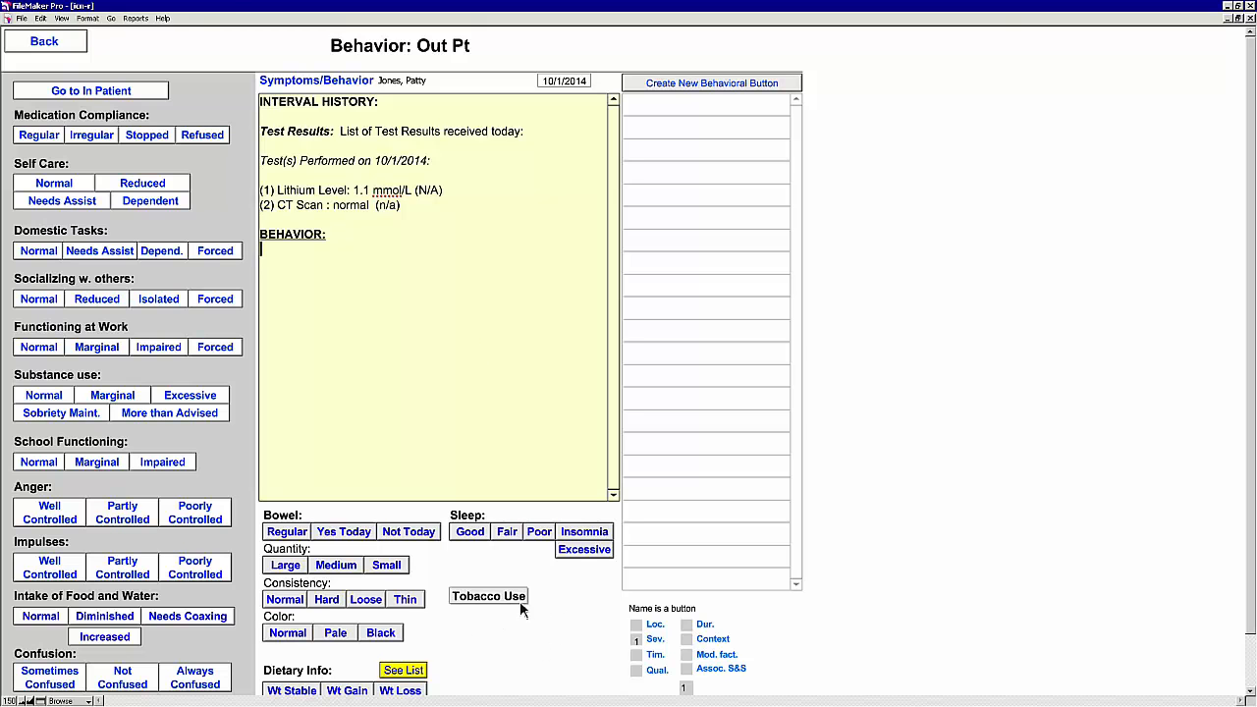
left_click(77, 51)
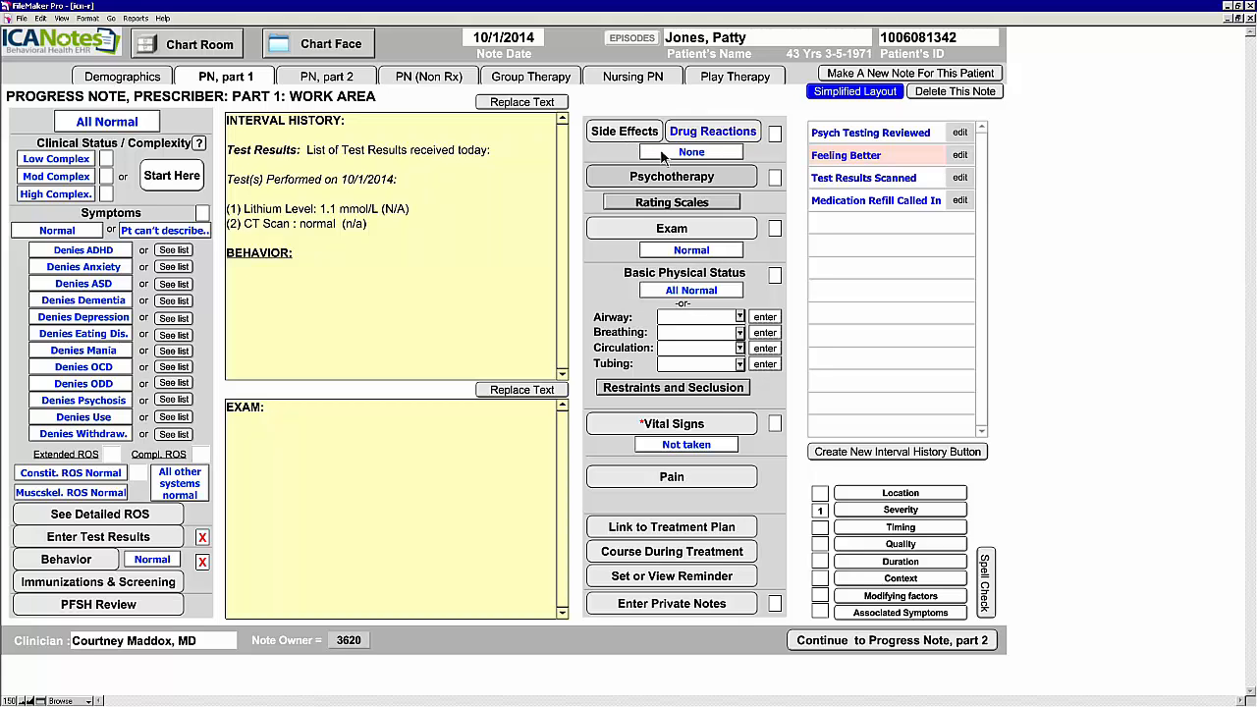
Step: Record that adverse drug reactions were reviewed with no changes, checking the ADR List first
left_click(739, 136)
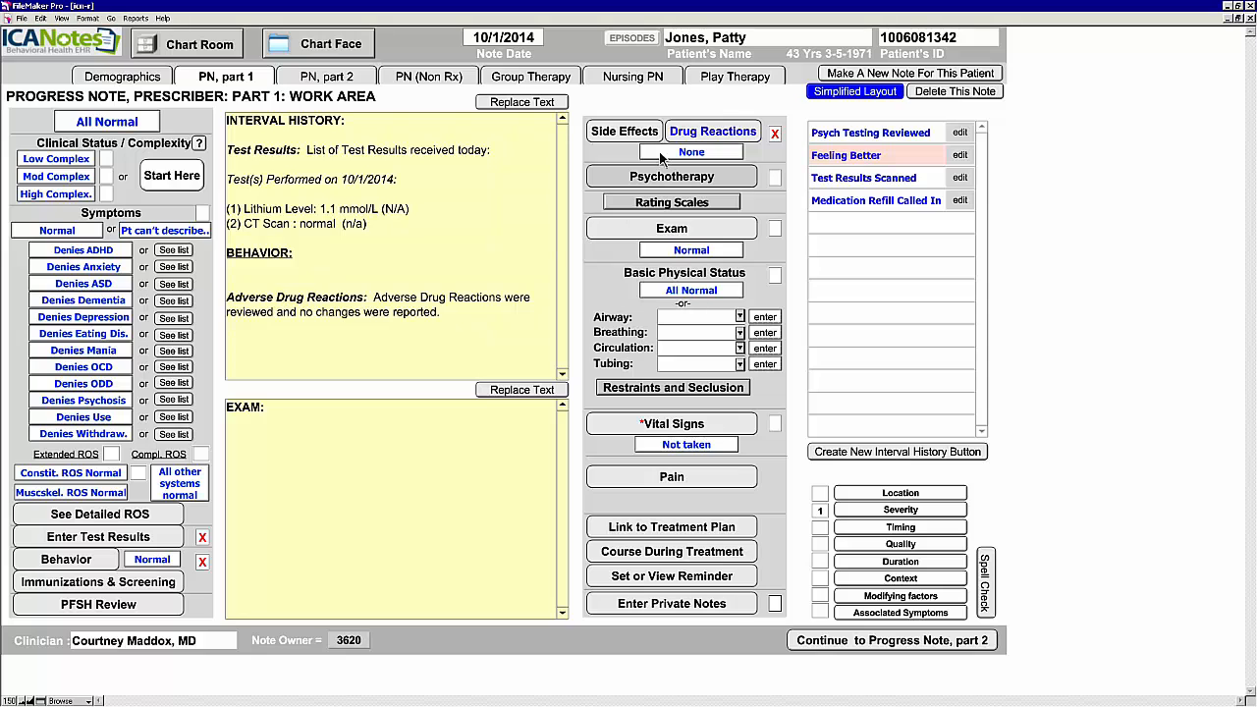
left_click(713, 135)
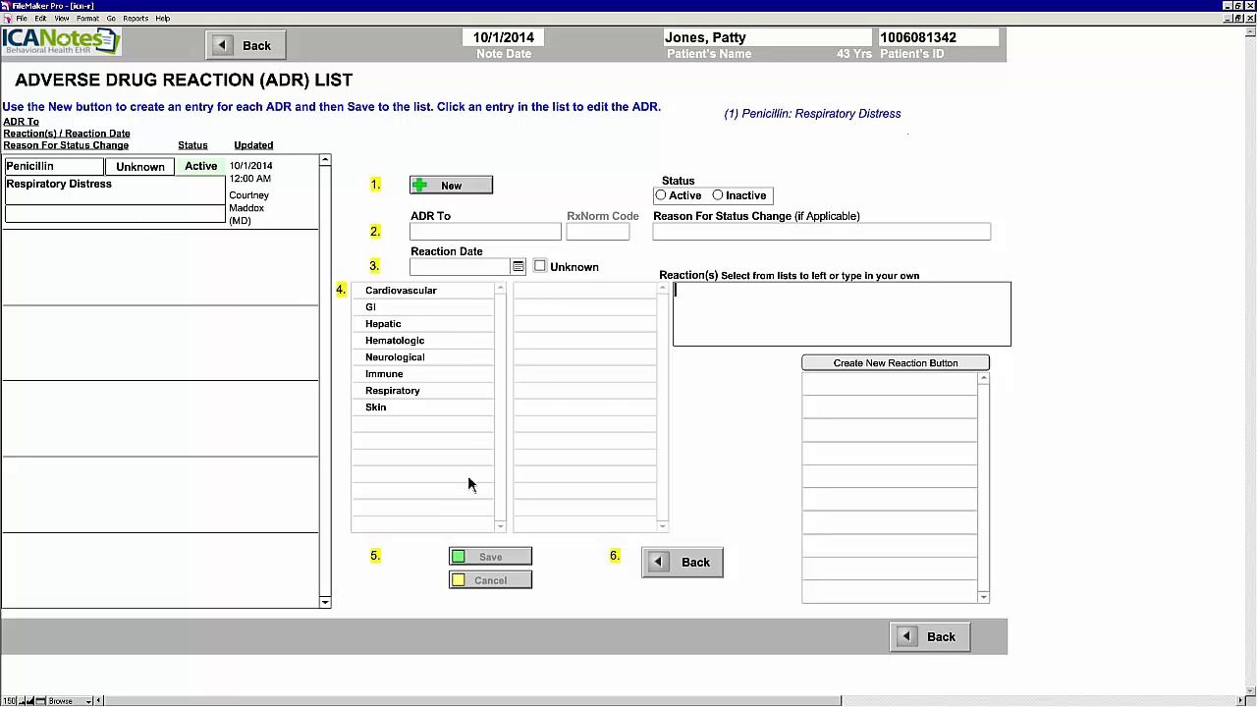
left_click(663, 561)
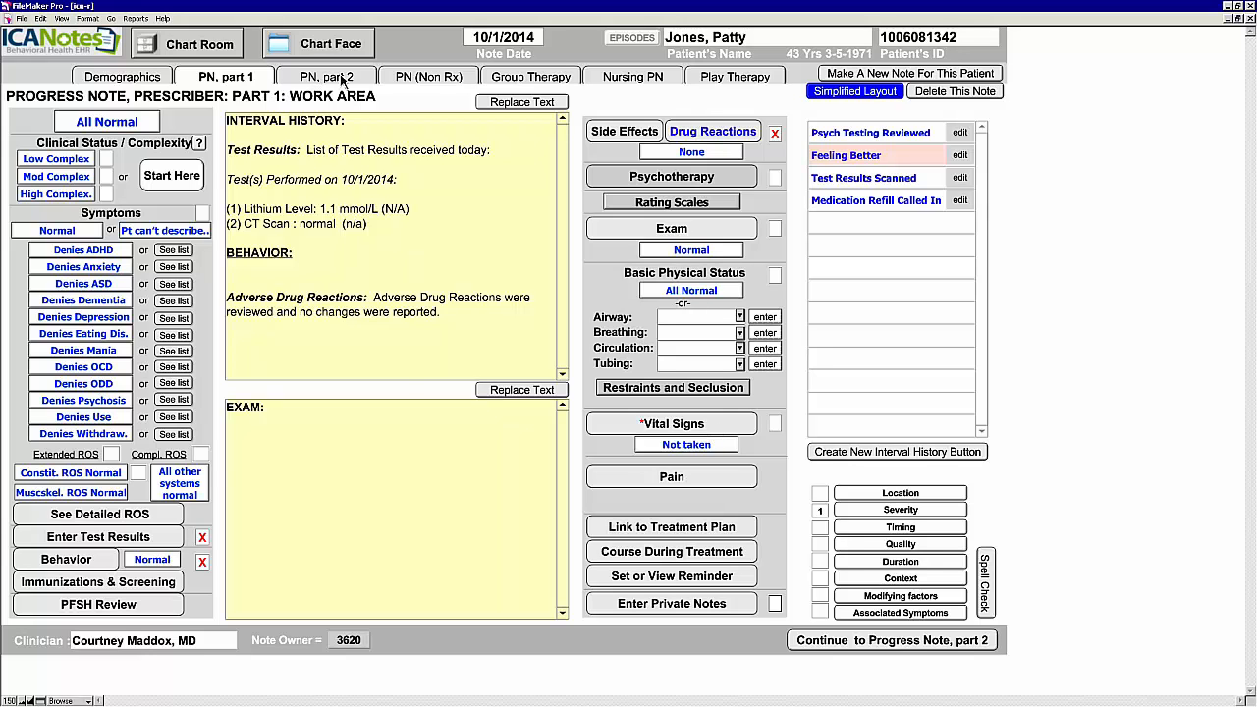
Step: From PN part 2, open the Clinical Order Sheet's Referral/Consult form
left_click(342, 80)
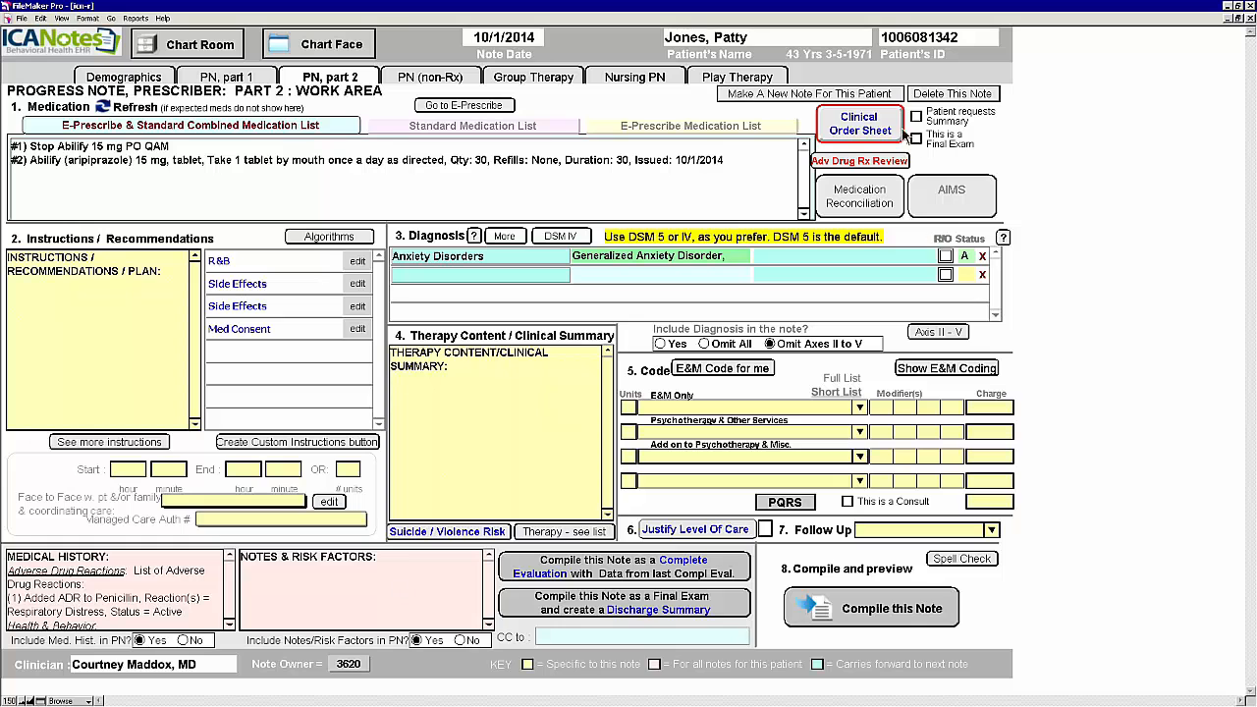
left_click(860, 129)
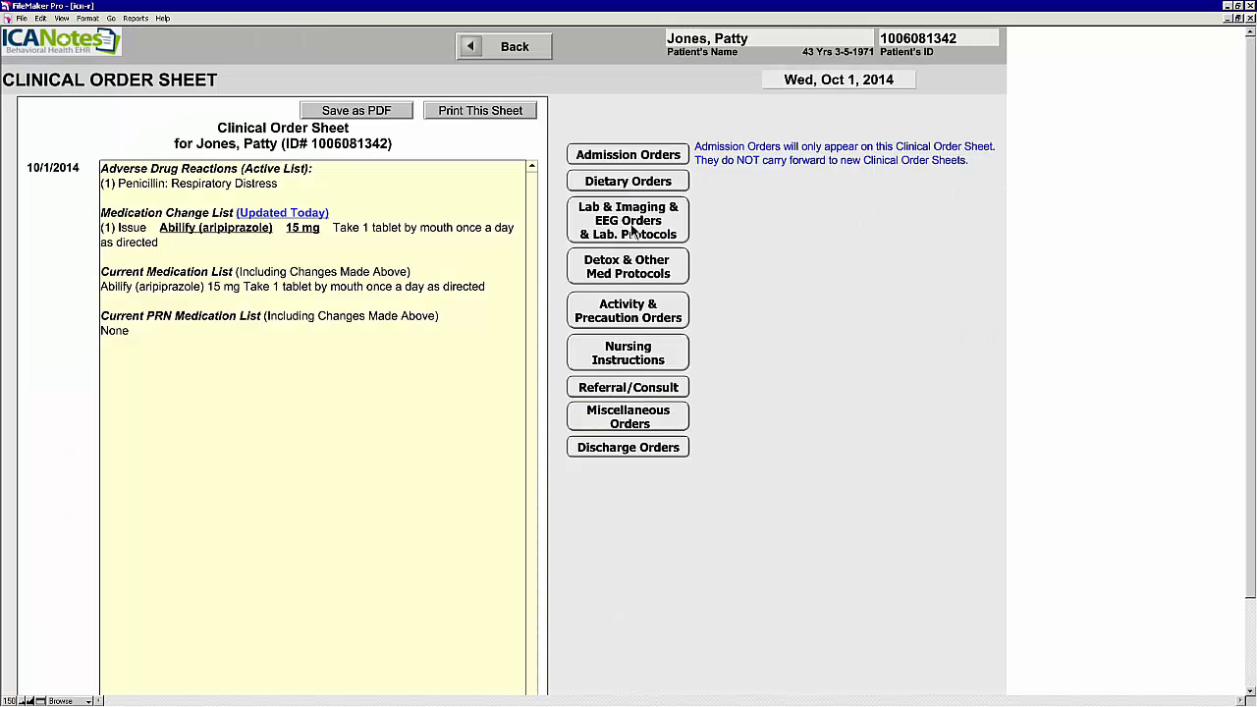
left_click(660, 391)
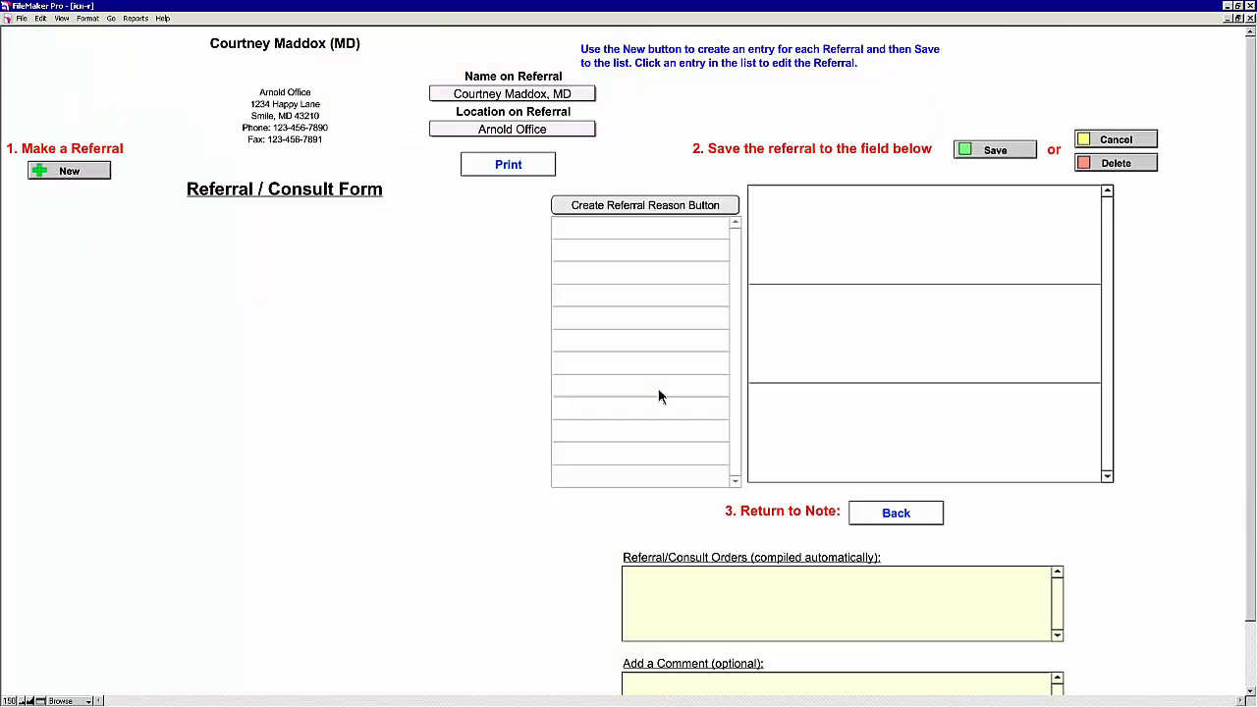
Step: Save a new referral to the pediatrician with the Generalized Anxiety Disorder diagnosis as reason
left_click(96, 183)
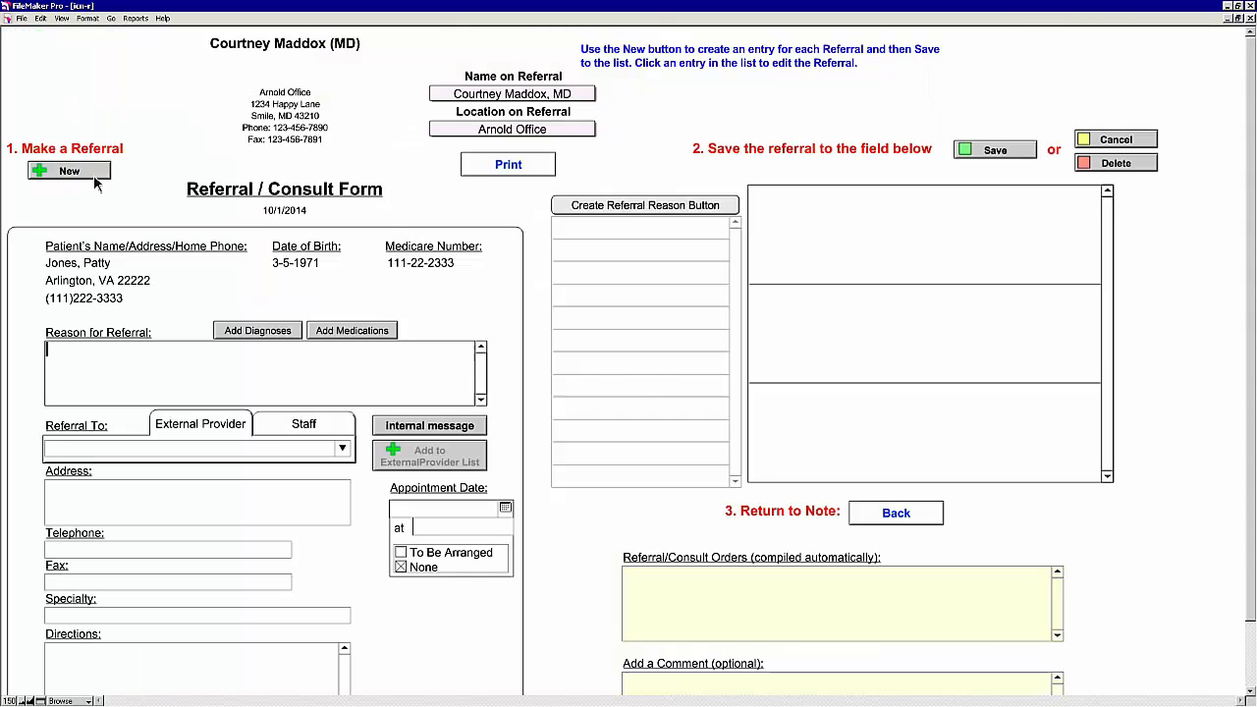
left_click(277, 331)
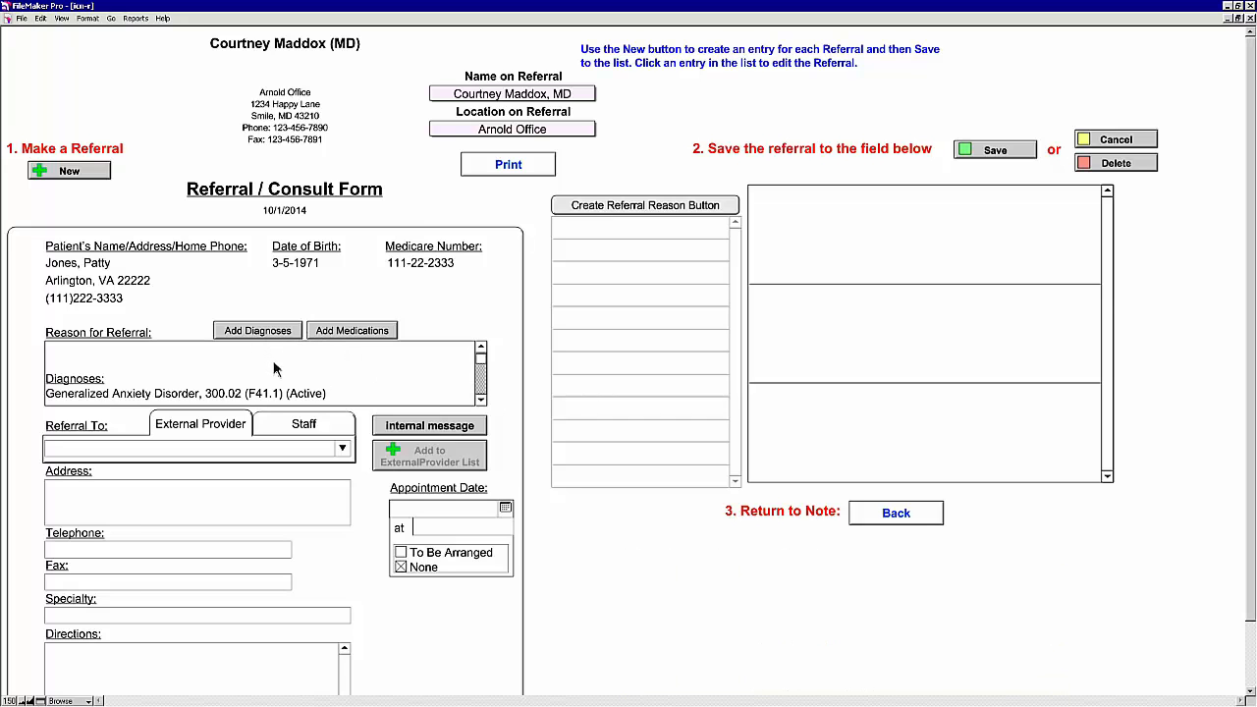
left_click(284, 356)
scroll(286, 358, "down", 2)
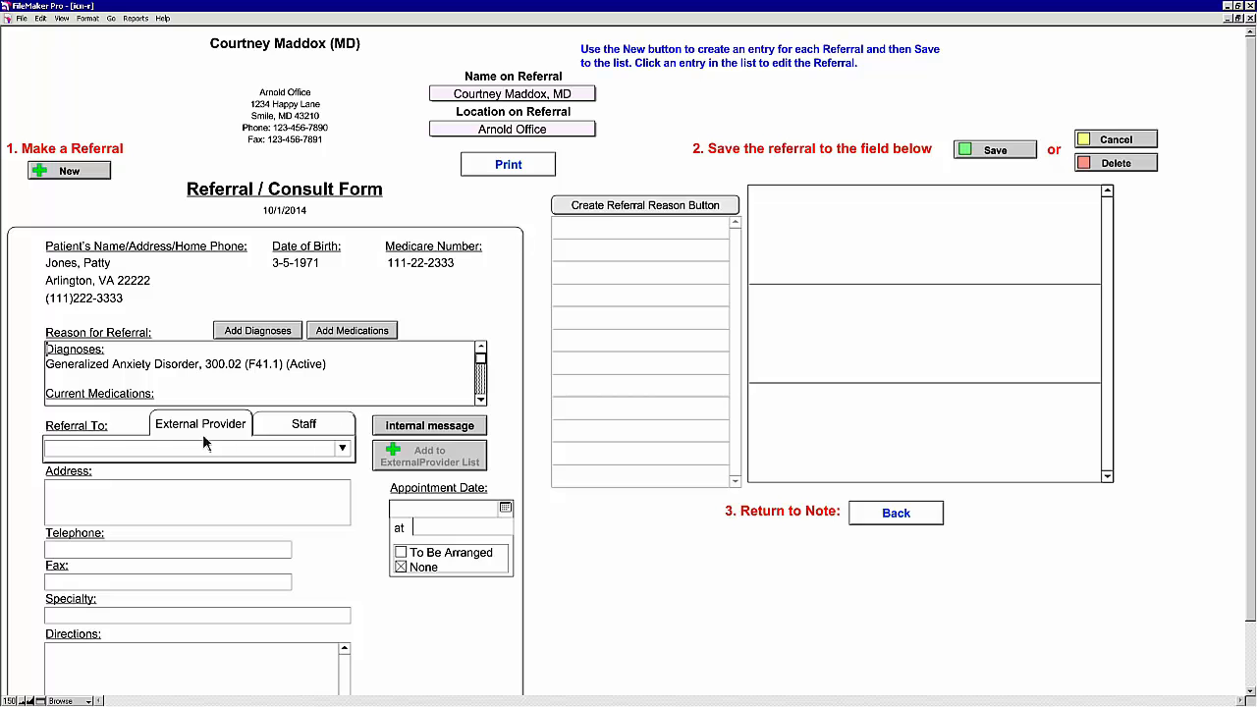
left_click(343, 451)
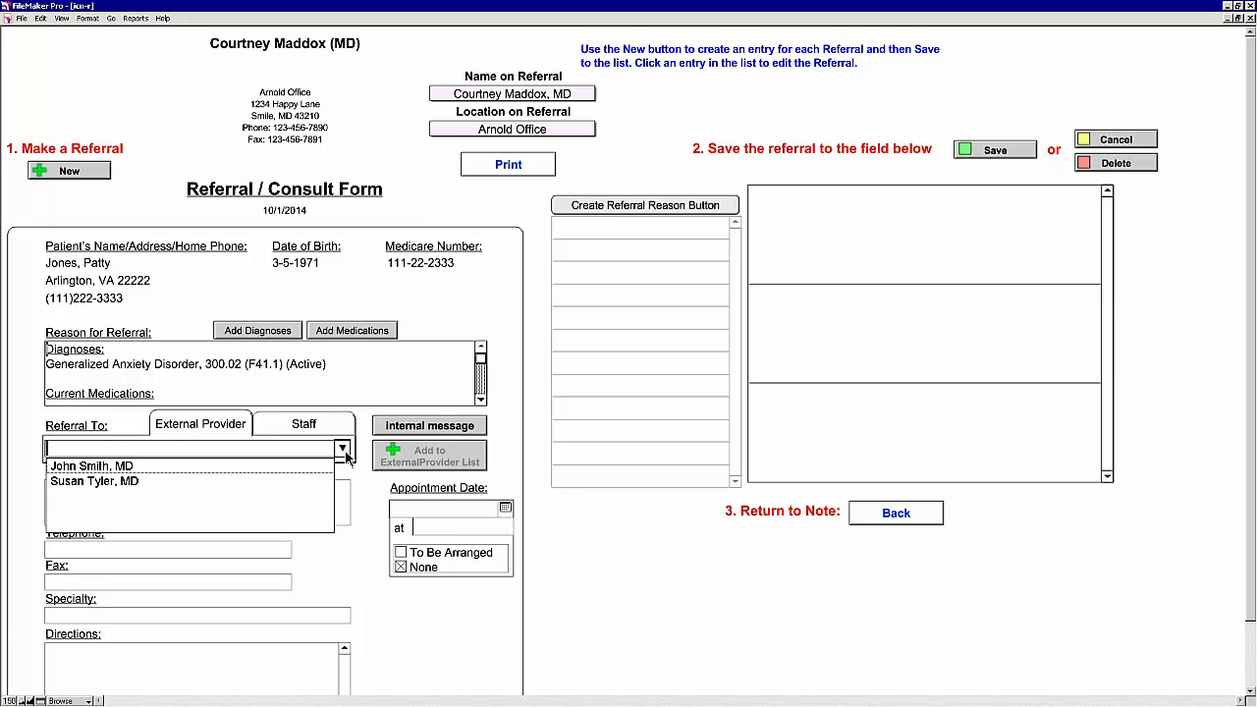
left_click(131, 481)
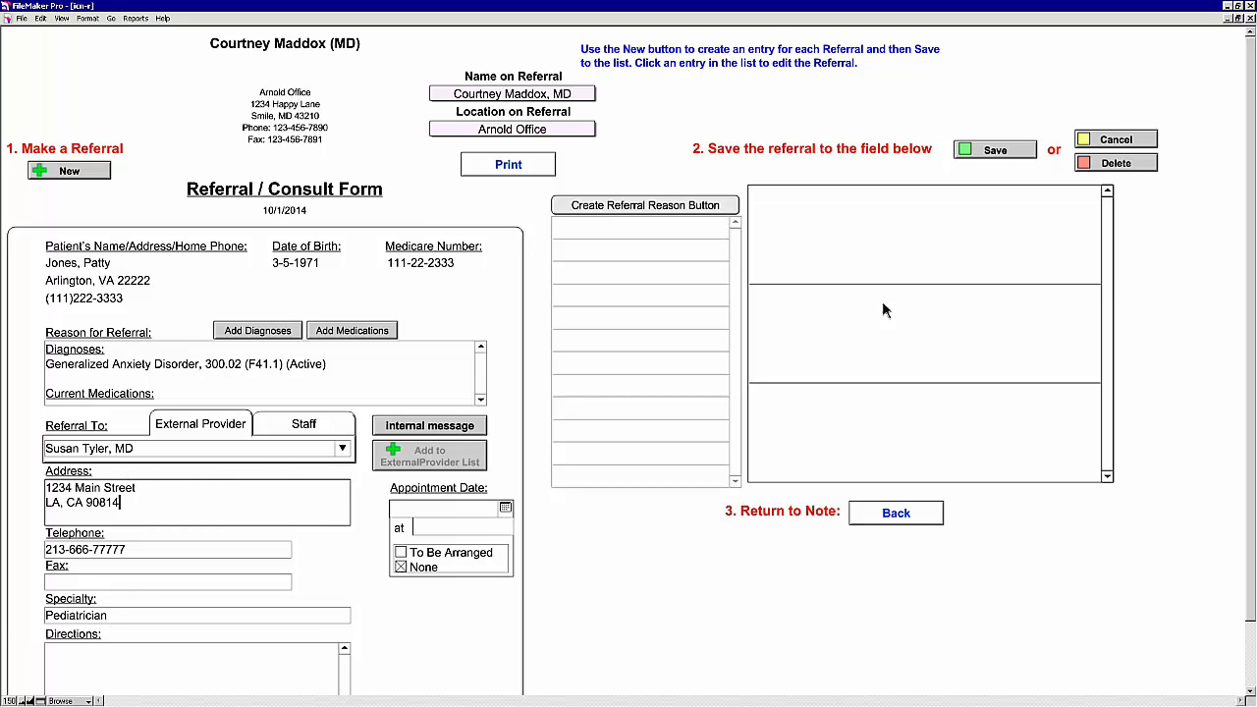
left_click(994, 150)
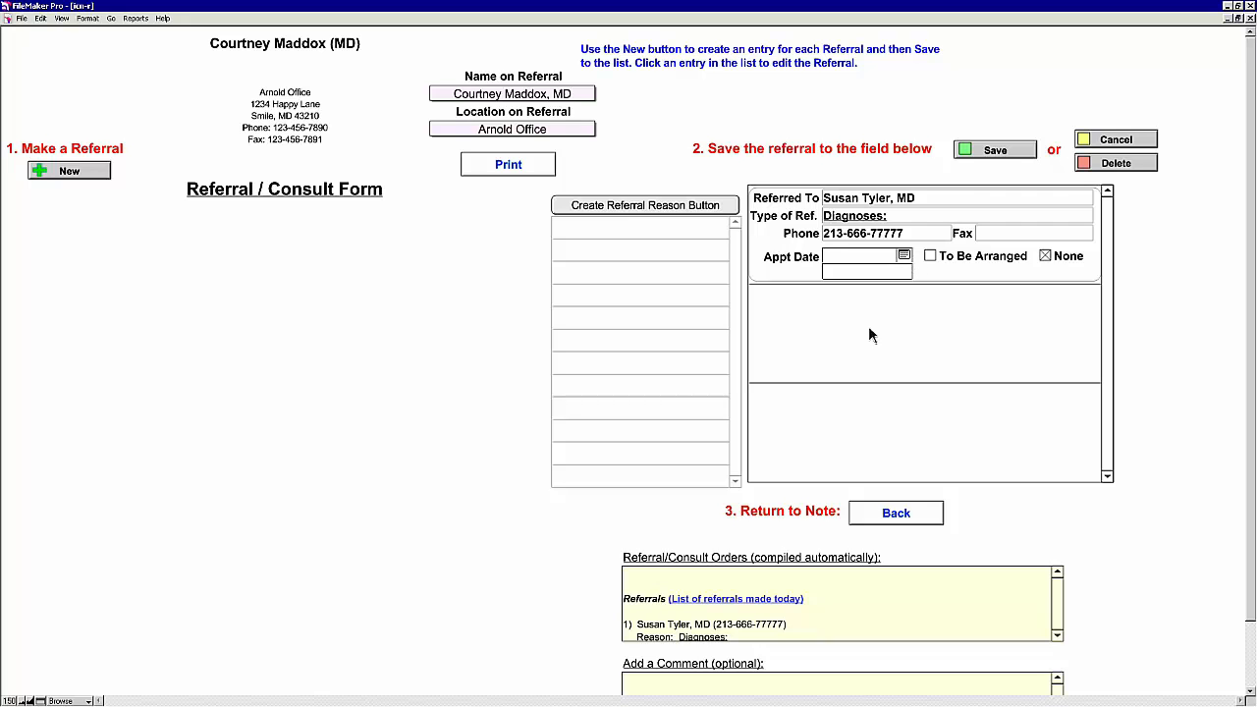
left_click(896, 514)
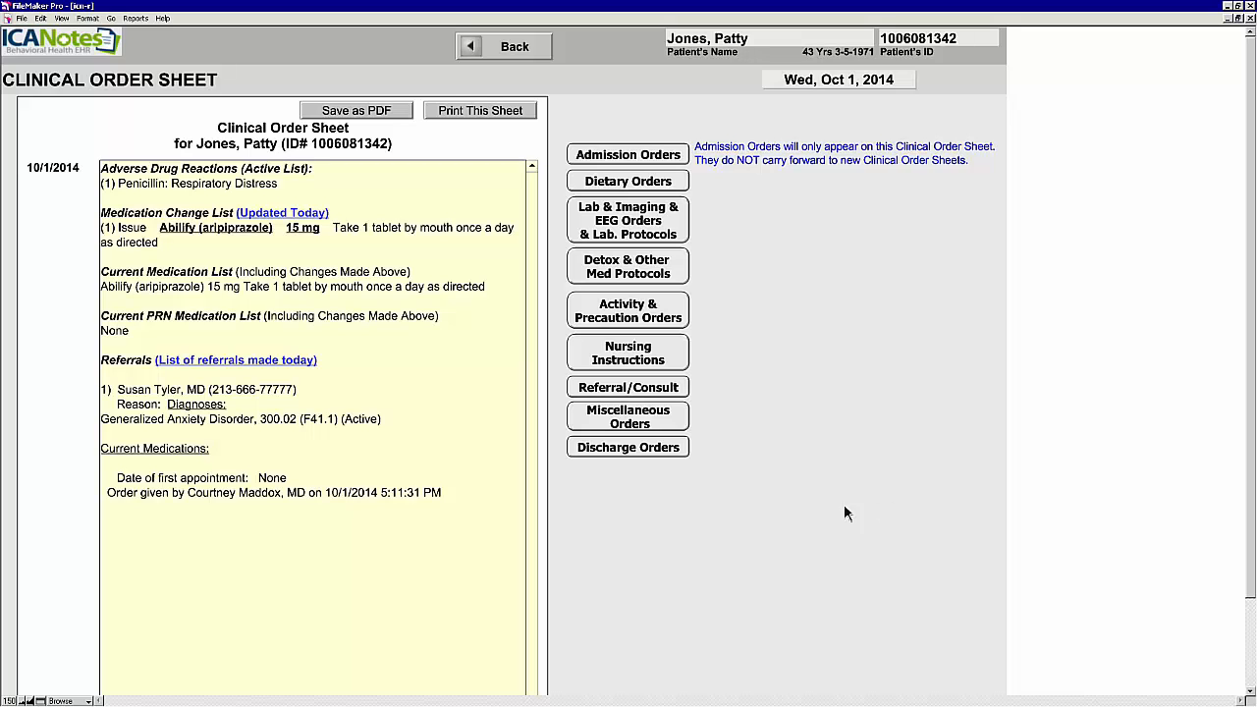
Step: Compile the progress note, then create a Clinical Summary and delete that draft
left_click(509, 56)
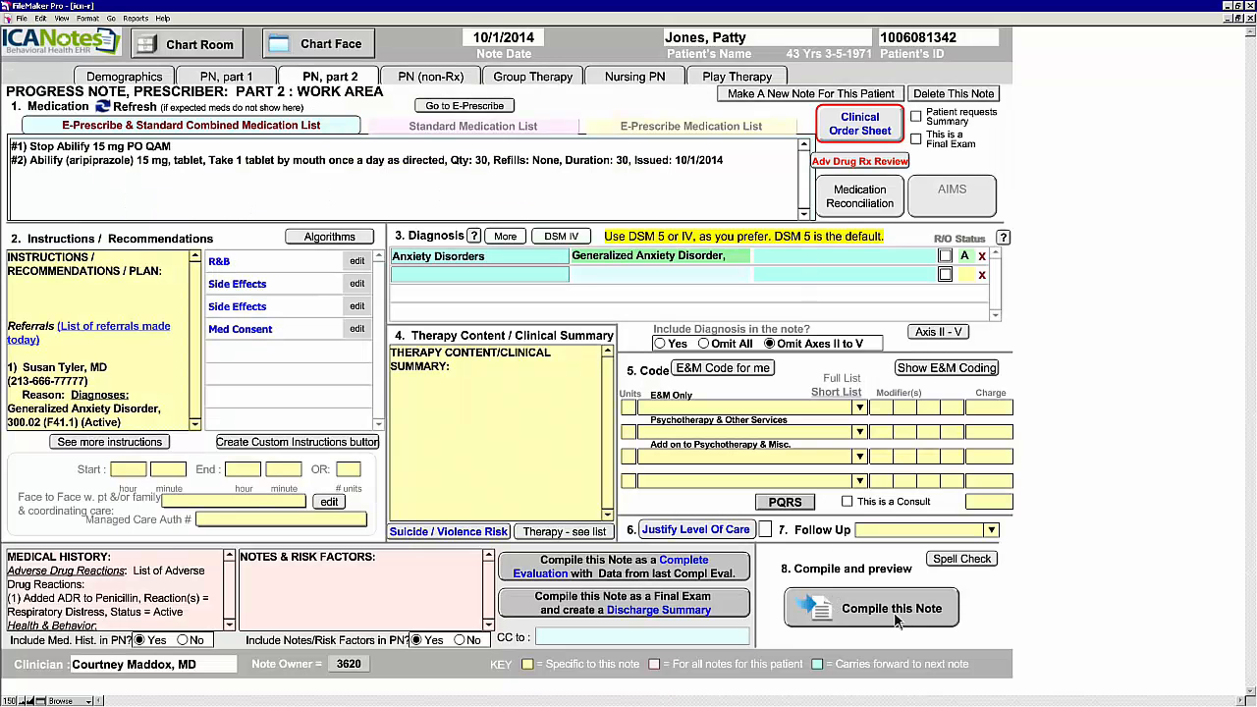
left_click(896, 618)
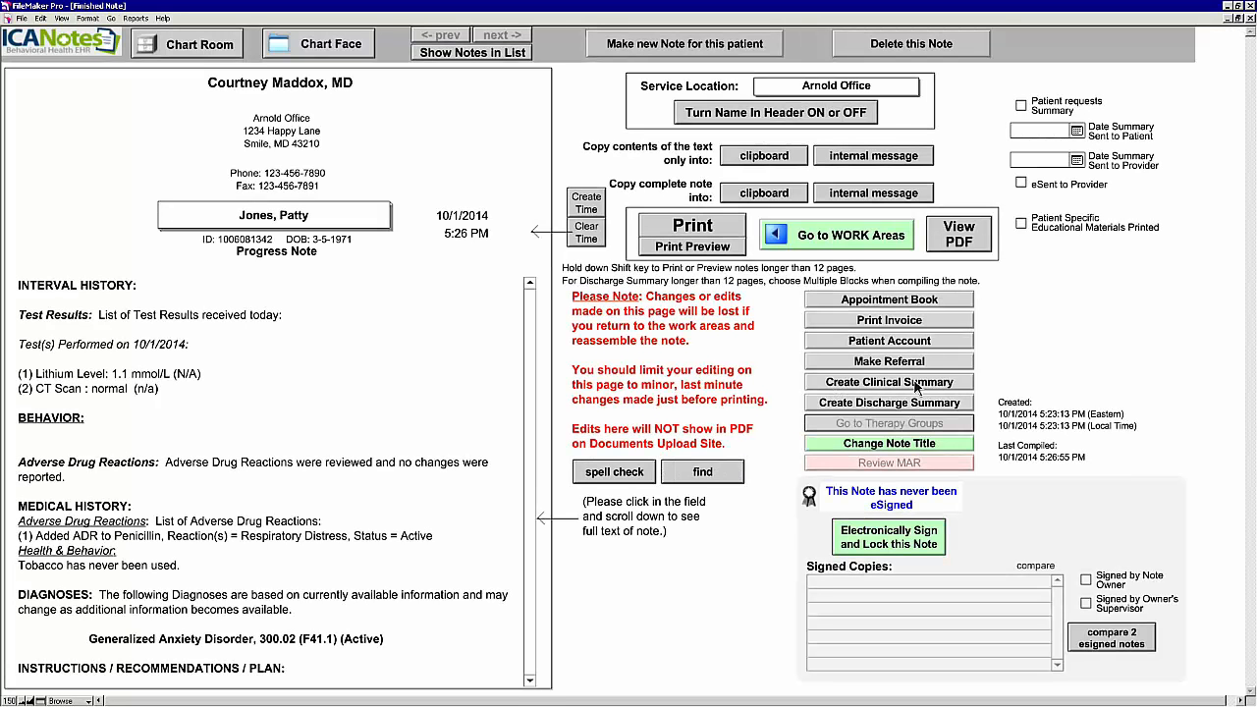
left_click(937, 388)
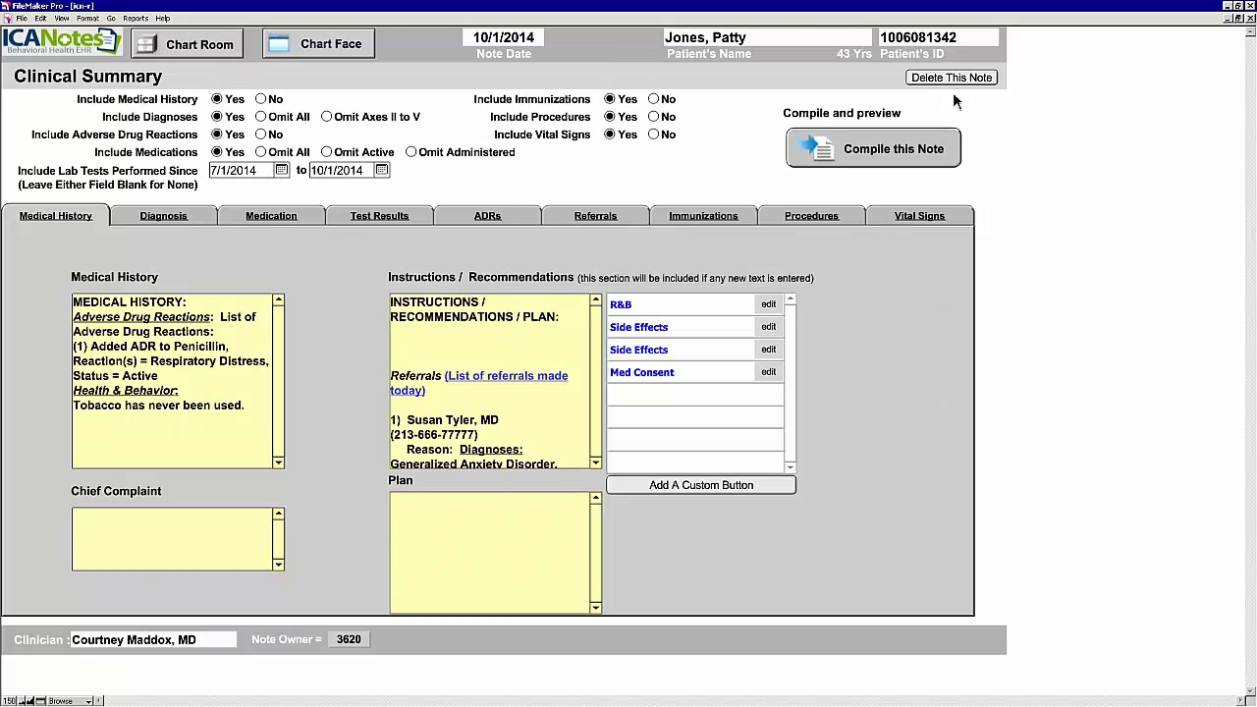
left_click(952, 80)
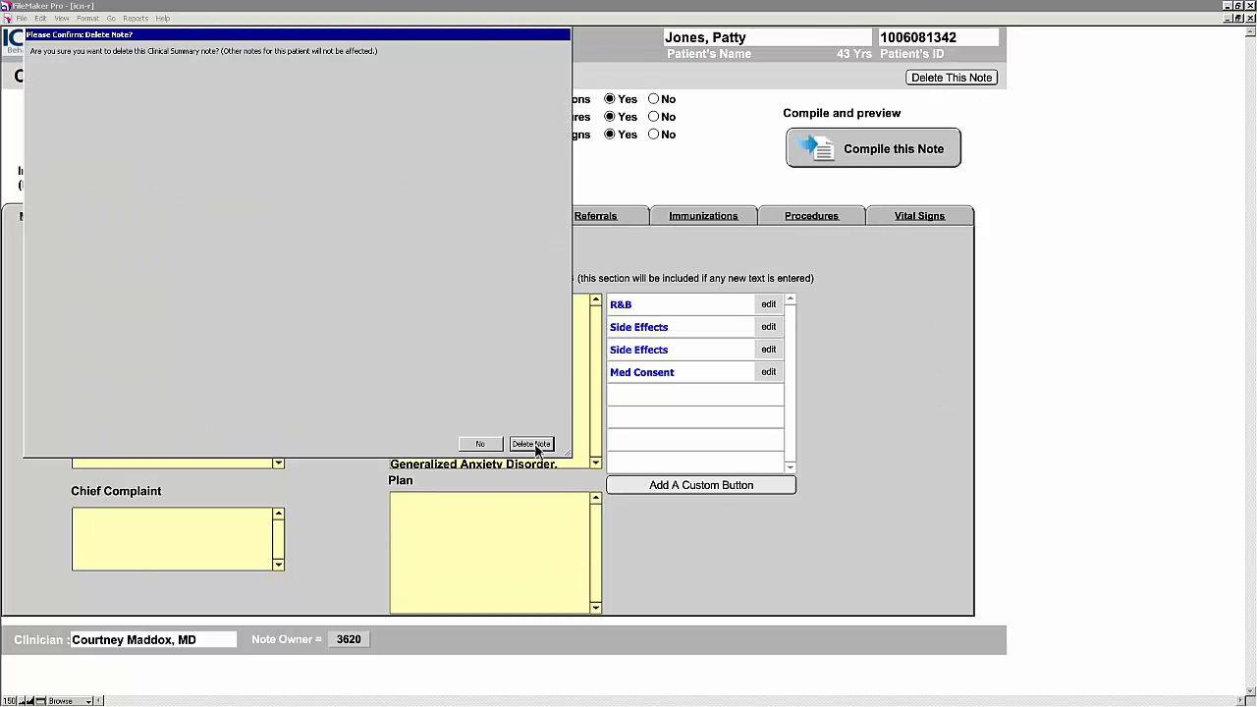
left_click(536, 447)
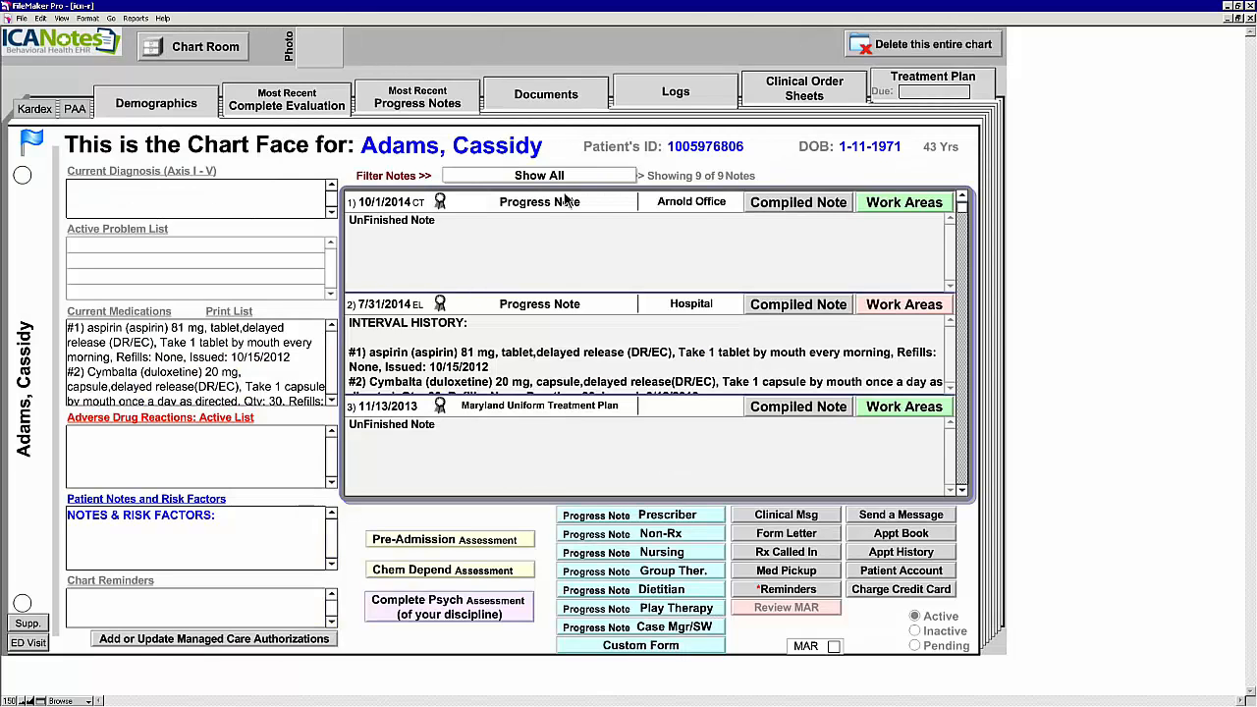
Step: On the compiled 10/1/2014 note, set Date Summary Sent to Provider to 10/1/2014 and tick eSent
left_click(793, 208)
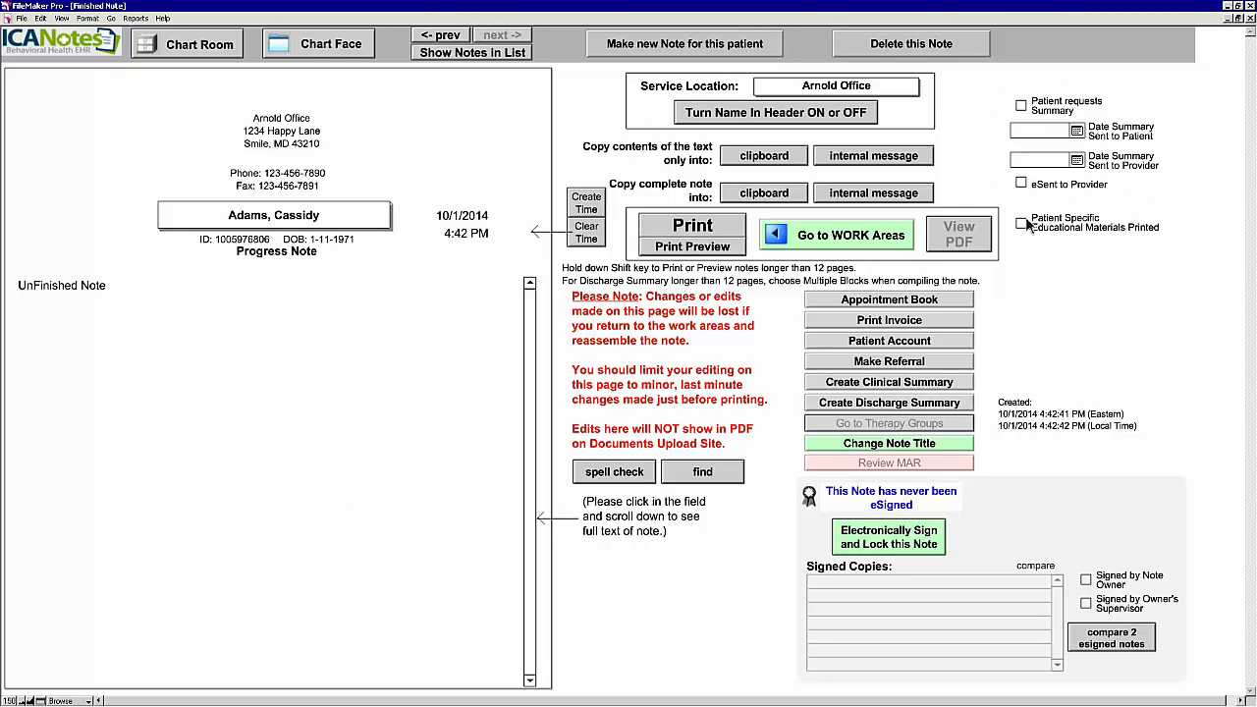
left_click(1081, 161)
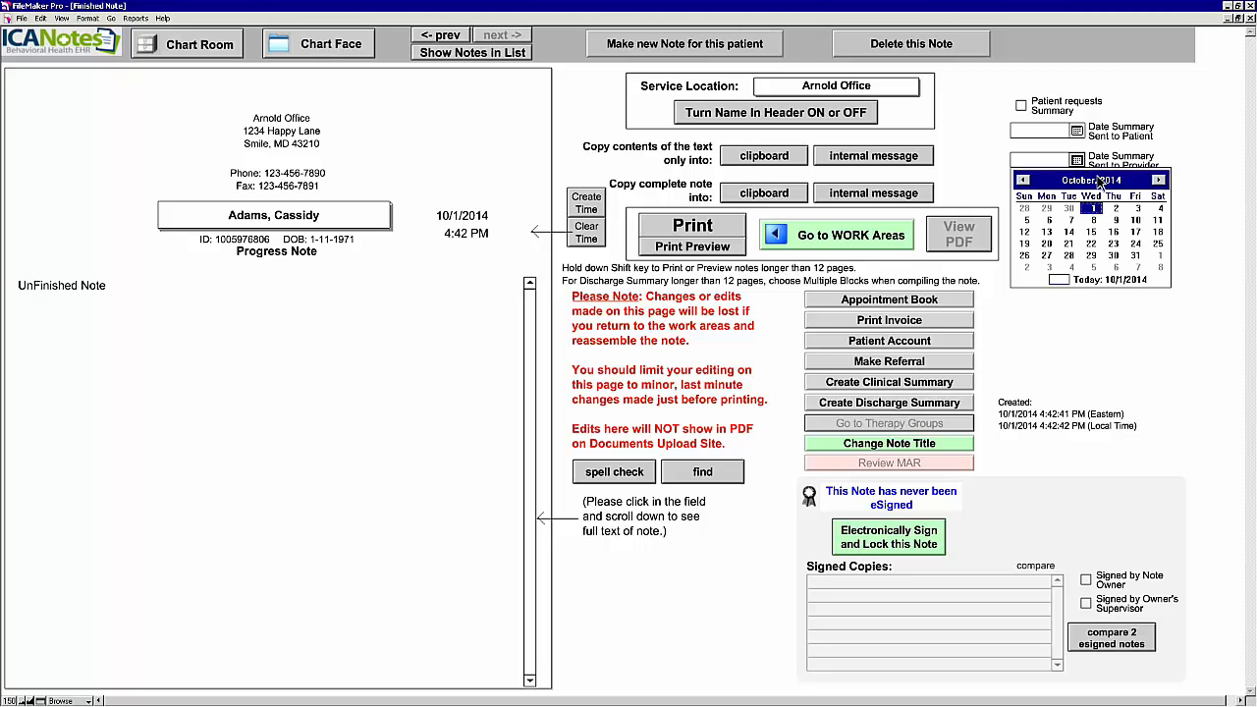
left_click(1095, 208)
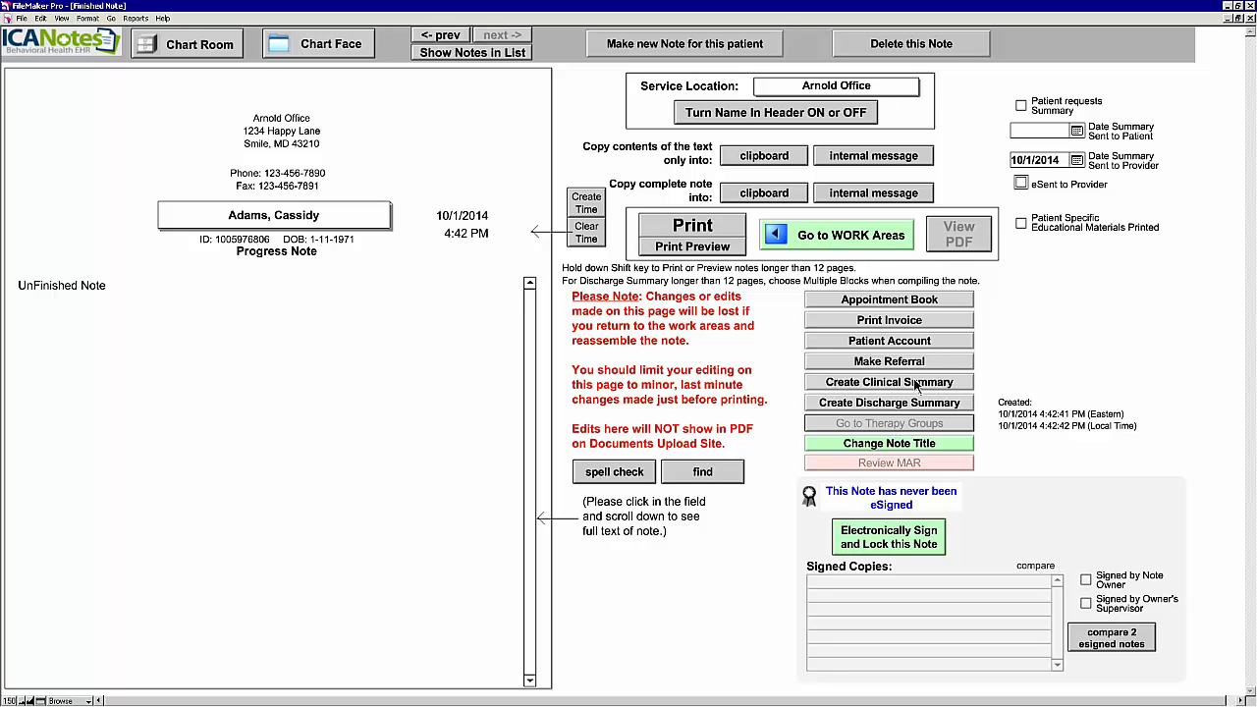
left_click(1021, 184)
Step: Create and compile the 10/1/2014 Clinical Summary, then go back to the Chart Face
left_click(916, 382)
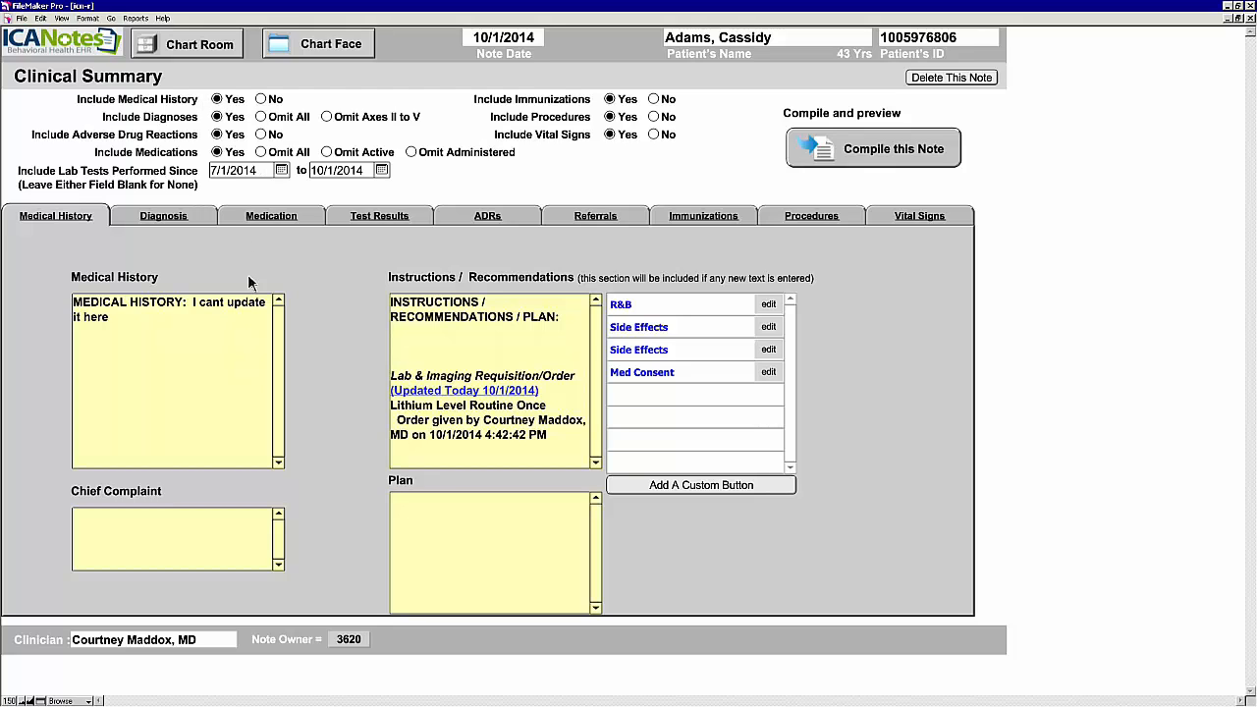
left_click(915, 149)
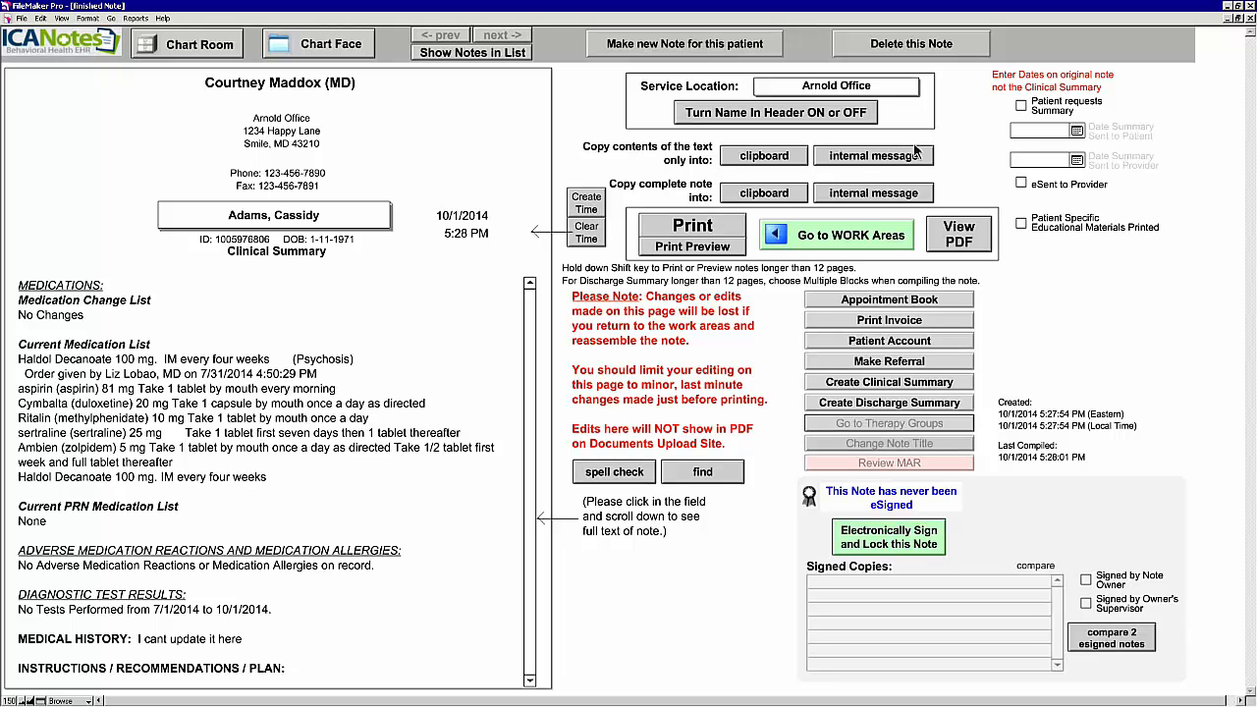
left_click(336, 51)
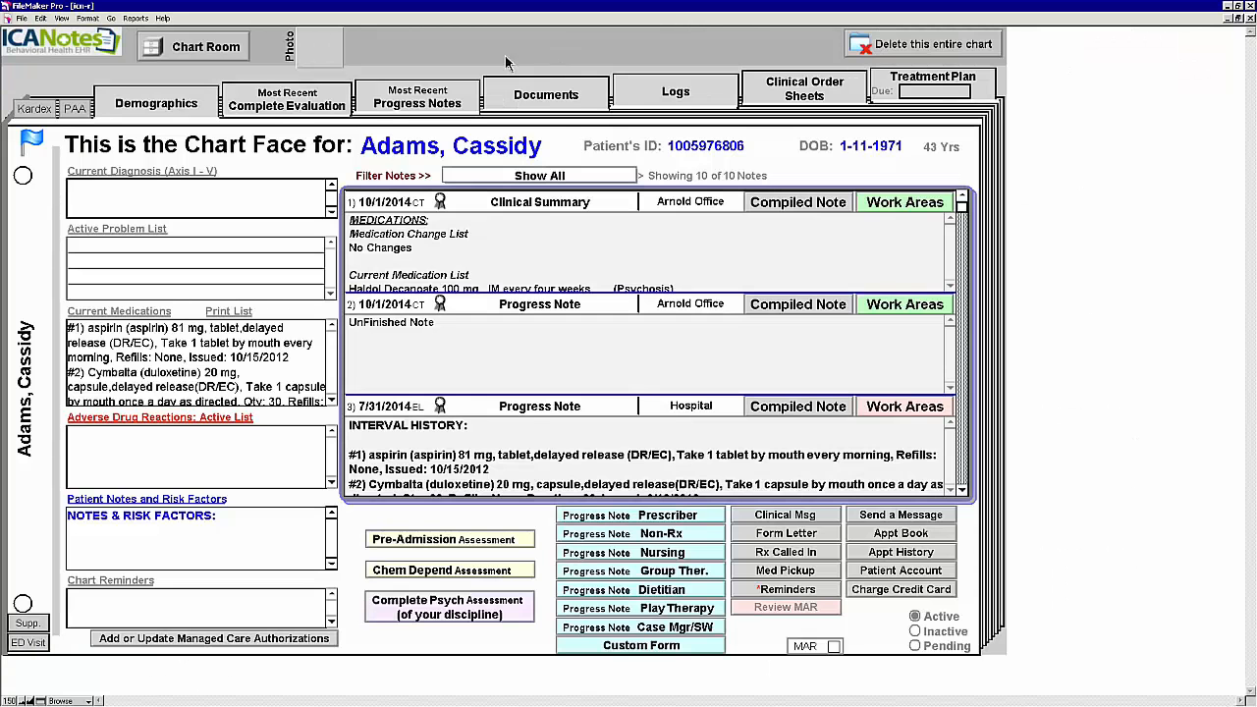
Step: View the 'Clinical Summary - 10/1/2014' document and begin a Direct secure email for it
left_click(565, 110)
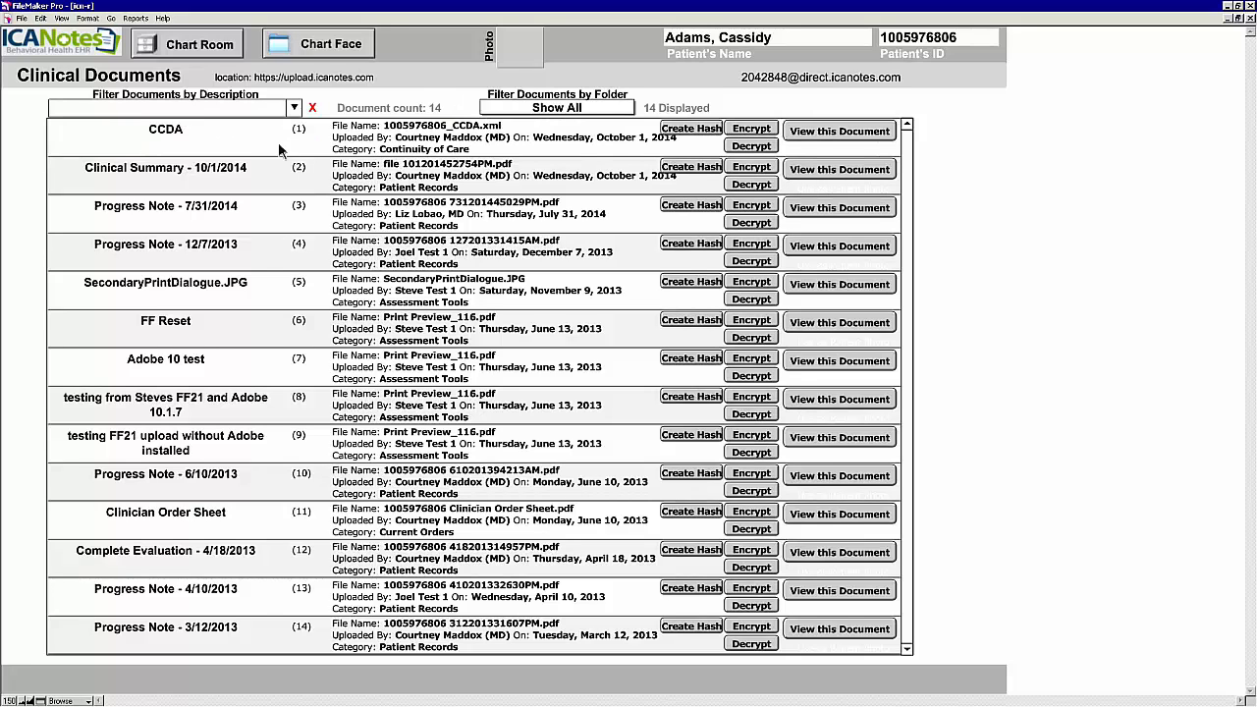
left_click(833, 172)
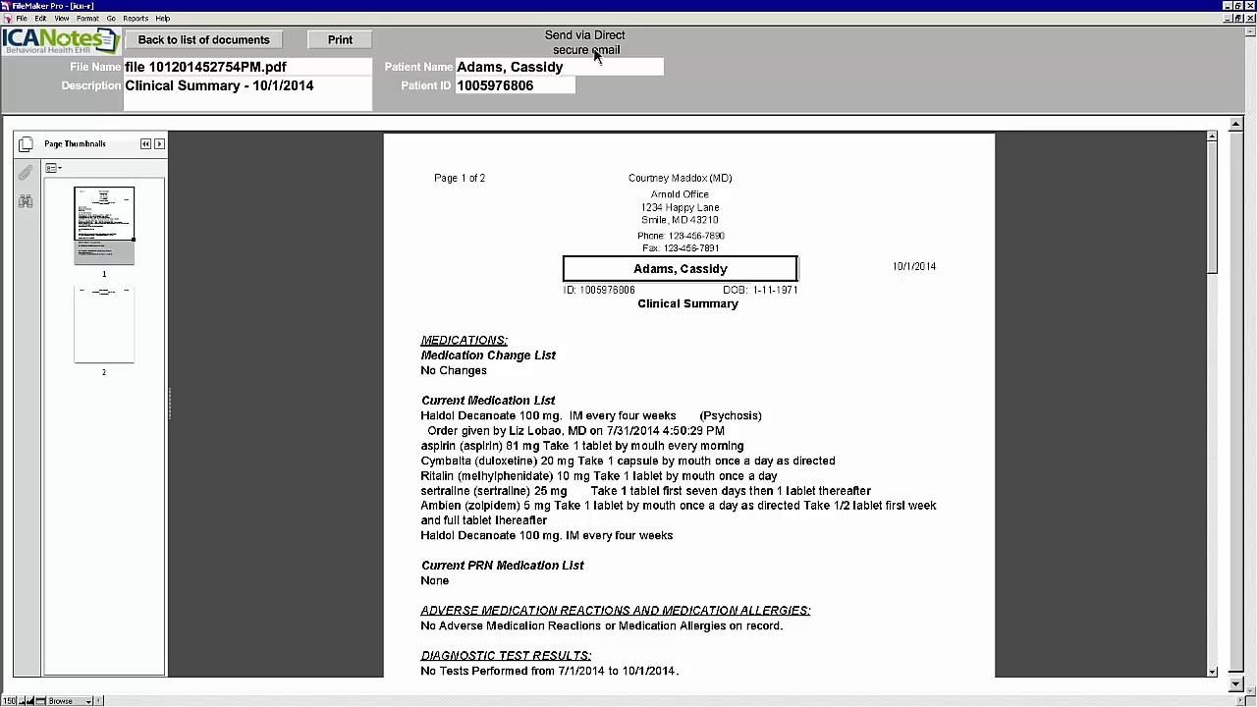
left_click(595, 56)
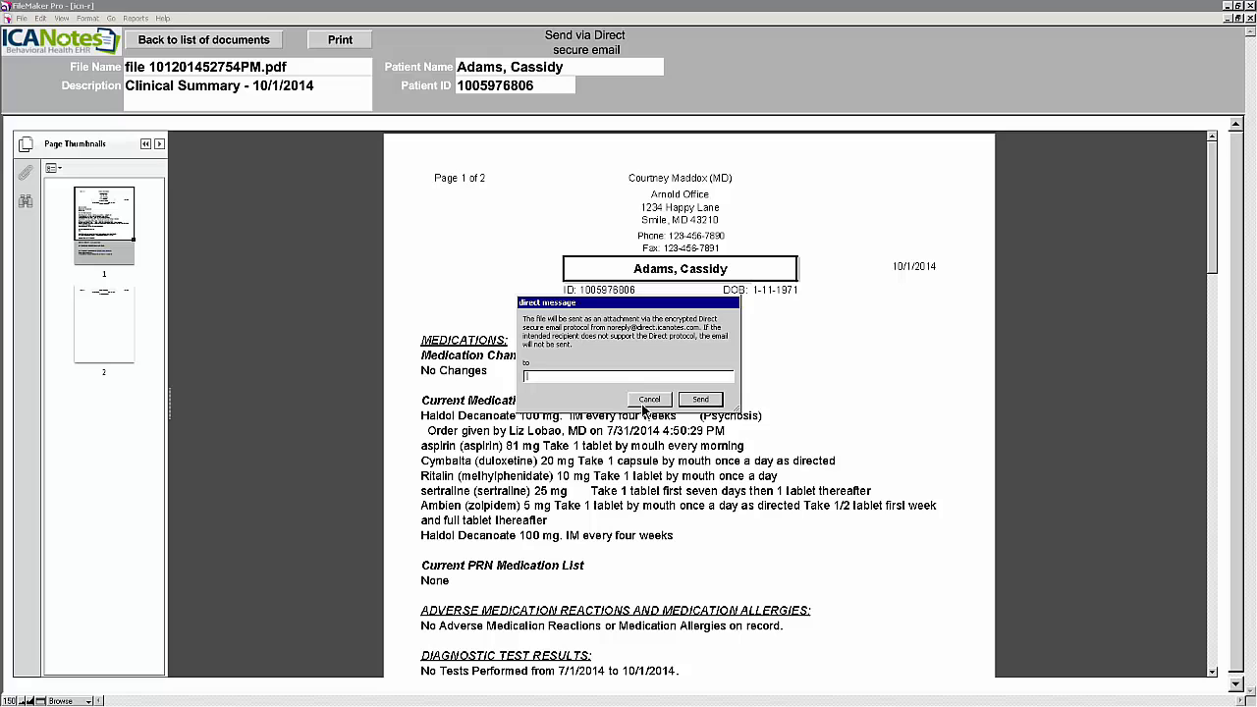
Step: Cancel the Direct secure email for the clinical summary and return to the Chart Face via the documents list
left_click(644, 401)
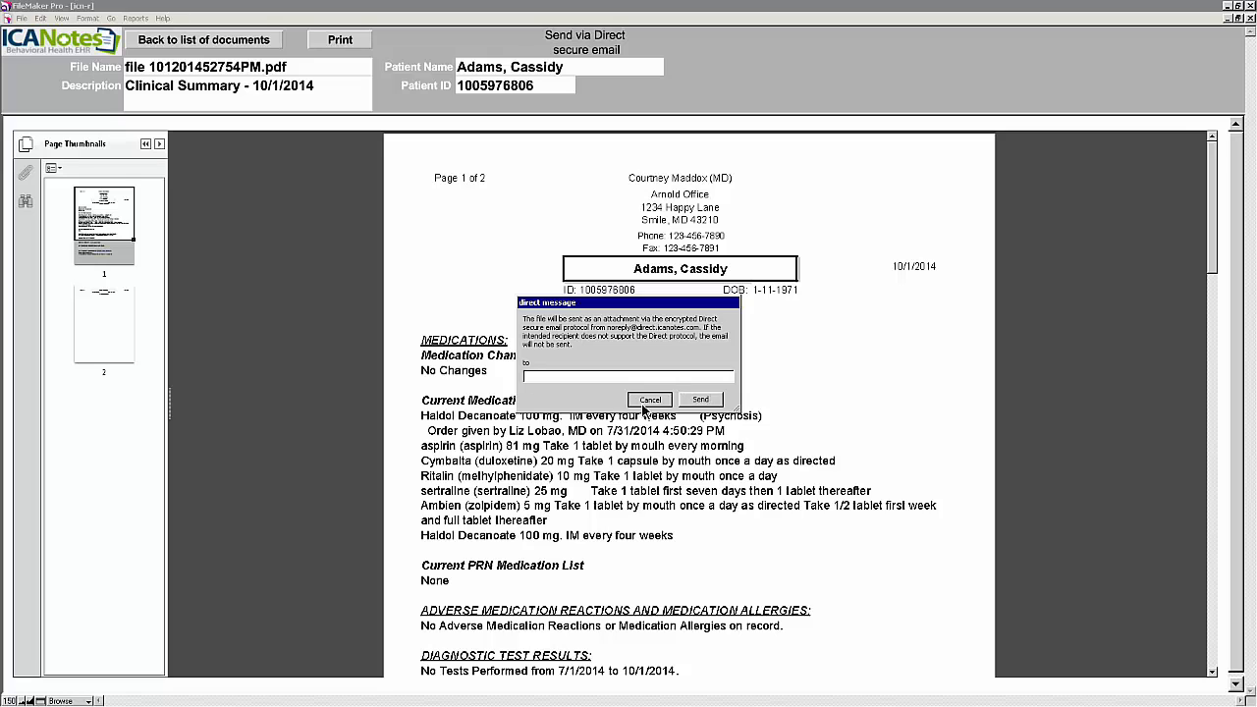
left_click(263, 39)
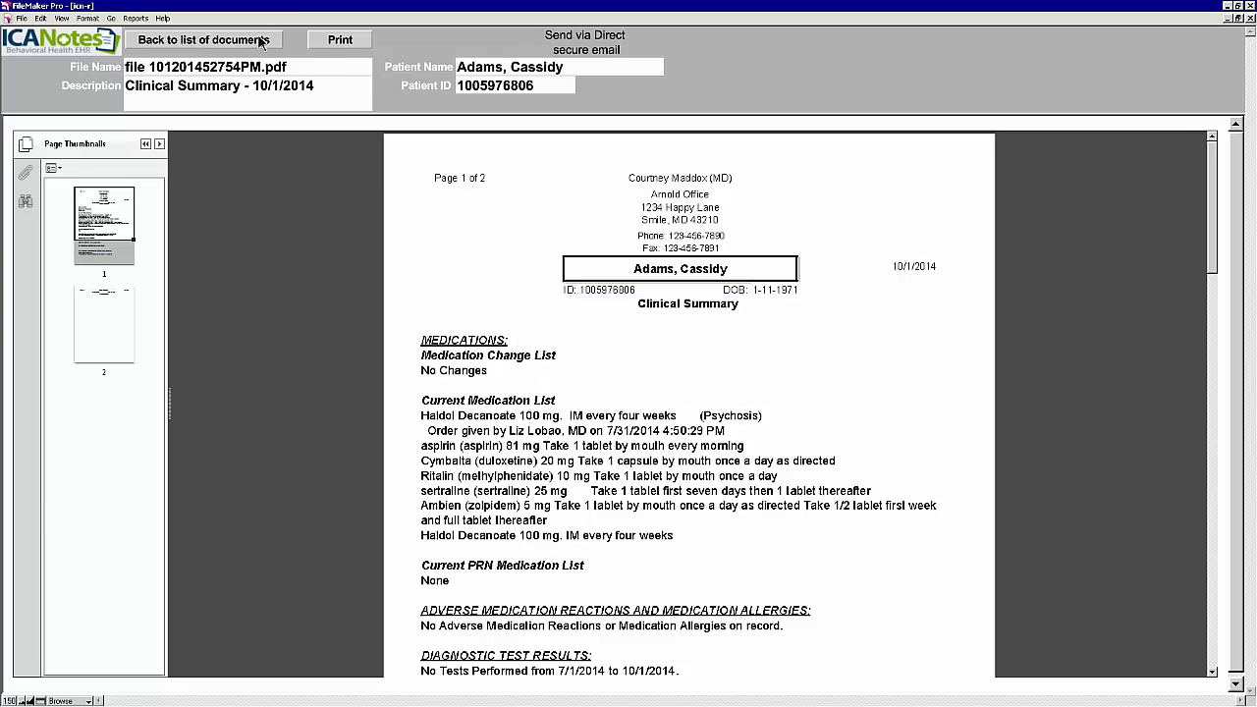
left_click(290, 57)
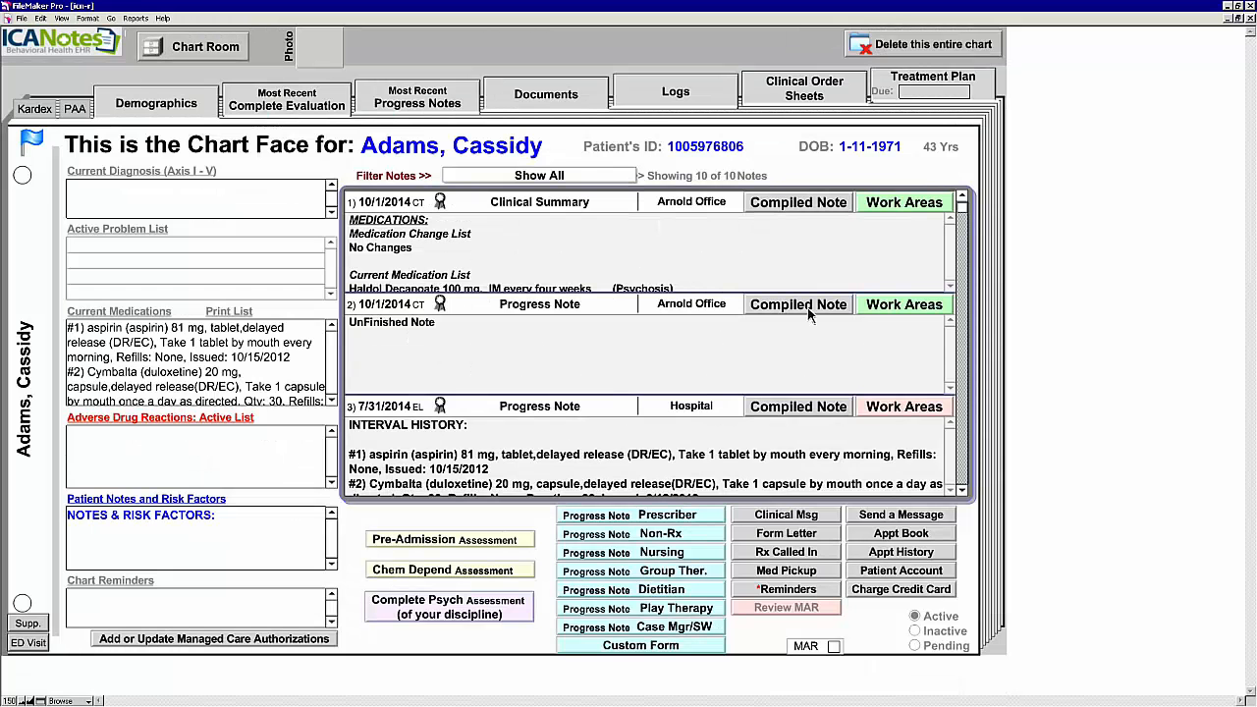
Step: Open the 10/1/2014 note, then display MU Stage 2 measures for 7/1/2014 to 10/1/2014
left_click(798, 304)
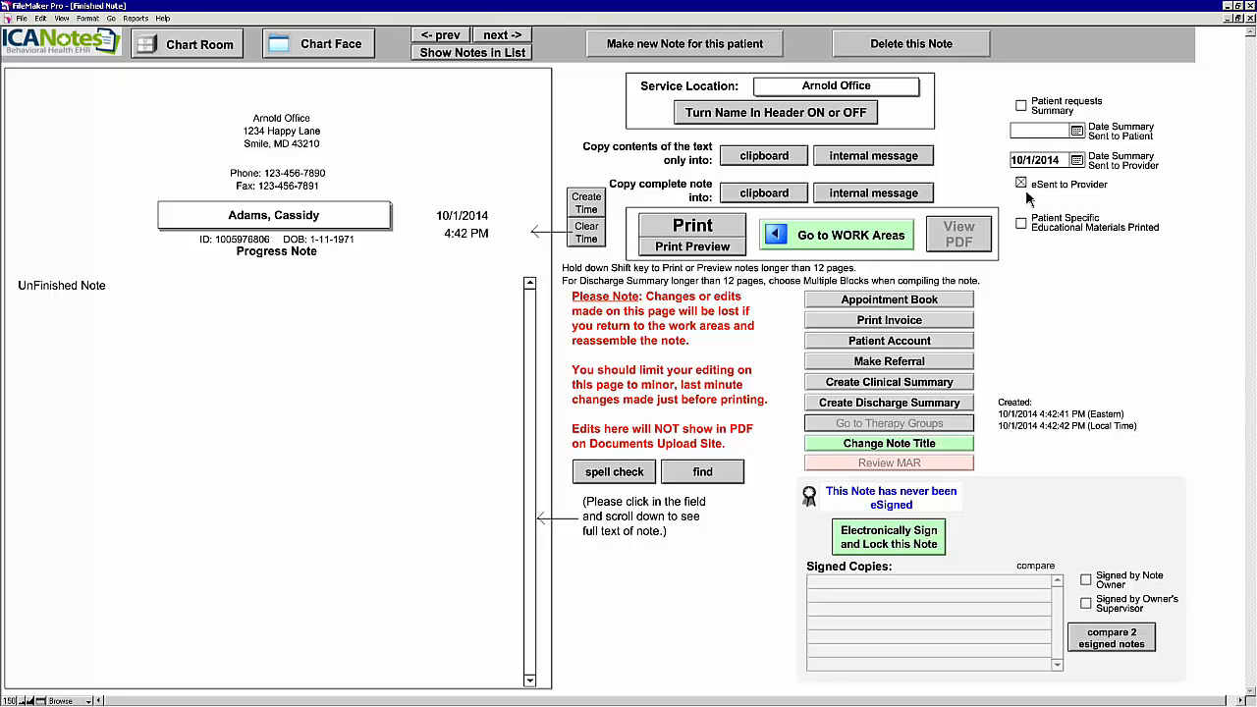
left_click(327, 54)
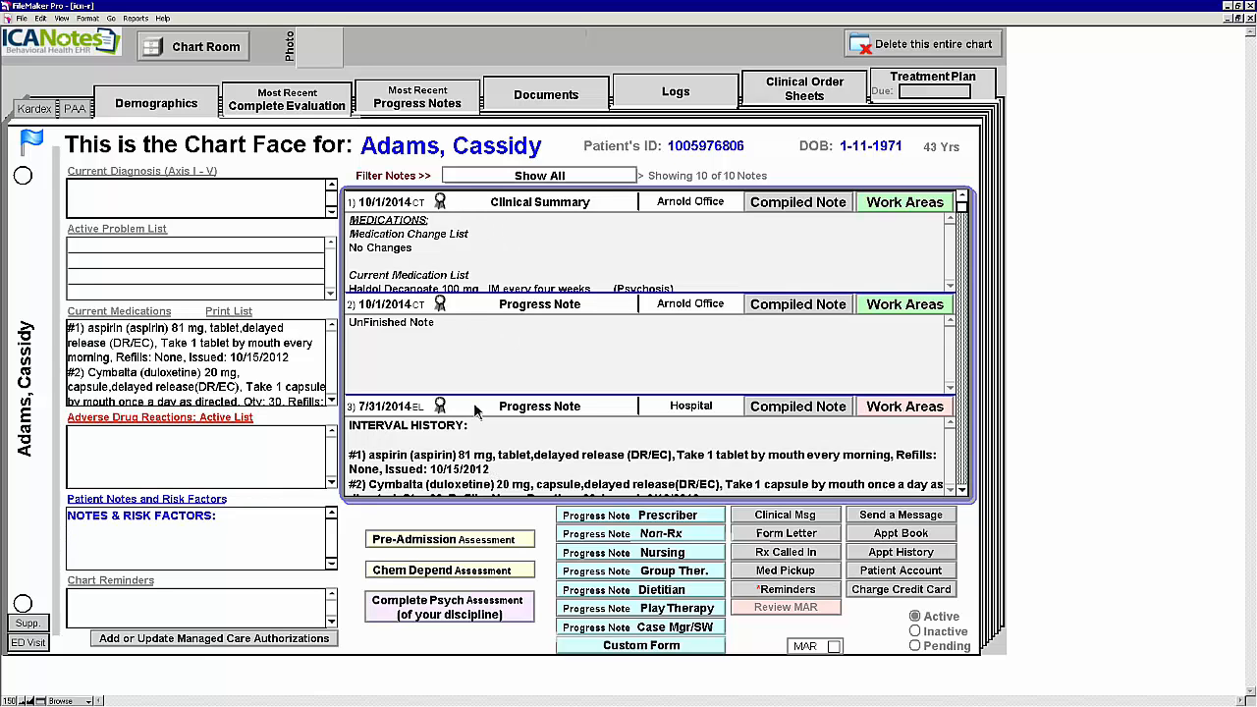
left_click(137, 18)
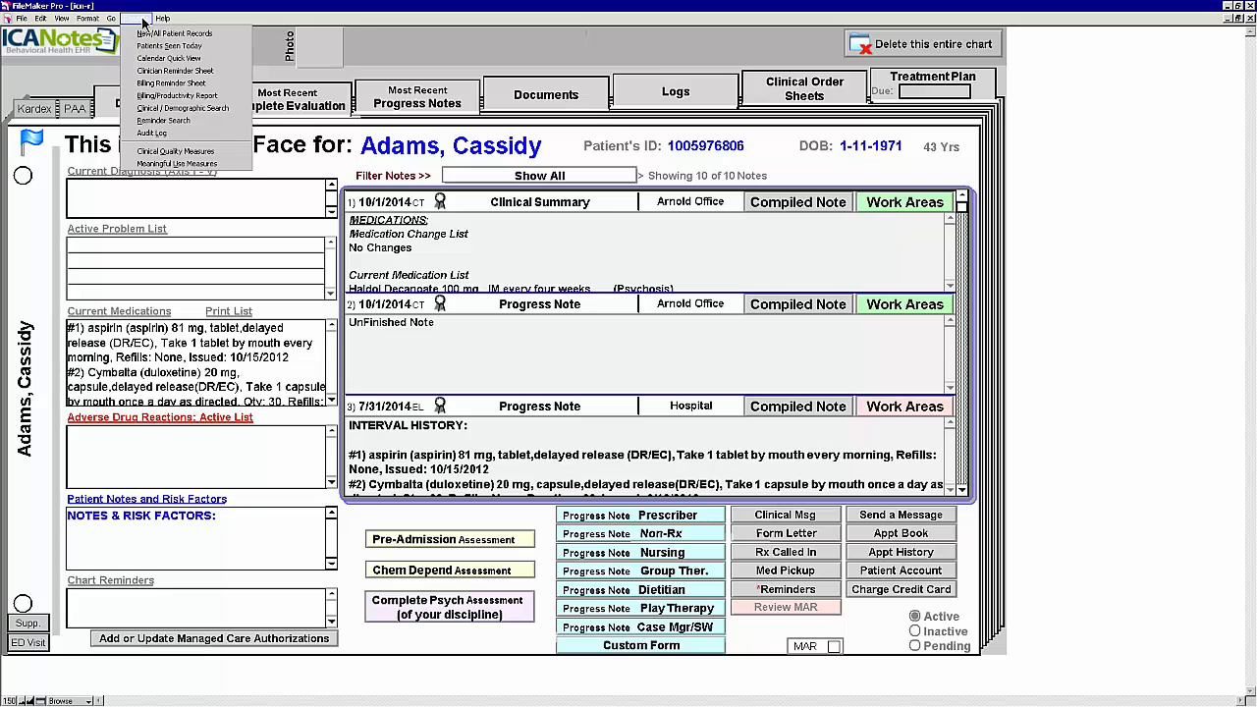
left_click(214, 165)
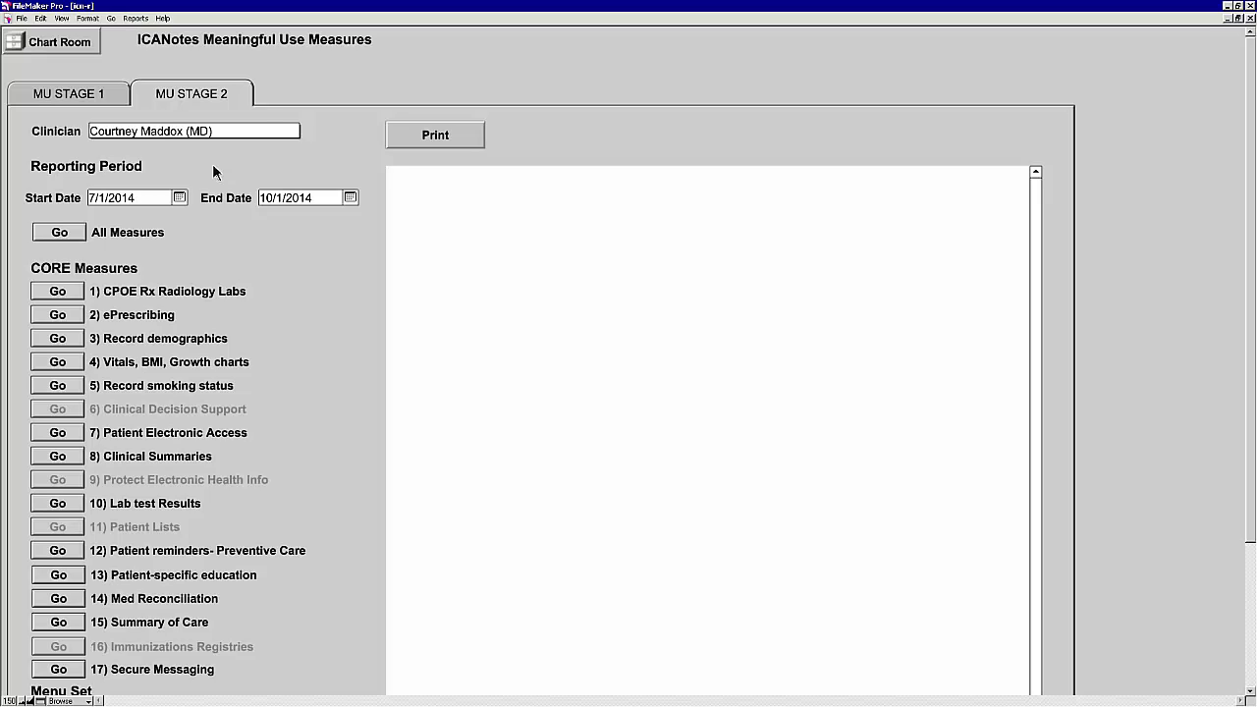
Step: Reopen the last patient chart from the Chart Room and view its empty Reminders list
left_click(69, 49)
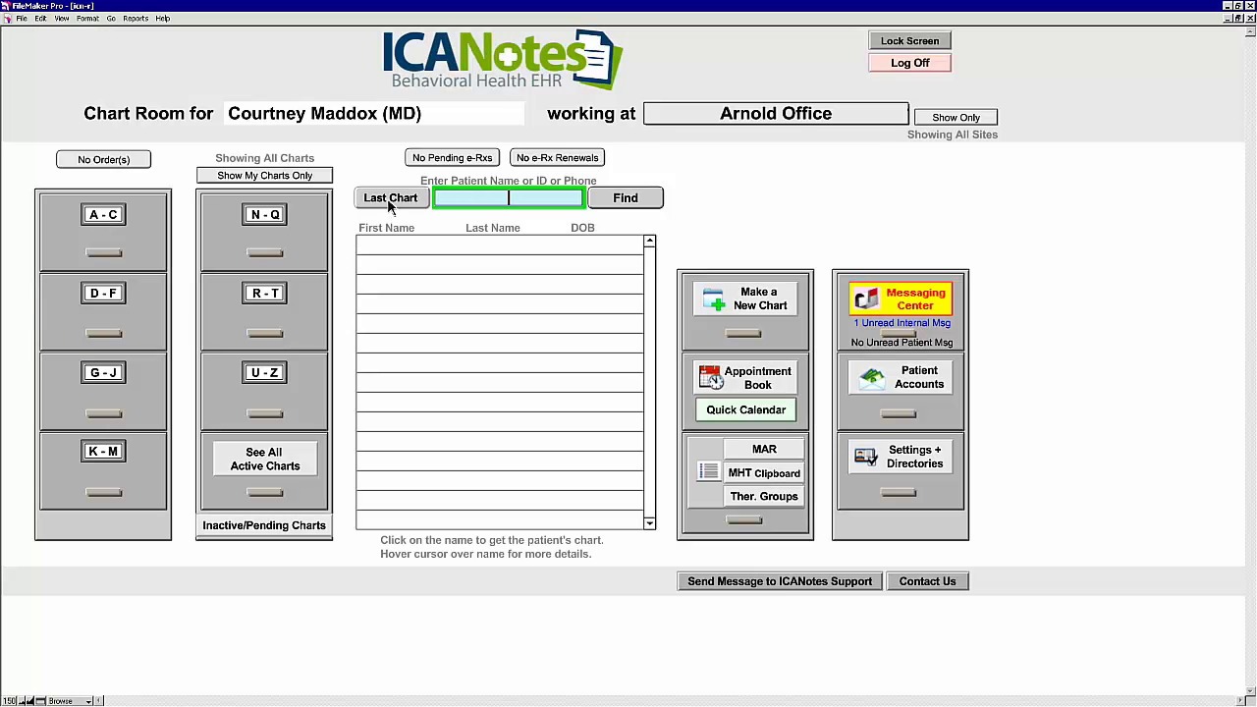
left_click(390, 199)
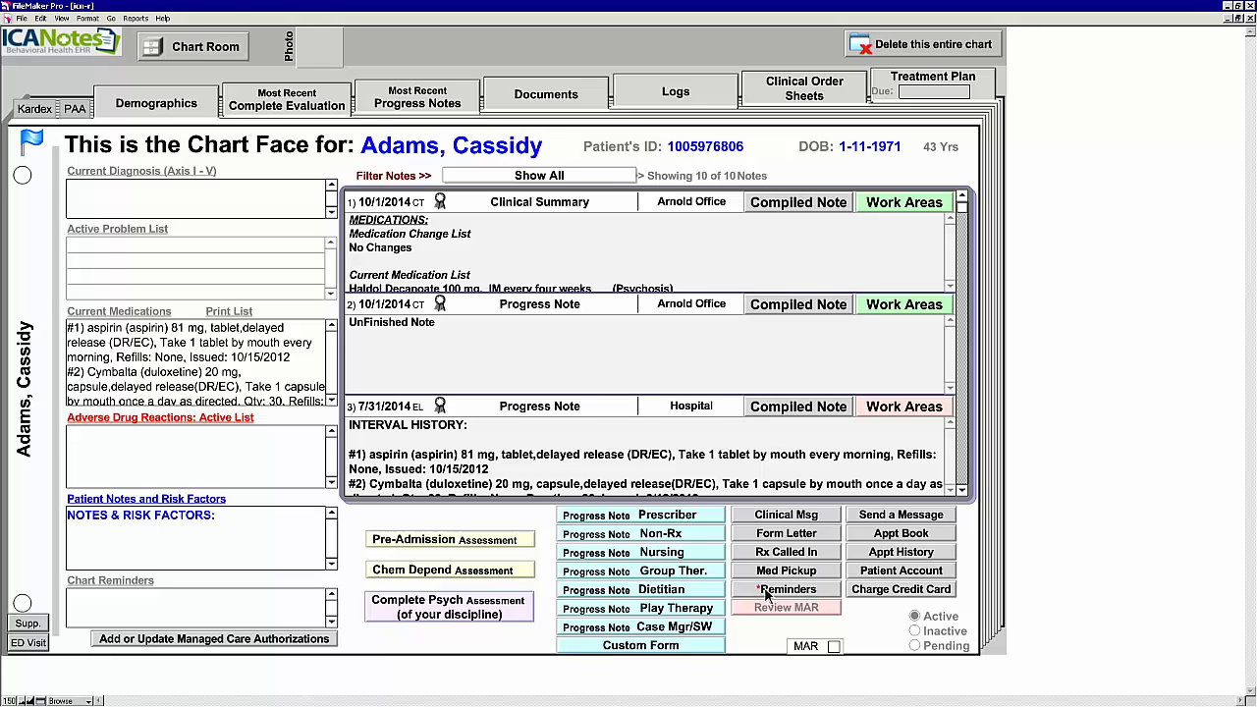
left_click(805, 591)
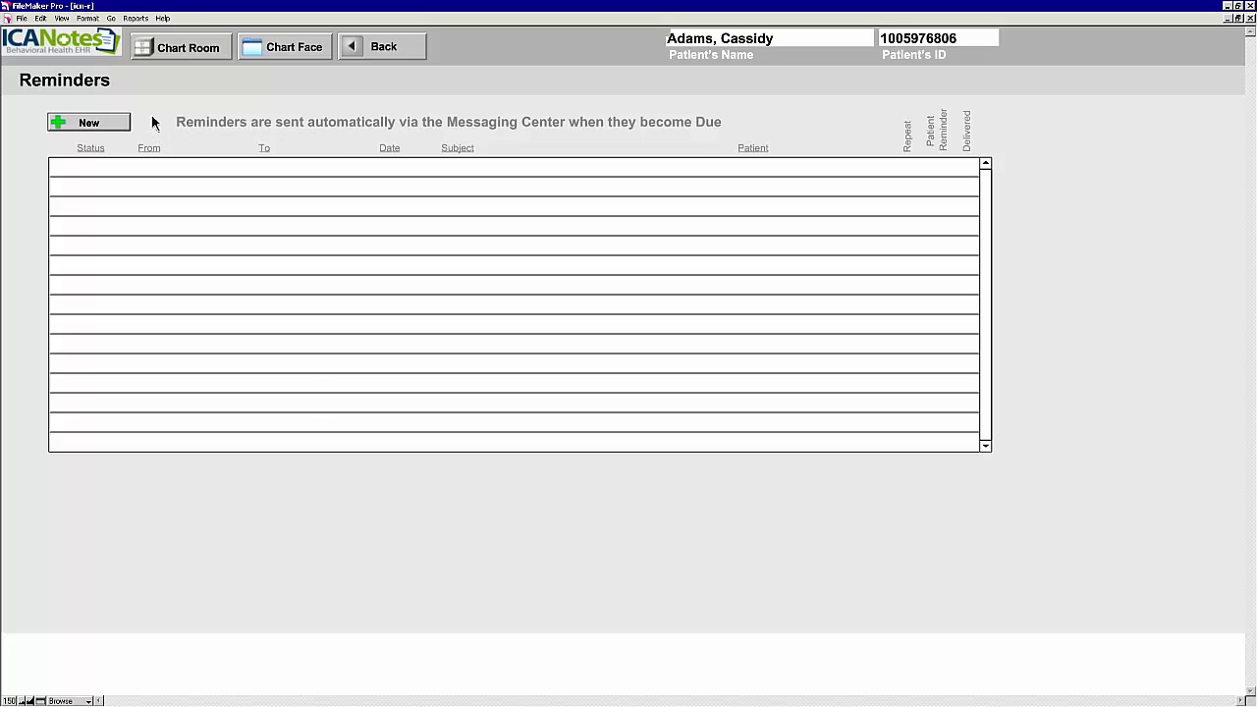
Step: Save a new pending 10/3/2014 patient reminder: 'Call patient to remind them to get the lithium' level
left_click(91, 122)
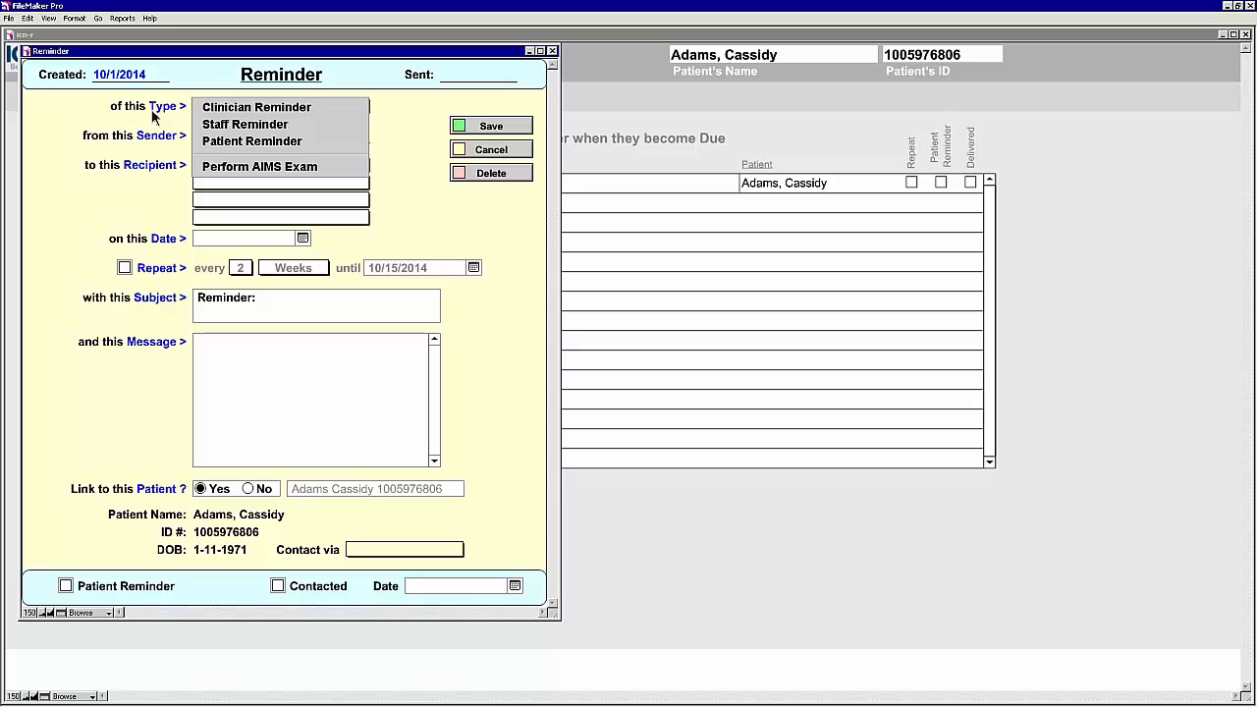
left_click(259, 143)
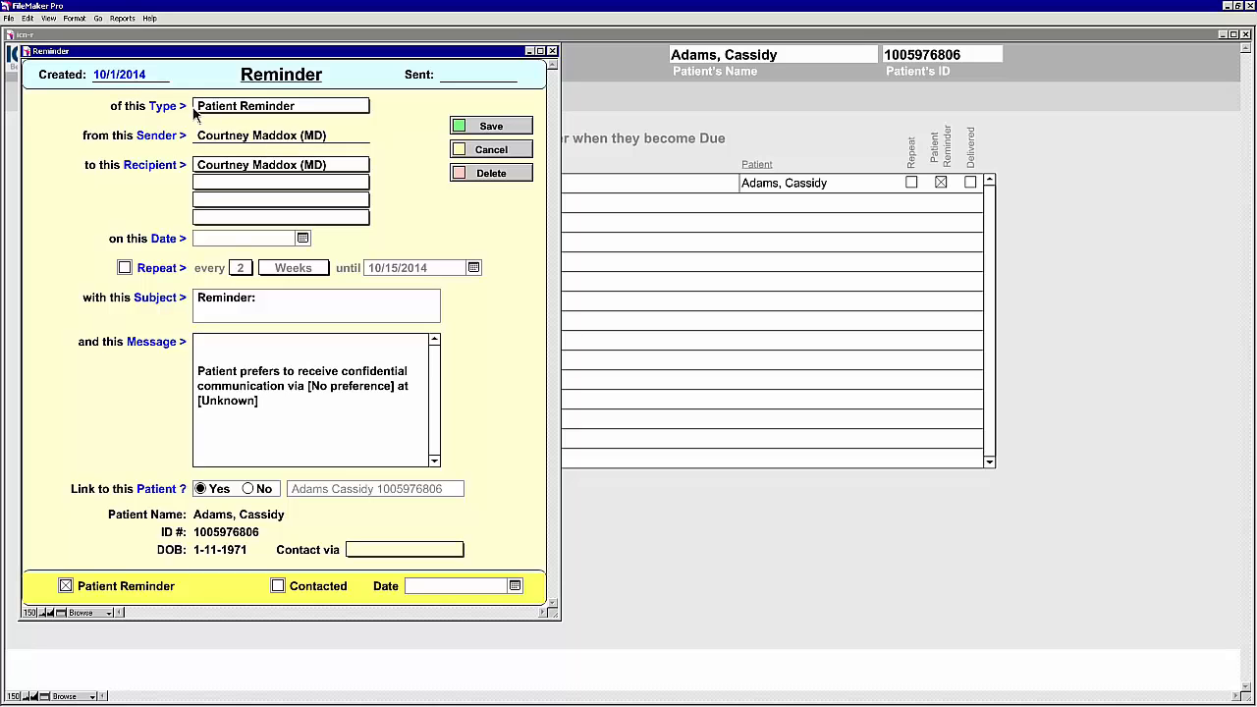
left_click(236, 169)
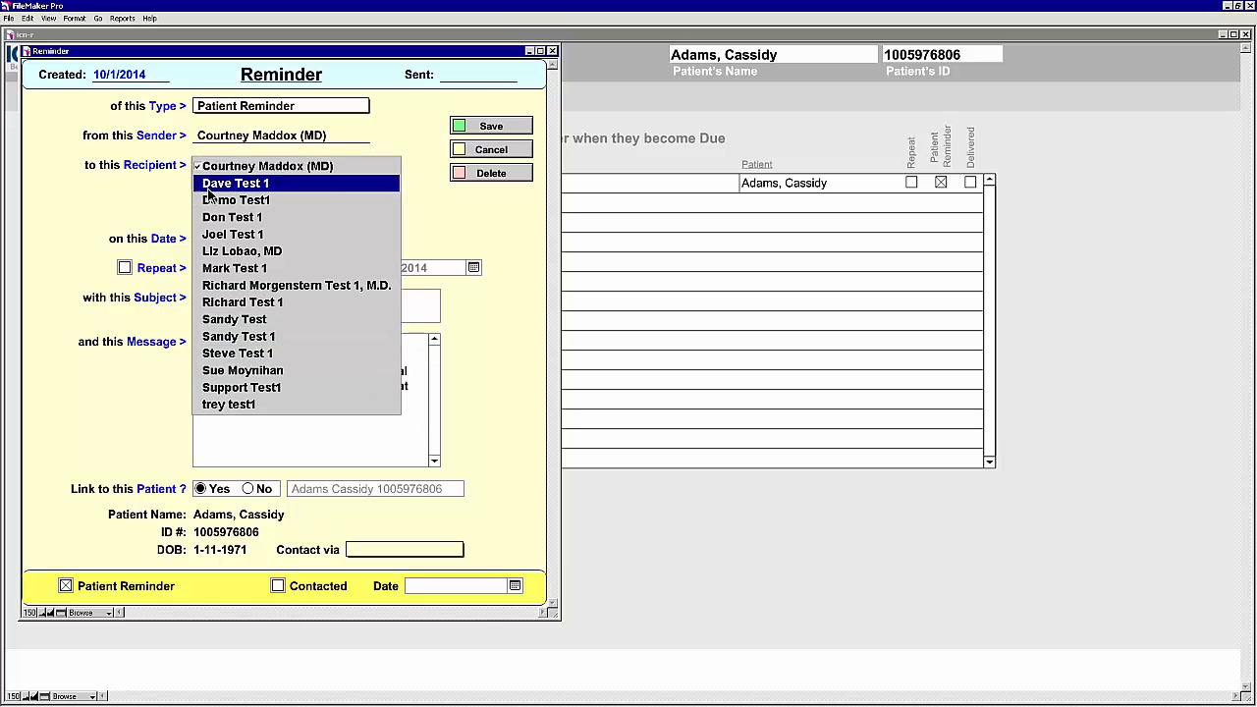
left_click(176, 202)
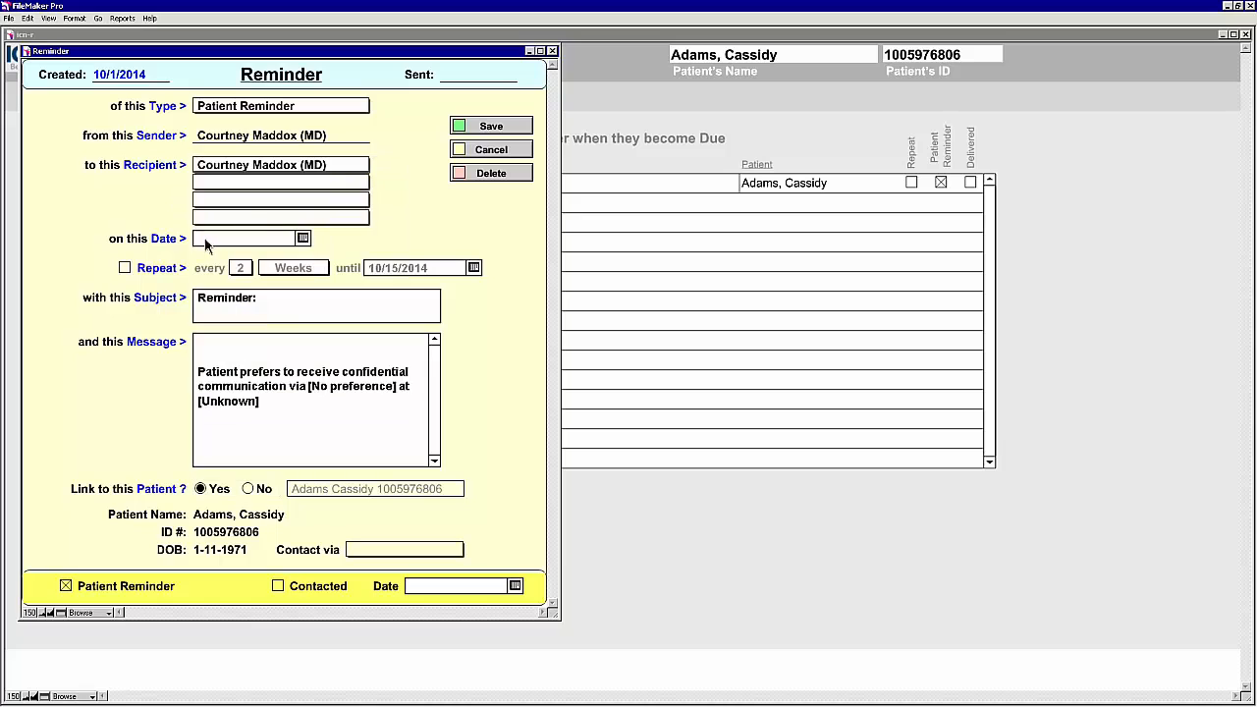
left_click(303, 241)
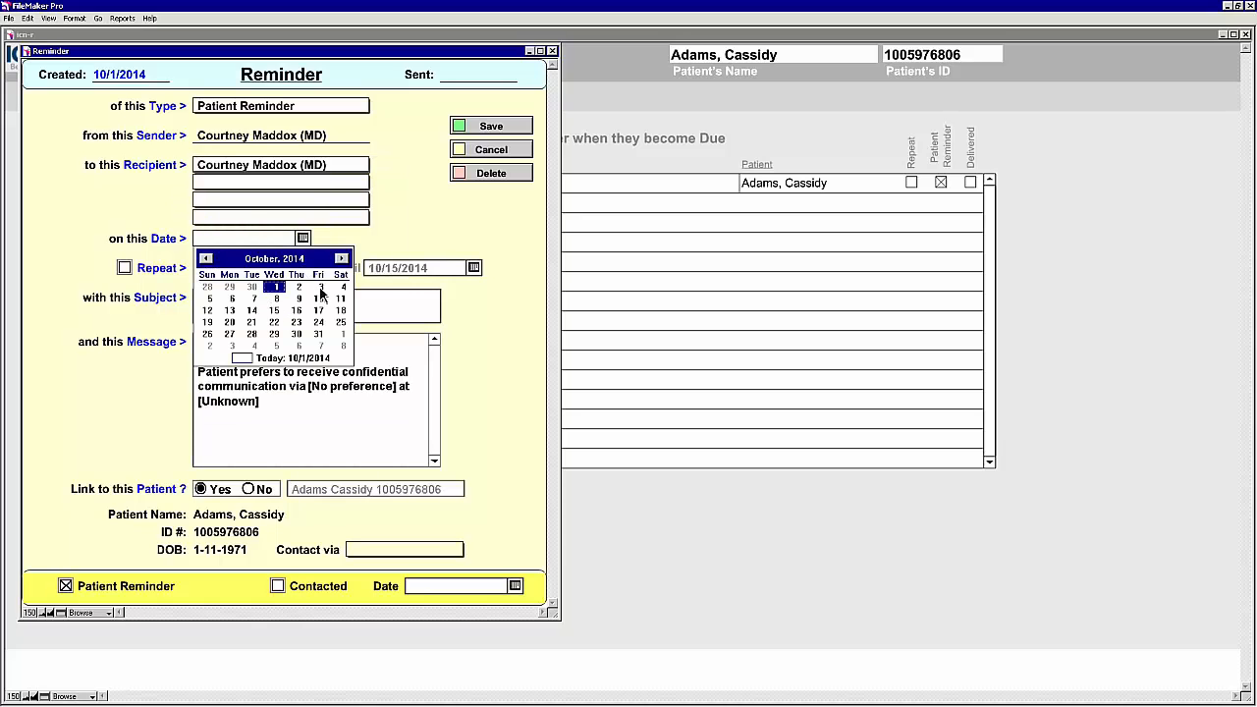
left_click(319, 287)
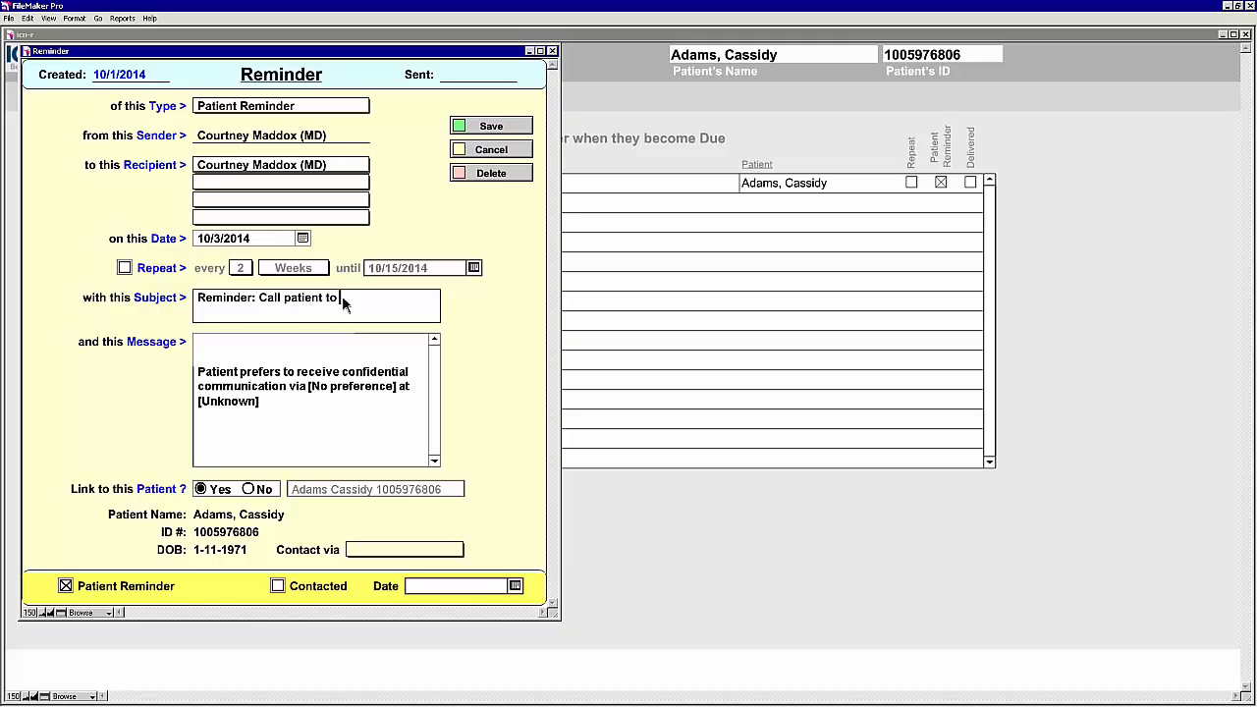
type("reminde")
type("them to get the lithium lev")
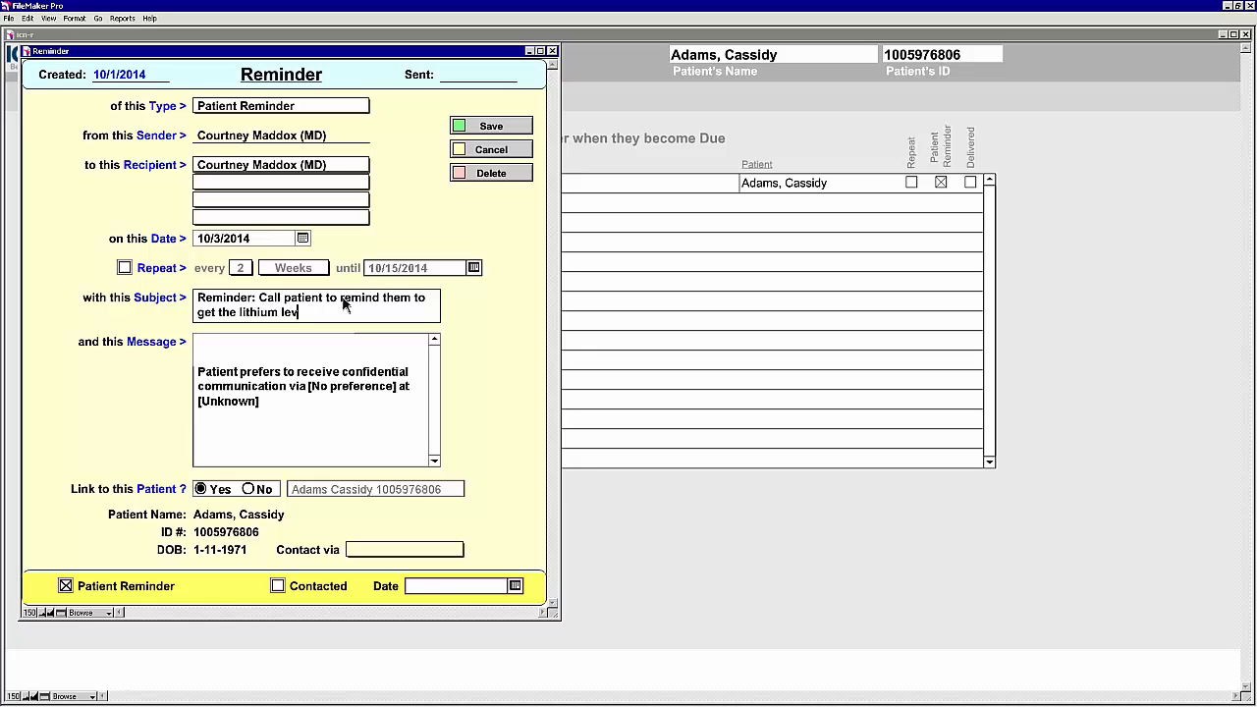
type("el")
left_click(495, 126)
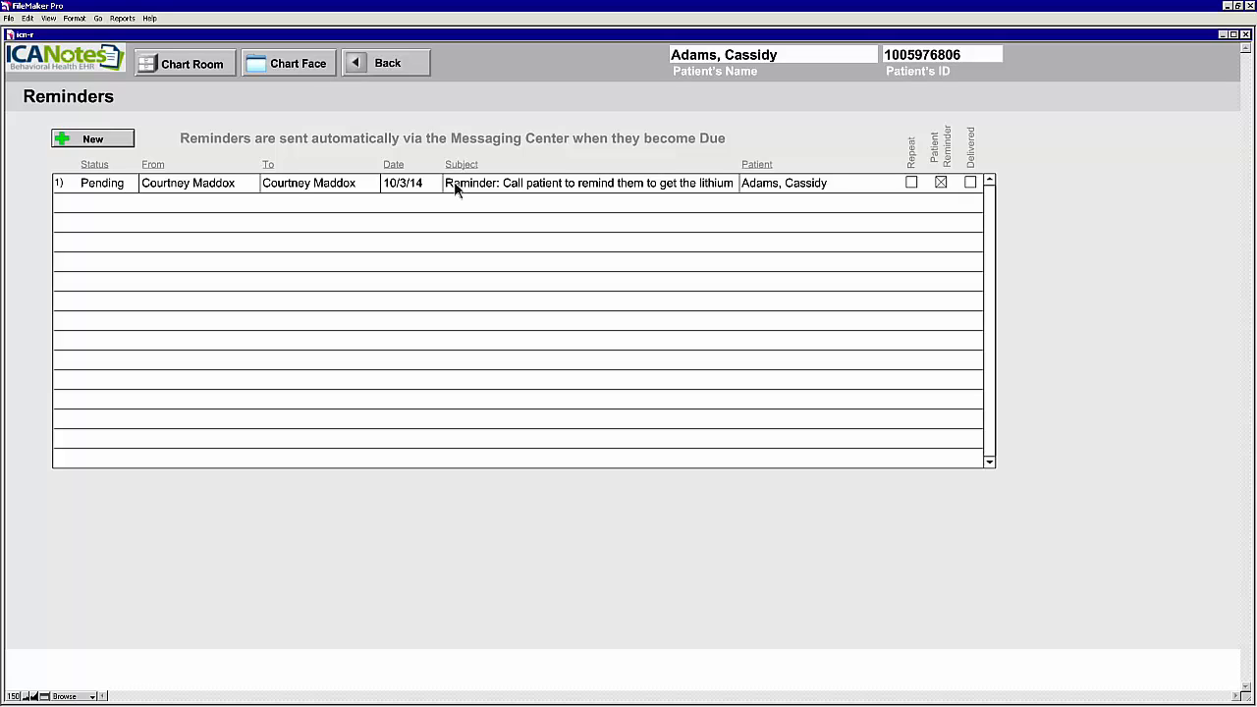
Step: Mark the lithium reminder as Contacted, save it, and return to the Chart Face
left_click(524, 189)
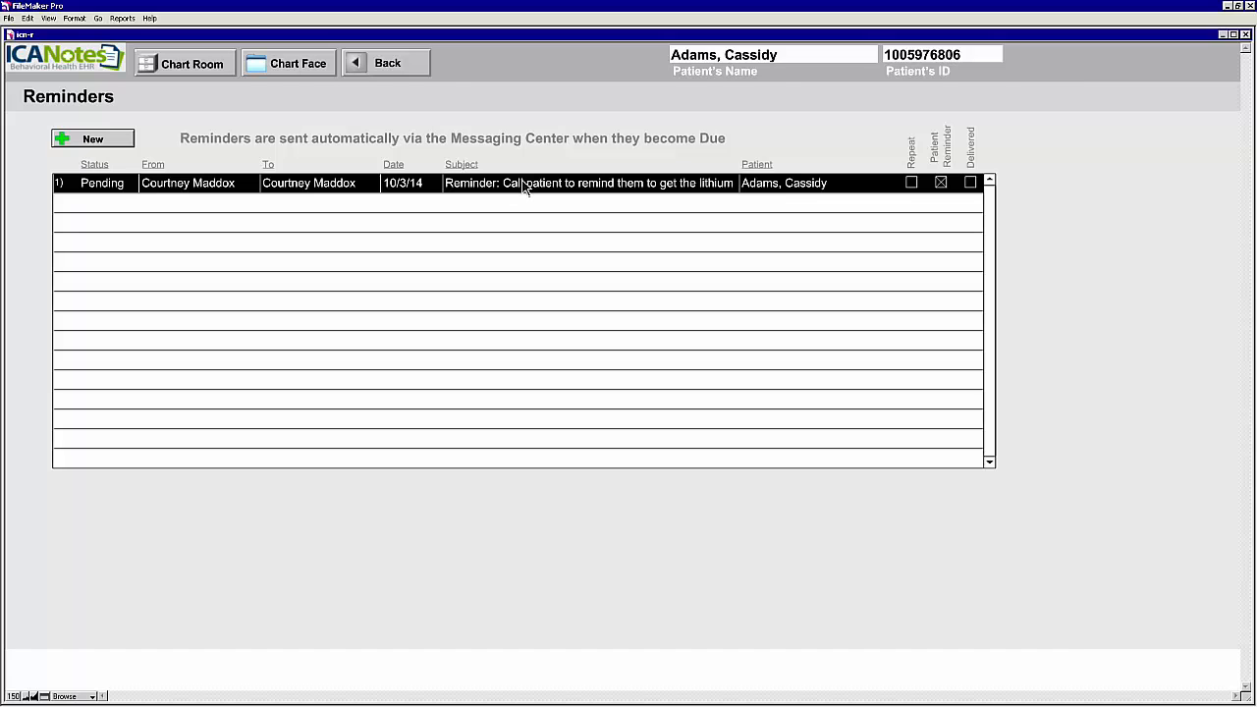
double_click(524, 189)
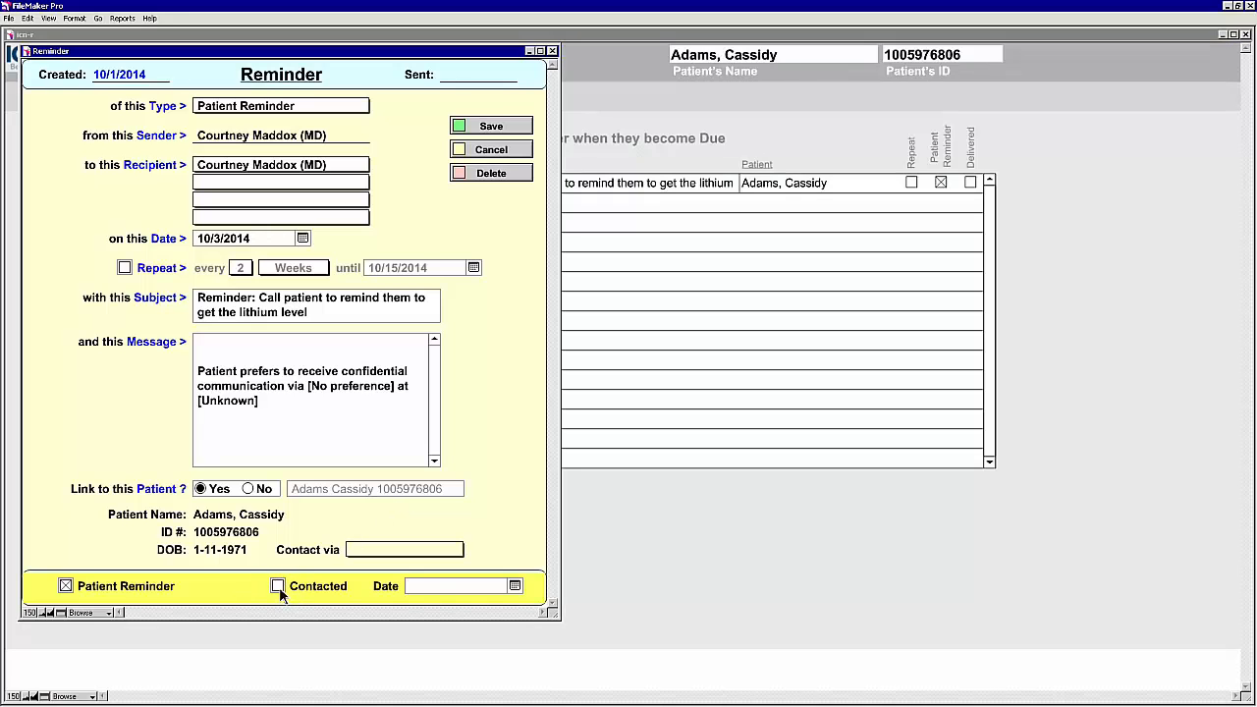
left_click(278, 586)
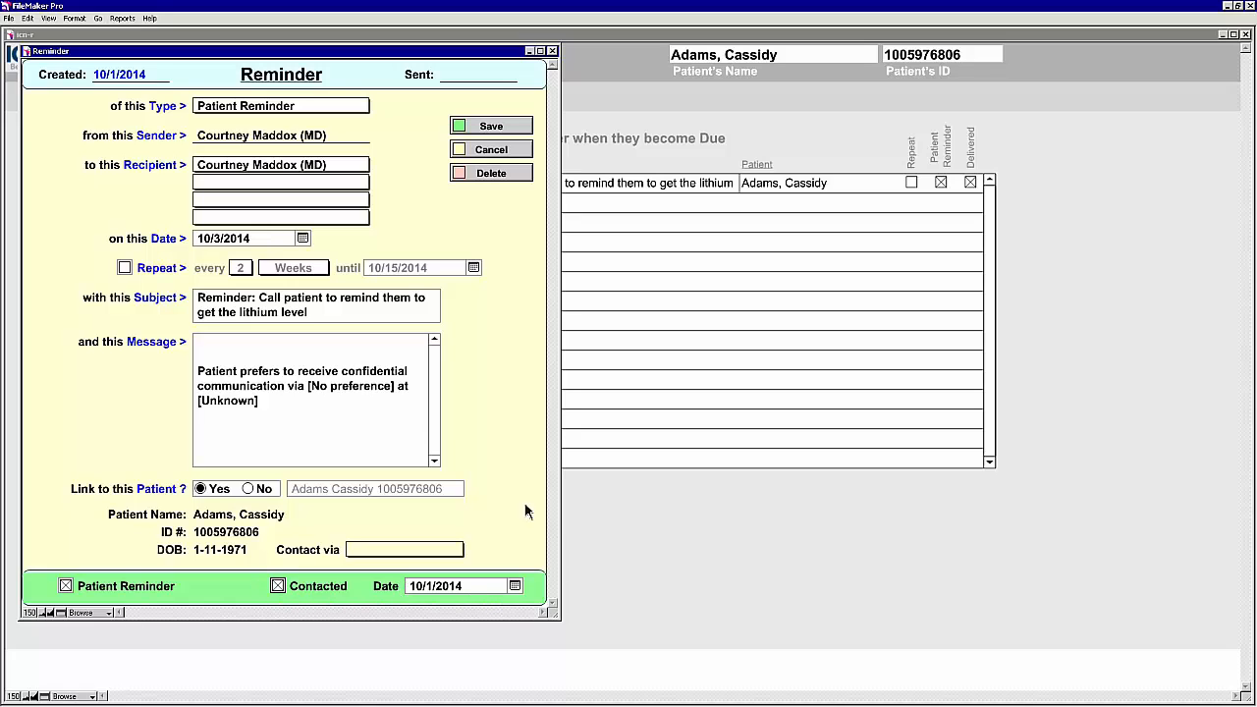
left_click(490, 127)
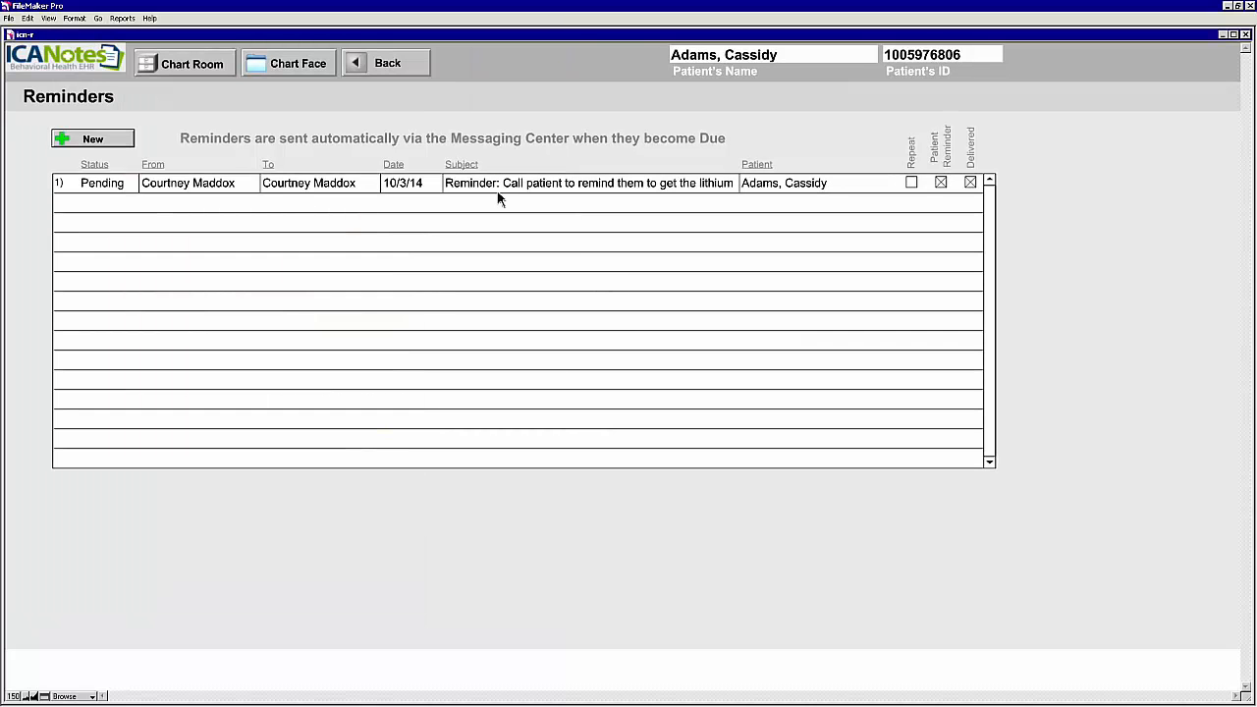
left_click(401, 62)
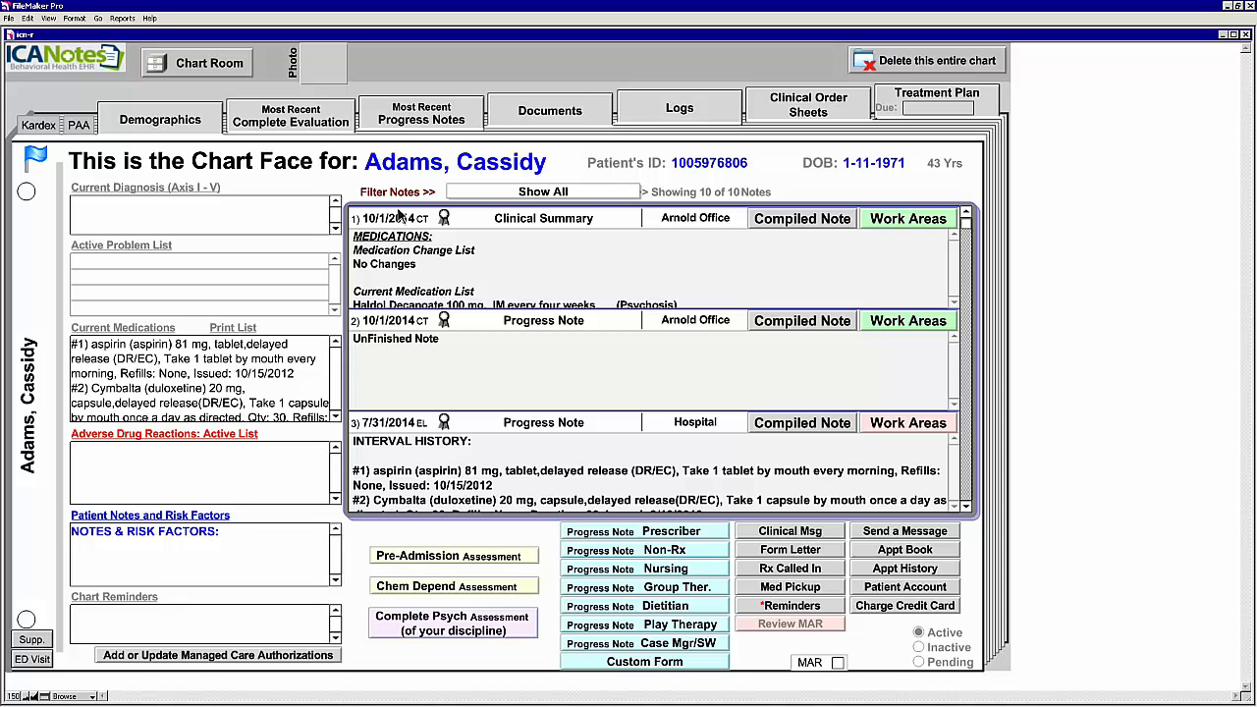
Step: Reopen Reports > Meaningful Use Measures at MU Stage 2 for 7/1/2014 to 10/1/2014
left_click(122, 19)
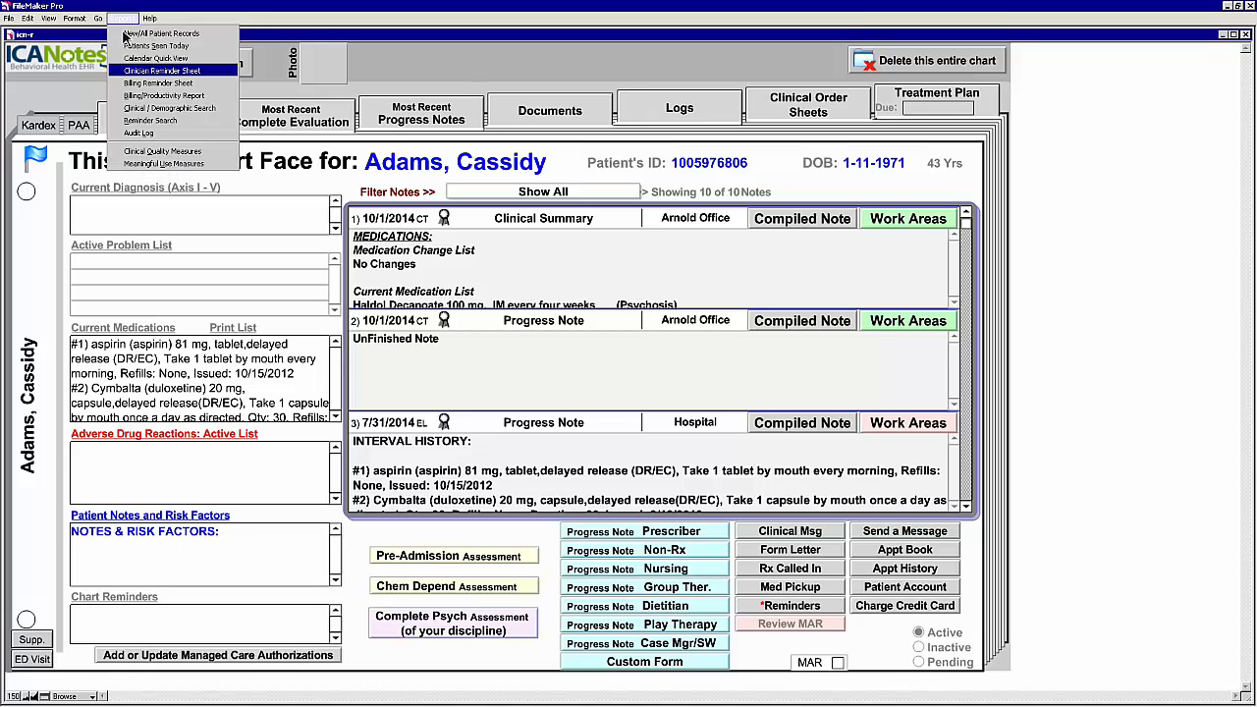
left_click(187, 164)
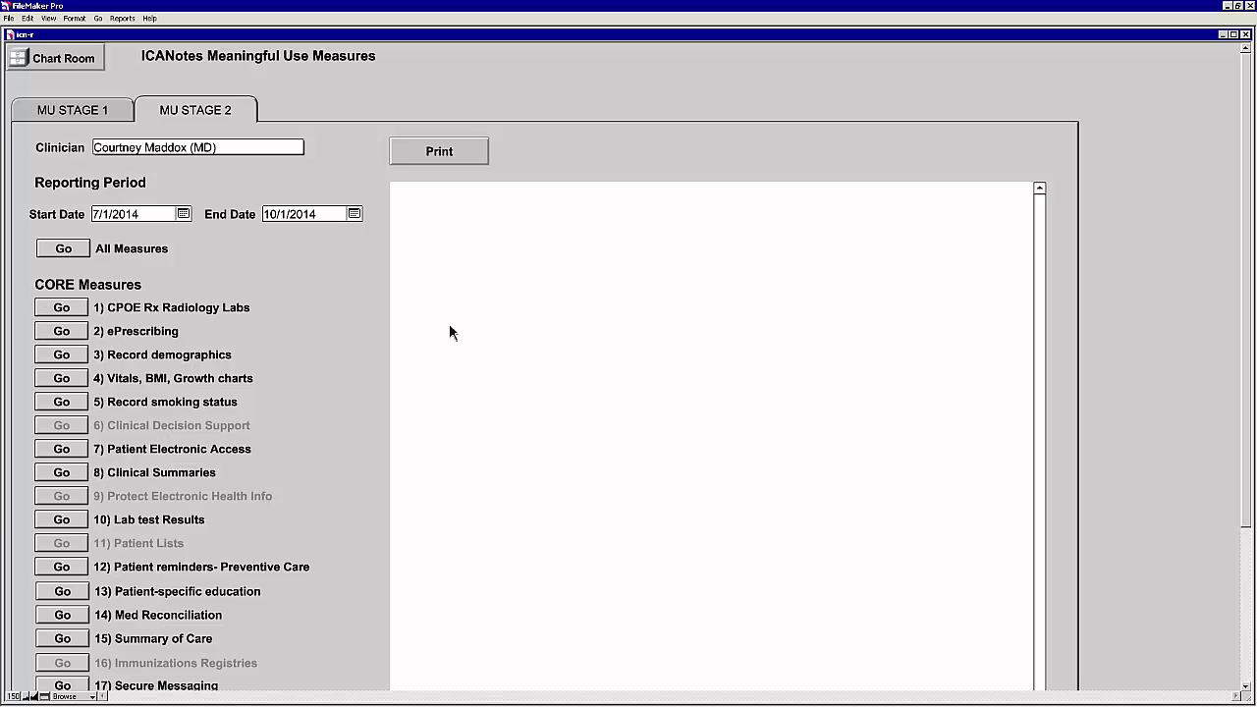
Step: Run the 4) Vitals, BMI, Growth charts measure: Ht Wt BP 4/13, 30.77% against 80%
left_click(59, 382)
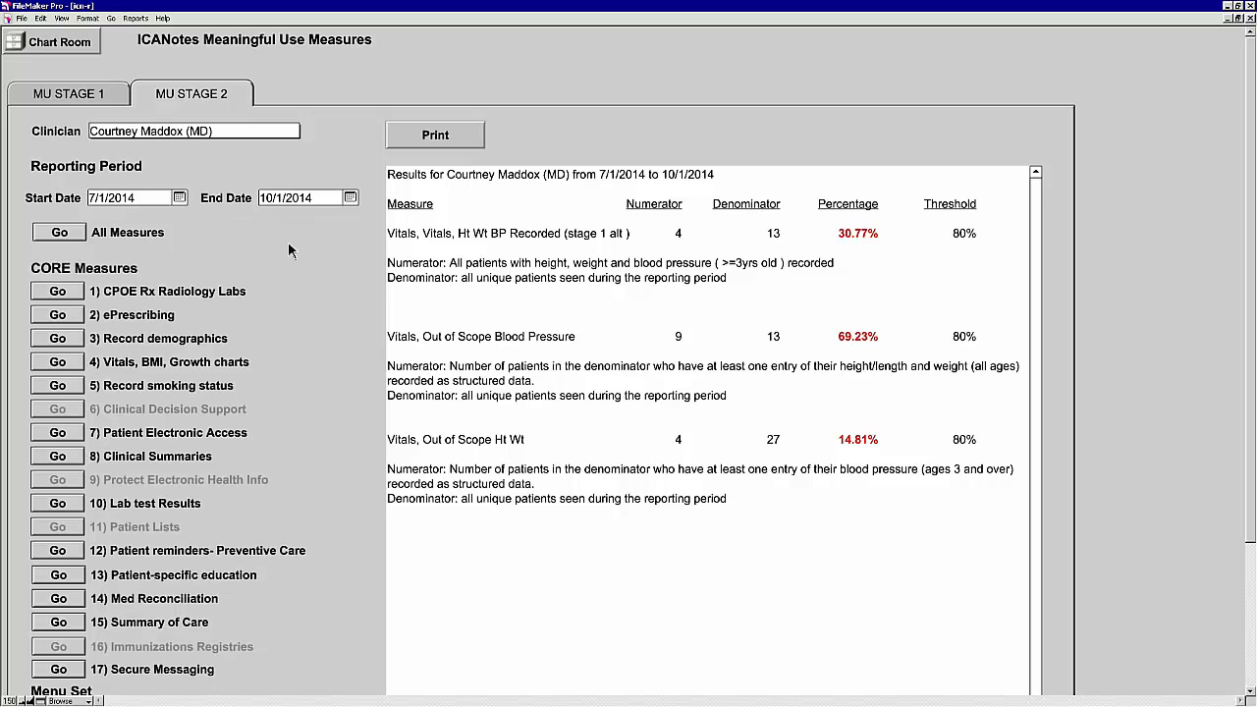
left_click(143, 20)
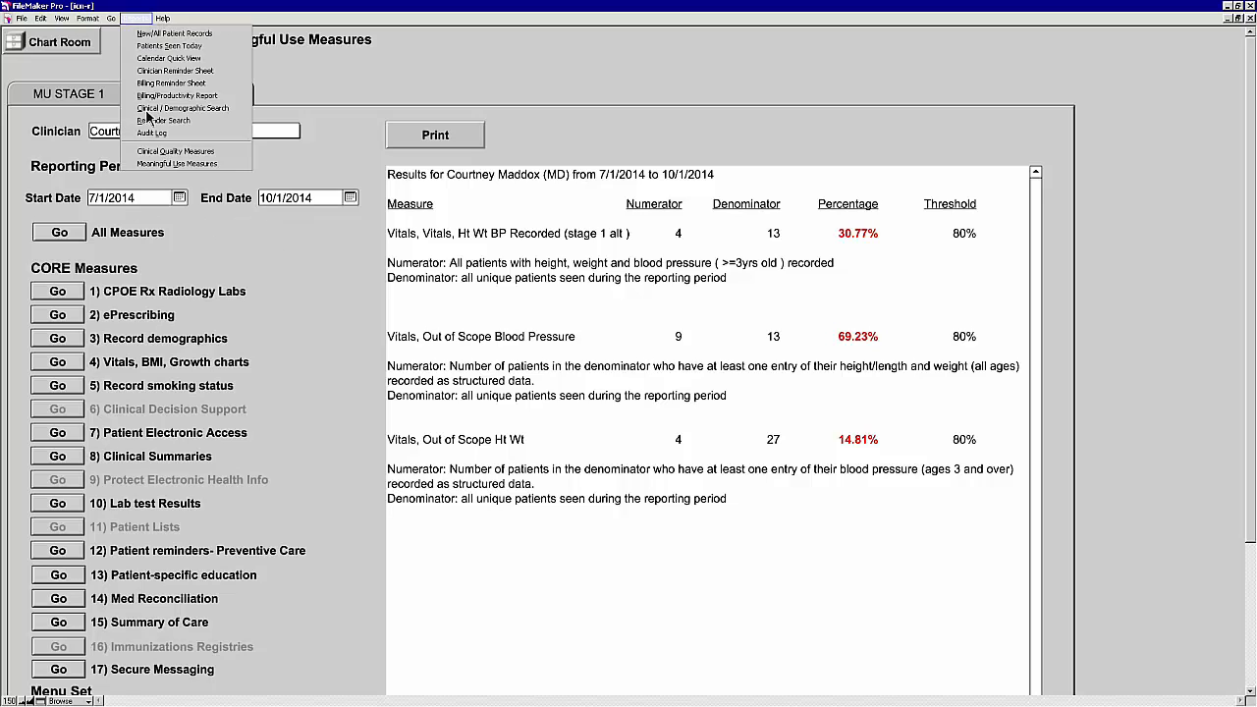